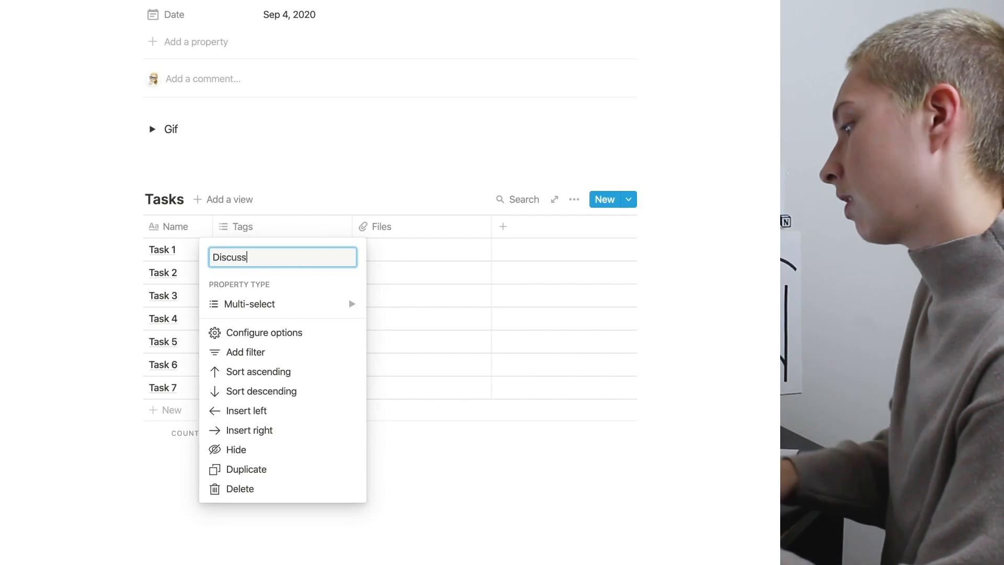
Rename the Files column of the Tasks table as Procedures and change its property type to Checkbox.
{"action": "left_click", "coordinate": [312, 230]}
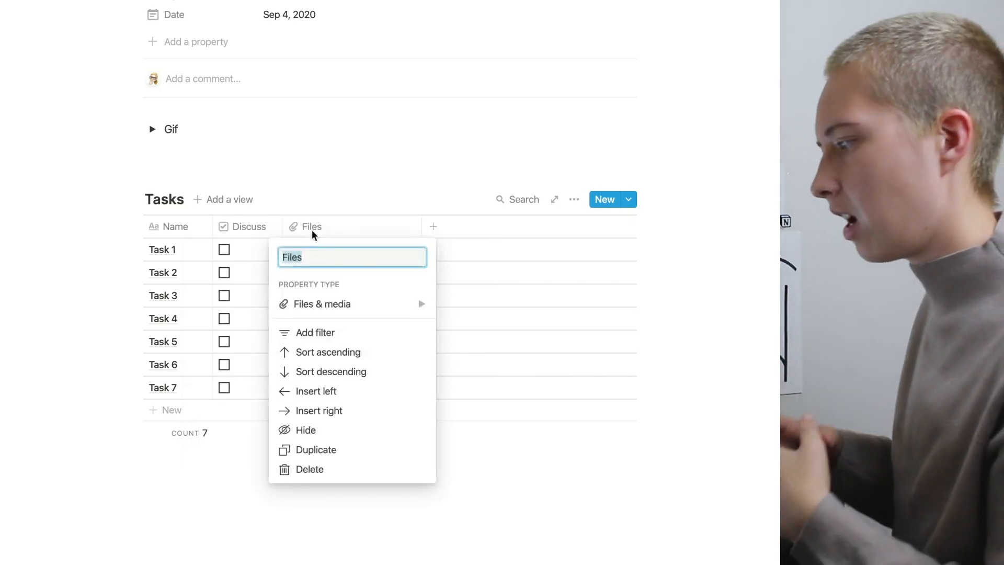
{"action": "key", "text": "BackSpace"}
{"action": "type", "text": "Procedures"}
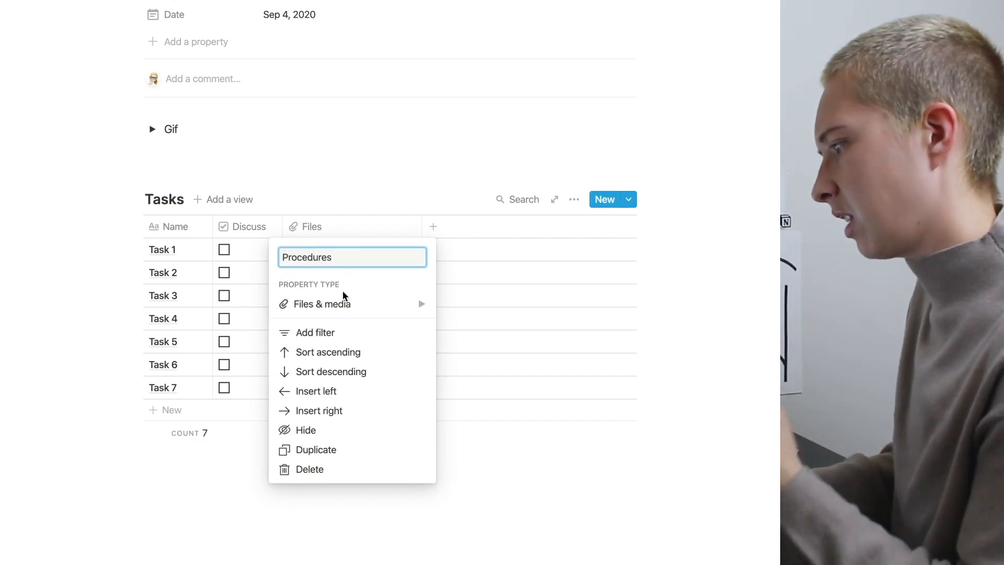
{"action": "mouse_move", "coordinate": [348, 306]}
{"action": "left_click", "coordinate": [474, 378]}
Add two more checkbox columns to the Tasks table, named Review and Final.
{"action": "left_click", "coordinate": [516, 227]}
{"action": "type", "text": "Rev"}
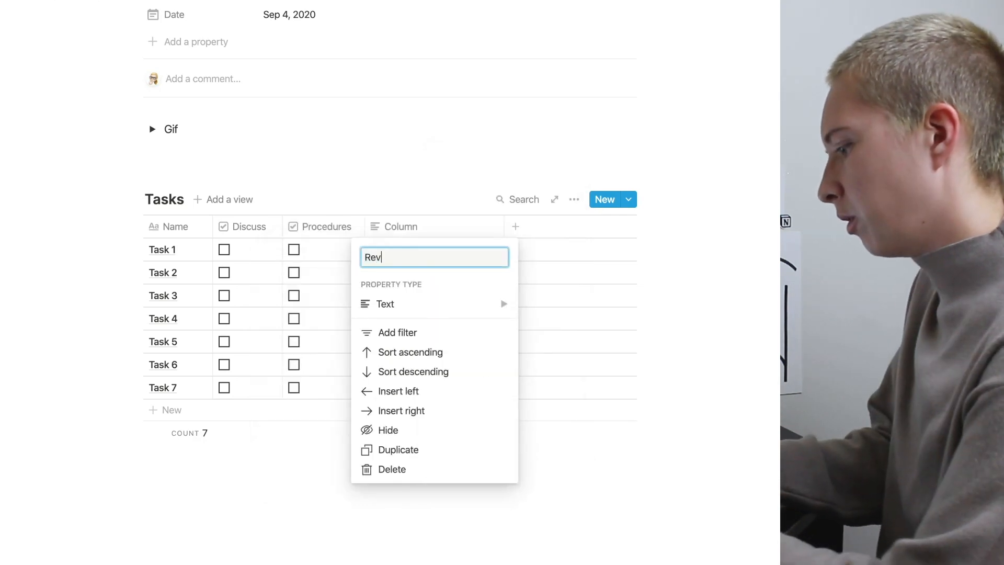
{"action": "type", "text": "iew"}
{"action": "key", "text": "Return"}
{"action": "left_click", "coordinate": [472, 230]}
{"action": "type", "text": "Final"}
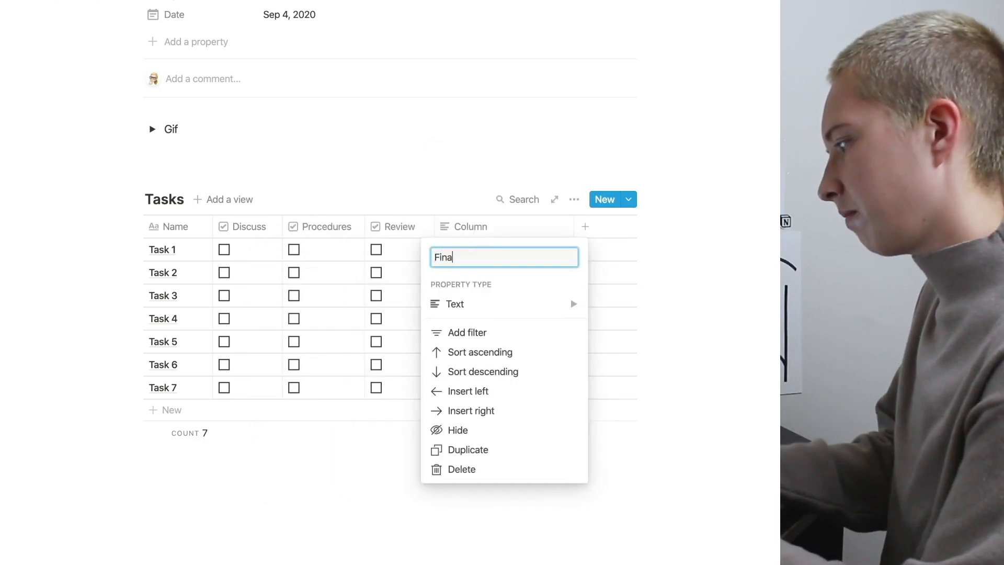
{"action": "key", "text": "Return"}
Add a formula column named Complete % to the Tasks table and narrow it slightly.
{"action": "left_click", "coordinate": [539, 236]}
{"action": "type", "text": "Comp"}
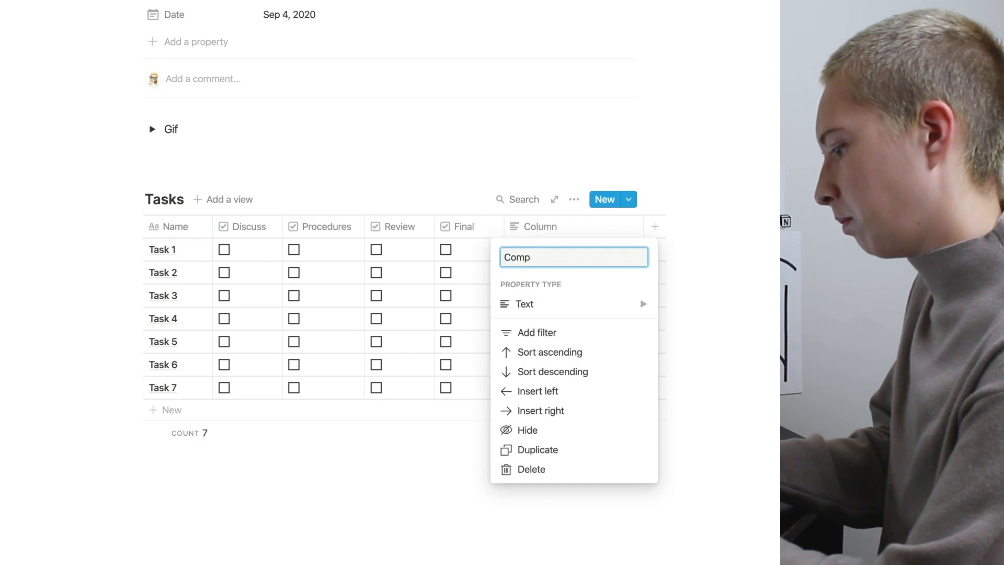
{"action": "type", "text": "lete"}
{"action": "left_click", "coordinate": [575, 304]}
{"action": "left_click", "coordinate": [688, 423]}
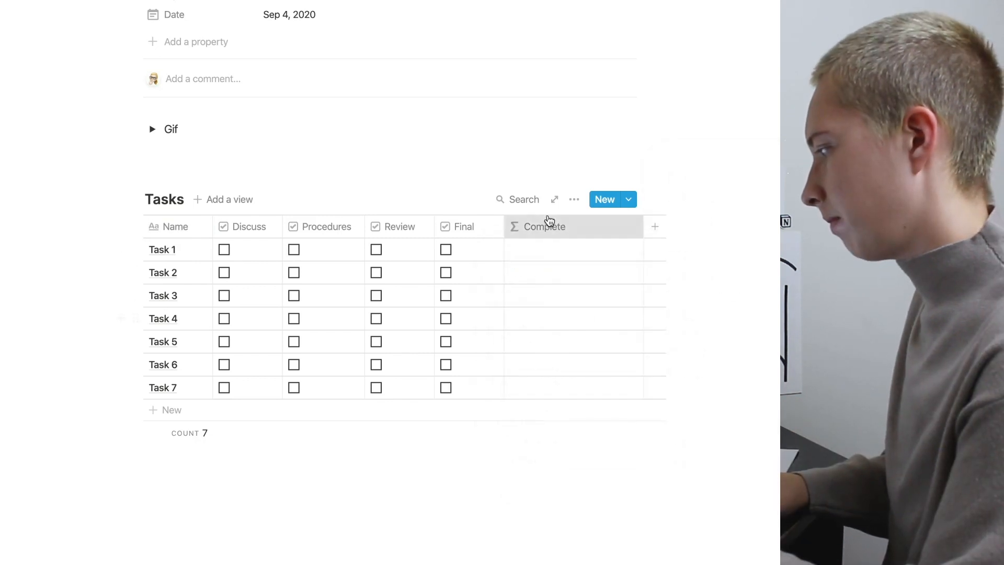
{"action": "left_click", "coordinate": [546, 225]}
{"action": "left_click", "coordinate": [561, 257]}
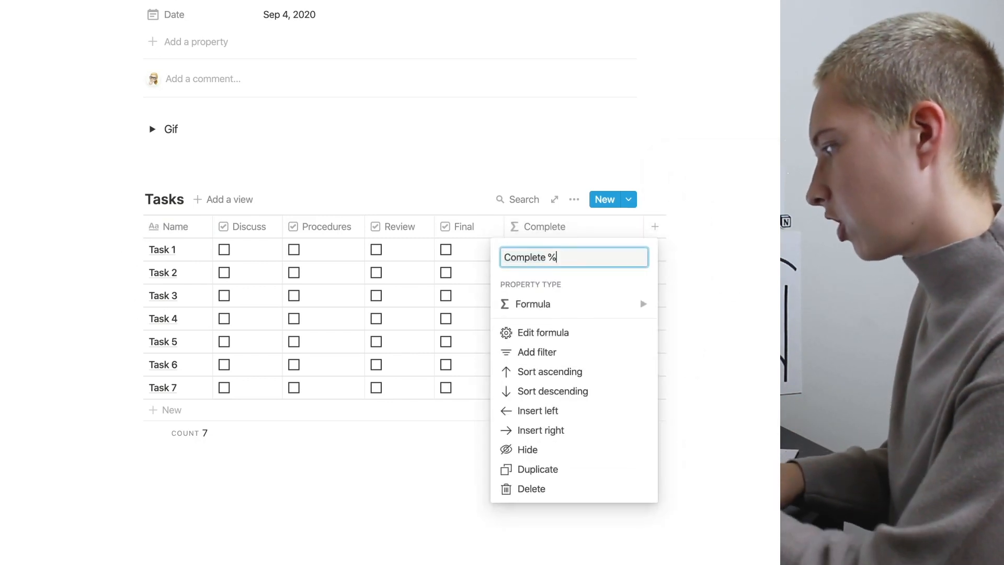
{"action": "type", "text": "%"}
{"action": "left_click", "coordinate": [672, 207]}
{"action": "left_click_drag", "start_coordinate": [644, 226], "coordinate": [612, 232]}
Insert an inline table database below the Tasks table and title it Projects.
{"action": "scroll", "coordinate": [202, 438], "scroll_direction": "down", "scroll_amount": 4}
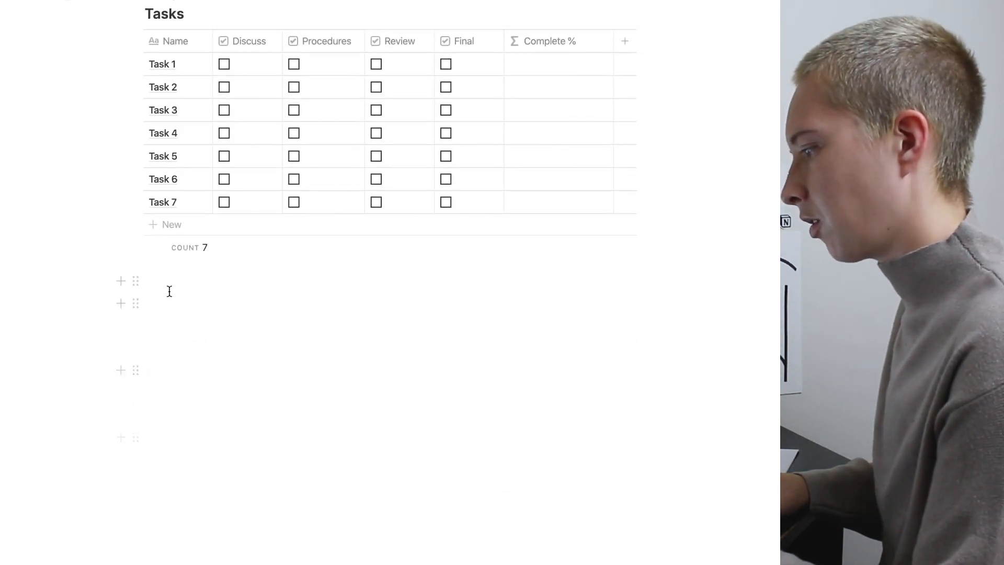
{"action": "type", "text": "/inl"}
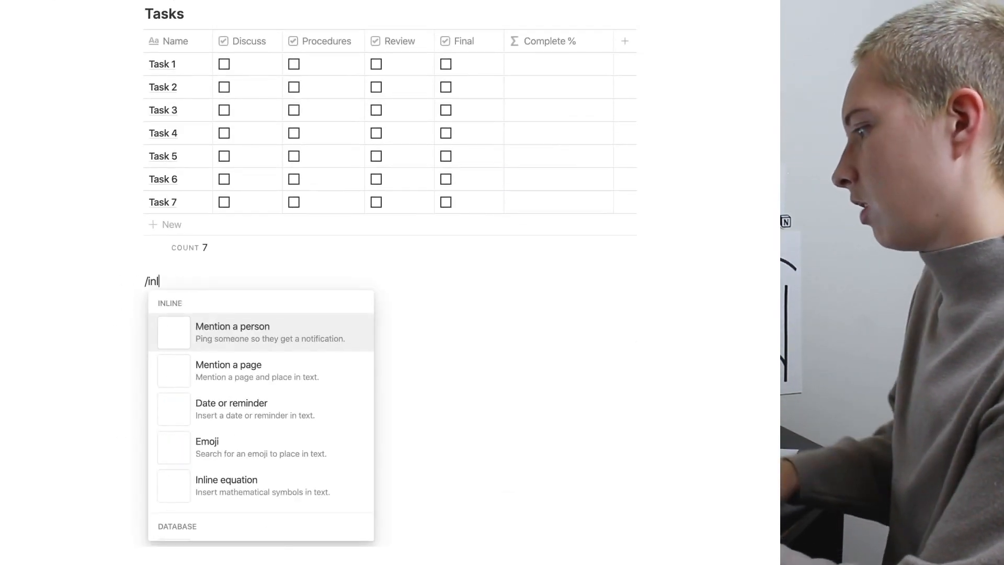
{"action": "scroll", "coordinate": [188, 400], "scroll_direction": "down", "scroll_amount": 3}
{"action": "left_click", "coordinate": [198, 411]}
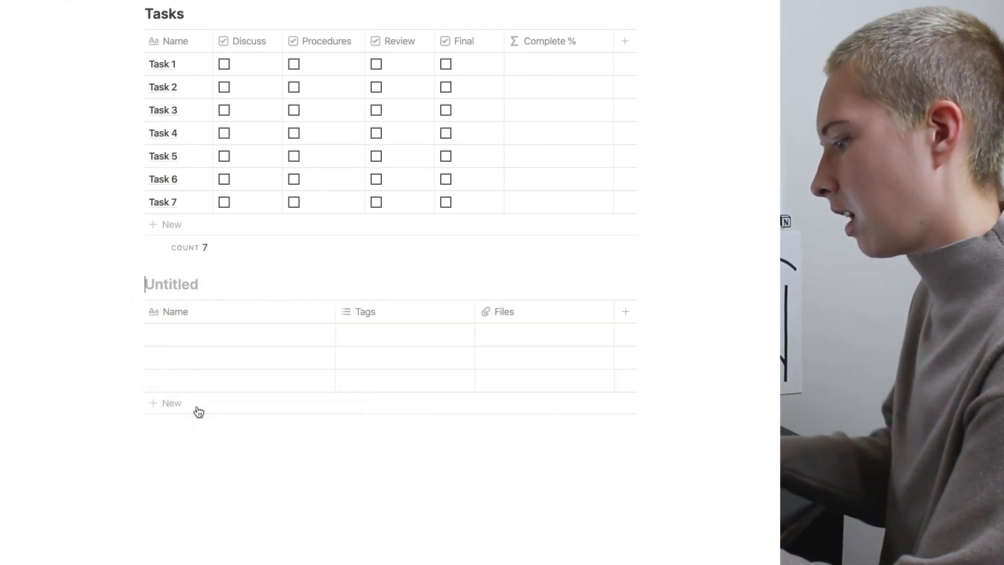
{"action": "type", "text": "Projects"}
{"action": "key", "text": "Return"}
Name the three rows of the Projects table Project 1, Project 2 and Projectr 3.
{"action": "type", "text": "Projec"}
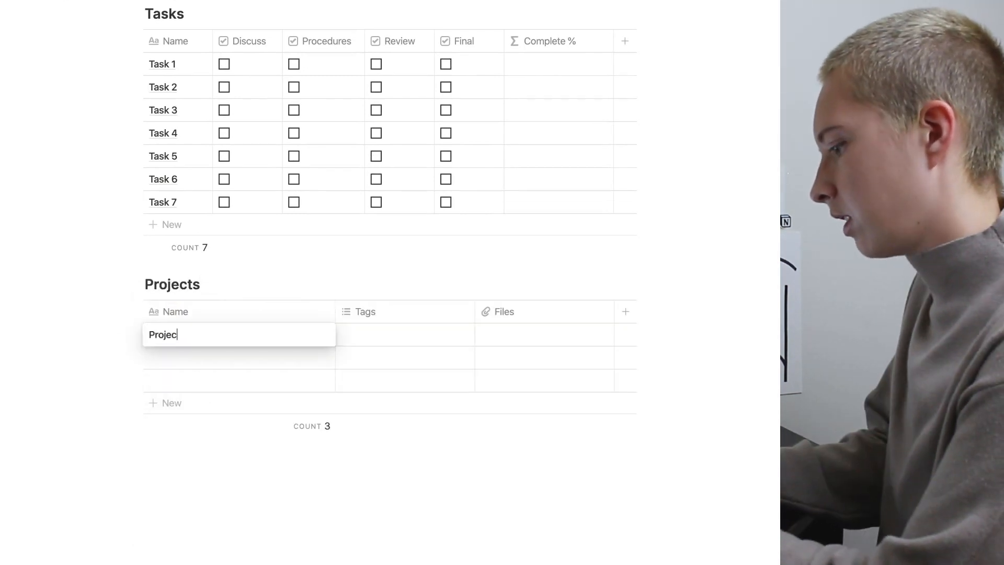
{"action": "type", "text": "t 1"}
{"action": "key", "text": "Down"}
{"action": "type", "text": "Pro"}
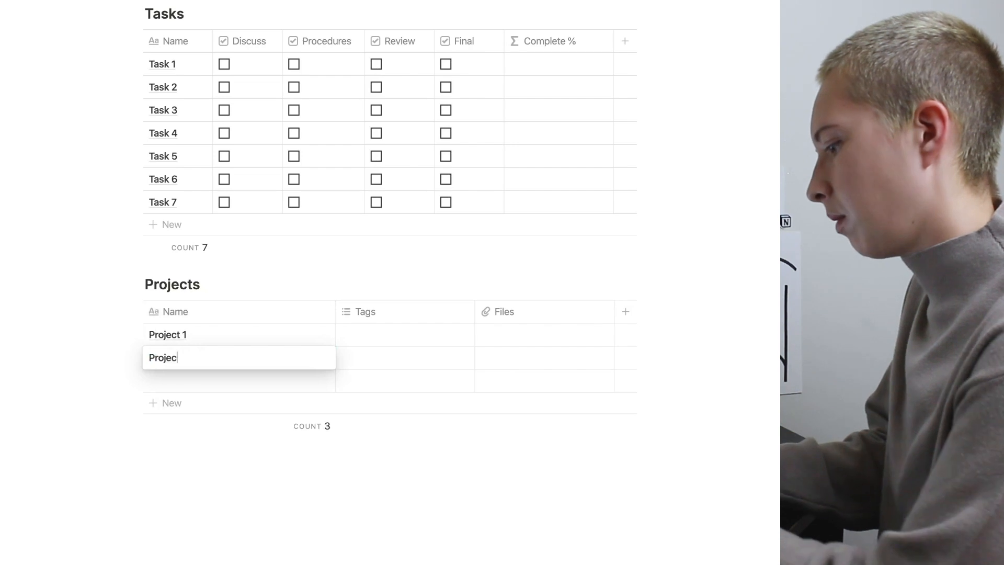
Rename the Projects table's Tags column as Deadline, change it to a Date property and narrow it.
{"action": "left_click", "coordinate": [251, 315]}
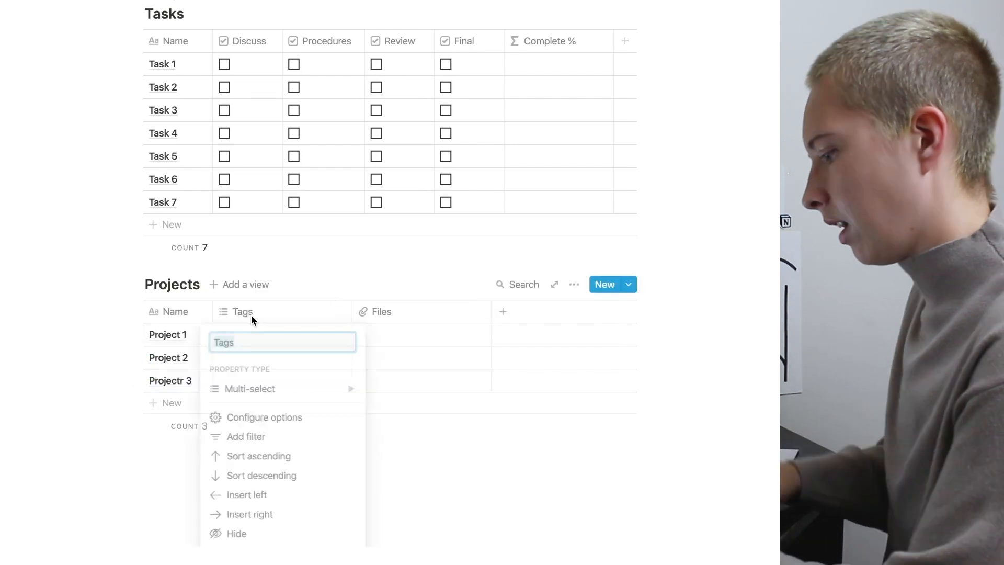
{"action": "type", "text": "Dead"}
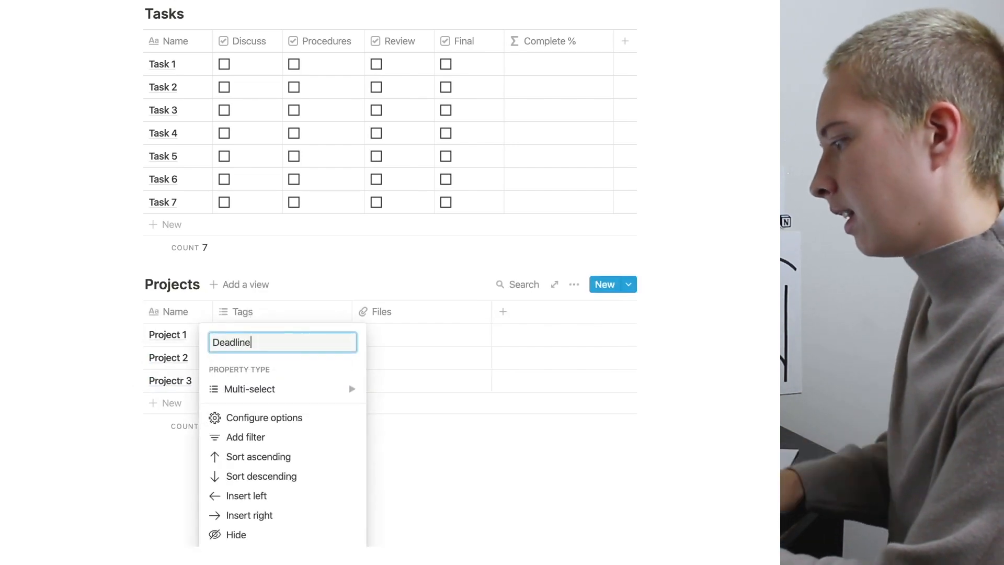
{"action": "type", "text": "line"}
{"action": "left_click", "coordinate": [300, 395]}
{"action": "left_click", "coordinate": [400, 336]}
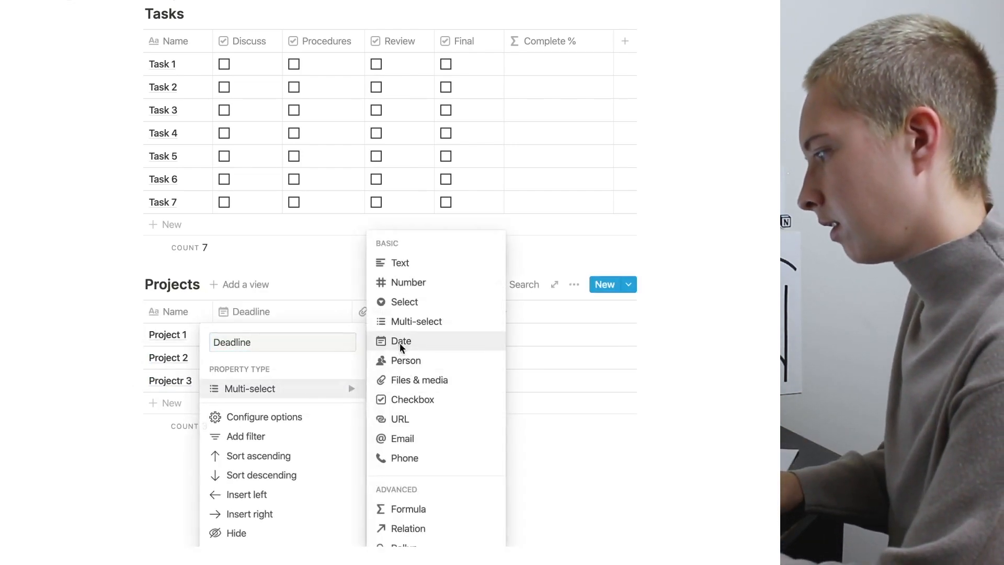
{"action": "left_click_drag", "start_coordinate": [350, 314], "coordinate": [321, 316]}
Set the project deadlines to Aug 13, Sep 11 and Sep 3, 2020, and delete the Projects table's Files column.
{"action": "left_click", "coordinate": [258, 339]}
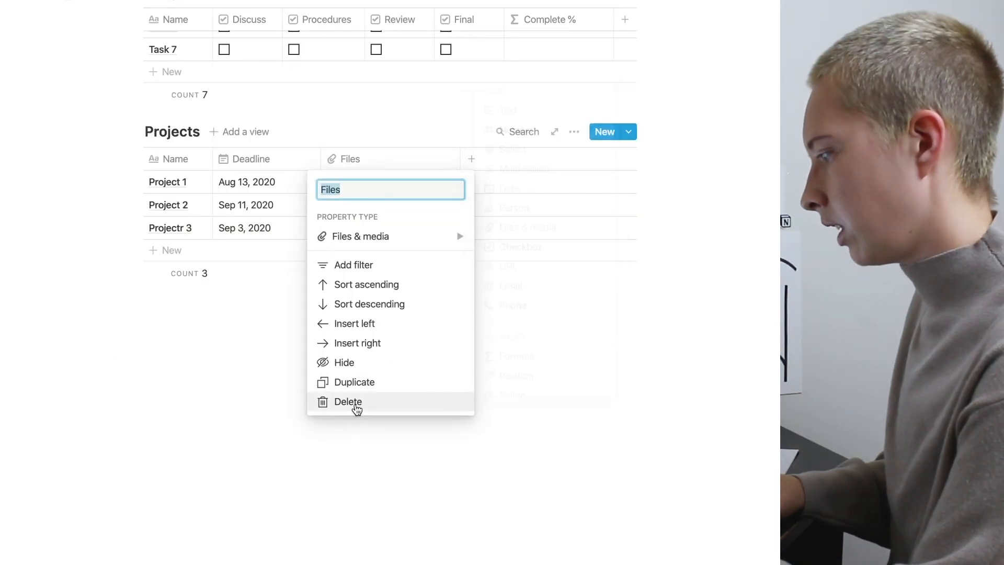
{"action": "left_click", "coordinate": [354, 401]}
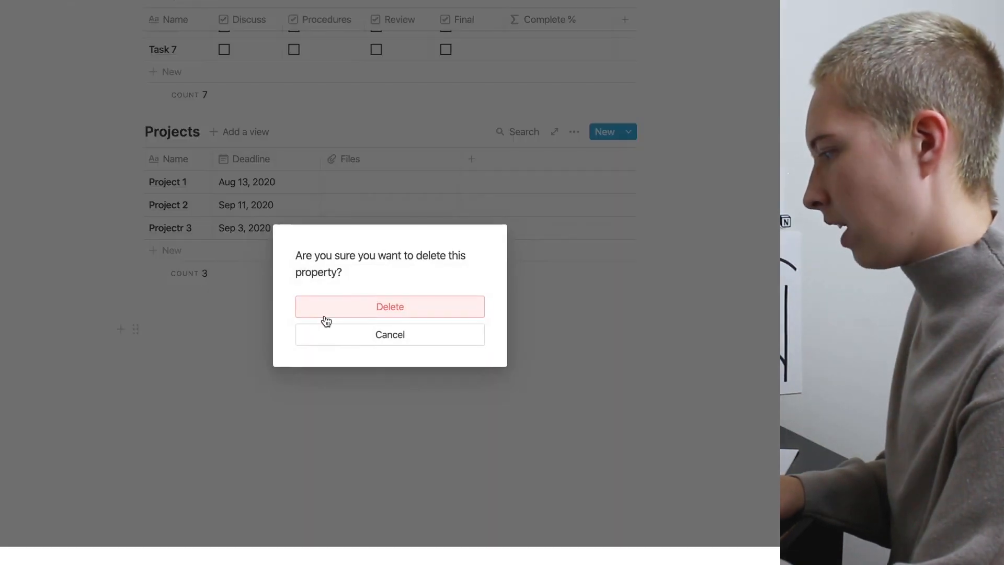
{"action": "left_click", "coordinate": [325, 313]}
Review the unaryPlus syntax in the formula editor and set the Complete % formula to unaryPlus(42).
{"action": "scroll", "coordinate": [325, 313], "scroll_direction": "up", "scroll_amount": 3}
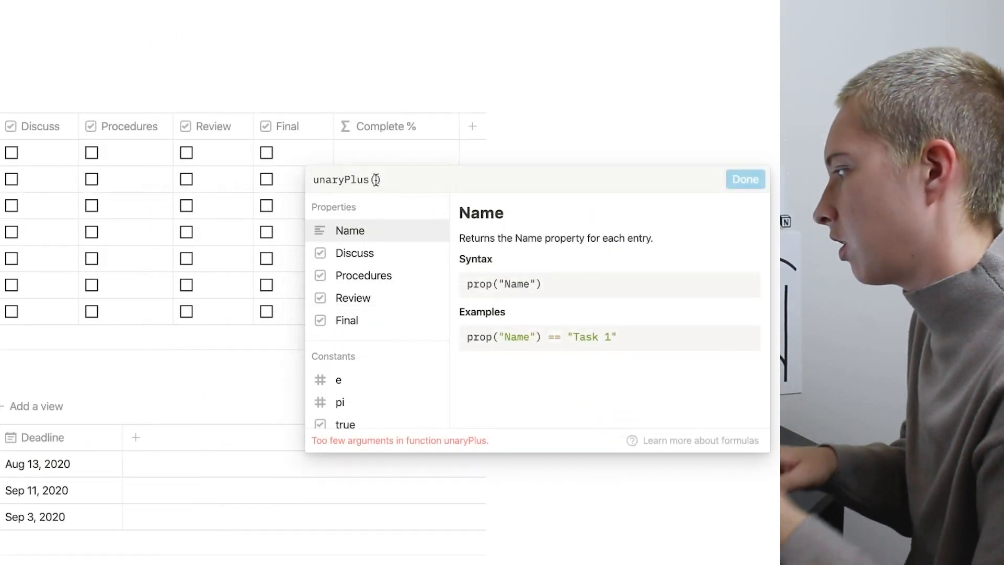
{"action": "left_click", "coordinate": [349, 179]}
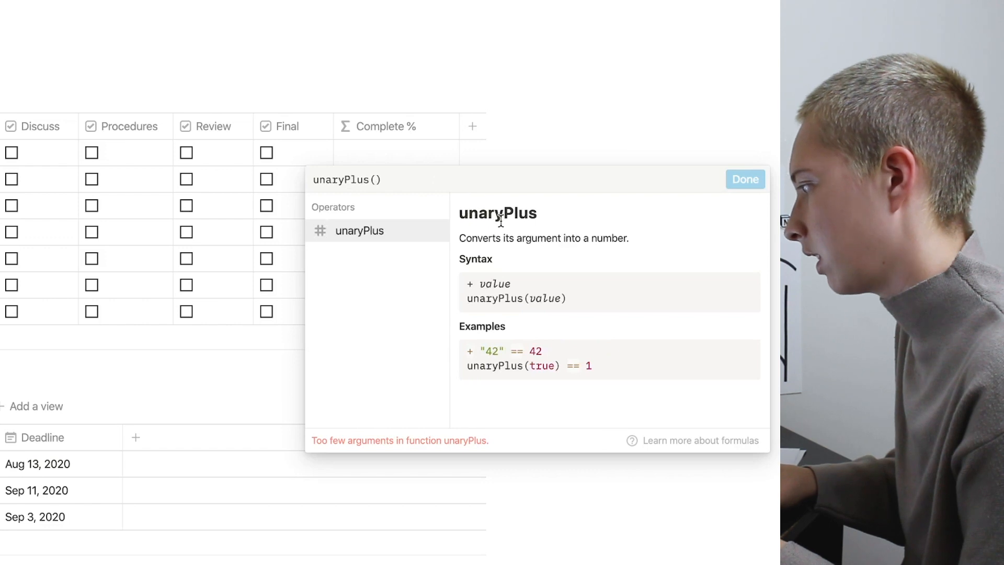
{"action": "left_click_drag", "start_coordinate": [465, 238], "coordinate": [575, 244]}
{"action": "left_click_drag", "start_coordinate": [467, 303], "coordinate": [536, 304]}
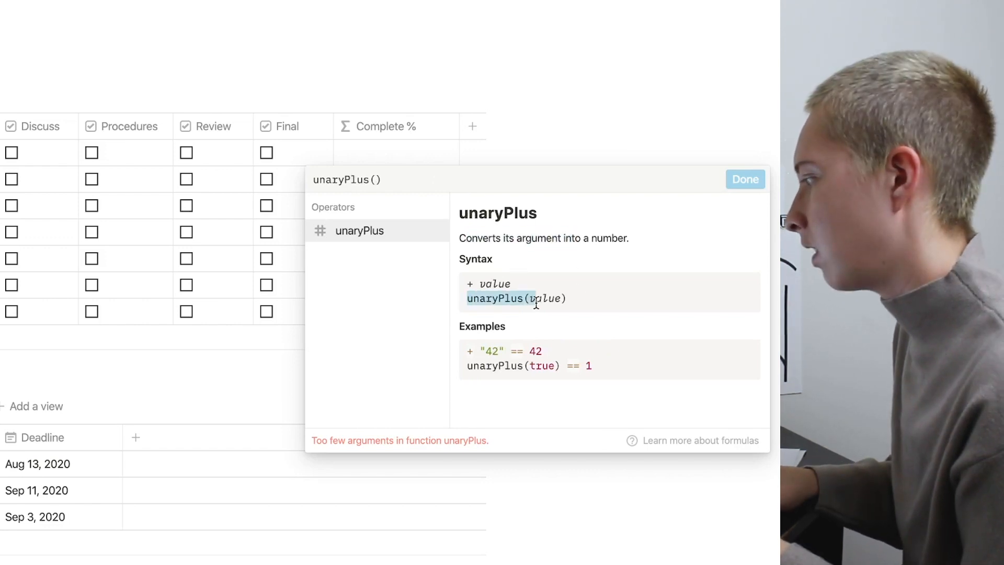
{"action": "left_click", "coordinate": [537, 304]}
{"action": "double_click", "coordinate": [540, 300]}
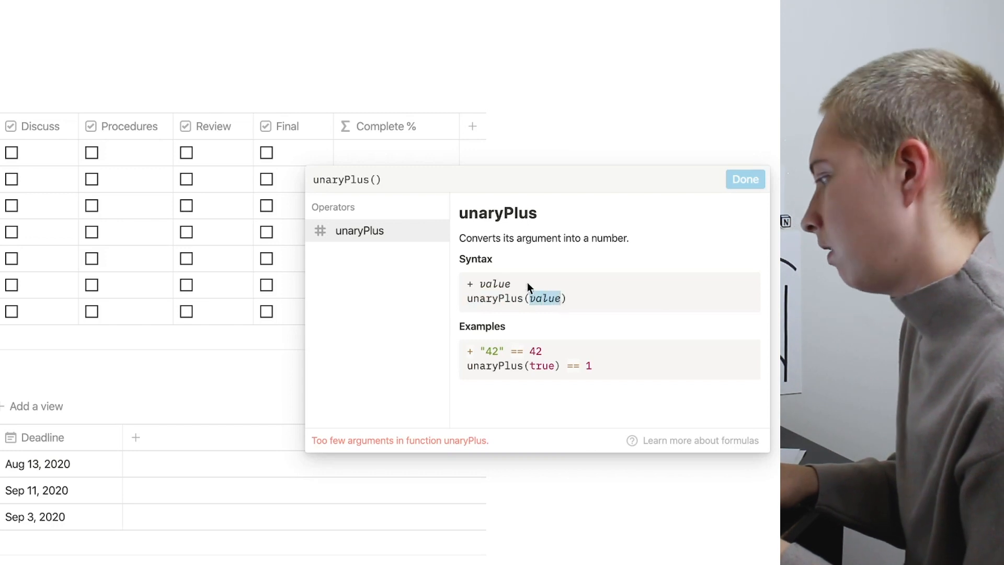
{"action": "left_click", "coordinate": [375, 179]}
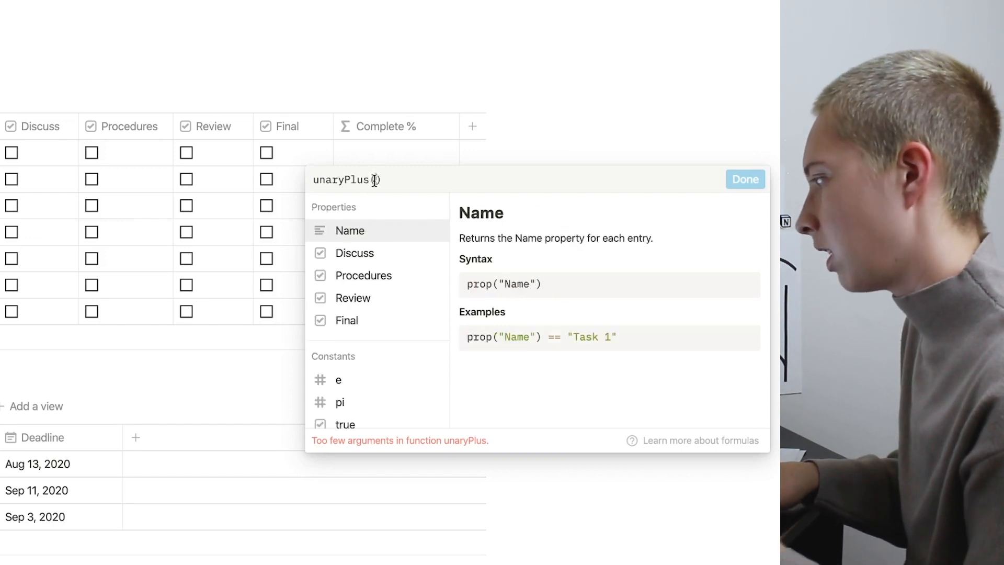
{"action": "type", "text": "42"}
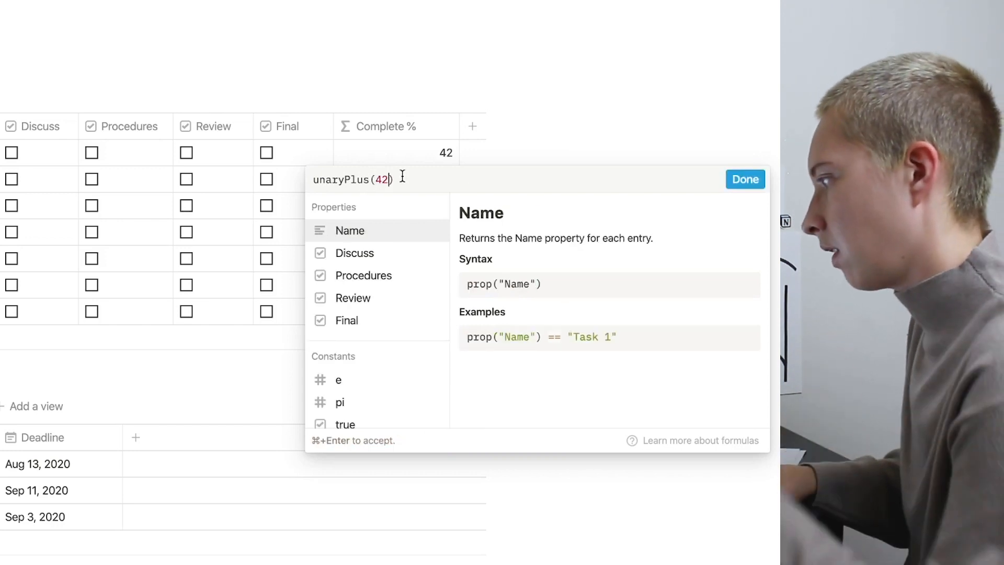
{"action": "left_click", "coordinate": [729, 184]}
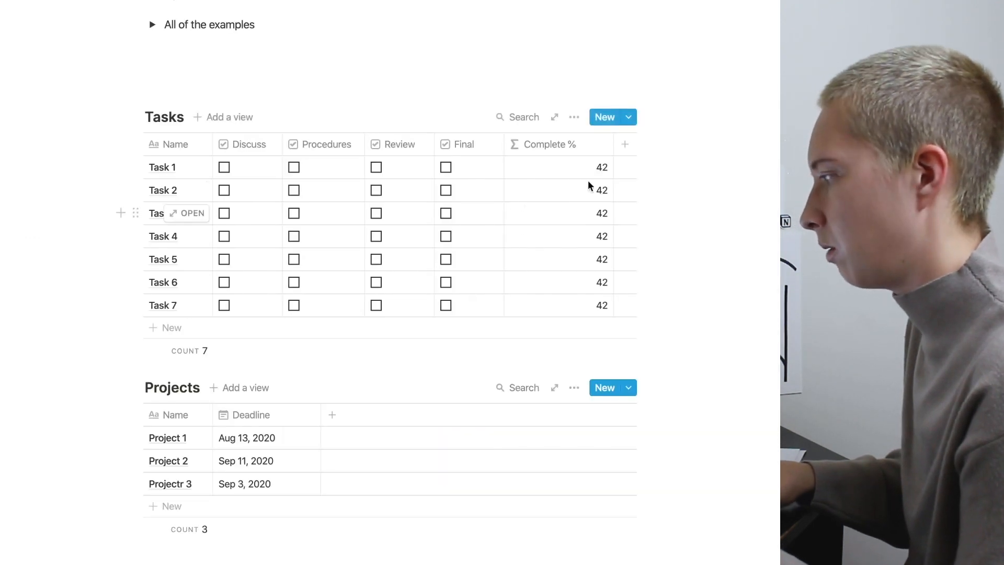
Change the Complete % formula to unaryMinus(42) and apply it.
{"action": "left_click", "coordinate": [562, 172]}
{"action": "left_click_drag", "start_coordinate": [535, 191], "coordinate": [515, 192]}
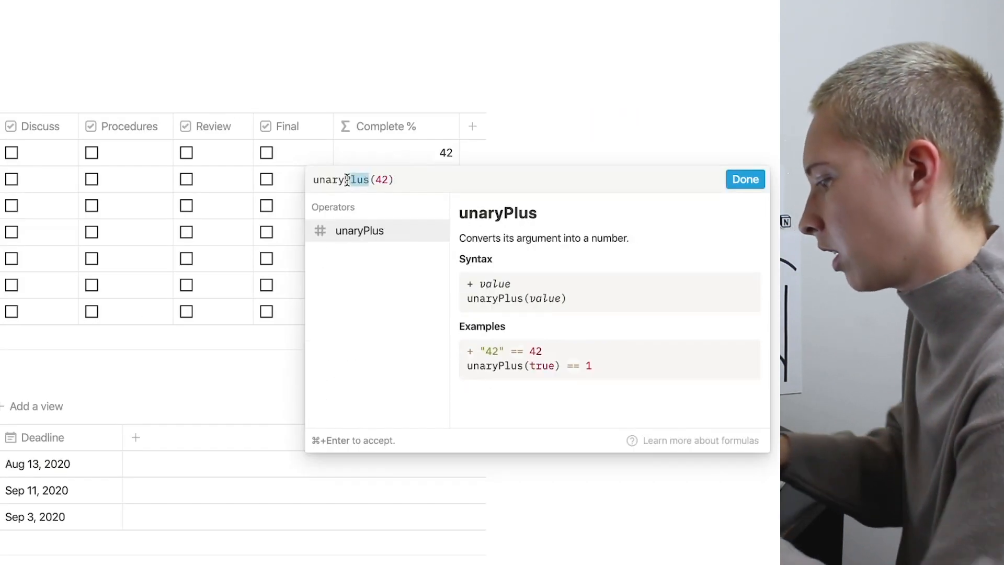
{"action": "type", "text": "Minus"}
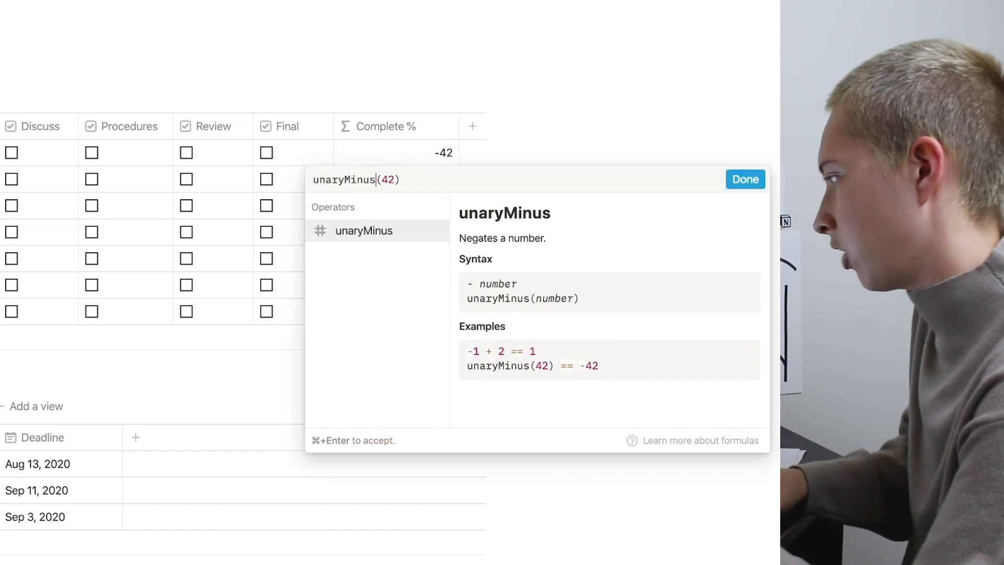
{"action": "left_click", "coordinate": [756, 184]}
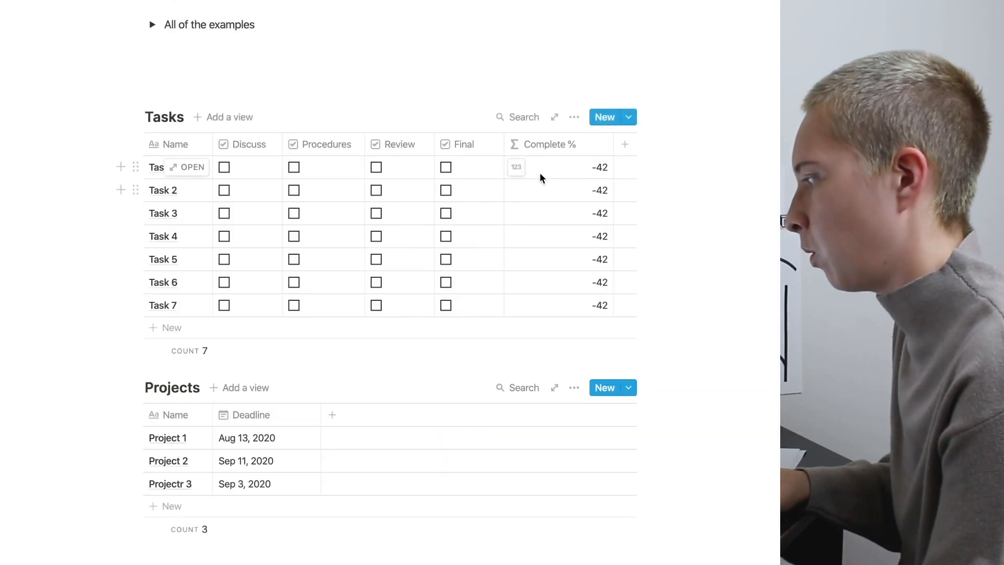
Change the Complete % formula to unaryPlus(true) and apply it.
{"action": "left_click", "coordinate": [366, 153]}
{"action": "left_click_drag", "start_coordinate": [376, 180], "coordinate": [351, 182]}
{"action": "type", "text": "Plus"}
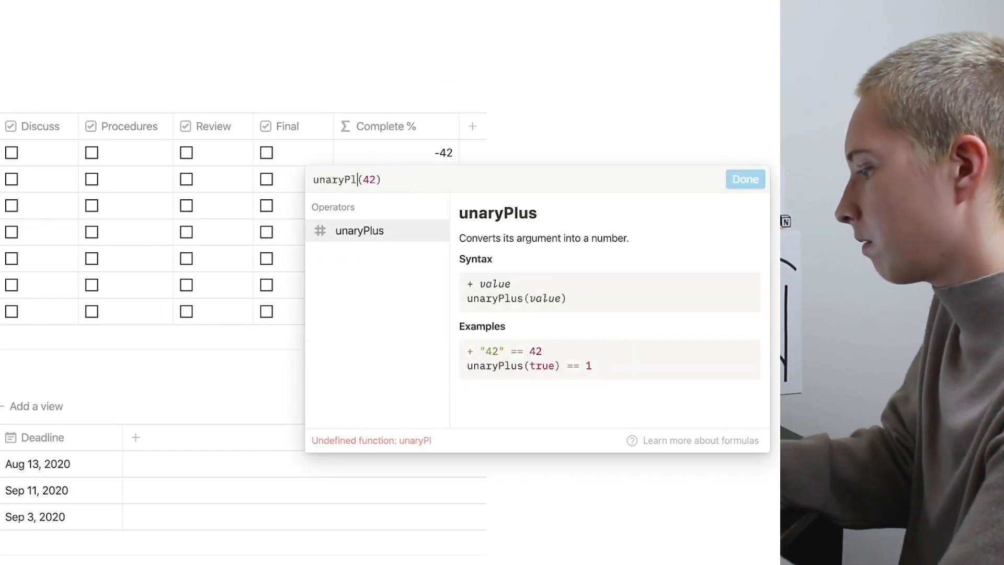
{"action": "left_click_drag", "start_coordinate": [388, 180], "coordinate": [375, 180]}
{"action": "key", "text": "BackSpace"}
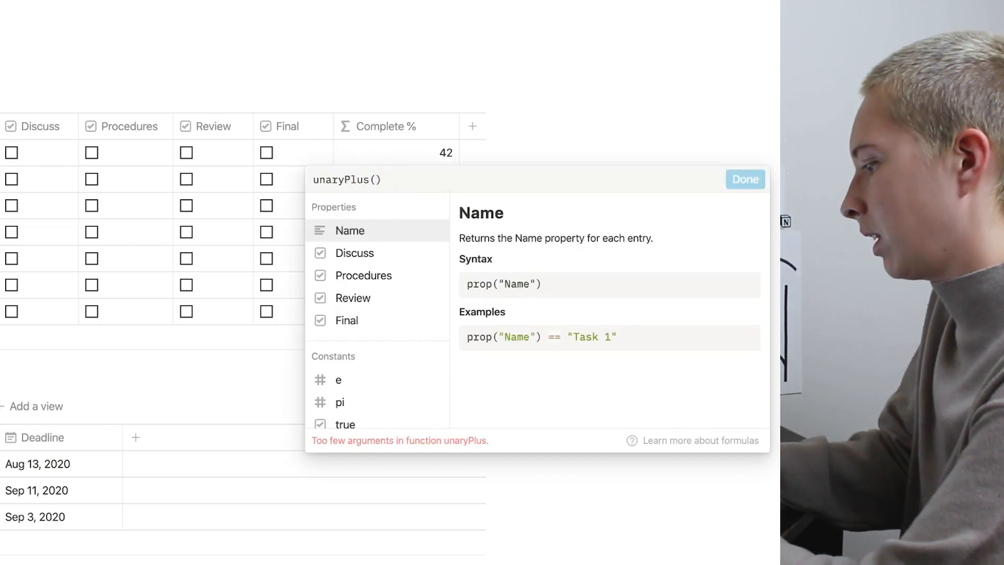
{"action": "type", "text": "true"}
{"action": "left_click", "coordinate": [752, 182]}
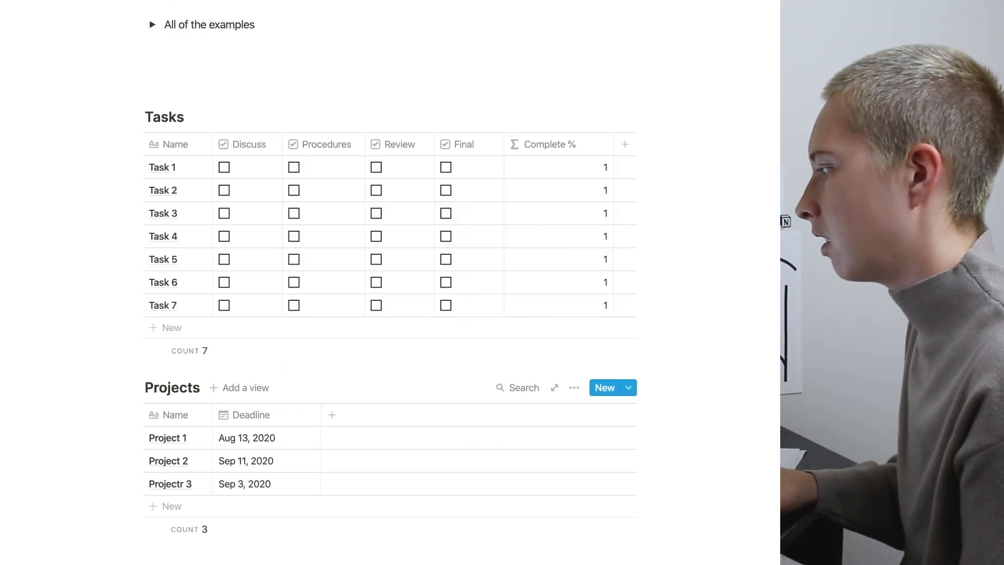
Reopen the Complete % formula from the Task 2 row and replace its argument with false.
{"action": "left_click", "coordinate": [573, 193]}
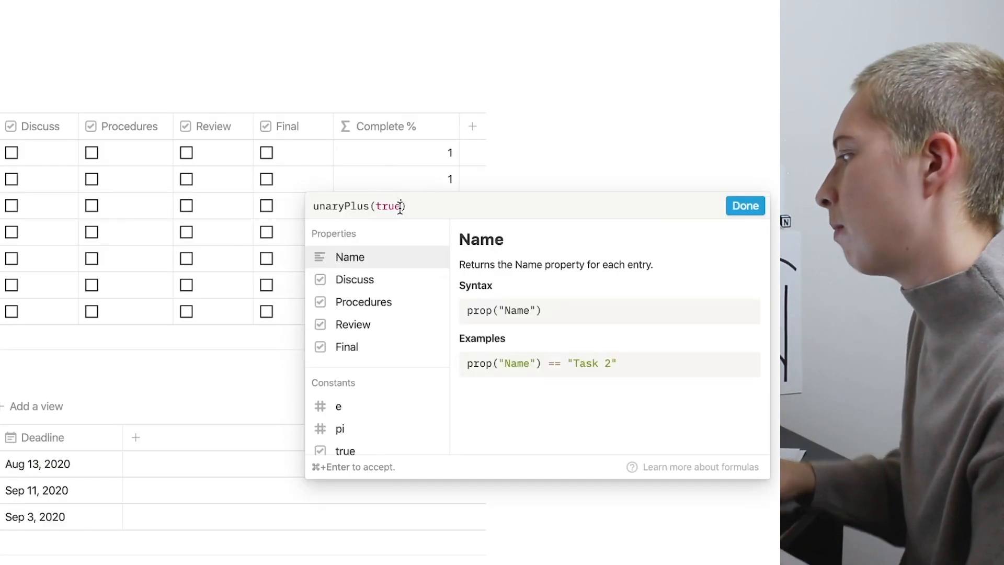
{"action": "key", "text": "BackSpace"}
{"action": "key", "text": "BackSpace"}
{"action": "key", "text": "BackSpace"}
{"action": "key", "text": "BackSpace"}
{"action": "type", "text": "false"}
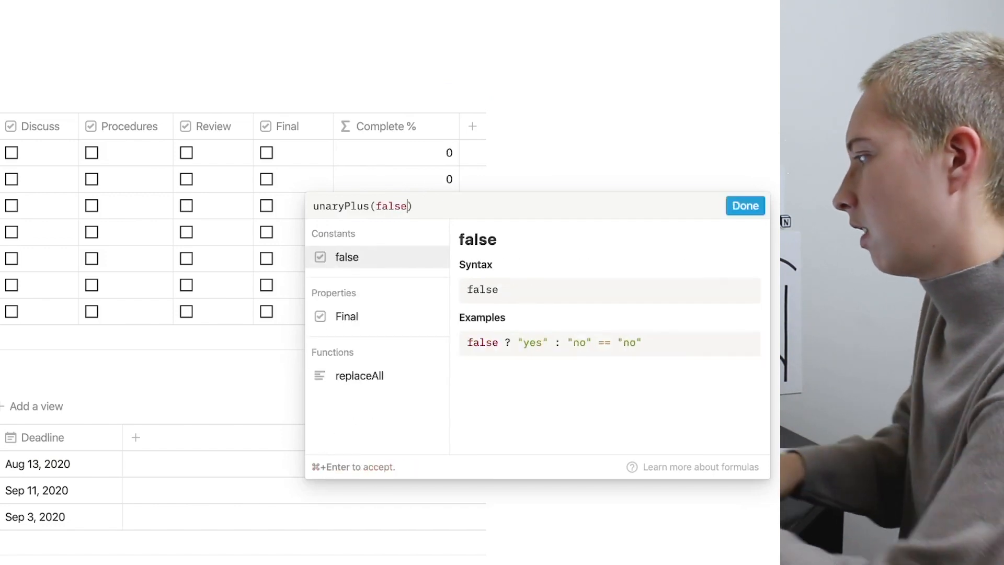
Replace the false argument so the Complete % formula reads unaryPlus(prop("Discuss")), apply it, and test it with Task 1's Discuss checkbox.
{"action": "key", "text": "BackSpace"}
{"action": "key", "text": "BackSpace"}
{"action": "key", "text": "BackSpace"}
{"action": "key", "text": "BackSpace"}
{"action": "key", "text": "BackSpace"}
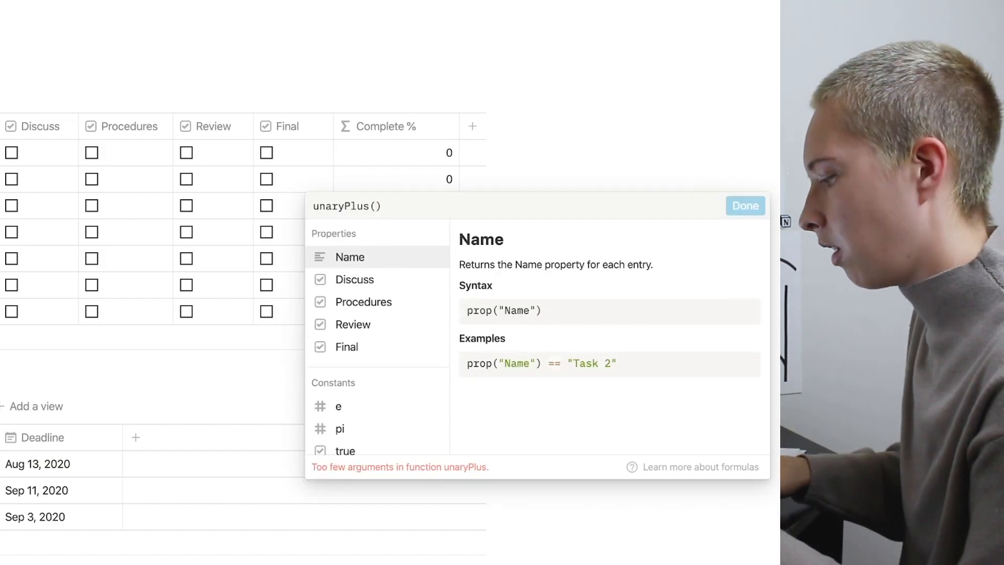
{"action": "type", "text": "prop"}
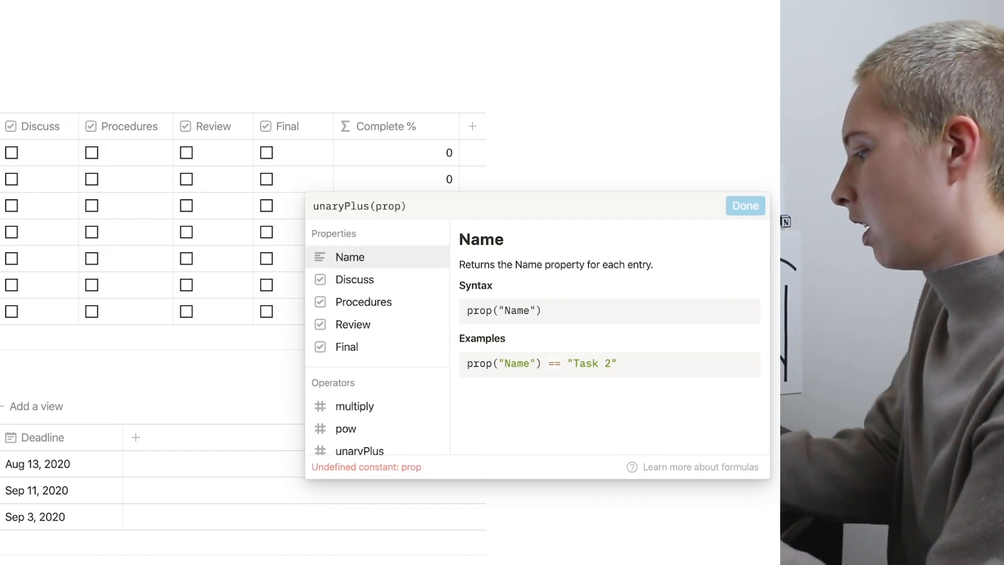
{"action": "type", "text": "()"}
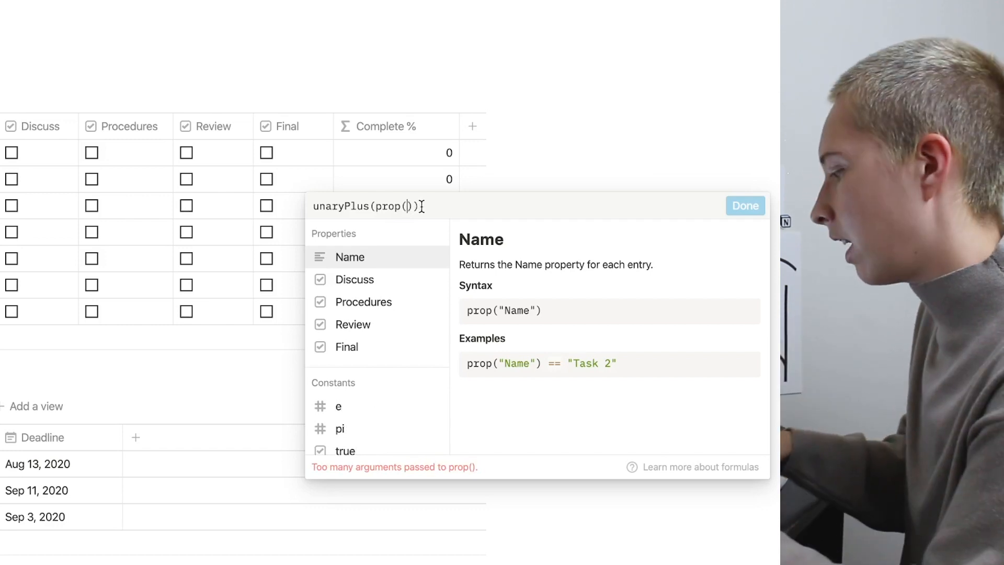
{"action": "type", "text": "\"Discu"}
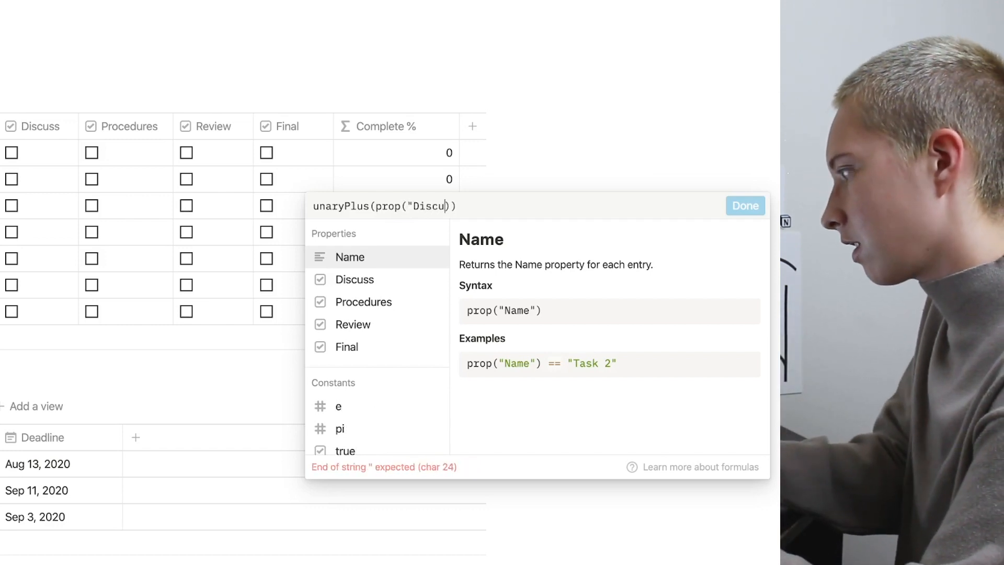
{"action": "type", "text": "ss\""}
{"action": "key", "text": "super+Return"}
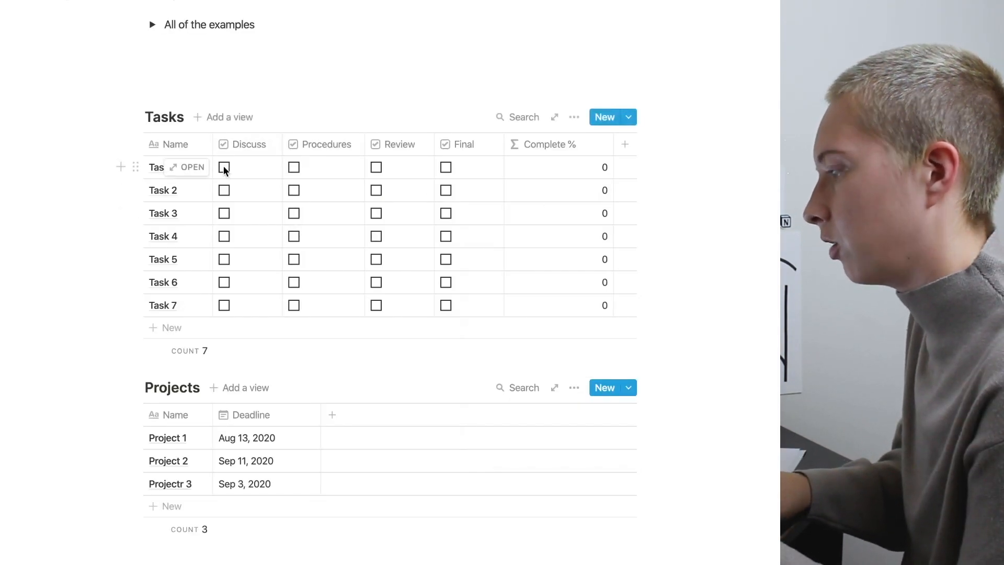
{"action": "left_click", "coordinate": [224, 167]}
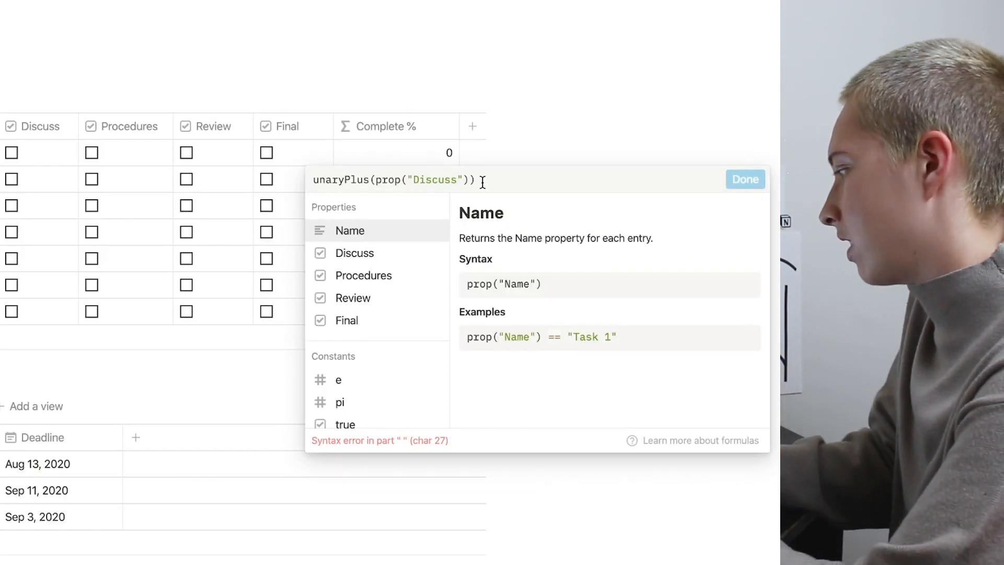
Extend the Complete % formula with + unaryPlus(prop("Procedures")) after the Discuss term and apply it.
{"action": "type", "text": "+ "}
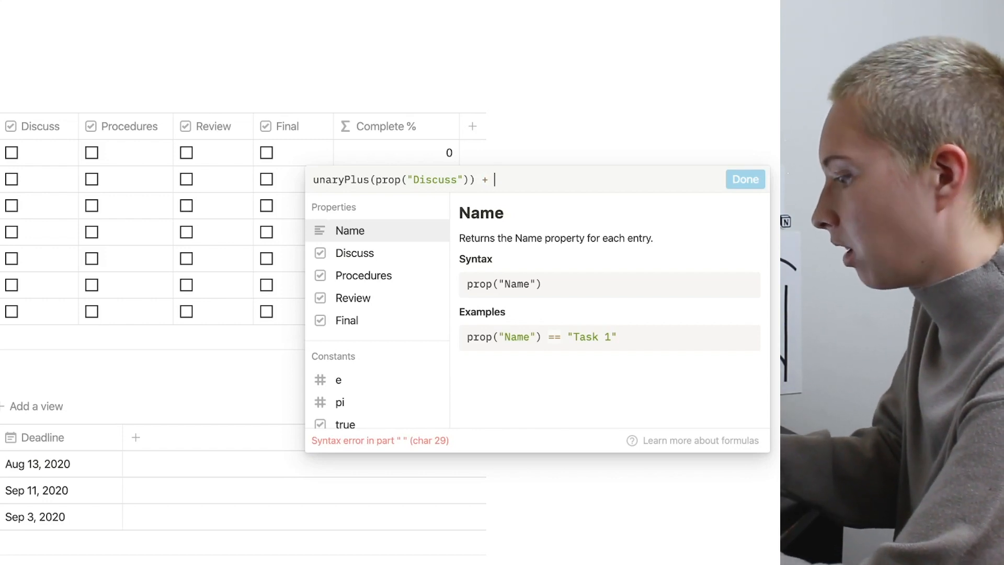
{"action": "type", "text": "unaryPlus"}
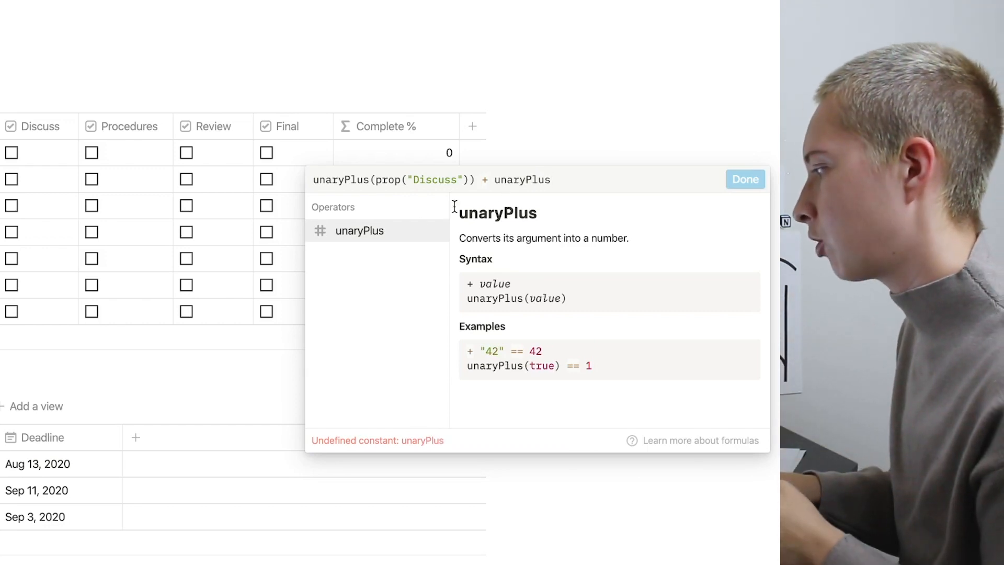
{"action": "type", "text": "("}
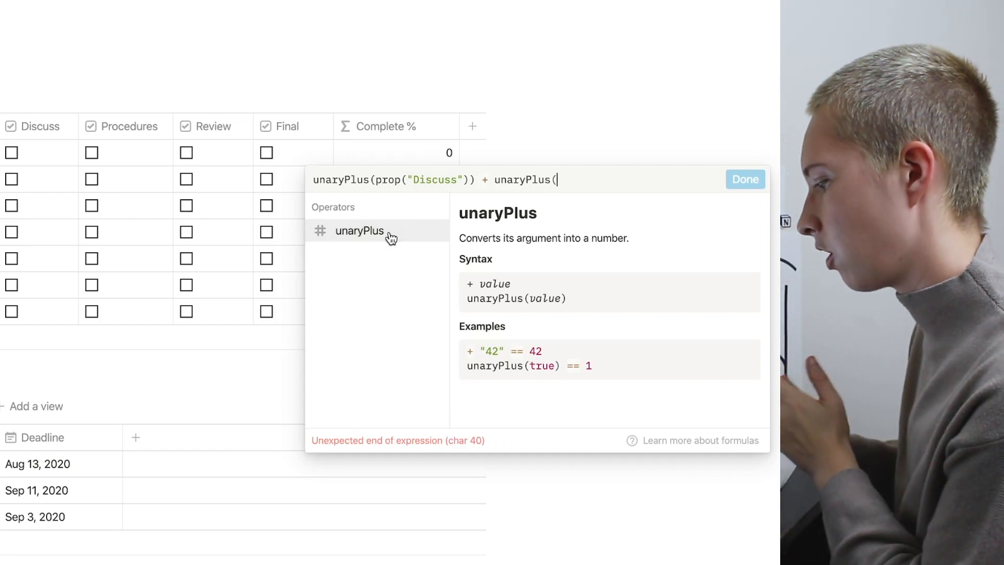
{"action": "type", "text": "prop"}
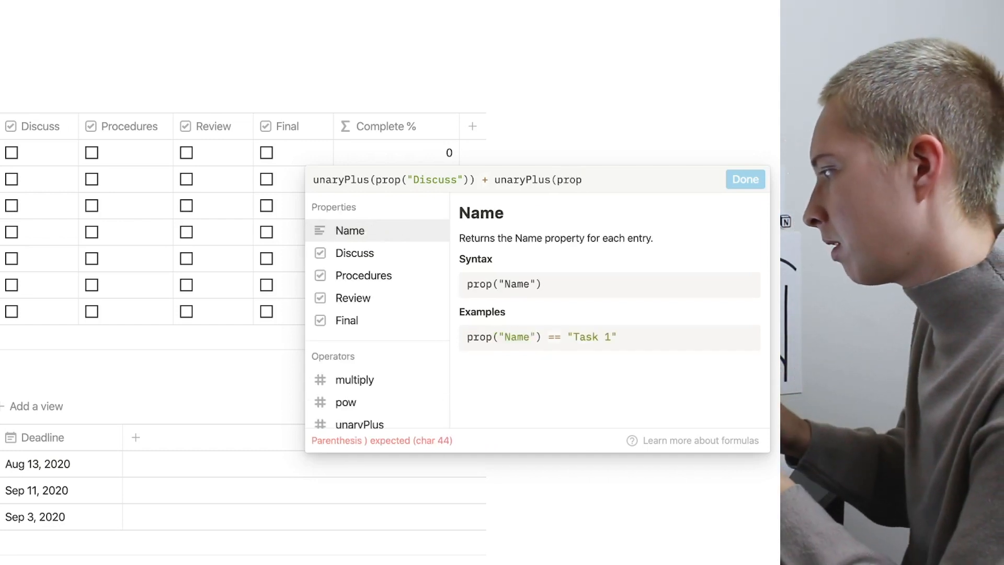
{"action": "left_click", "coordinate": [377, 284]}
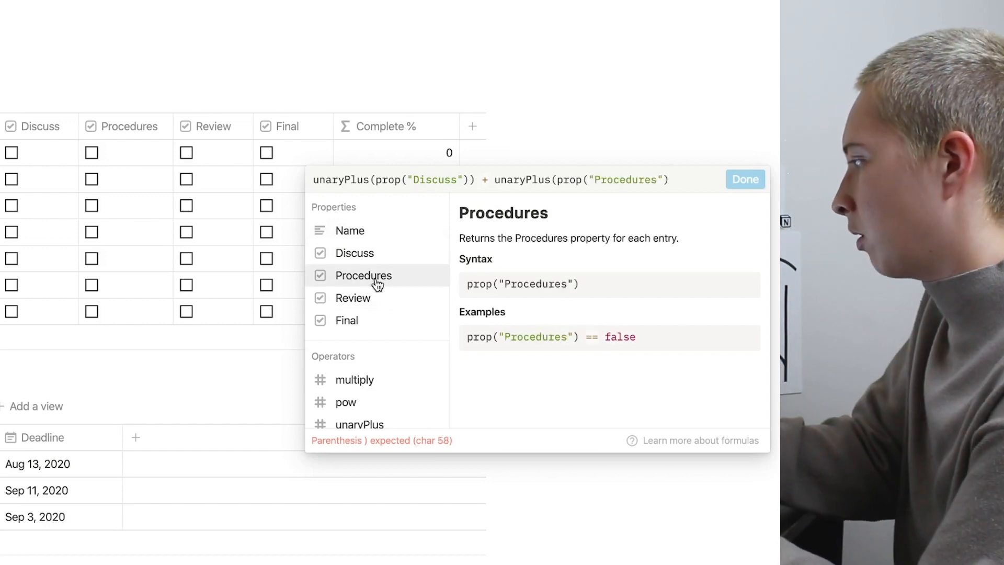
{"action": "type", "text": ")"}
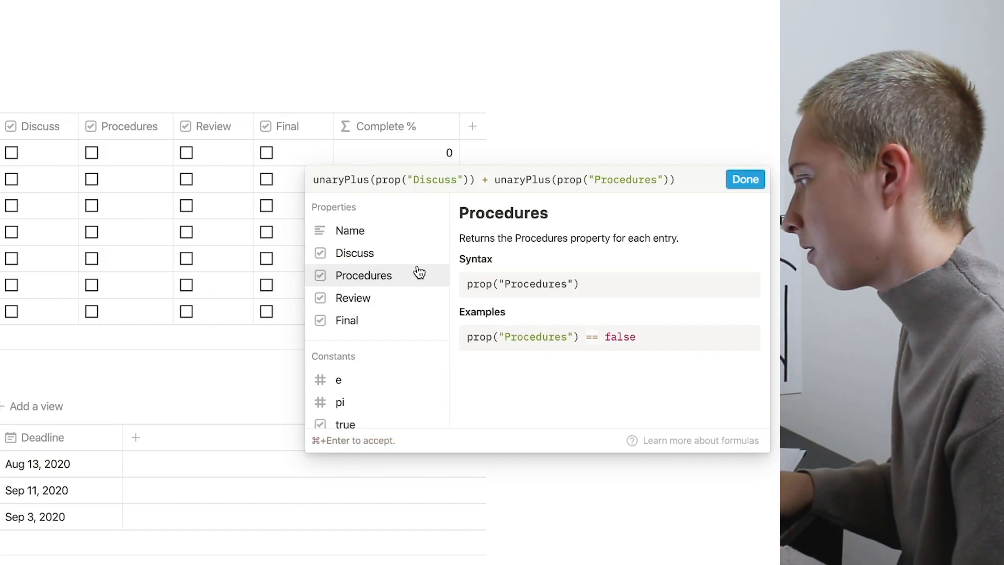
{"action": "left_click_drag", "start_coordinate": [498, 180], "coordinate": [553, 181]}
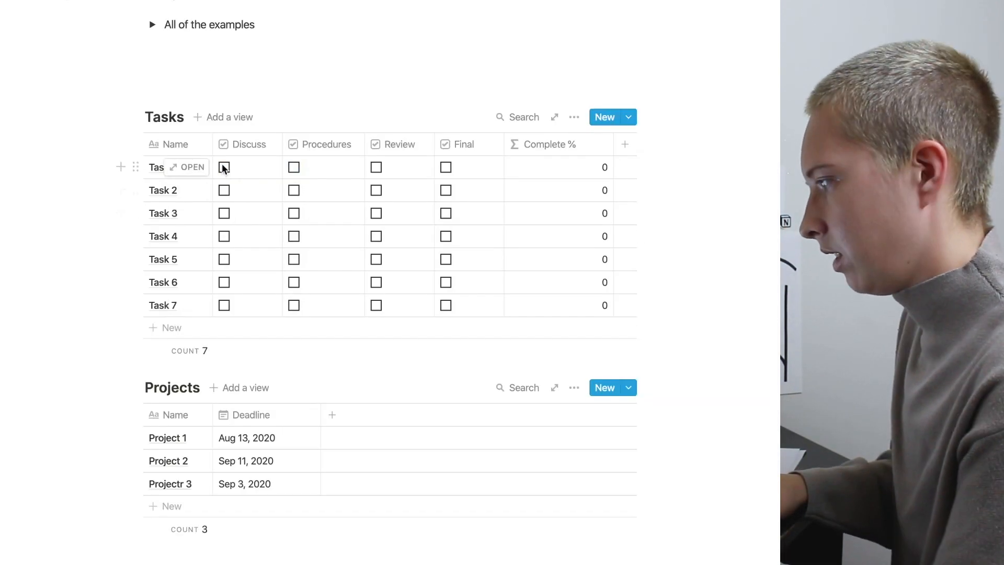
Toggle Task 1's Discuss and Procedures checkboxes to test the two-term formula.
{"action": "left_click", "coordinate": [224, 166]}
{"action": "left_click", "coordinate": [293, 167]}
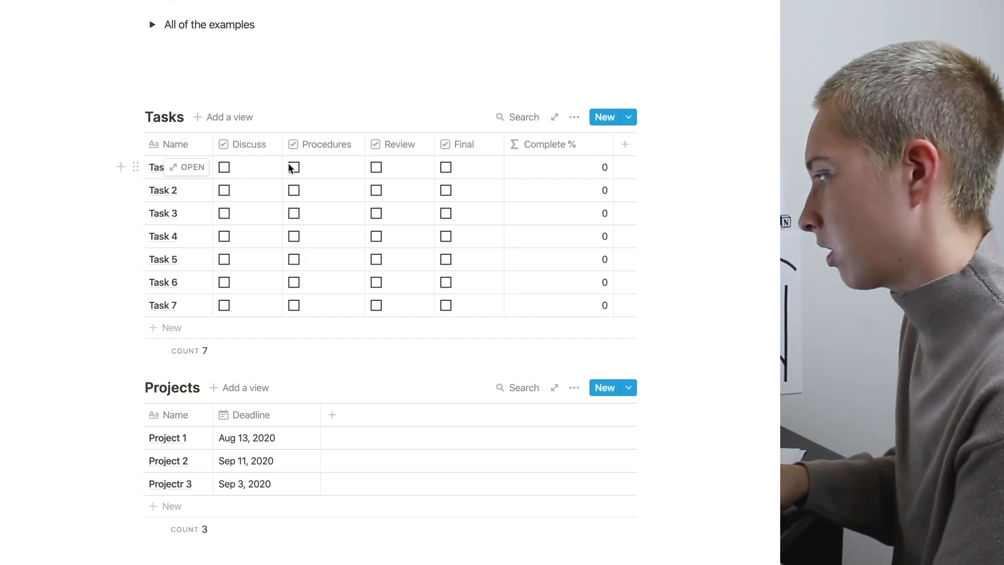
{"action": "left_click", "coordinate": [294, 167]}
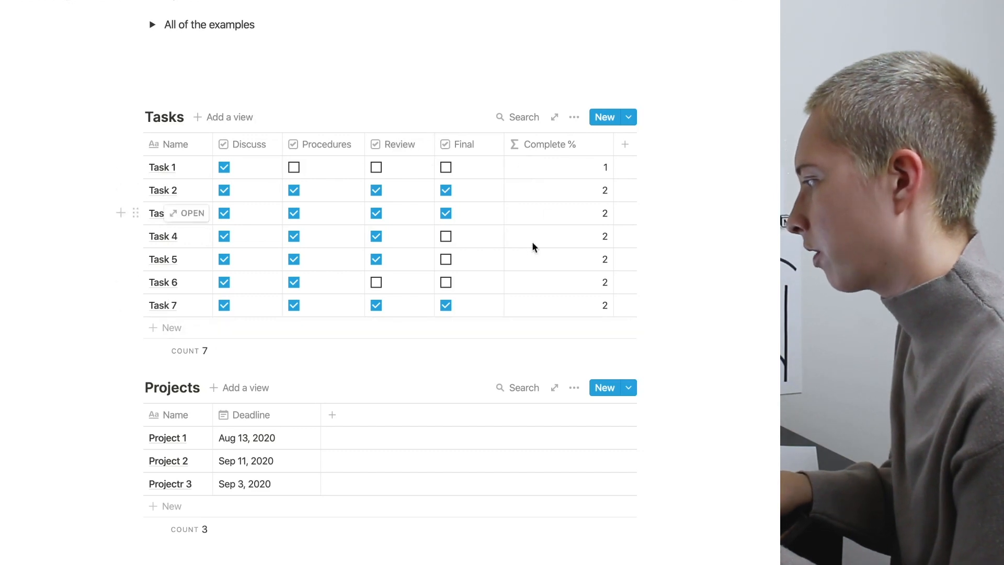
Add + unaryPlus(prop("Review")) + unaryPlus(prop("Final")) to the Complete % formula, apply it, and narrow the column slightly.
{"action": "left_click", "coordinate": [559, 160]}
{"action": "type", "text": "+ unary"}
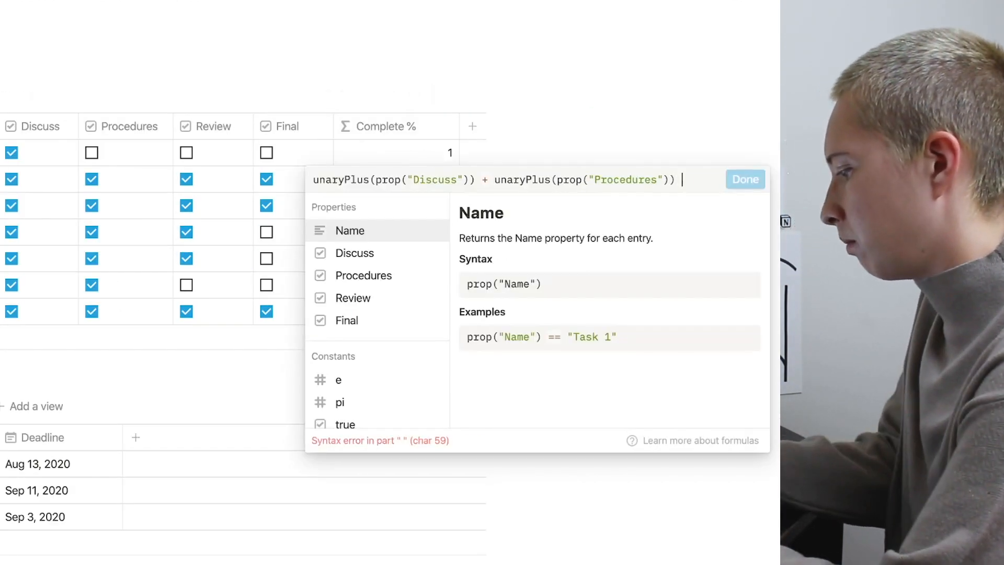
{"action": "type", "text": "Plus("}
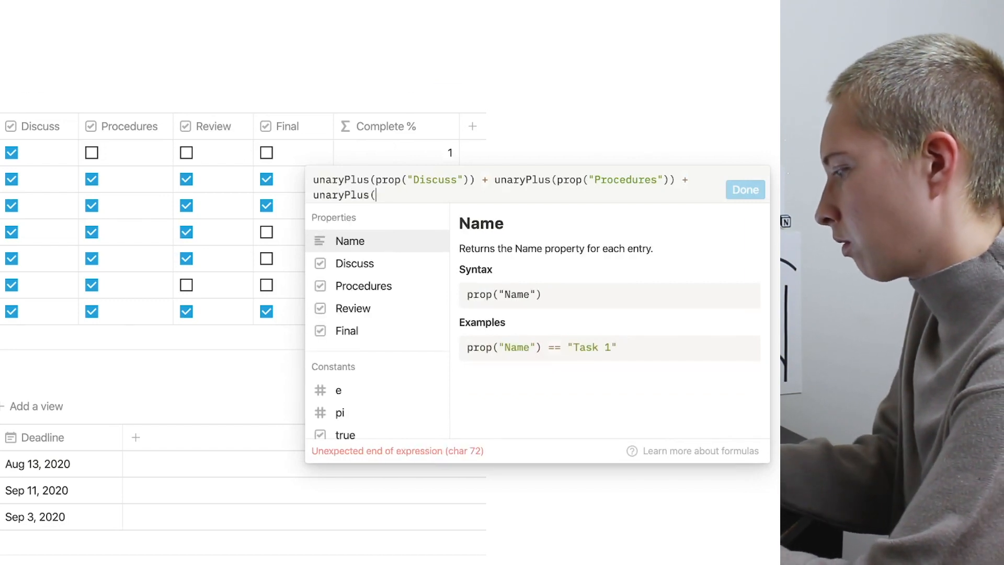
{"action": "type", "text": "prop"}
{"action": "left_click", "coordinate": [384, 310]}
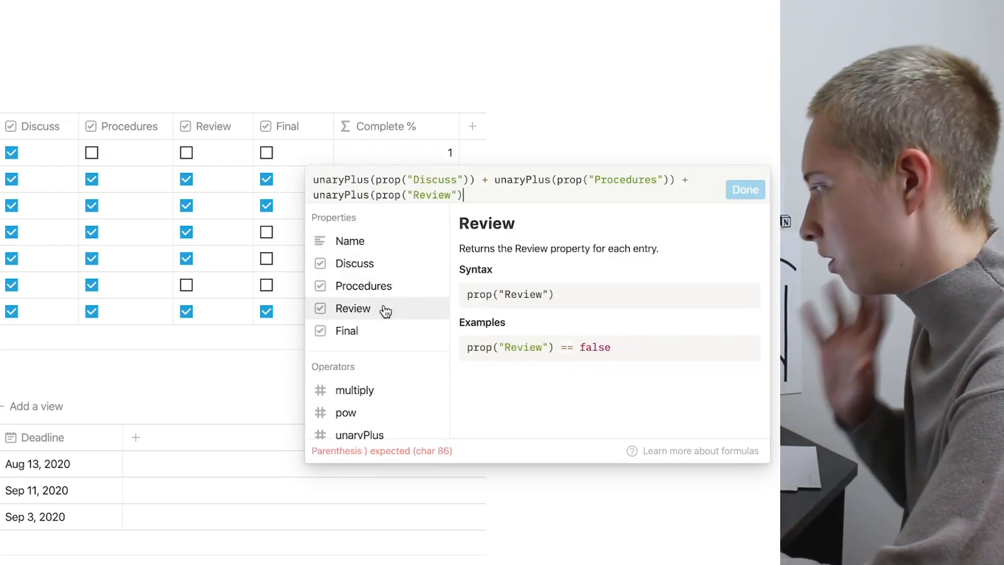
{"action": "type", "text": ") + "}
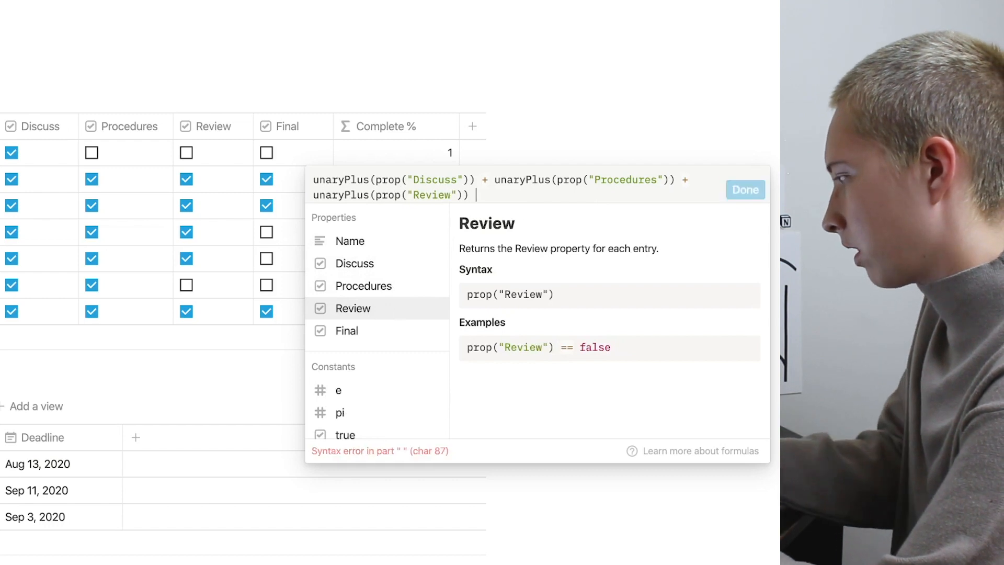
{"action": "type", "text": "unaryPlus"}
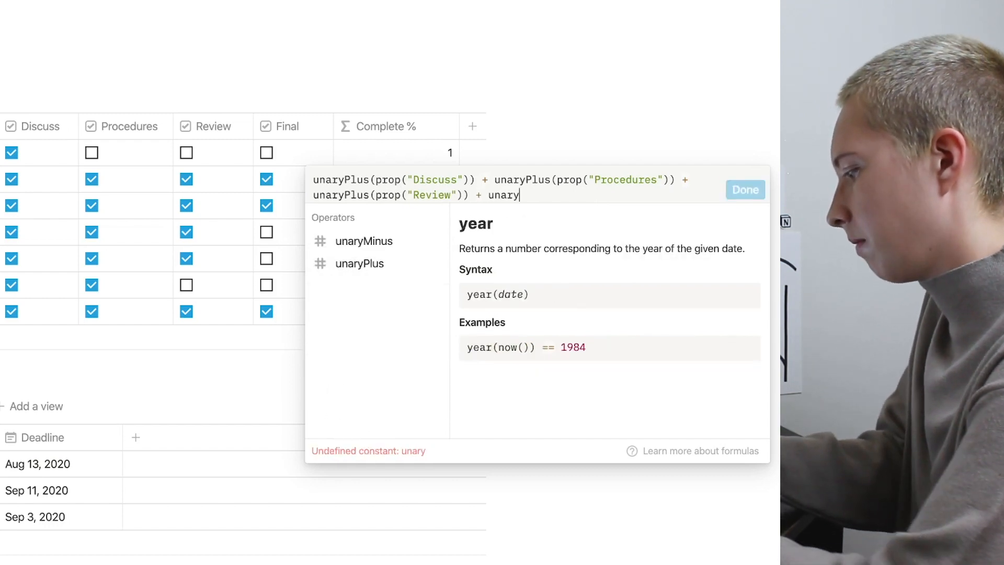
{"action": "type", "text": "(prop"}
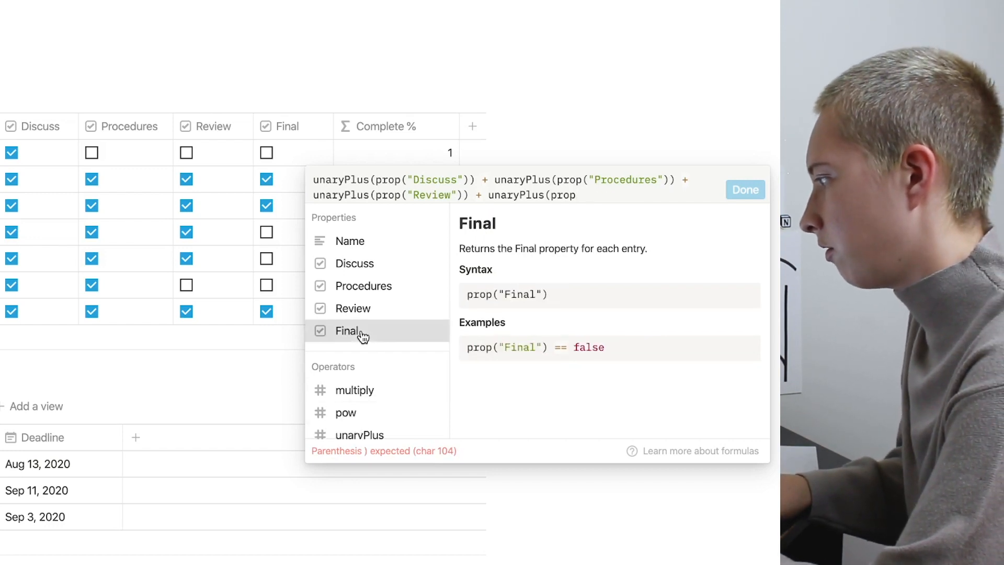
{"action": "left_click", "coordinate": [365, 325]}
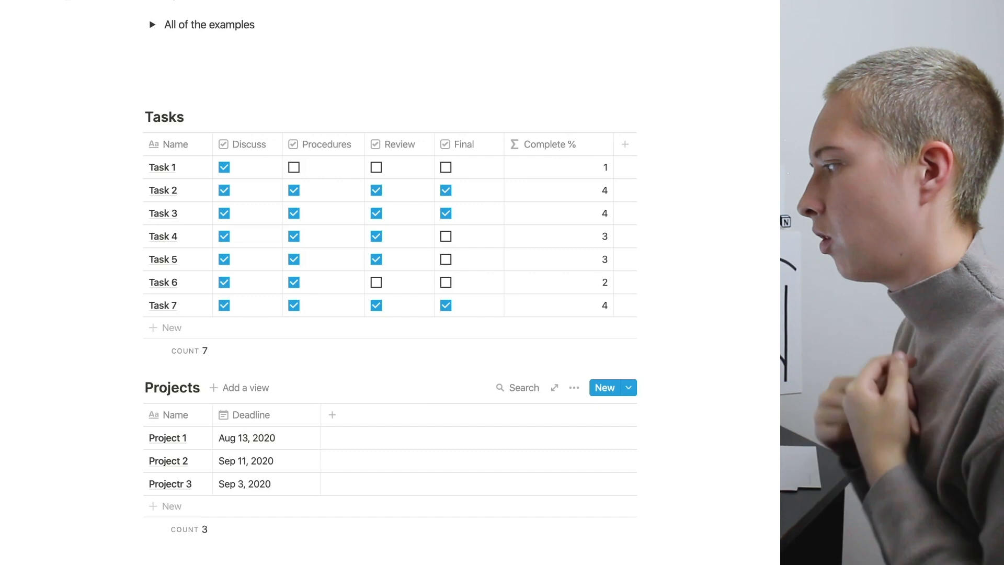
{"action": "left_click_drag", "start_coordinate": [614, 149], "coordinate": [605, 149]}
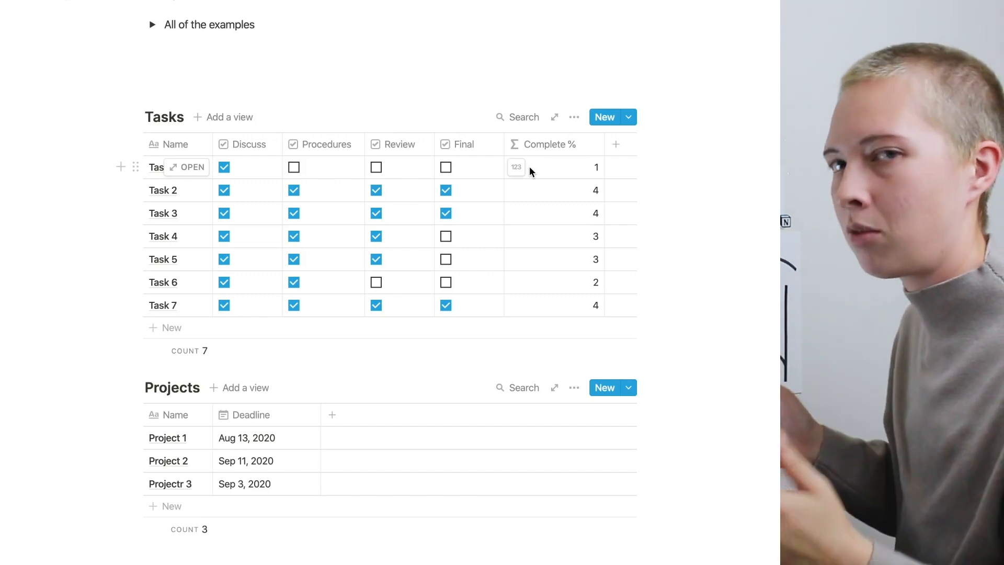
Append / 4 to the end of the Complete % formula and apply it.
{"action": "left_click", "coordinate": [530, 166]}
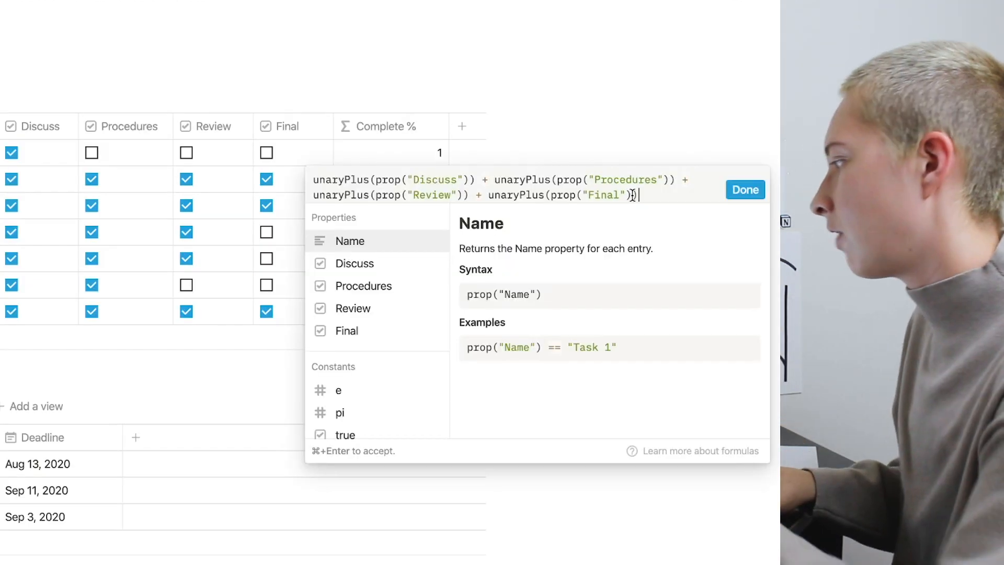
{"action": "left_click", "coordinate": [316, 178]}
{"action": "left_click", "coordinate": [648, 196]}
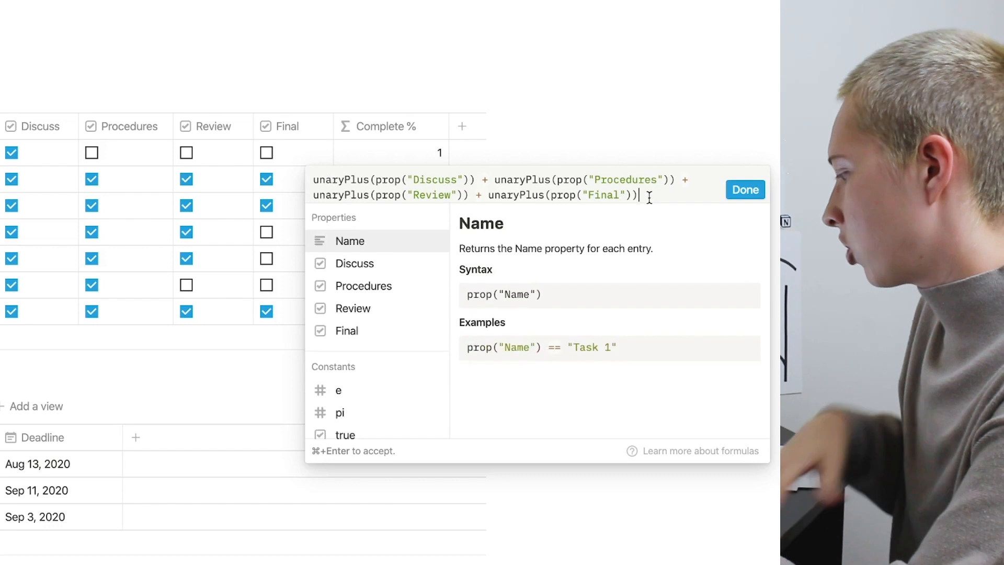
{"action": "type", "text": "/ 3"}
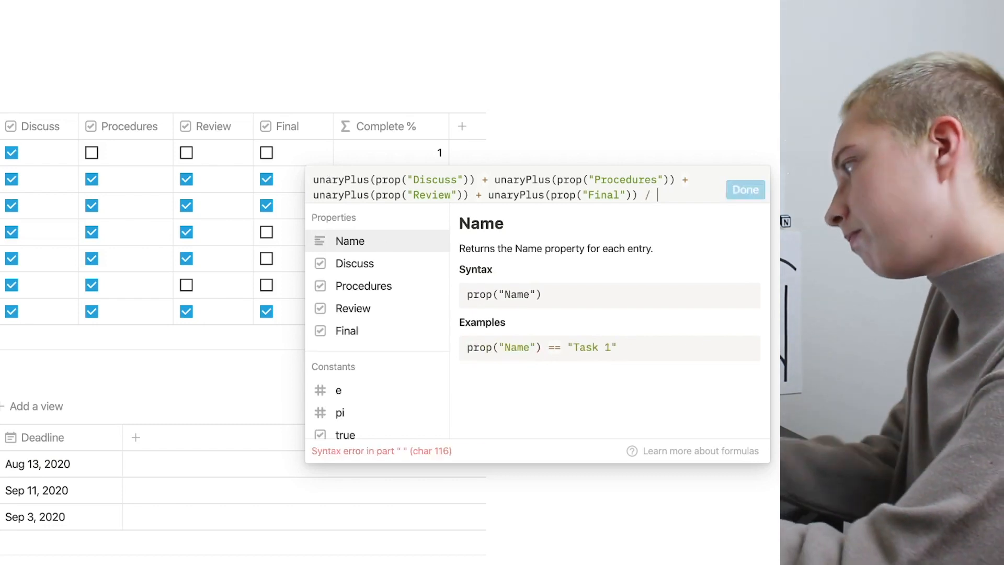
{"action": "key", "text": "super+Return"}
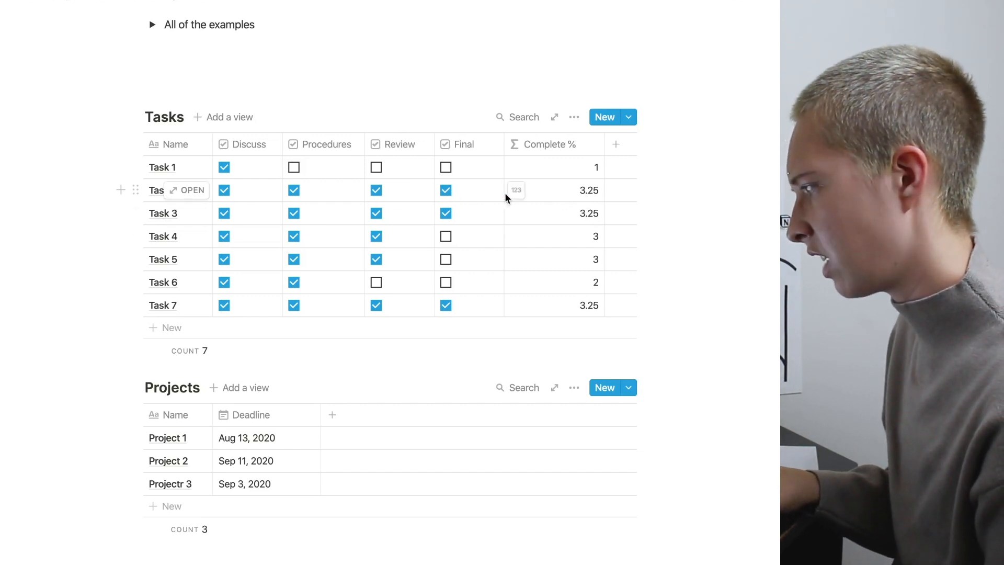
Enclose the sum of the four unaryPlus terms in parentheses ahead of the division by 4 and apply the formula.
{"action": "left_click", "coordinate": [557, 193]}
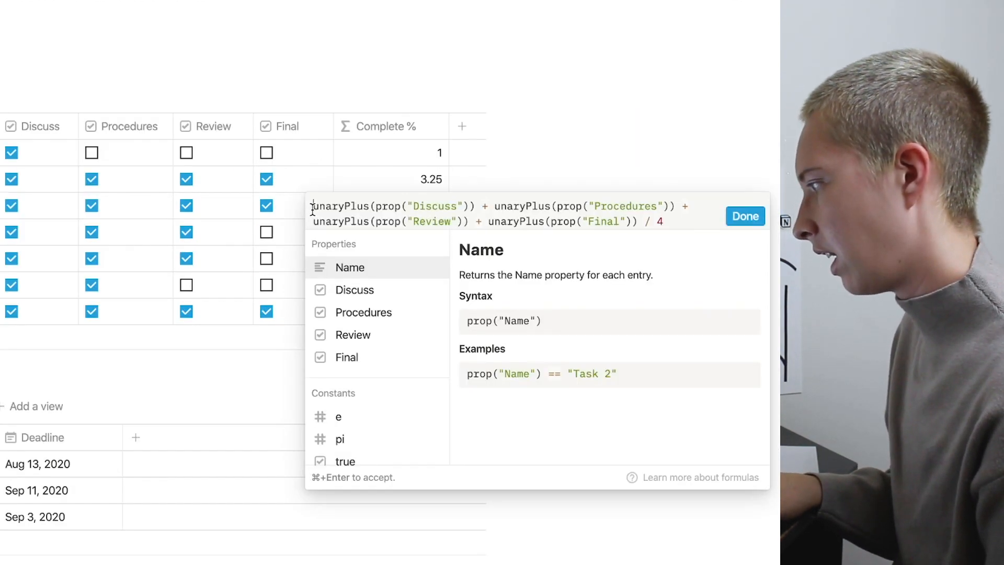
{"action": "left_click", "coordinate": [487, 217]}
{"action": "type", "text": "("}
{"action": "left_click", "coordinate": [639, 222]}
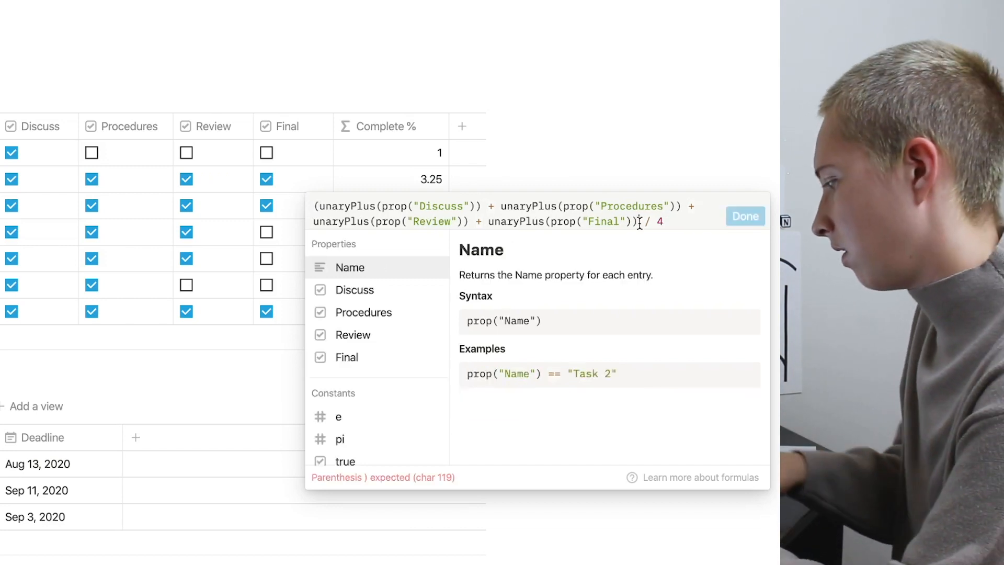
{"action": "type", "text": ")"}
{"action": "left_click_drag", "start_coordinate": [643, 224], "coordinate": [312, 204]}
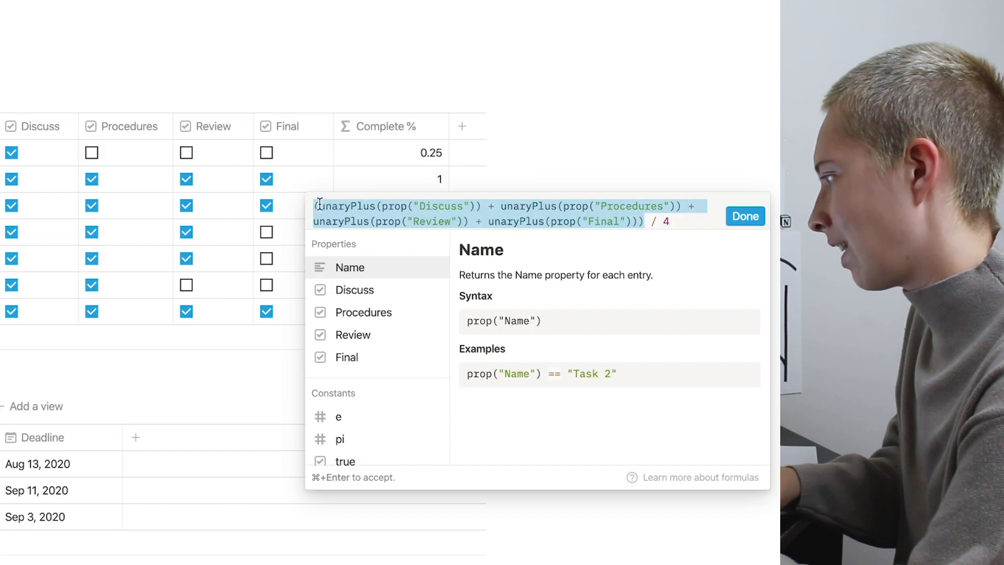
{"action": "left_click_drag", "start_coordinate": [651, 219], "coordinate": [669, 220]}
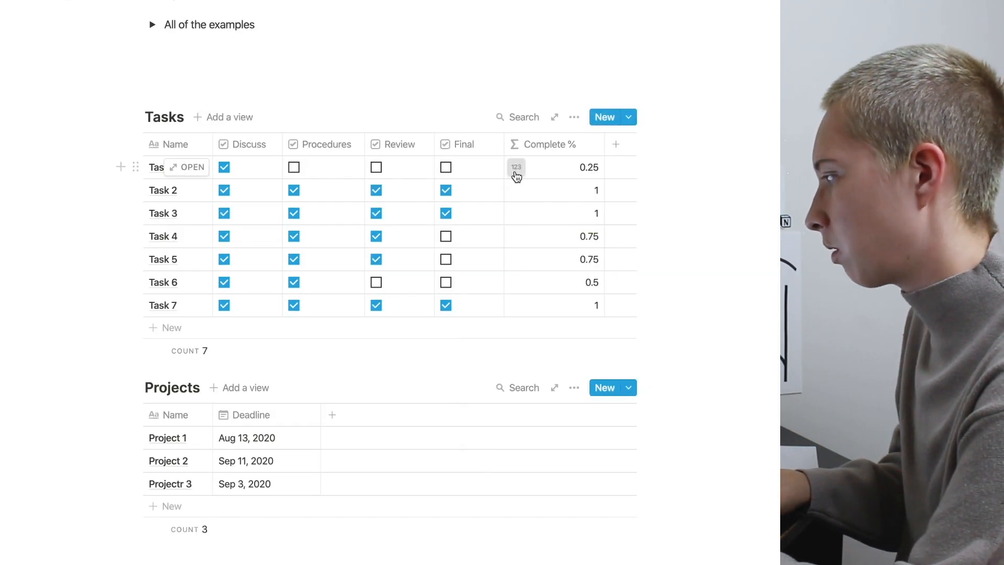
Set the Complete % column's number format to percent and narrow the column.
{"action": "left_click", "coordinate": [517, 169]}
{"action": "left_click", "coordinate": [506, 234]}
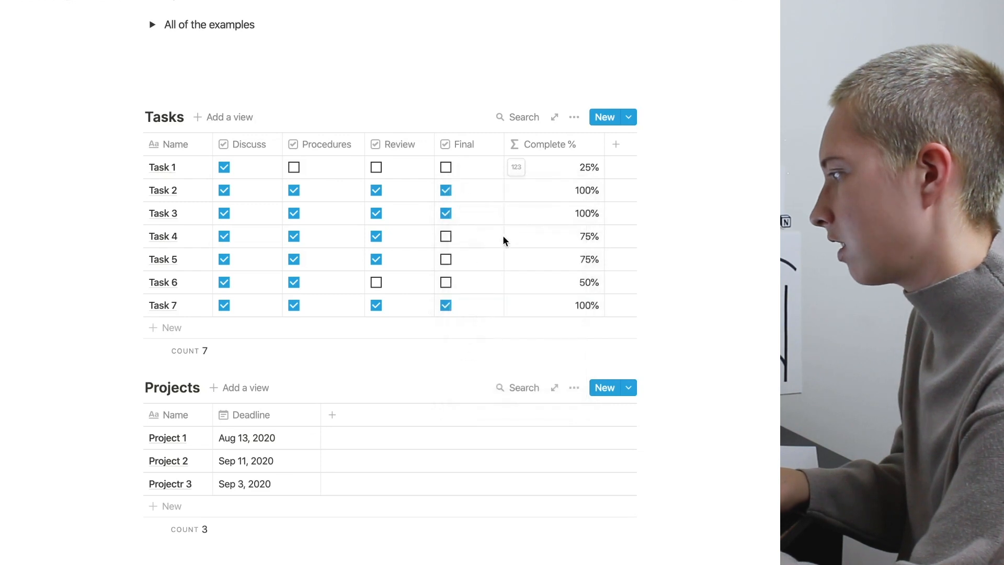
{"action": "left_click_drag", "start_coordinate": [603, 147], "coordinate": [587, 149]}
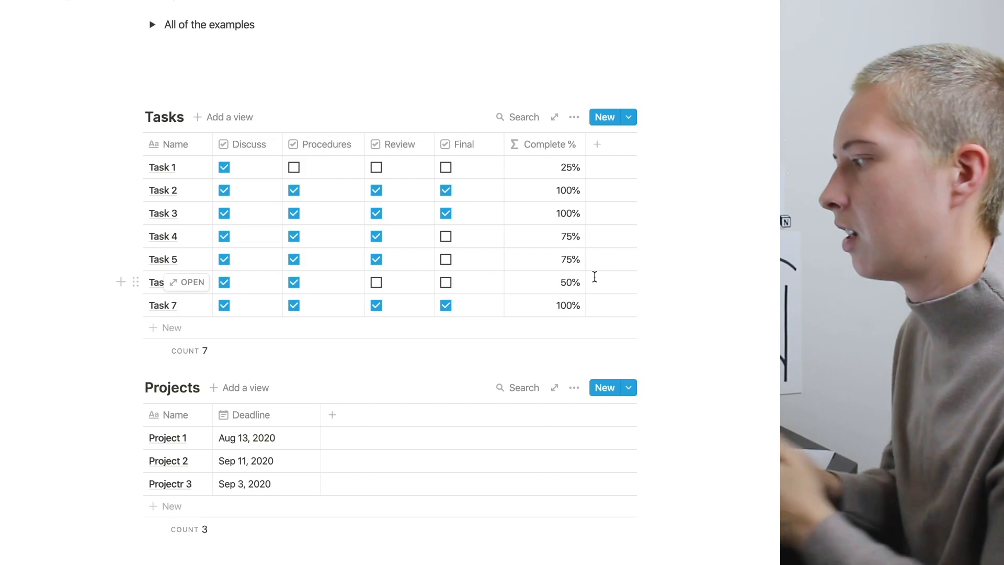
Add checkbox properties Column and Column 1 before Complete % in the Tasks table, ticking Tasks 2, 5, 6 and Tasks 1, 3, 4, 7 respectively.
{"action": "left_click", "coordinate": [598, 143]}
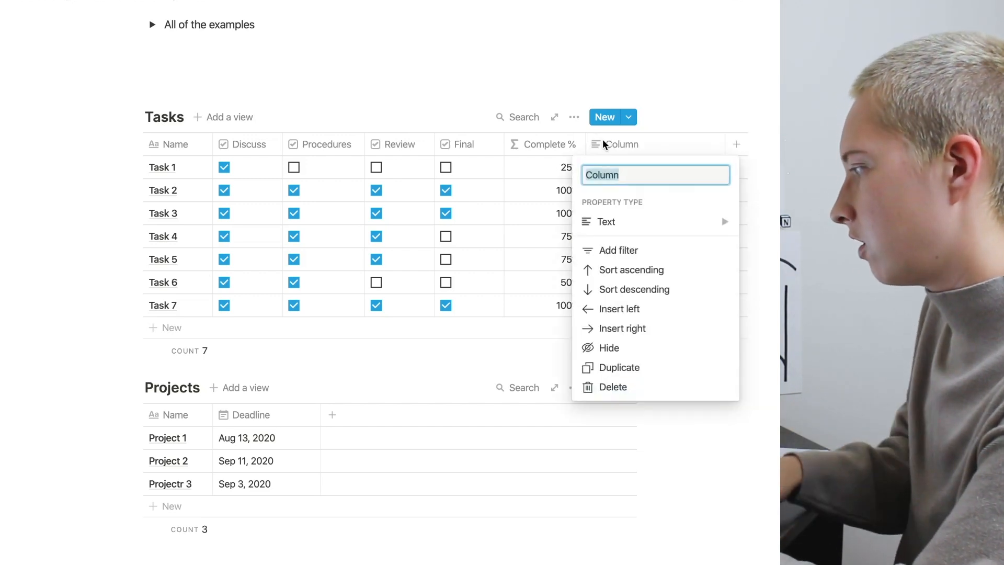
{"action": "left_click", "coordinate": [693, 226]}
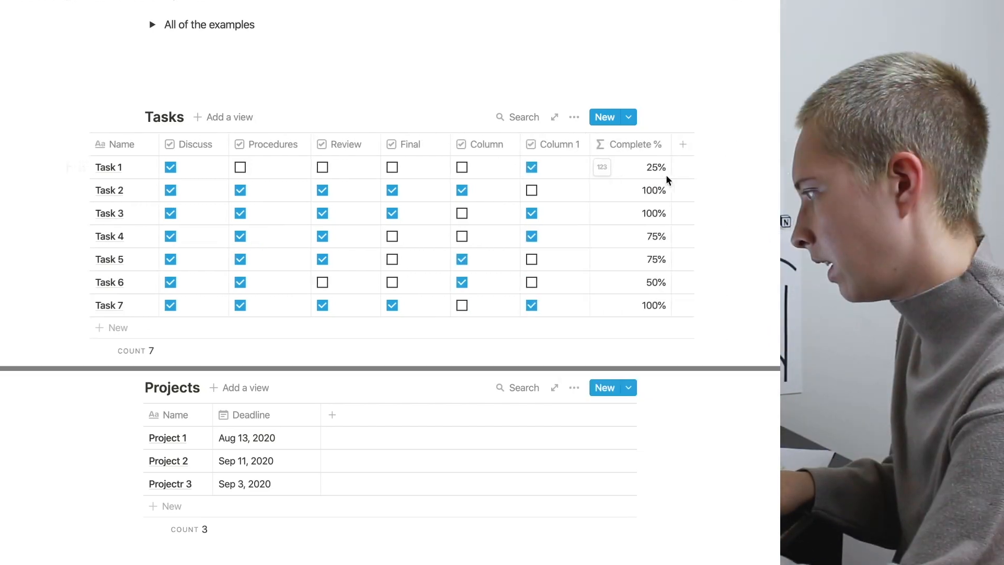
Remove the outer parentheses from the Complete % formula and add + unaryPlus(prop("Column")) after the Final term.
{"action": "left_click", "coordinate": [596, 165]}
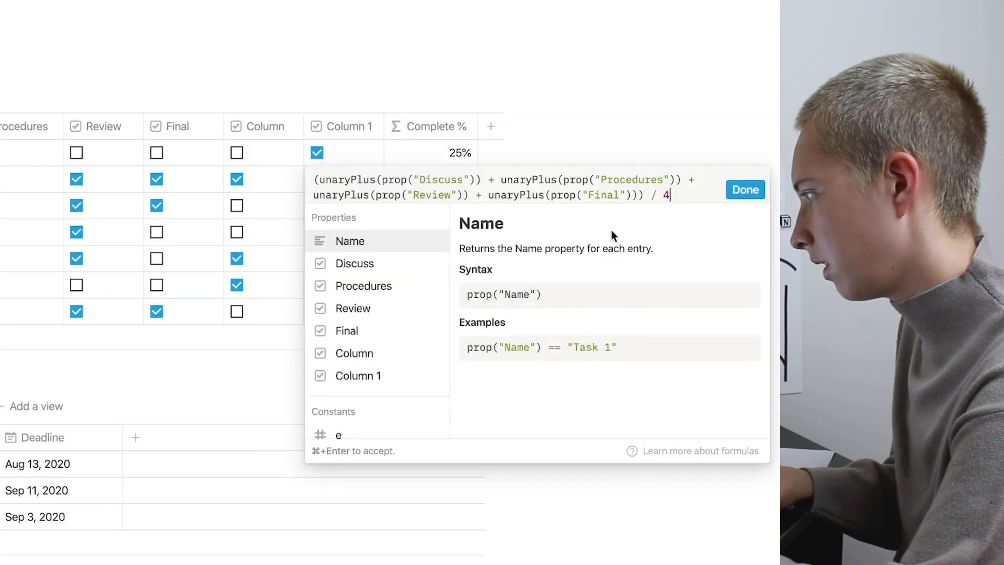
{"action": "key", "text": "BackSpace"}
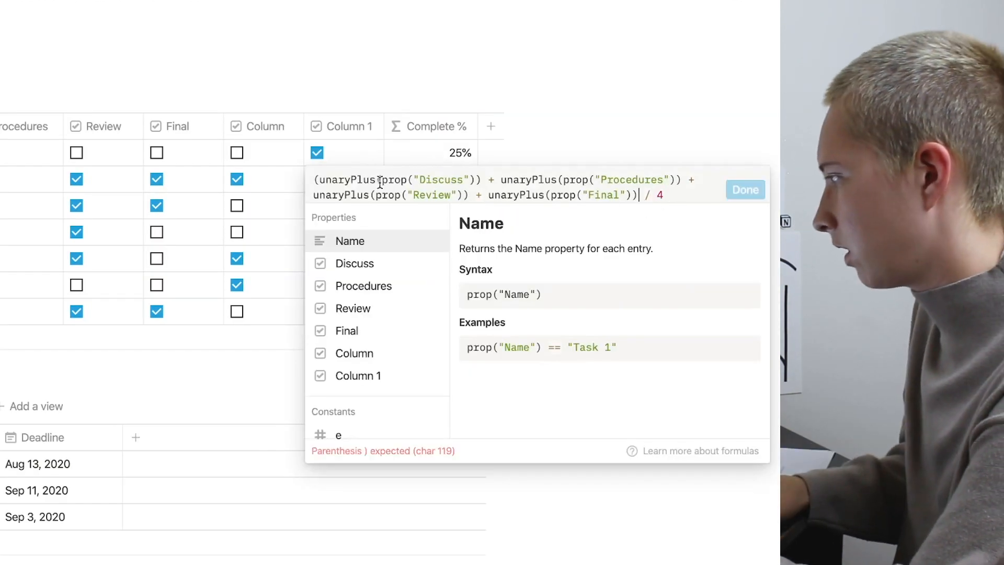
{"action": "key", "text": "BackSpace"}
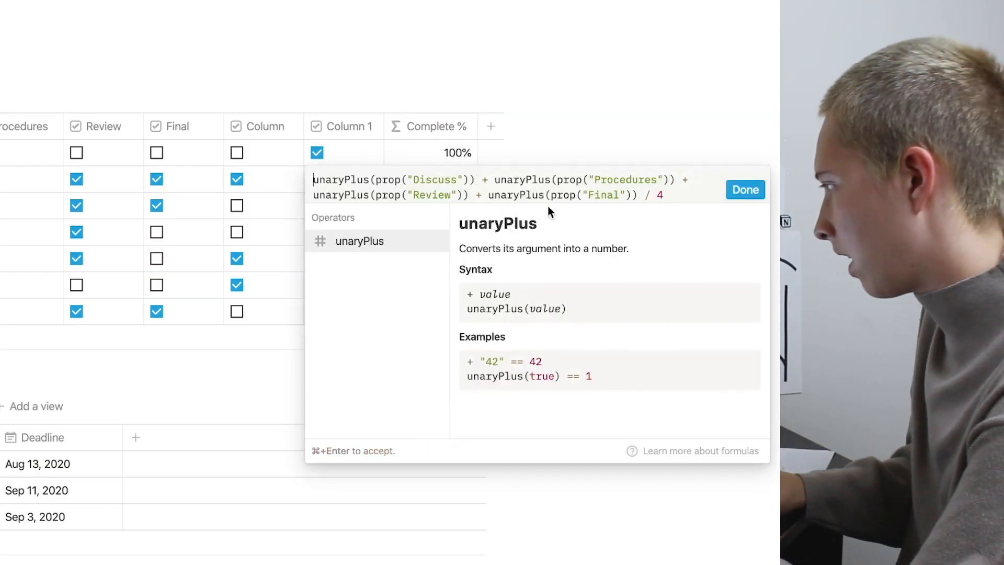
{"action": "left_click", "coordinate": [637, 196]}
{"action": "type", "text": "+ "}
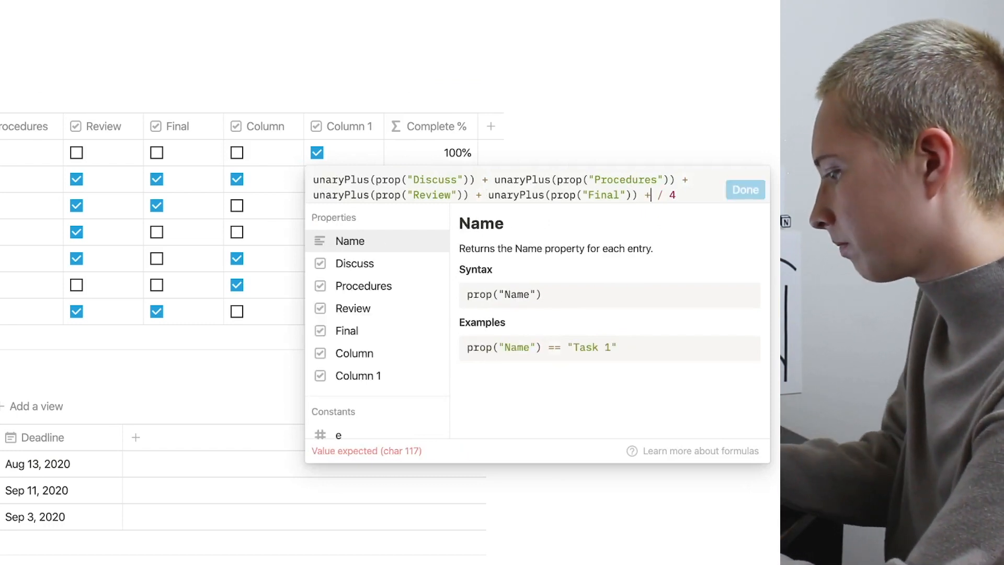
{"action": "type", "text": "un"}
{"action": "key", "text": "BackSpace"}
{"action": "key", "text": "BackSpace"}
{"action": "type", "text": "unaryplus"}
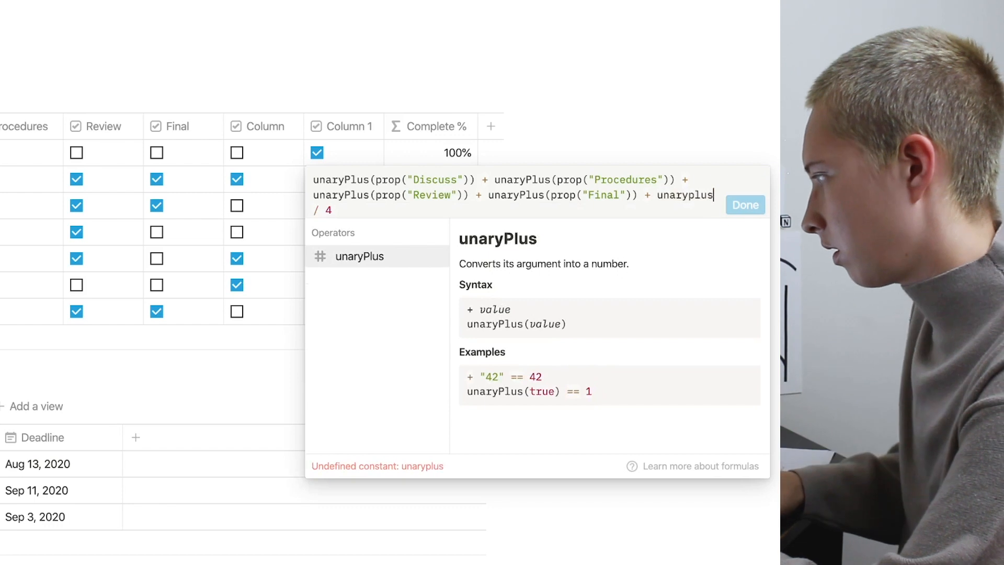
{"action": "key", "text": "BackSpace"}
{"action": "type", "text": "Plus(p"}
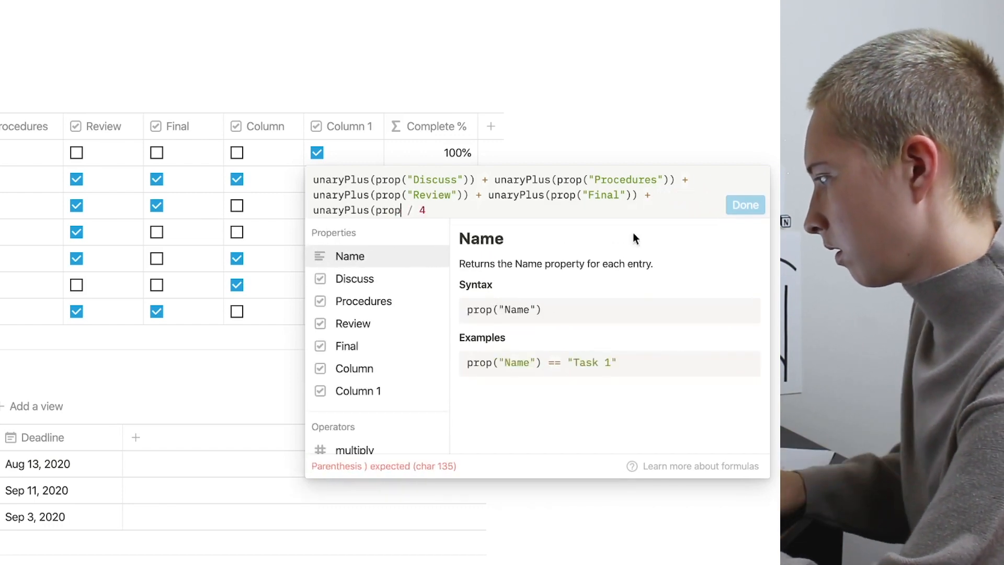
{"action": "type", "text": "rop"}
{"action": "left_click", "coordinate": [337, 368]}
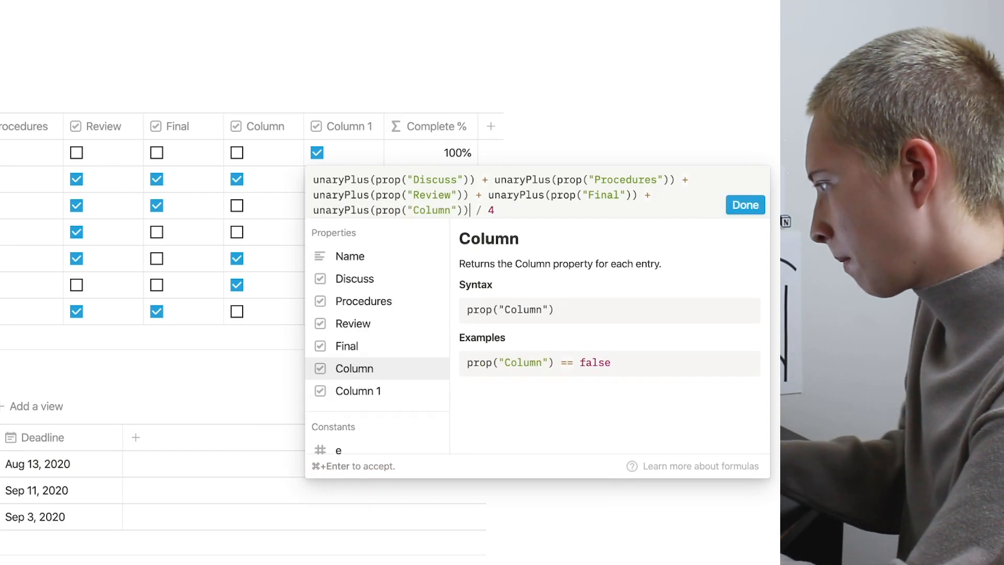
Add + unaryPlus(prop("Column 1")) after the Column term, with an extra closing parenthesis before the division.
{"action": "type", "text": "+ unaryPlus"}
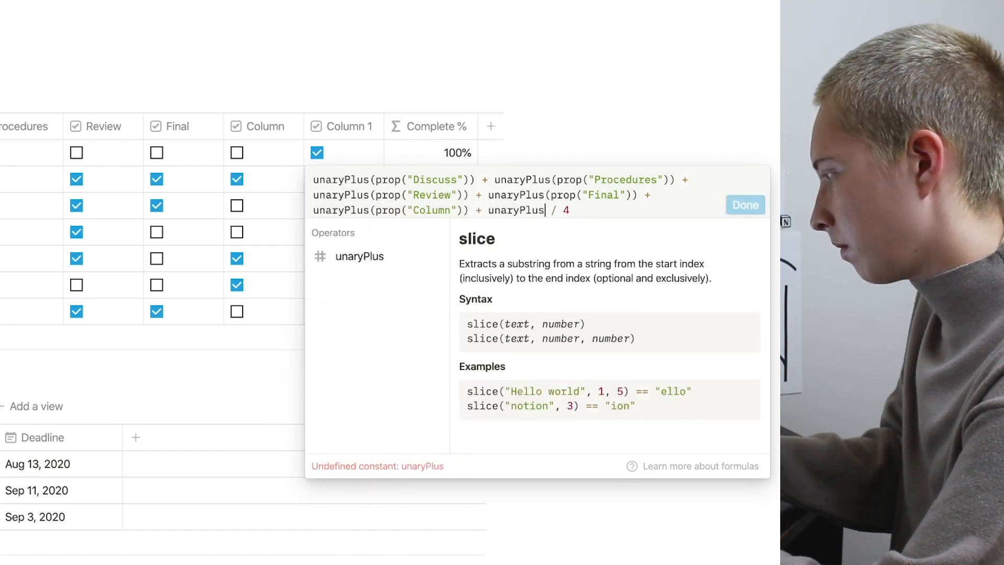
{"action": "type", "text": "(prop"}
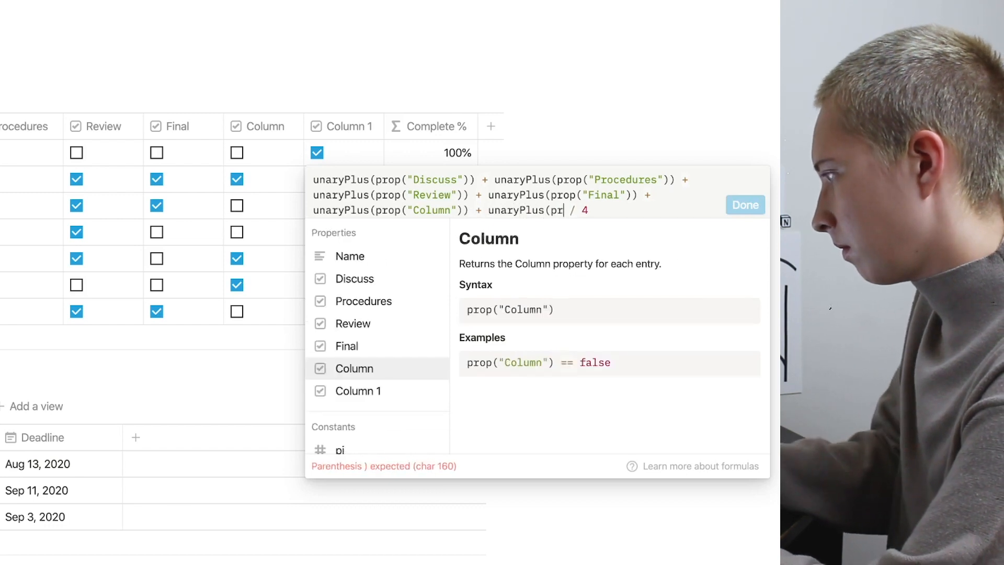
{"action": "left_click", "coordinate": [404, 393]}
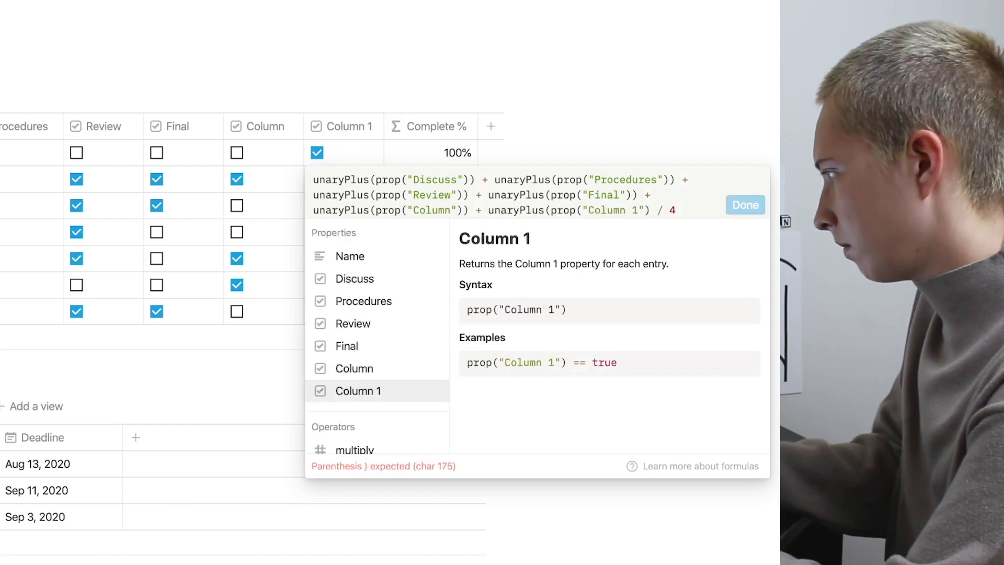
{"action": "type", "text": "))"}
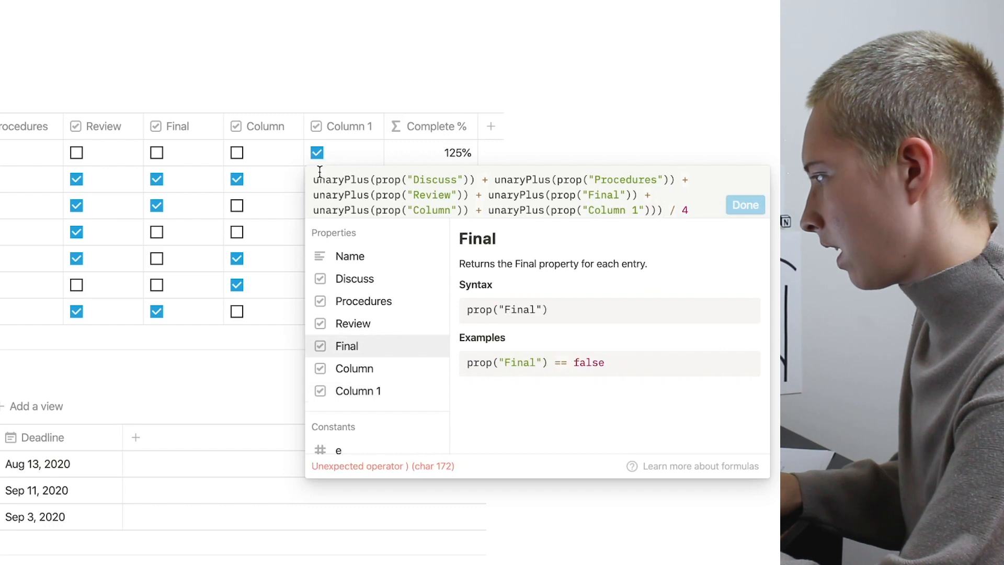
Open the parenthesis before the first unaryPlus term, set the divisor to 6, apply the formula and widen the Complete % column.
{"action": "left_click", "coordinate": [315, 181]}
{"action": "type", "text": "("}
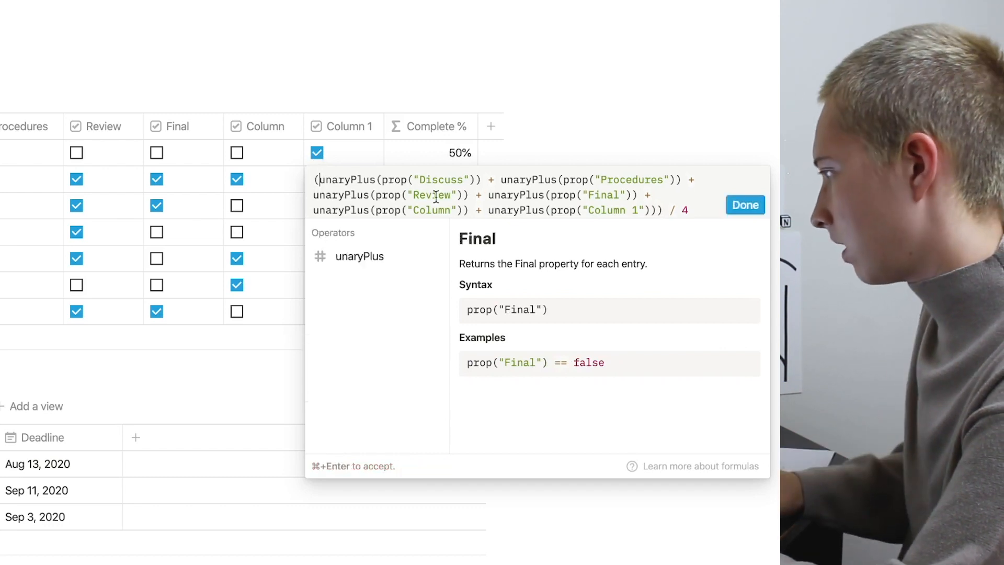
{"action": "left_click", "coordinate": [688, 210]}
{"action": "key", "text": "BackSpace"}
{"action": "type", "text": "6"}
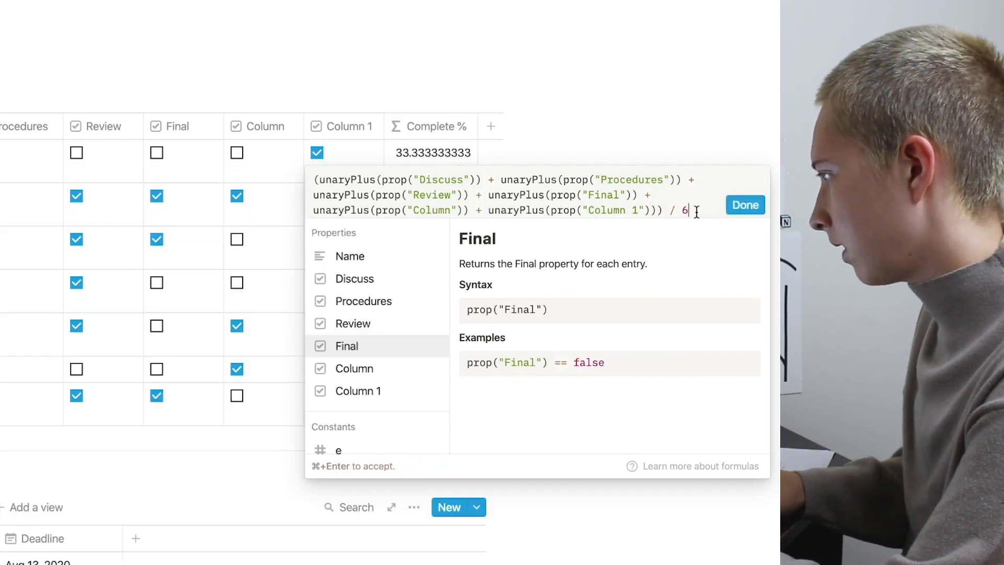
{"action": "left_click", "coordinate": [755, 209]}
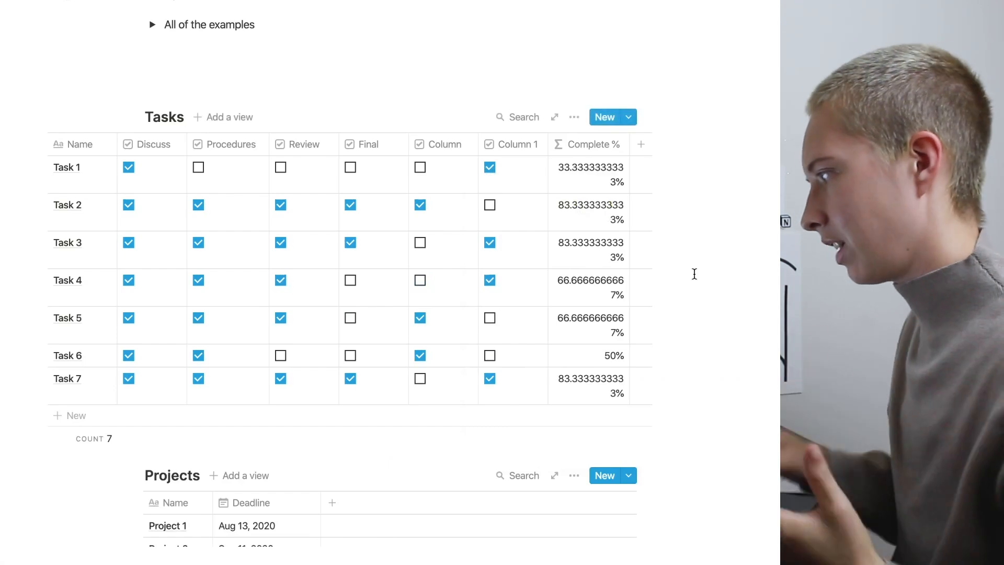
{"action": "left_click_drag", "start_coordinate": [631, 148], "coordinate": [644, 152]}
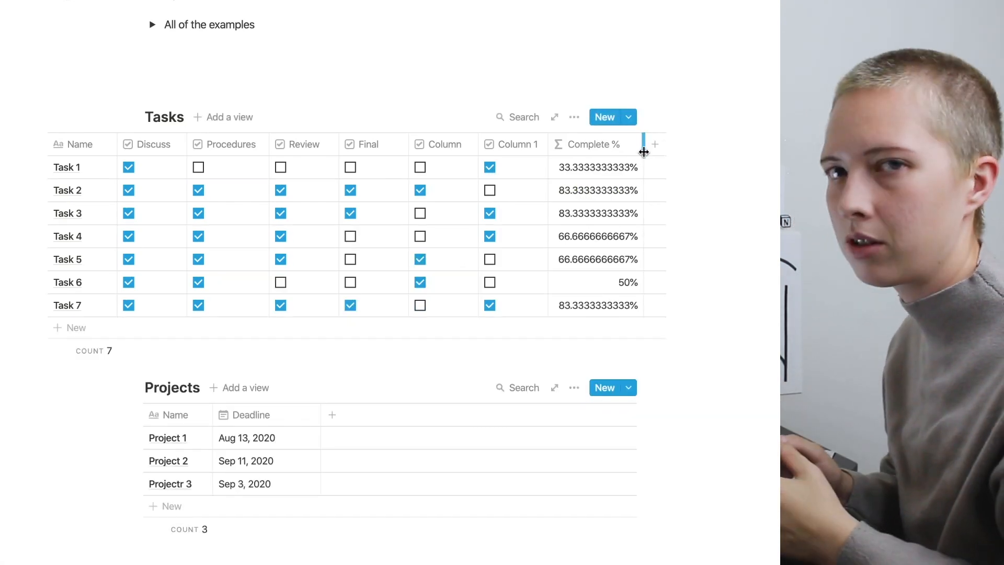
Copy the whole Complete % formula, replace it with the rounding test round(5.6) and apply it.
{"action": "left_click", "coordinate": [608, 168]}
{"action": "key", "text": "super+c"}
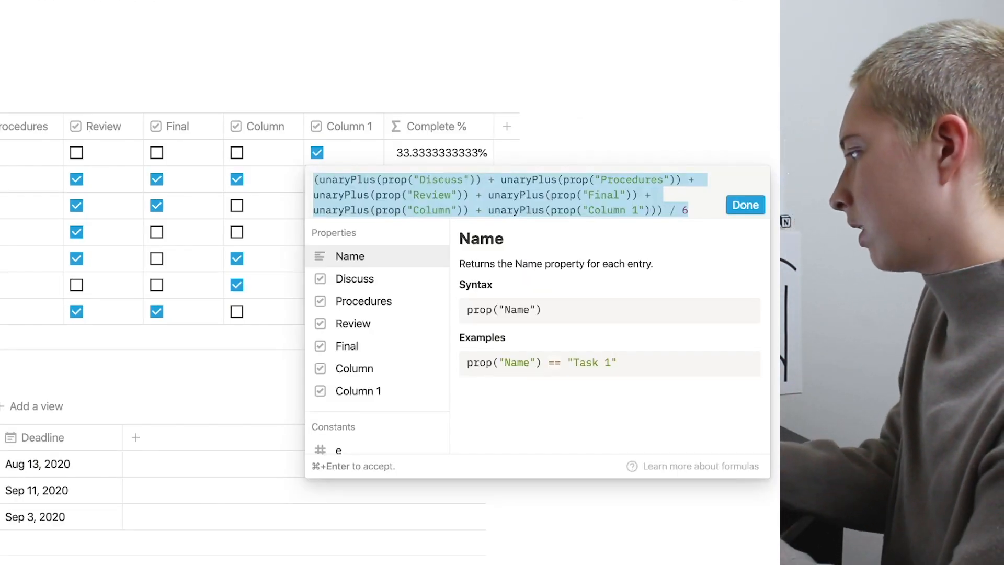
{"action": "key", "text": "BackSpace"}
{"action": "type", "text": "r"}
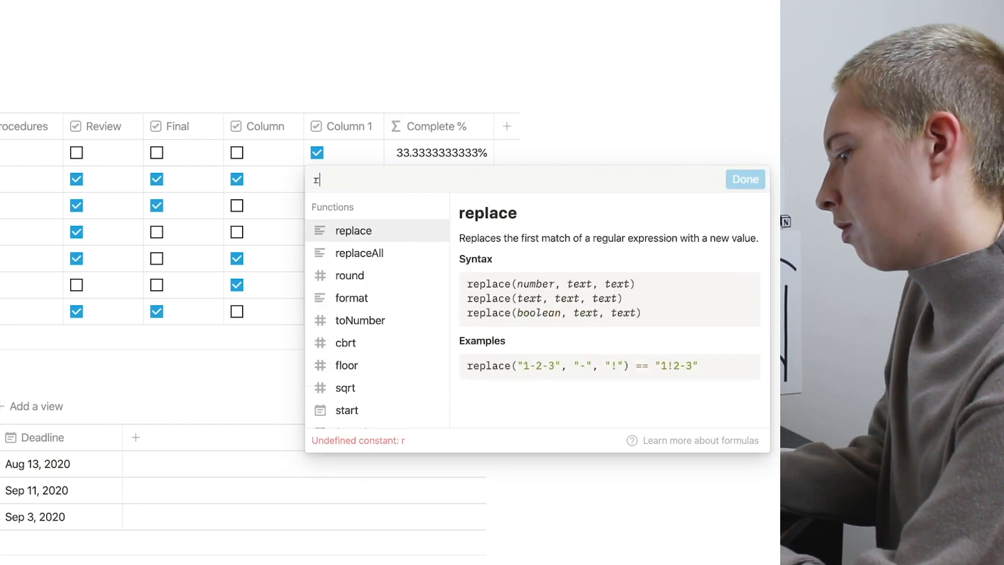
{"action": "type", "text": "ound()"}
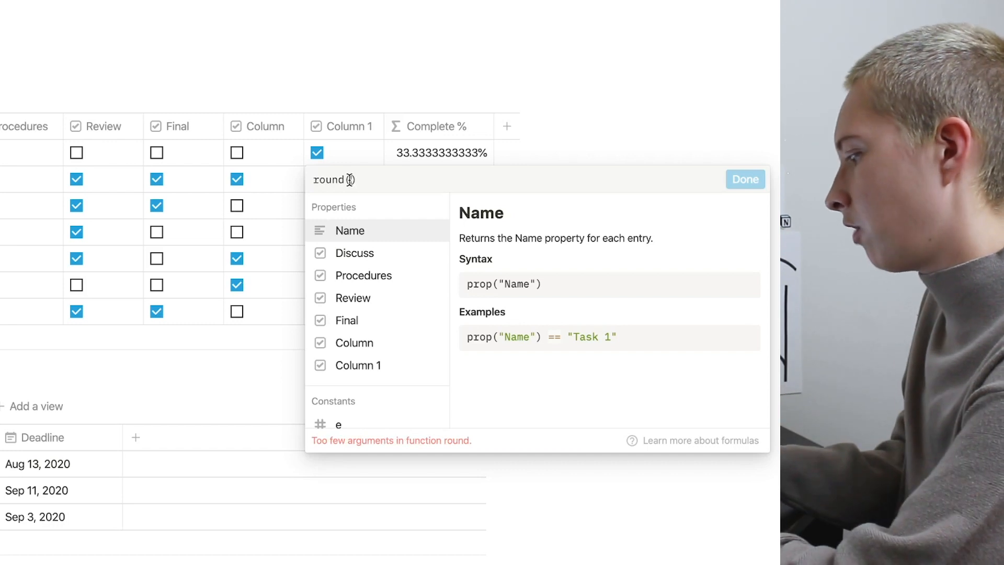
{"action": "left_click", "coordinate": [350, 180]}
{"action": "type", "text": "5.6"}
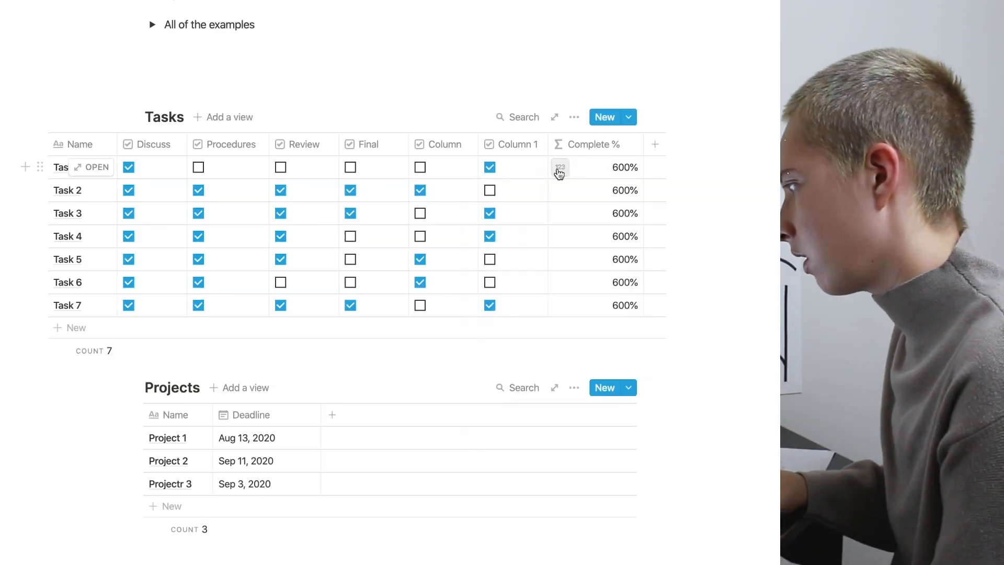
Set the Complete % number format to Number and change the test formula to round(5.2).
{"action": "left_click", "coordinate": [559, 170]}
{"action": "left_click", "coordinate": [527, 197]}
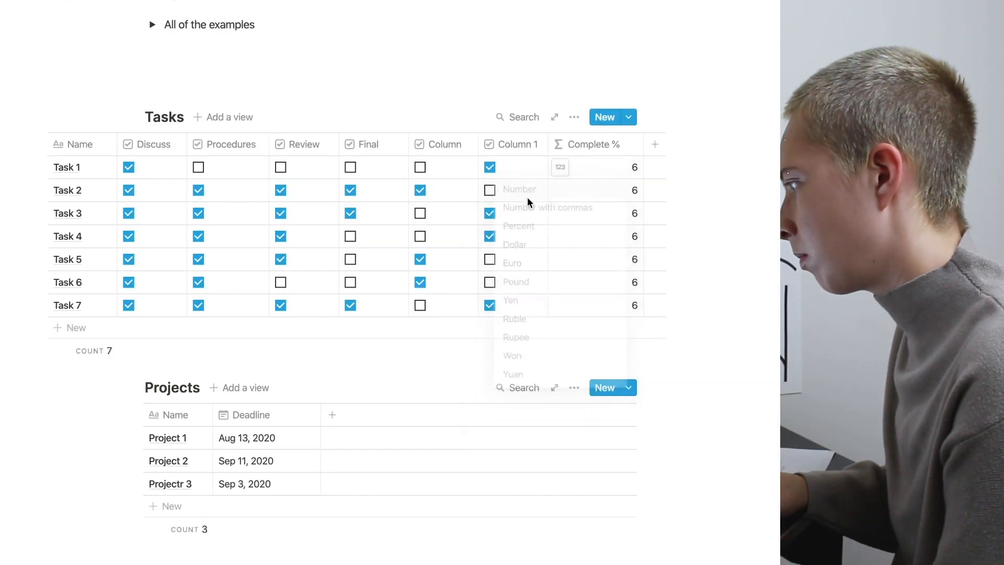
{"action": "left_click", "coordinate": [604, 170]}
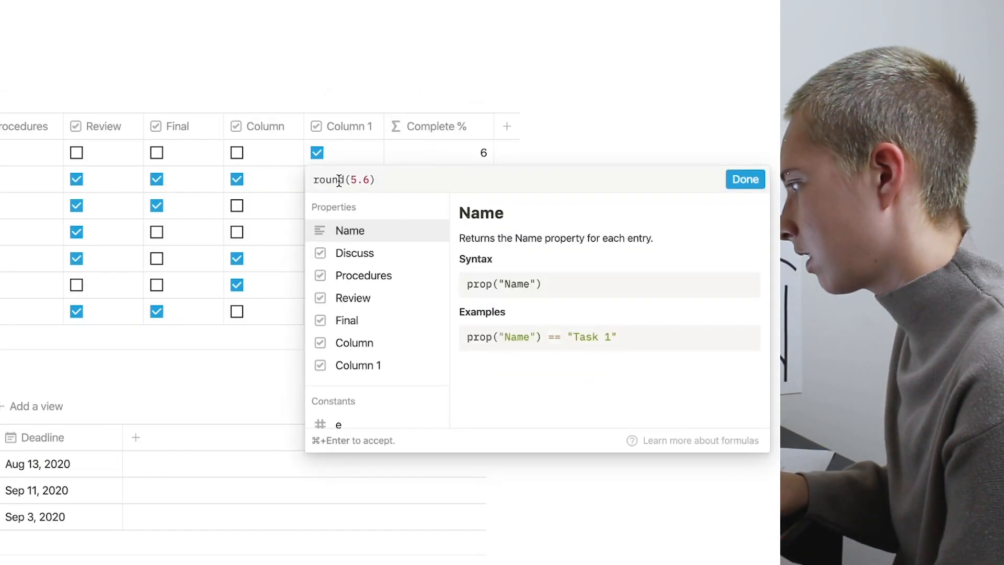
{"action": "key", "text": "BackSpace"}
{"action": "key", "text": "BackSpace"}
{"action": "key", "text": "BackSpace"}
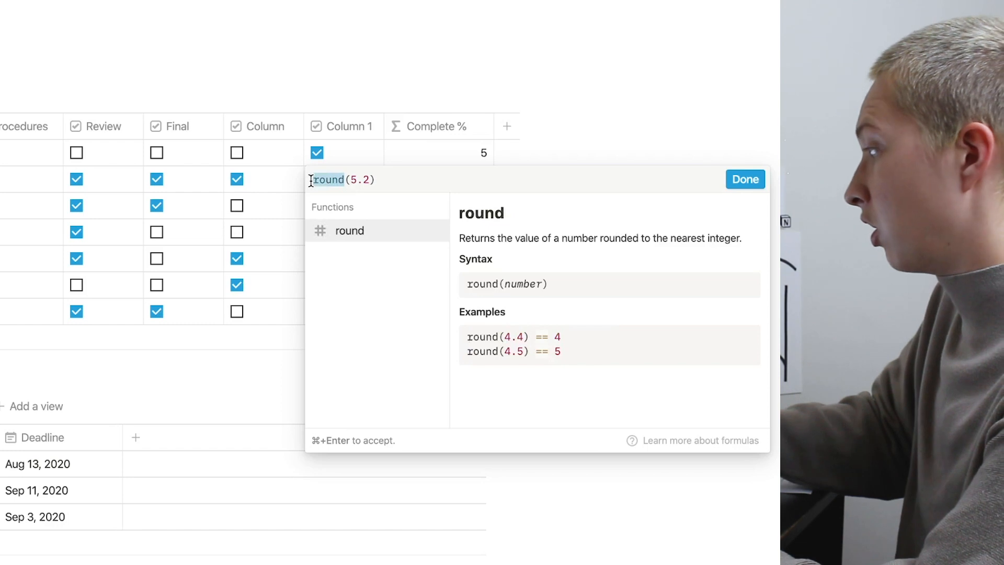
Try the other rounding functions on the test value, first ceil(5.2) and then floor(5.2).
{"action": "key", "text": "BackSpace"}
{"action": "type", "text": "ceil"}
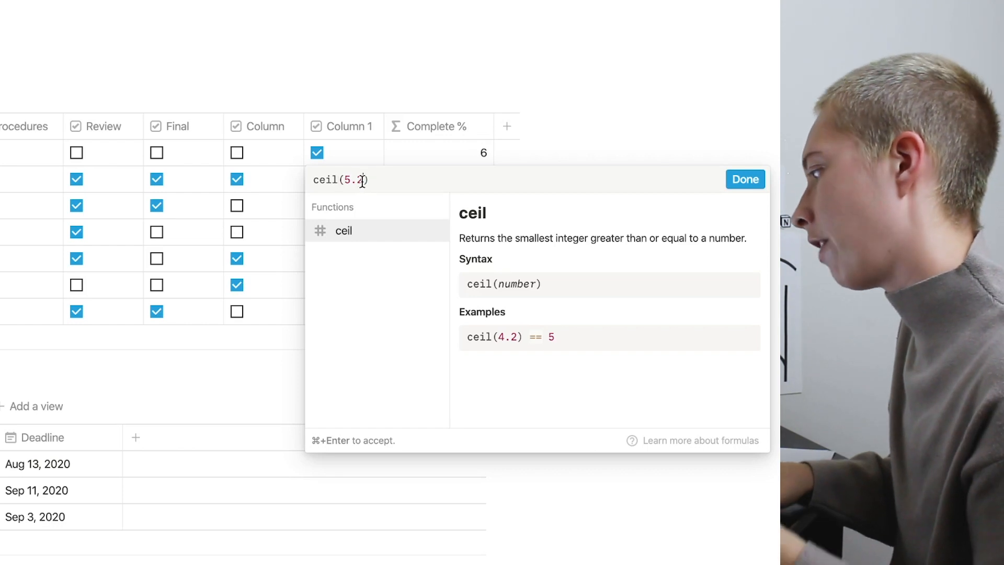
{"action": "left_click", "coordinate": [363, 181]}
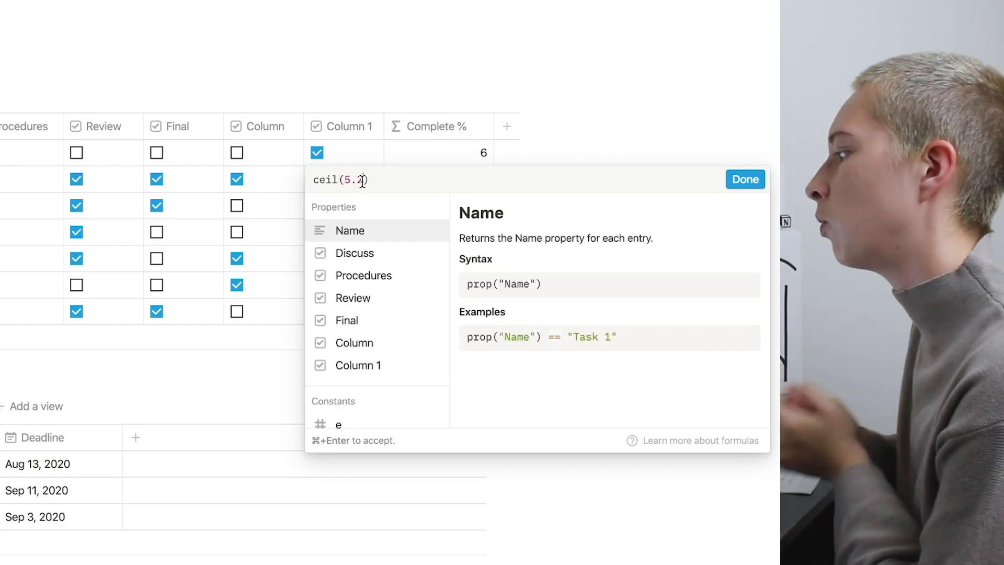
{"action": "double_click", "coordinate": [313, 181]}
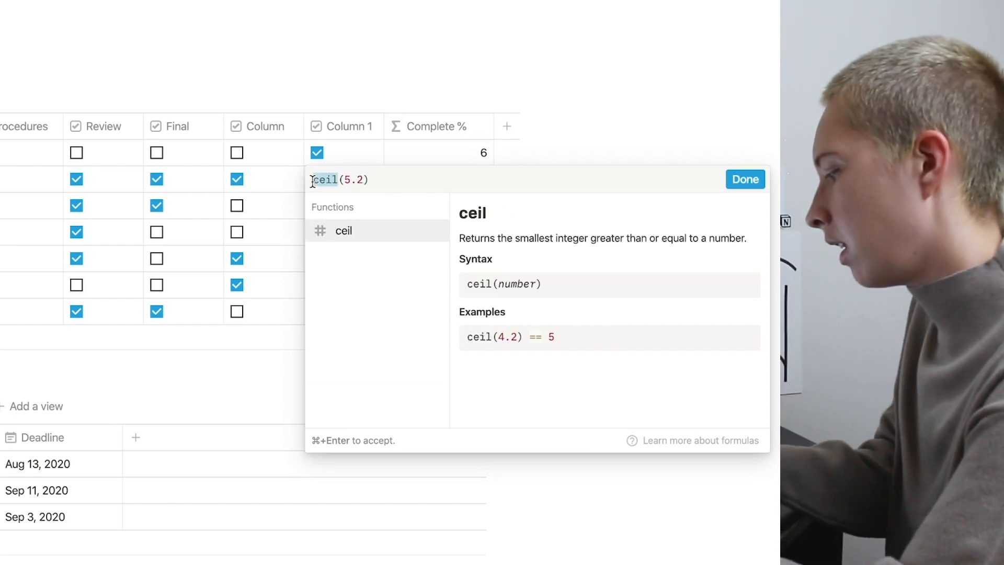
{"action": "type", "text": "floor"}
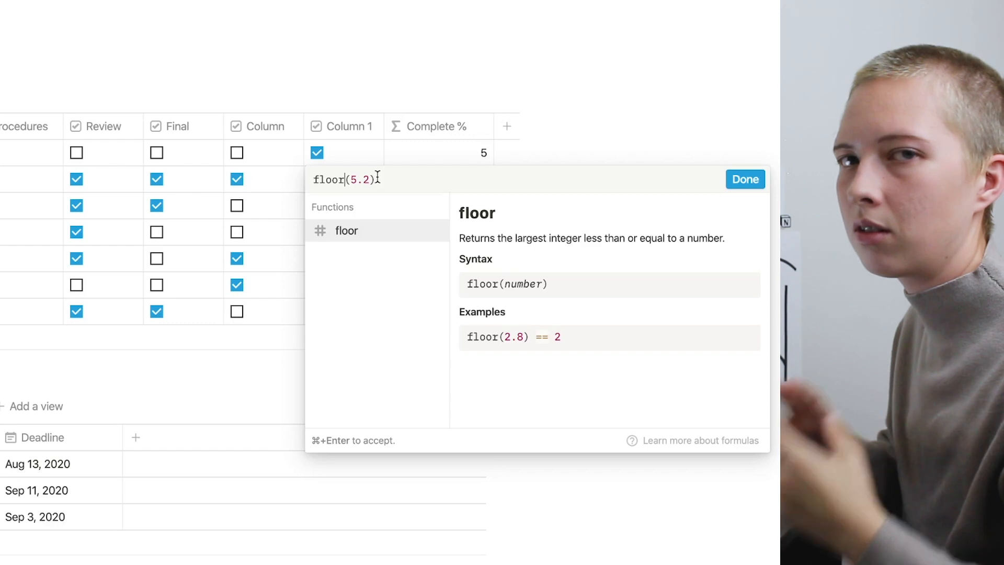
Replace the test formula with the copied checkbox formula, wrap it entirely in round( ), and apply it.
{"action": "key", "text": "super+a"}
{"action": "key", "text": "BackSpace"}
{"action": "key", "text": "super+v"}
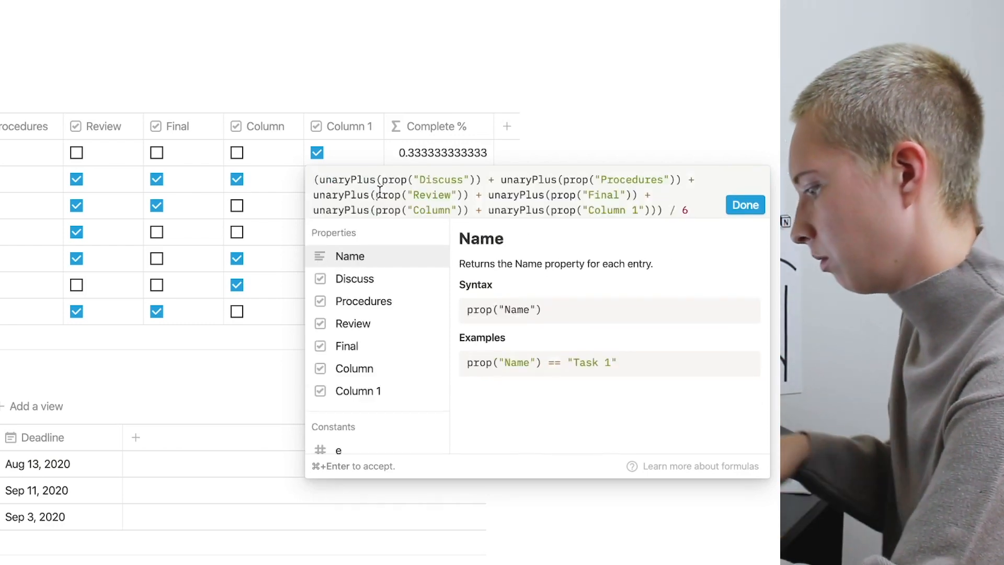
{"action": "type", "text": "round"}
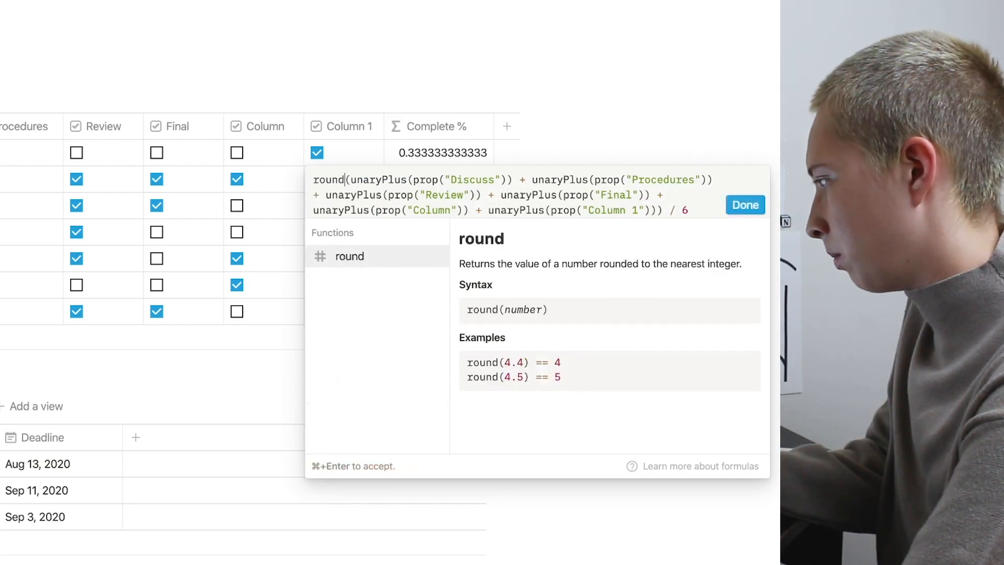
{"action": "type", "text": "("}
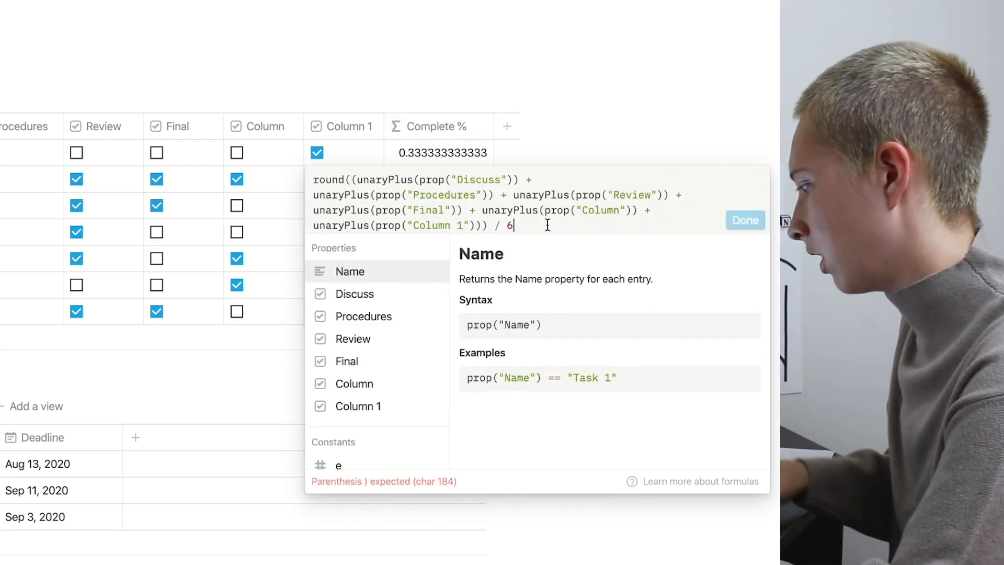
{"action": "type", "text": ")"}
{"action": "key", "text": "Return"}
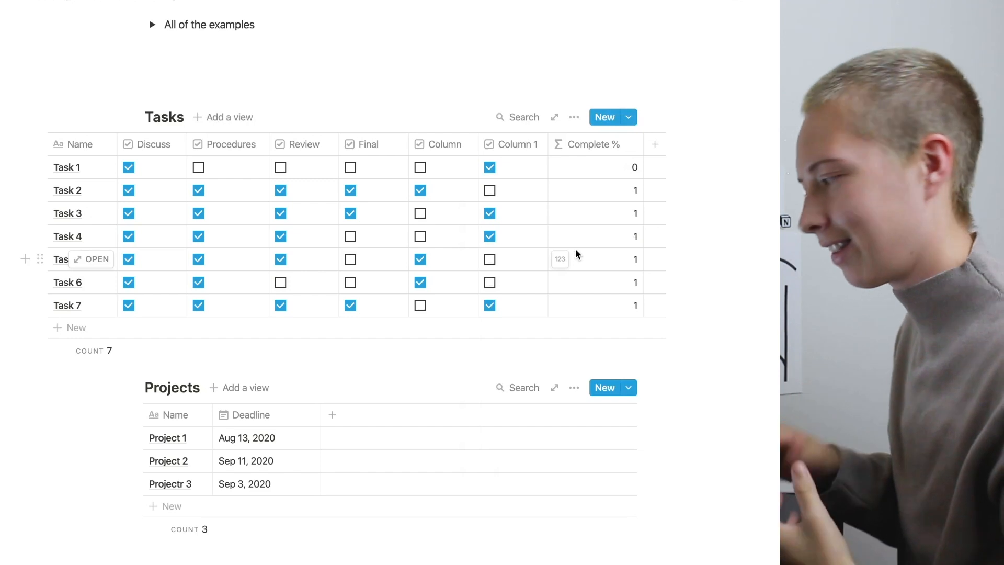
Set the Complete % number format to Percent and wrap the checkbox average formula in round( ) again.
{"action": "left_click", "coordinate": [560, 259]}
{"action": "left_click", "coordinate": [560, 229]}
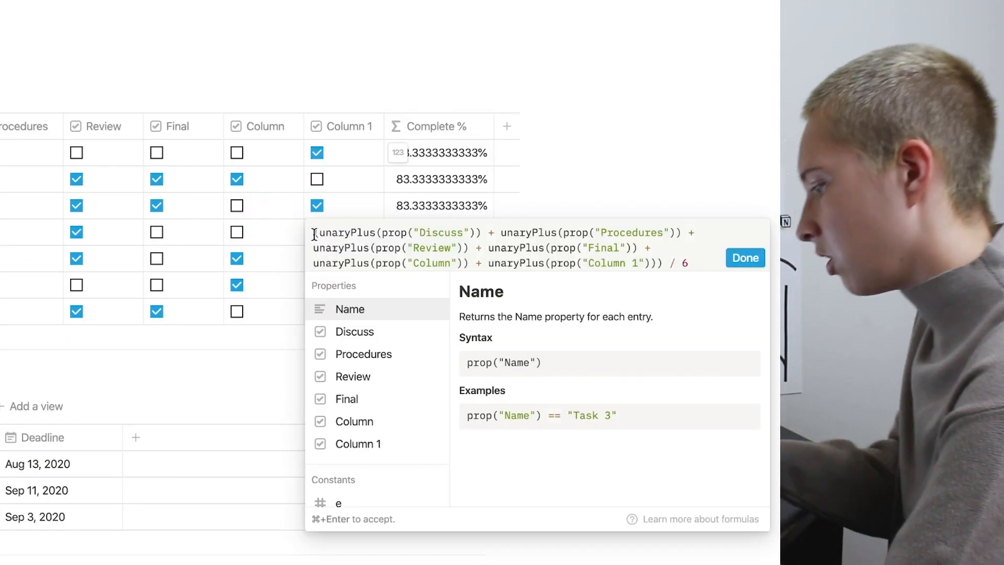
{"action": "type", "text": "round( (unaryPlus(prop(\"Discuss\")) +"}
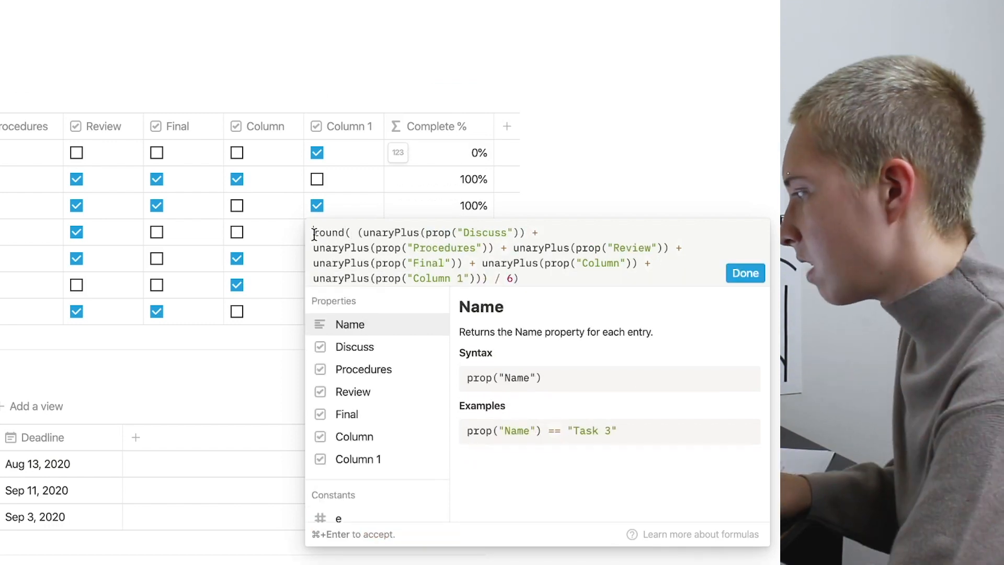
{"action": "left_click", "coordinate": [350, 234]}
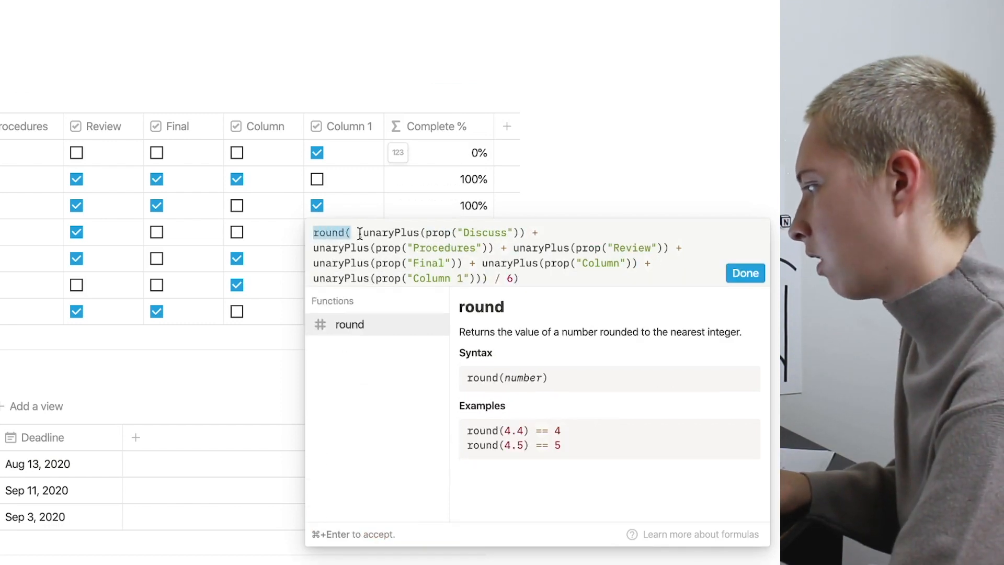
{"action": "left_click_drag", "start_coordinate": [359, 233], "coordinate": [457, 263]}
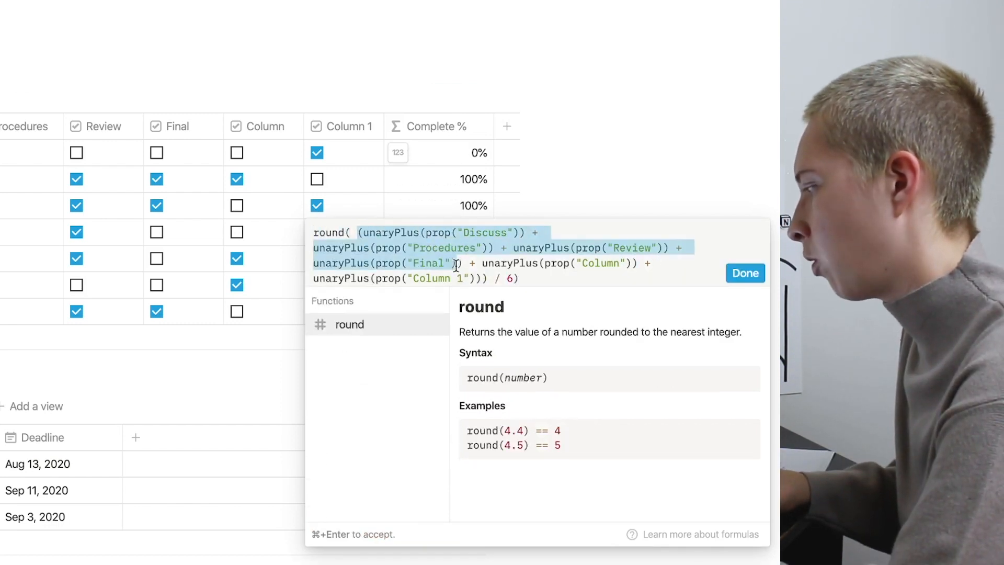
Multiply the checkbox average by 100 inside round( ) and divide the rounded result by 100.
{"action": "left_click", "coordinate": [350, 235]}
{"action": "type", "text": "100"}
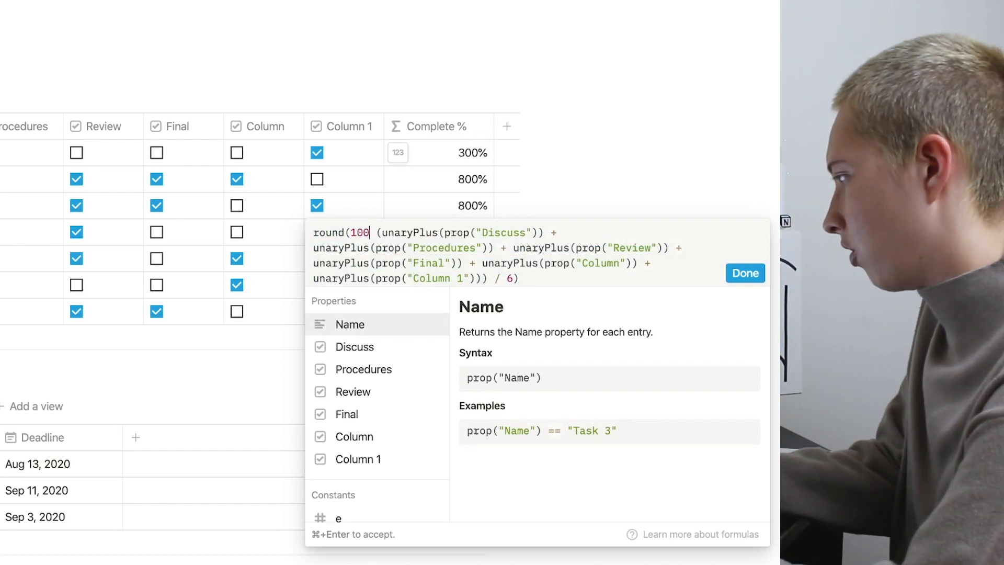
{"action": "type", "text": " *"}
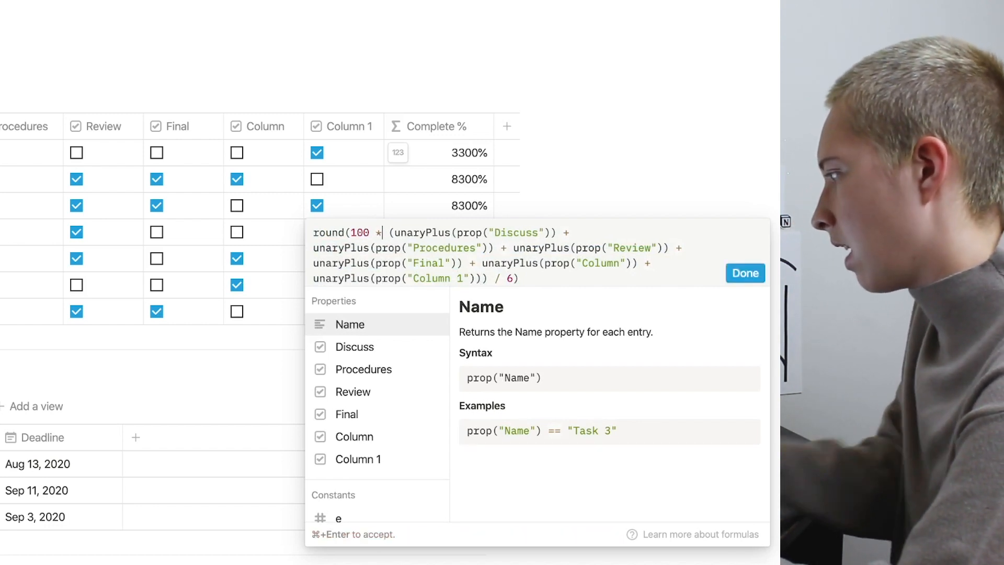
{"action": "key", "text": "Delete"}
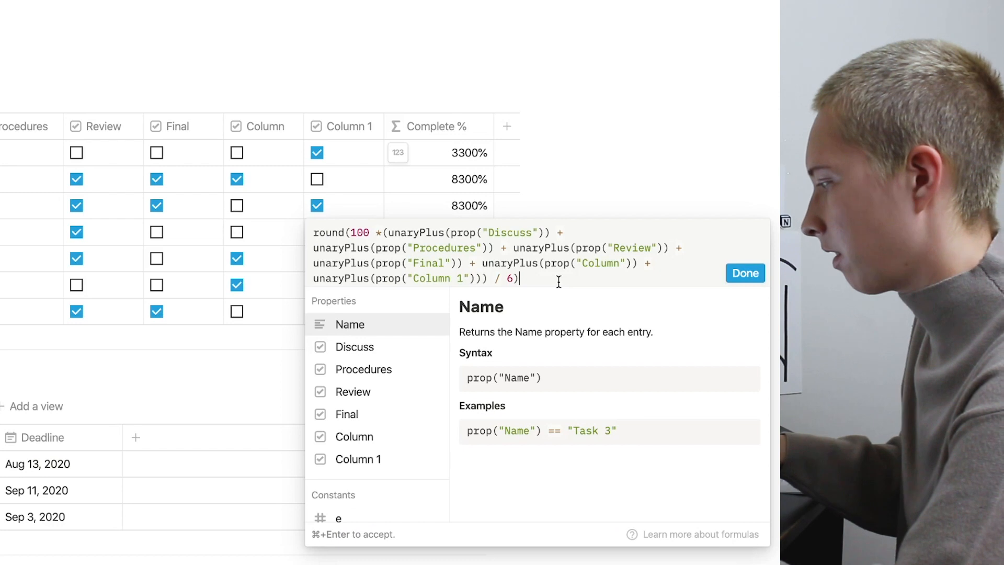
{"action": "type", "text": "/"}
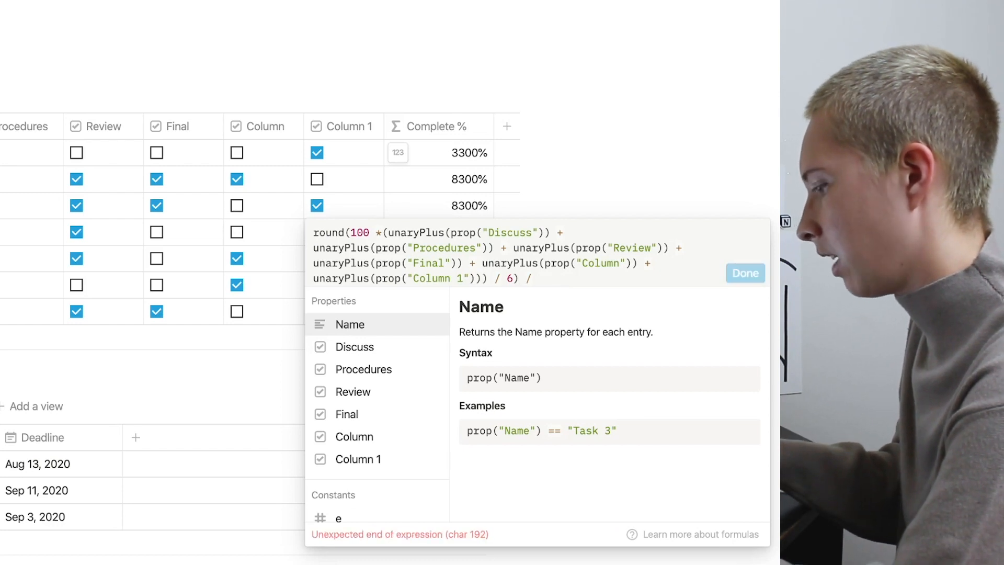
{"action": "type", "text": " 10"}
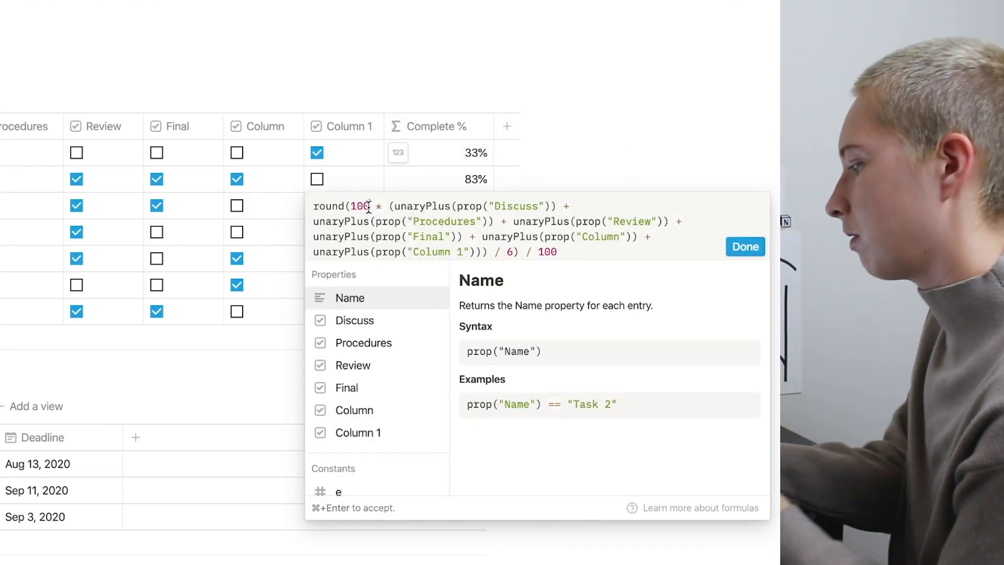
Try finer rounding in the Complete % formula by changing the multiplier and divisor to 1000 and extending the multiplier by another zero.
{"action": "type", "text": "0"}
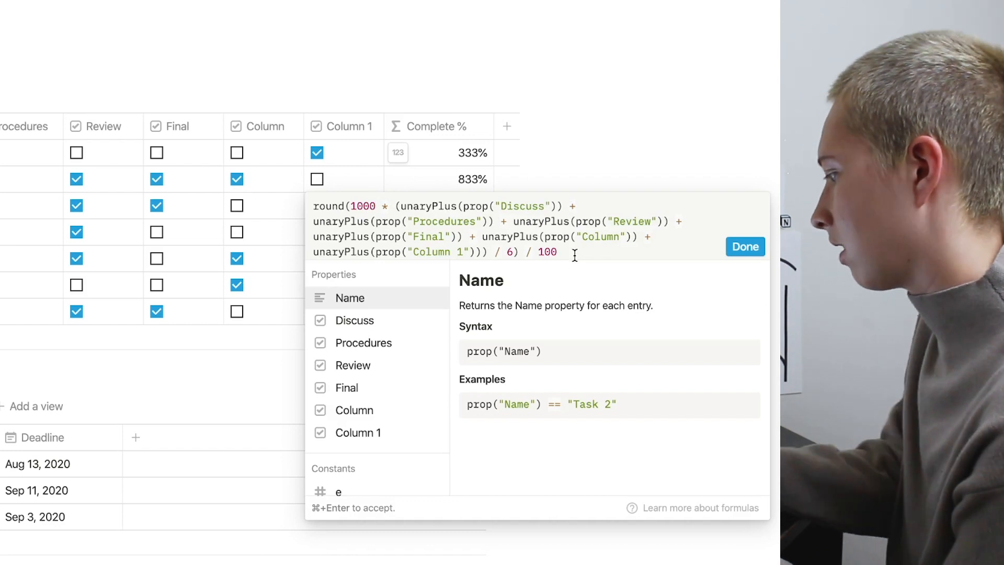
{"action": "type", "text": "0"}
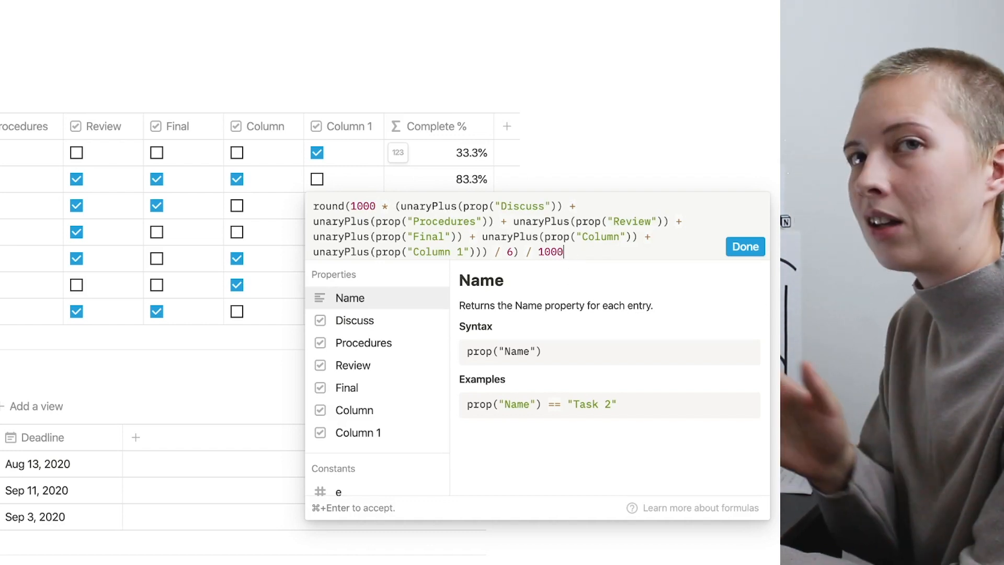
{"action": "left_click", "coordinate": [375, 206]}
{"action": "type", "text": "0"}
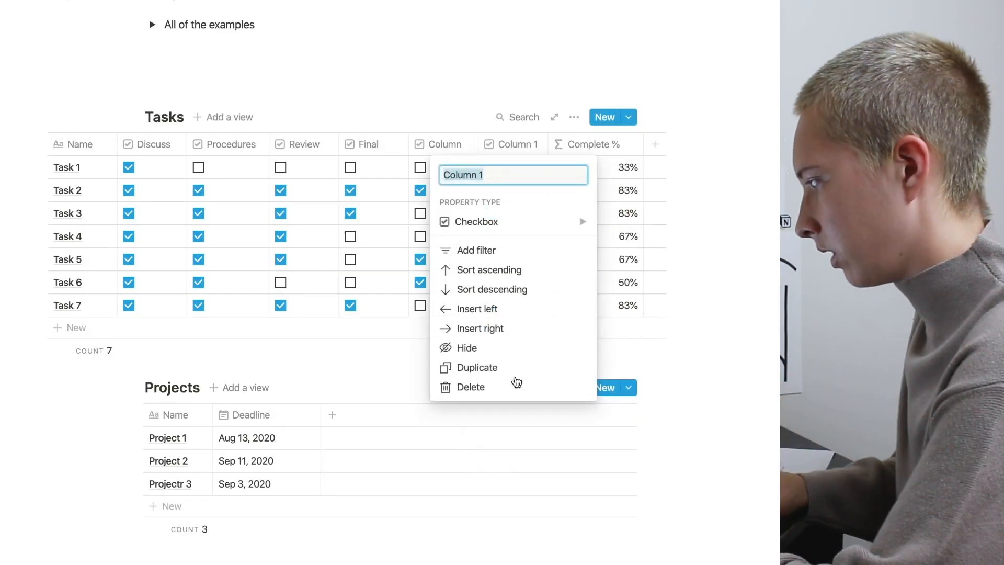
Delete the Column 1 and Column checkboxes from Tasks, removing their terms from the Complete % formula and dividing by 4.
{"action": "left_click", "coordinate": [487, 390]}
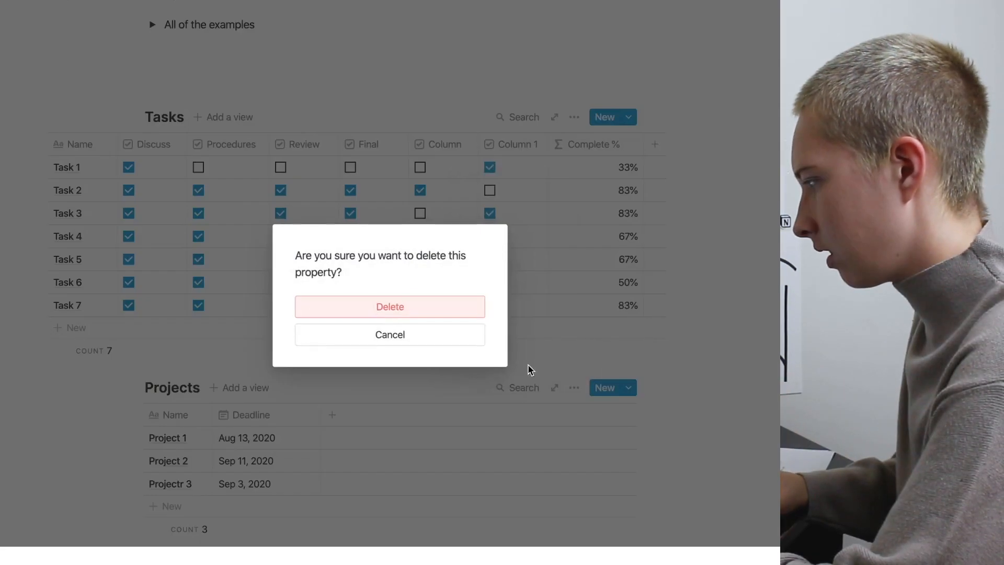
{"action": "left_click", "coordinate": [373, 313]}
{"action": "left_click", "coordinate": [482, 144]}
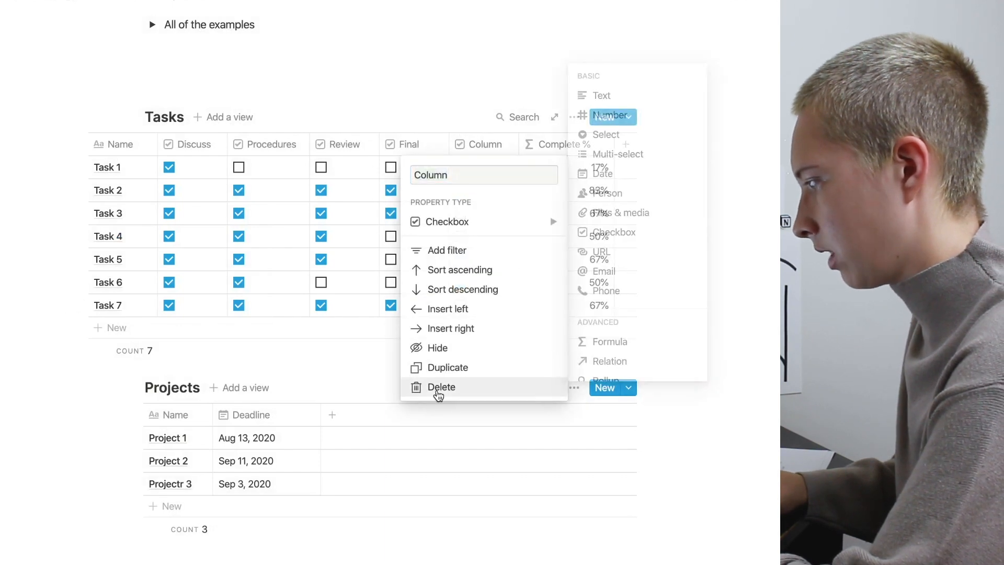
{"action": "left_click", "coordinate": [439, 393]}
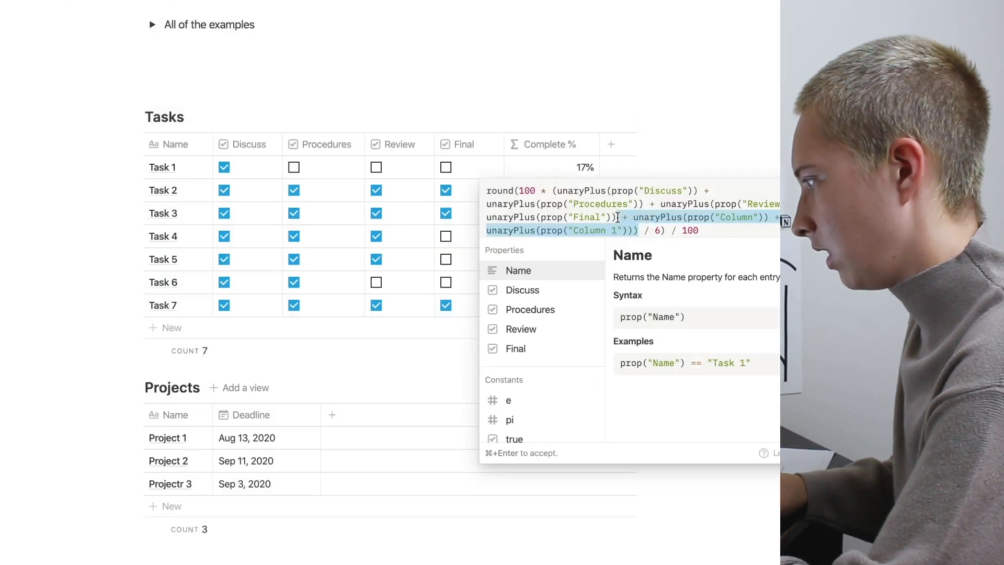
{"action": "key", "text": "BackSpace"}
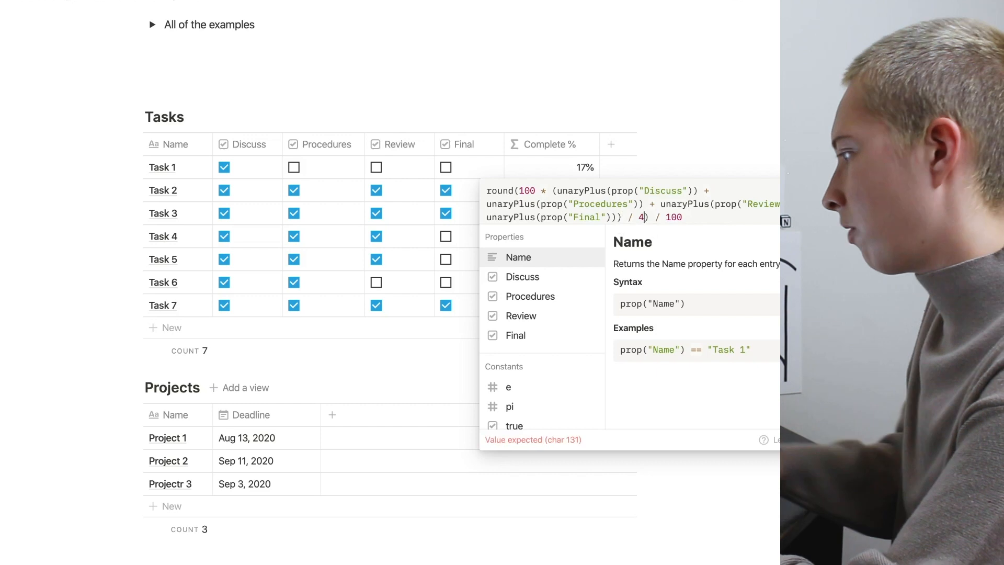
{"action": "key", "text": "super+Return"}
Add a property named Tasks to the Projects table and make it a relation to the Tasks database.
{"action": "scroll", "coordinate": [270, 340], "scroll_direction": "down", "scroll_amount": 5}
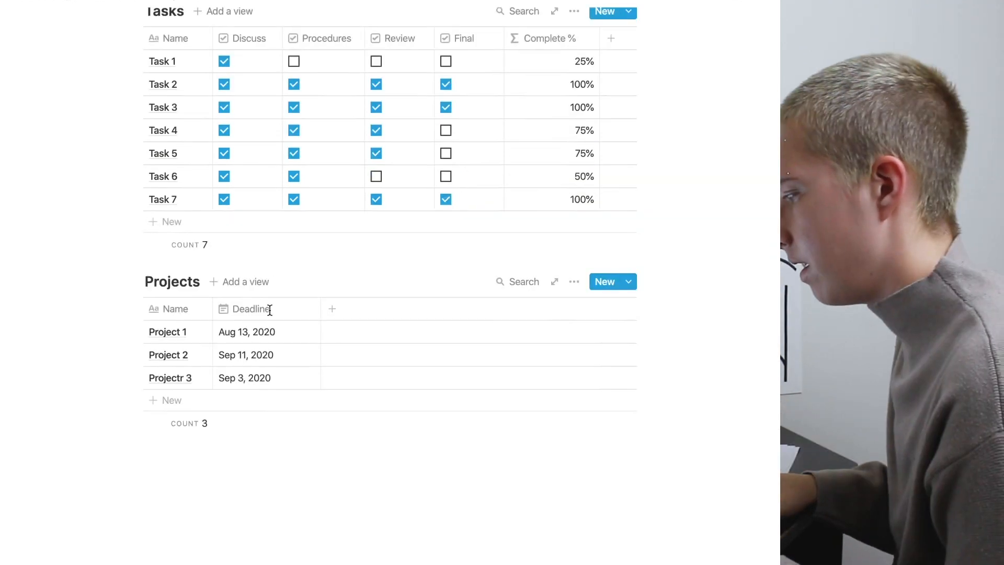
{"action": "scroll", "coordinate": [270, 310], "scroll_direction": "up", "scroll_amount": 3}
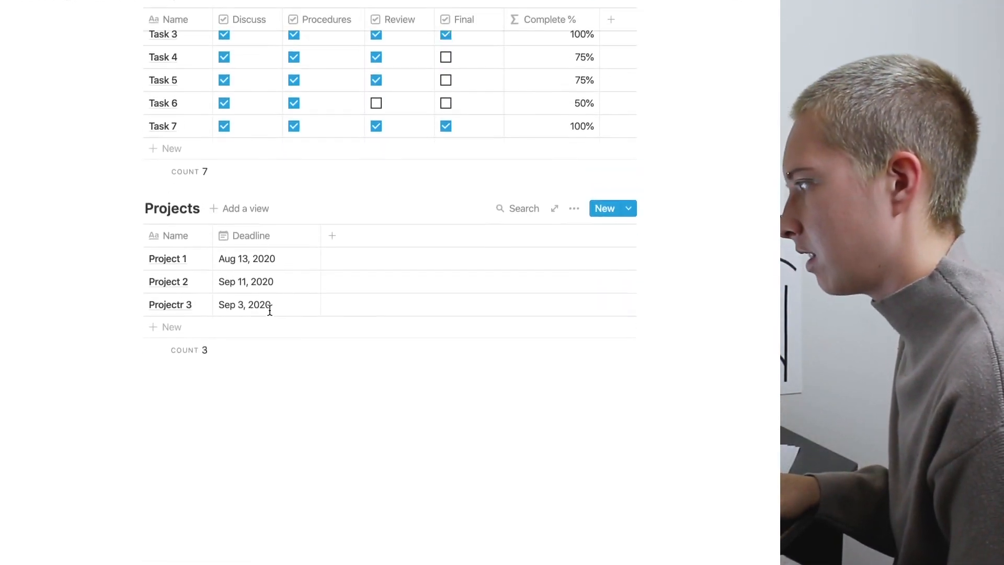
{"action": "scroll", "coordinate": [270, 310], "scroll_direction": "down", "scroll_amount": 4}
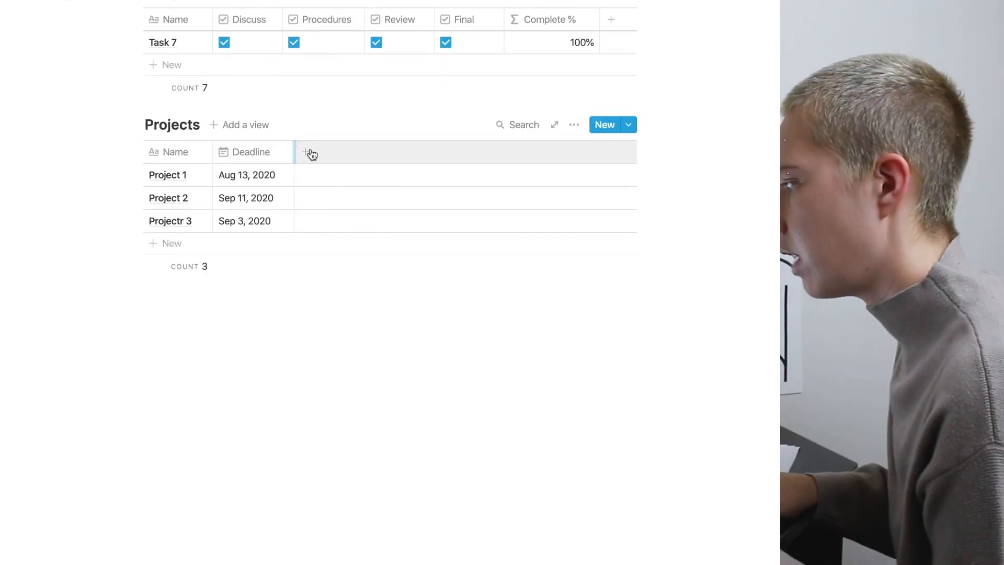
{"action": "left_click", "coordinate": [312, 151]}
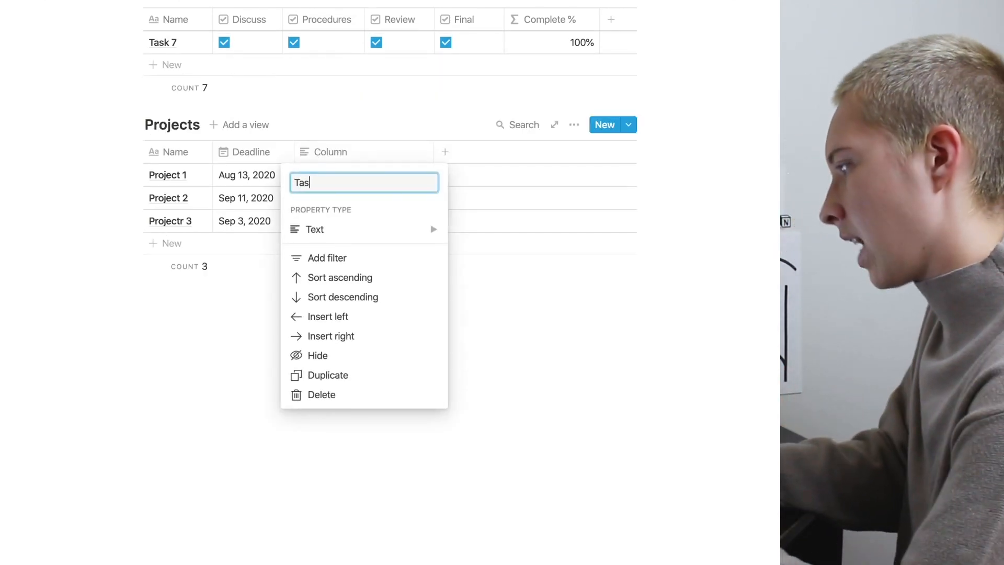
{"action": "left_click", "coordinate": [359, 230]}
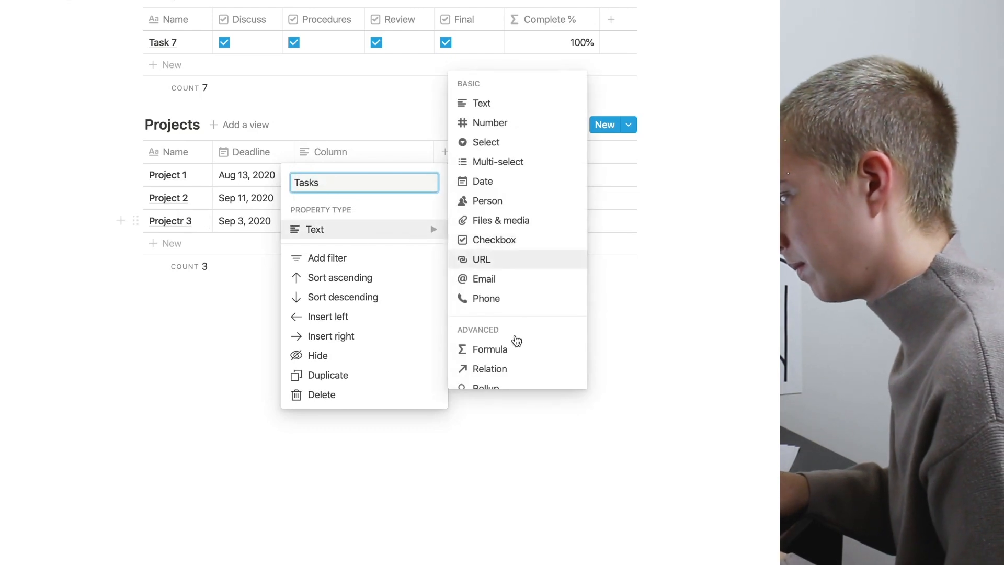
{"action": "left_click", "coordinate": [495, 369]}
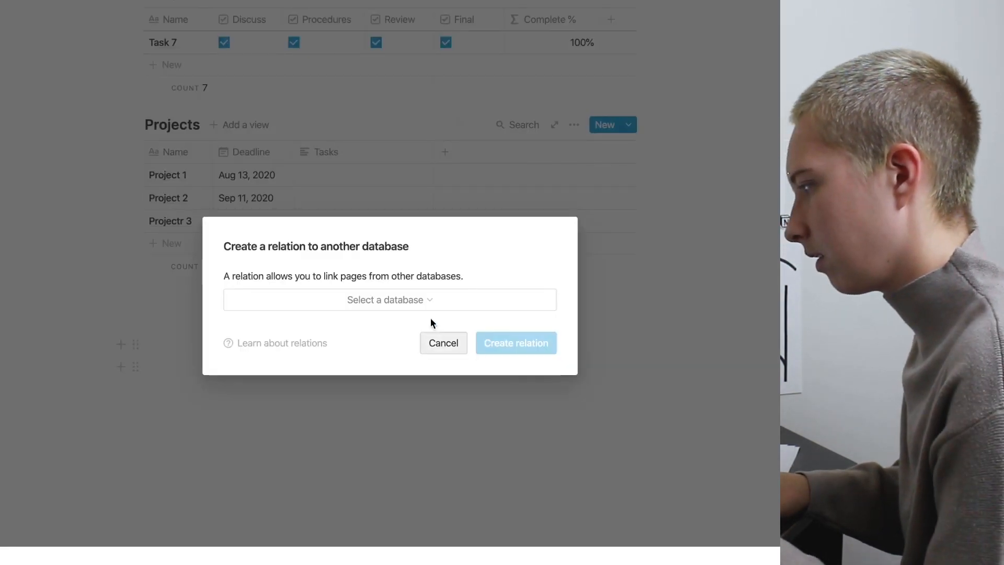
{"action": "left_click", "coordinate": [428, 306]}
{"action": "left_click", "coordinate": [437, 419]}
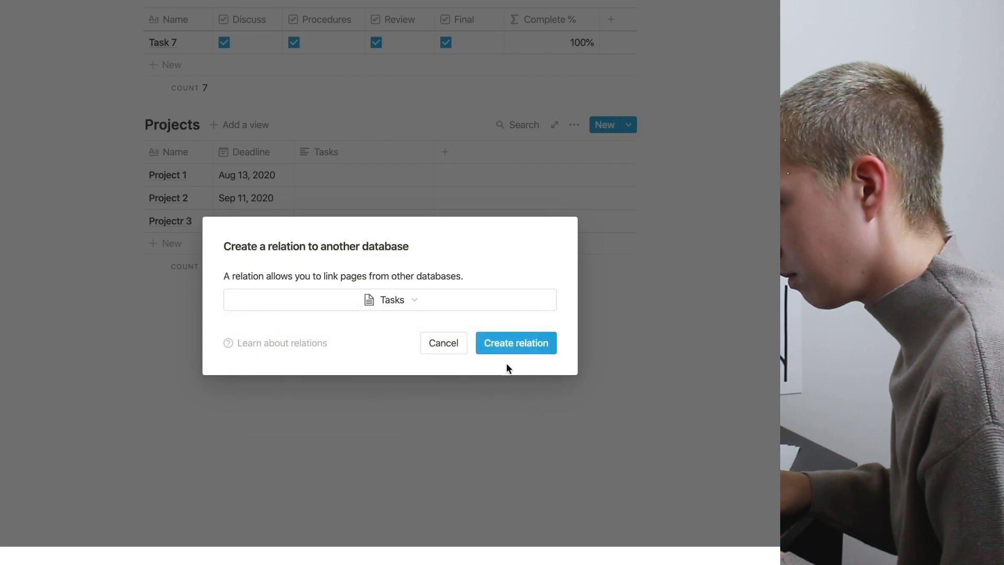
{"action": "left_click", "coordinate": [509, 346]}
Rename the new relation property in the Tasks table to Projects and move it directly after Name.
{"action": "scroll", "coordinate": [507, 343], "scroll_direction": "up", "scroll_amount": 3}
{"action": "left_click", "coordinate": [667, 50]}
{"action": "type", "text": "Projects"}
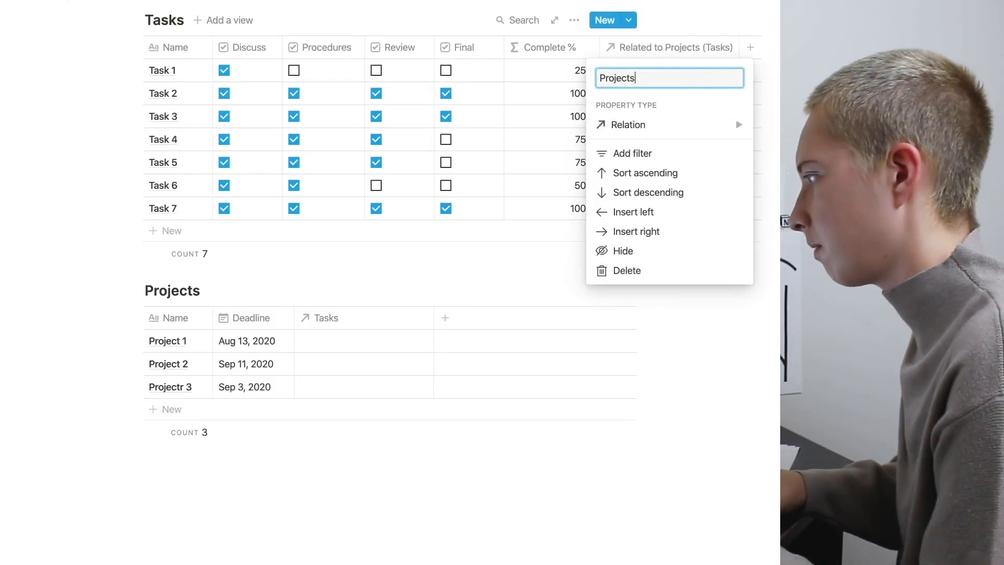
{"action": "key", "text": "Return"}
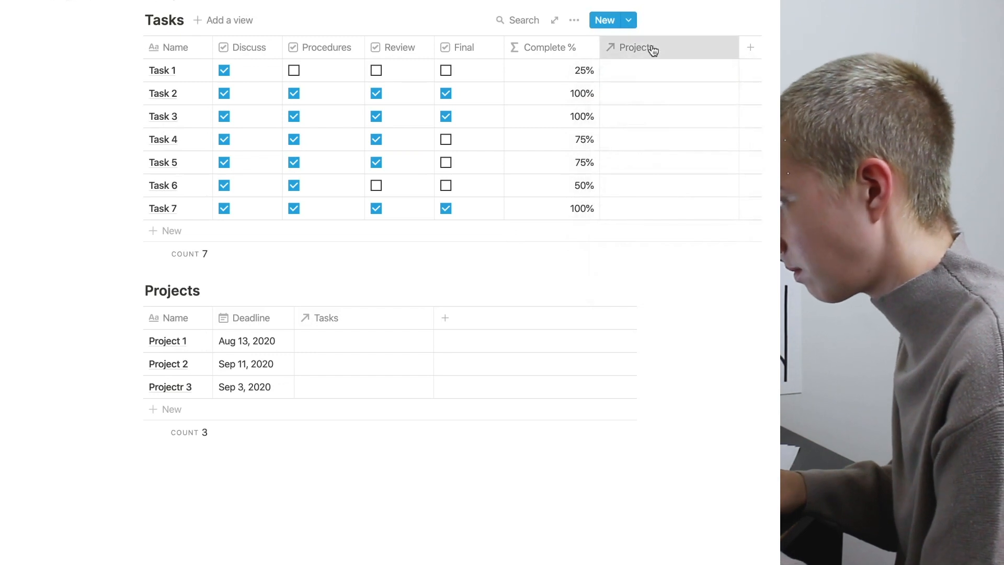
{"action": "left_click_drag", "start_coordinate": [650, 47], "coordinate": [290, 42]}
{"action": "left_click_drag", "start_coordinate": [374, 50], "coordinate": [245, 48]}
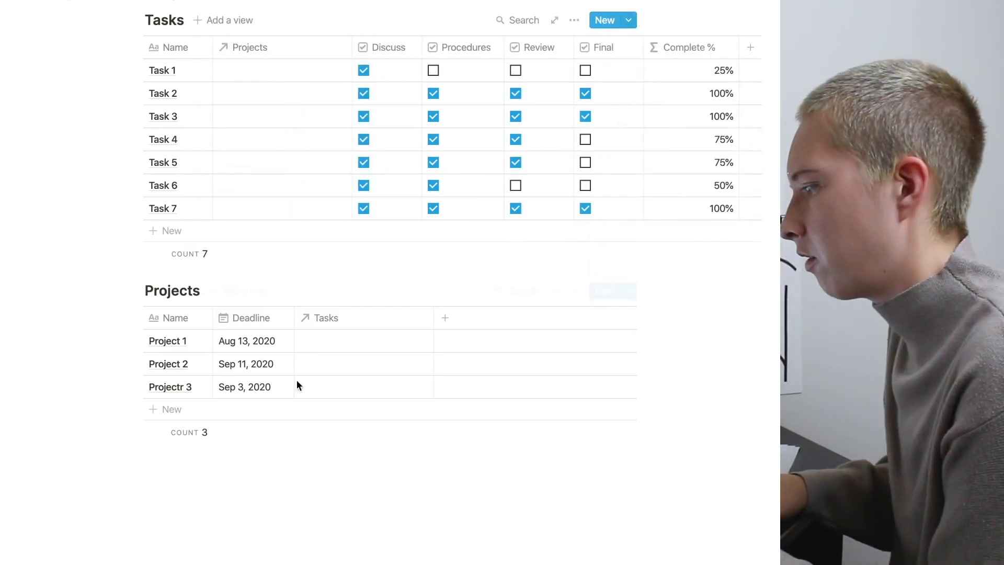
Link Task 2, Task 3 and Task 7 to Project 1 through its Tasks relation.
{"action": "left_click", "coordinate": [337, 340]}
{"action": "key", "text": "Escape"}
{"action": "scroll", "coordinate": [112, 349], "scroll_direction": "down", "scroll_amount": 3}
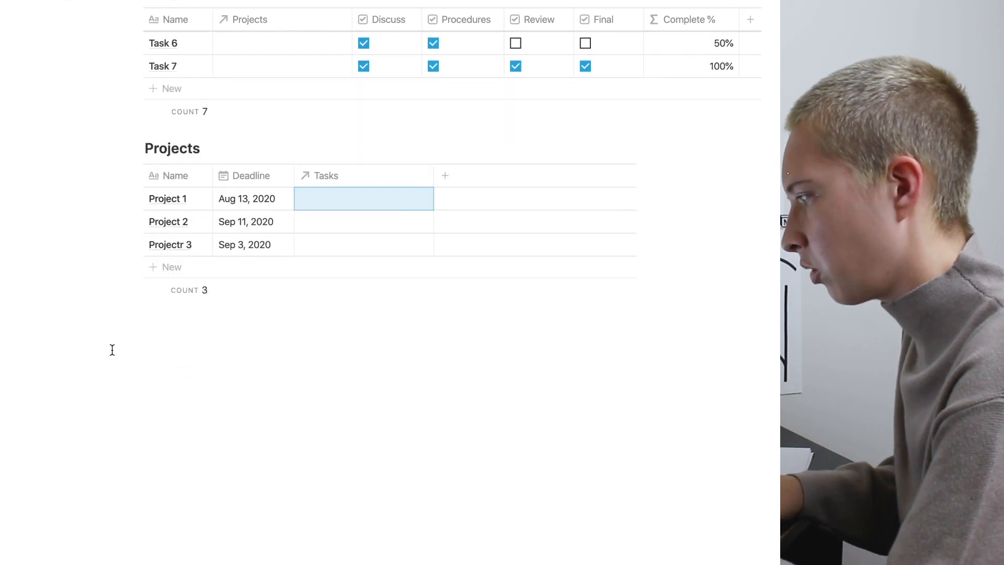
{"action": "left_click", "coordinate": [343, 201]}
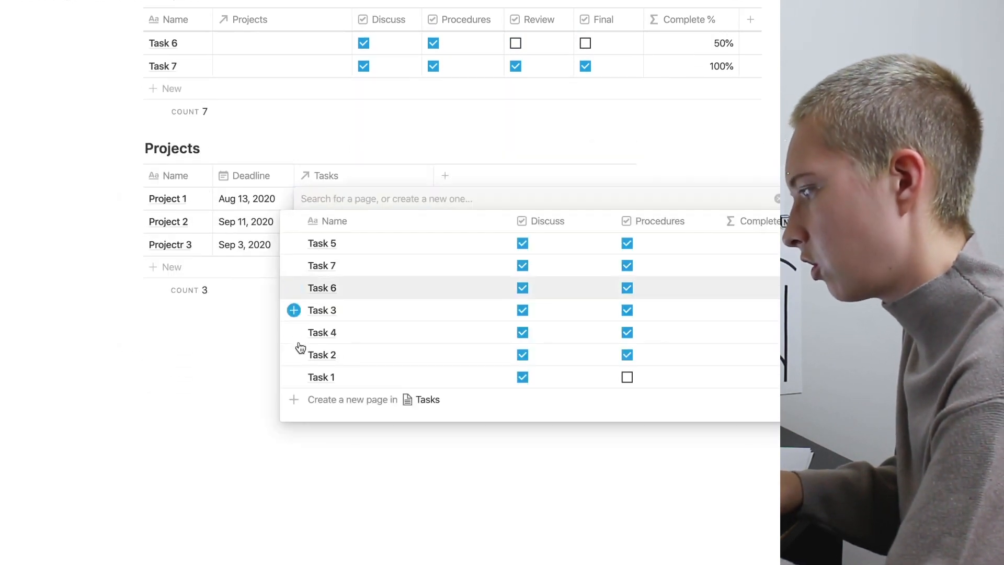
{"action": "left_click", "coordinate": [294, 355]}
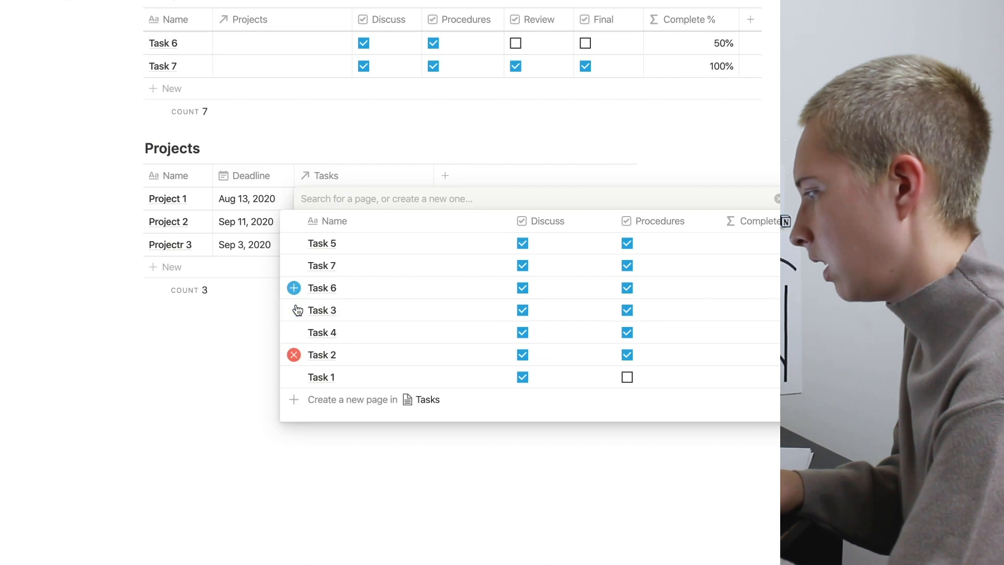
{"action": "left_click", "coordinate": [294, 266]}
{"action": "key", "text": "Escape"}
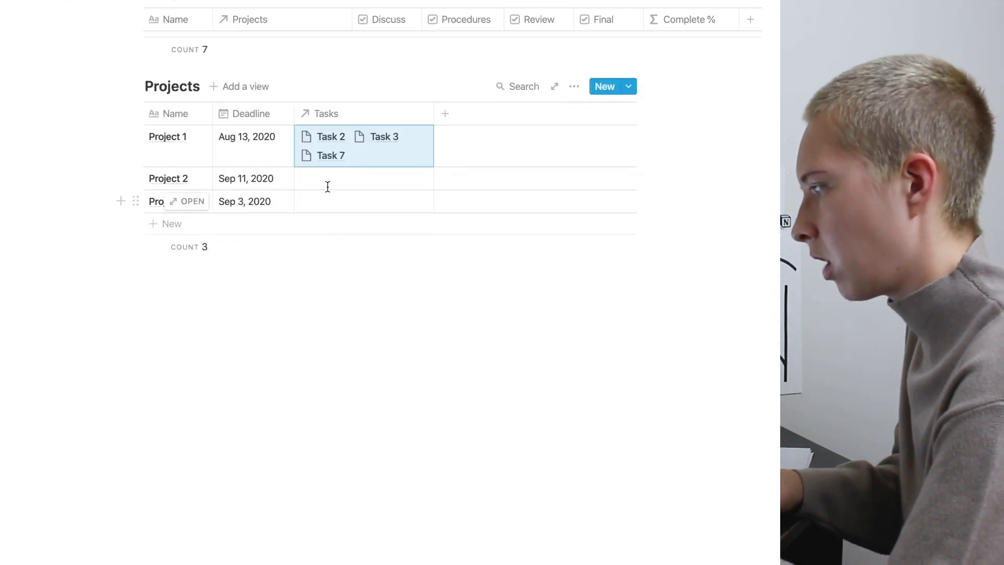
Link Task 1 and Task 6 to Project 2 through its Tasks relation.
{"action": "left_click", "coordinate": [326, 184]}
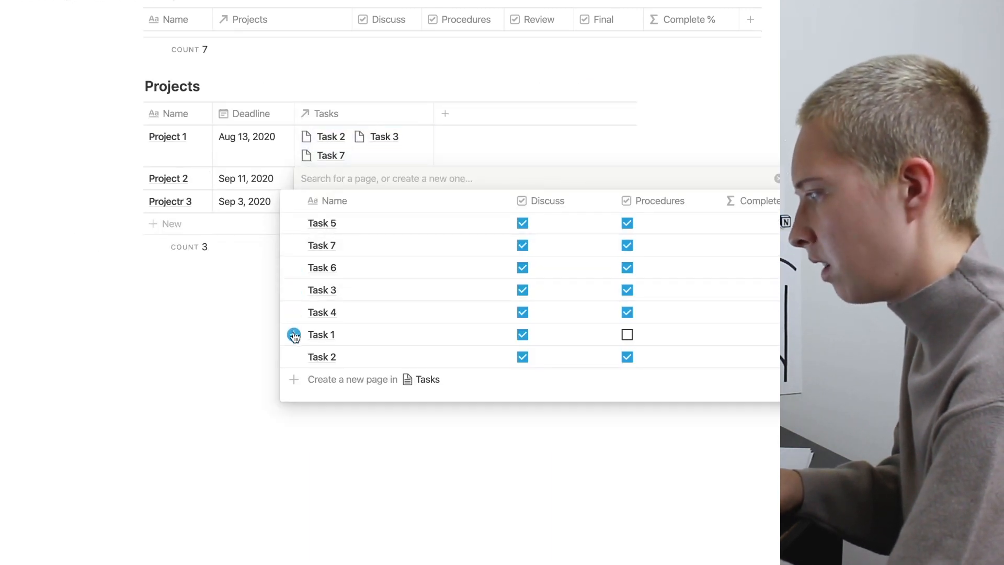
{"action": "left_click", "coordinate": [293, 268]}
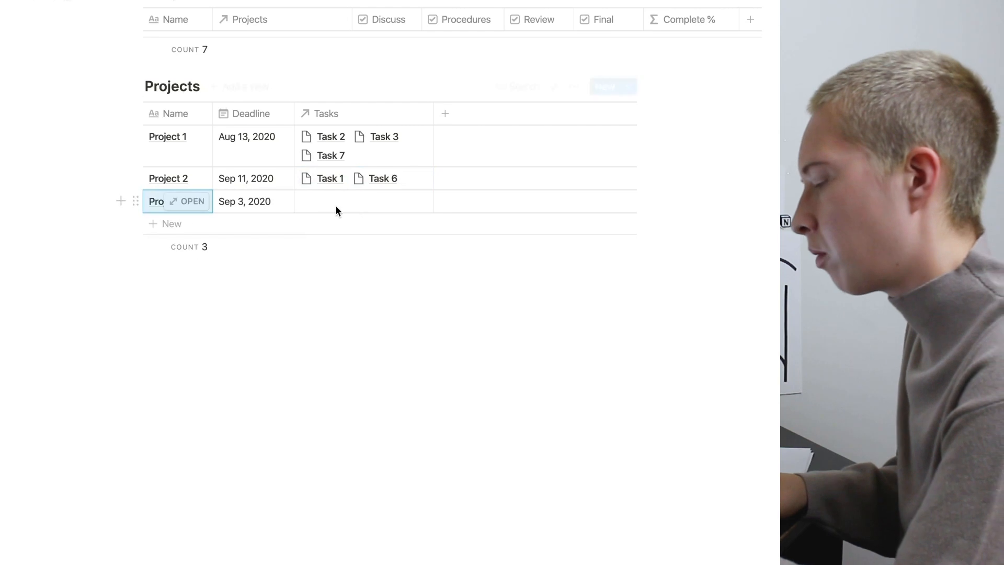
Correct the third project's name to Project 3 and link Task 4 and Task 5 to it.
{"action": "left_click", "coordinate": [337, 206]}
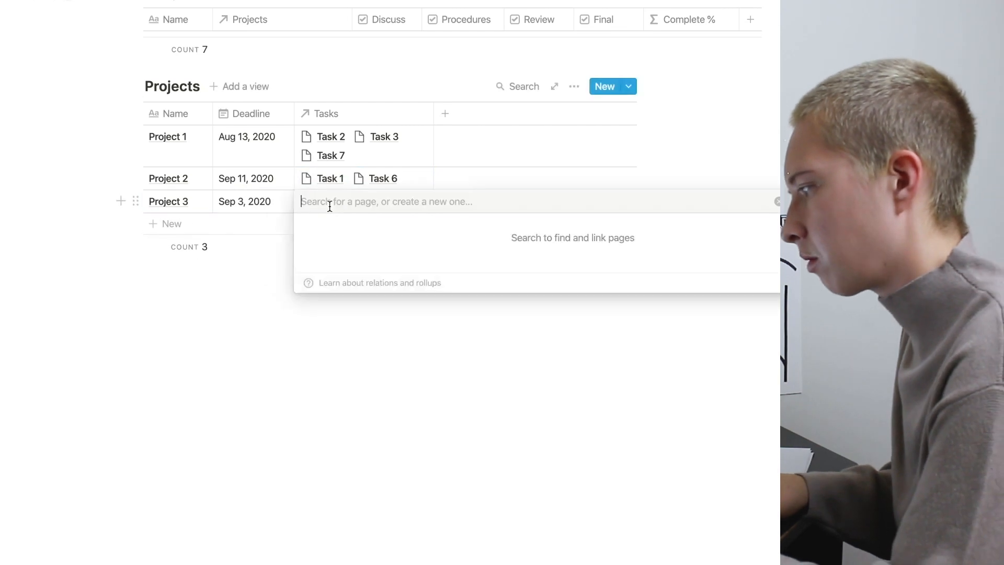
{"action": "left_click", "coordinate": [294, 313]}
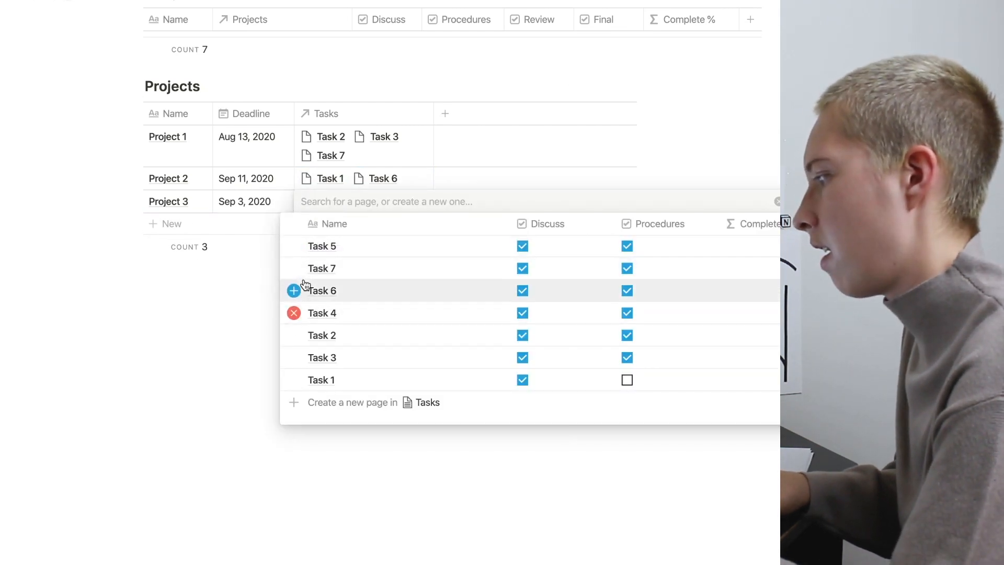
{"action": "left_click", "coordinate": [294, 247]}
{"action": "left_click", "coordinate": [17, 188]}
{"action": "scroll", "coordinate": [17, 188], "scroll_direction": "up", "scroll_amount": 5}
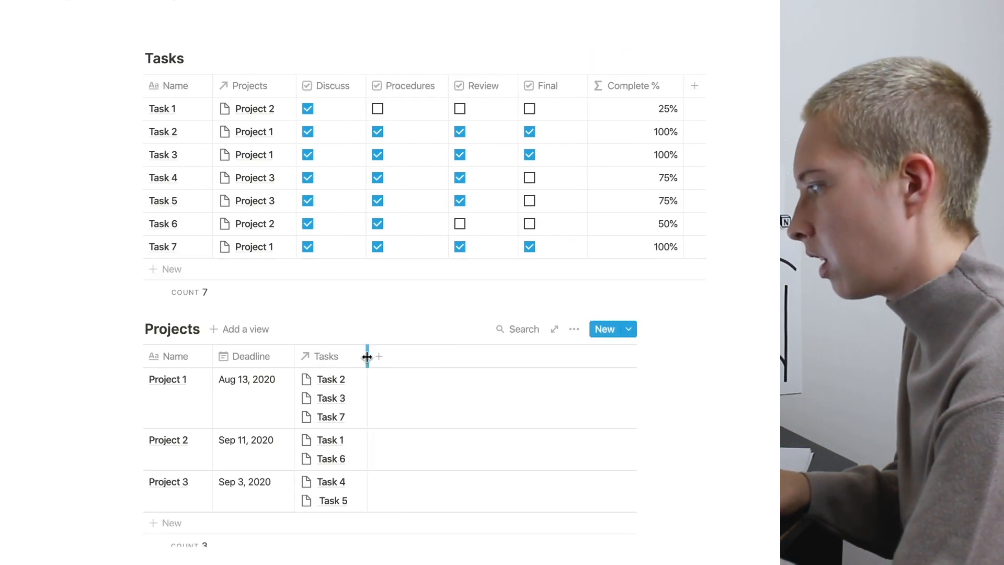
Add a formula property named "Past, Present, Future" to the Projects table after Tasks.
{"action": "scroll", "coordinate": [368, 357], "scroll_direction": "down", "scroll_amount": 1}
{"action": "scroll", "coordinate": [367, 357], "scroll_direction": "down", "scroll_amount": 1}
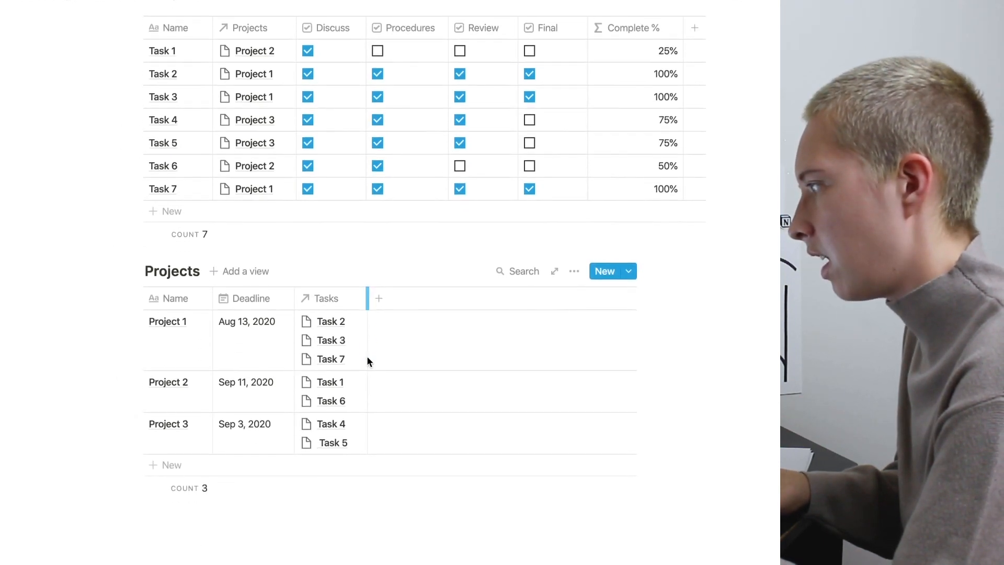
{"action": "scroll", "coordinate": [367, 361], "scroll_direction": "down", "scroll_amount": 2}
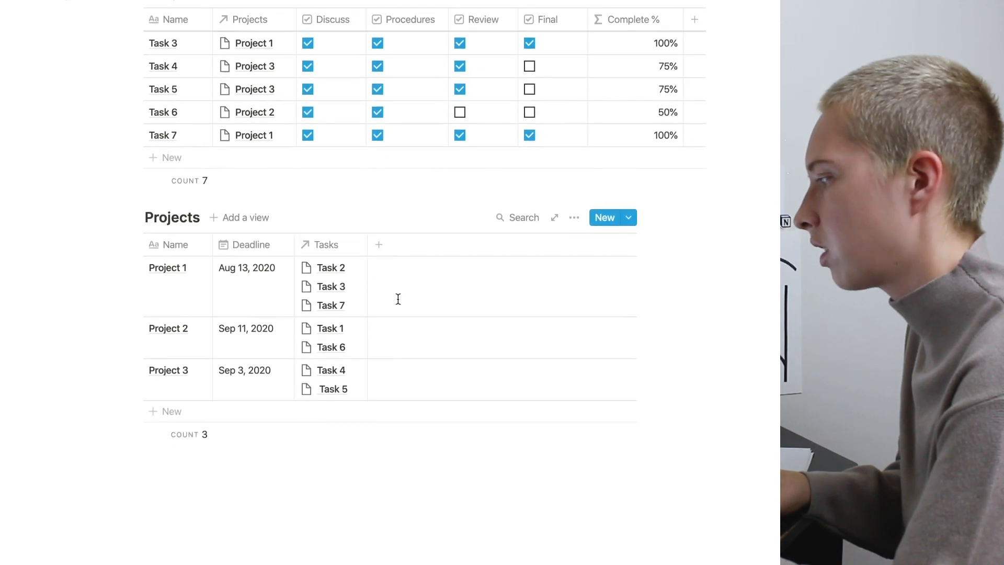
{"action": "left_click", "coordinate": [396, 244]}
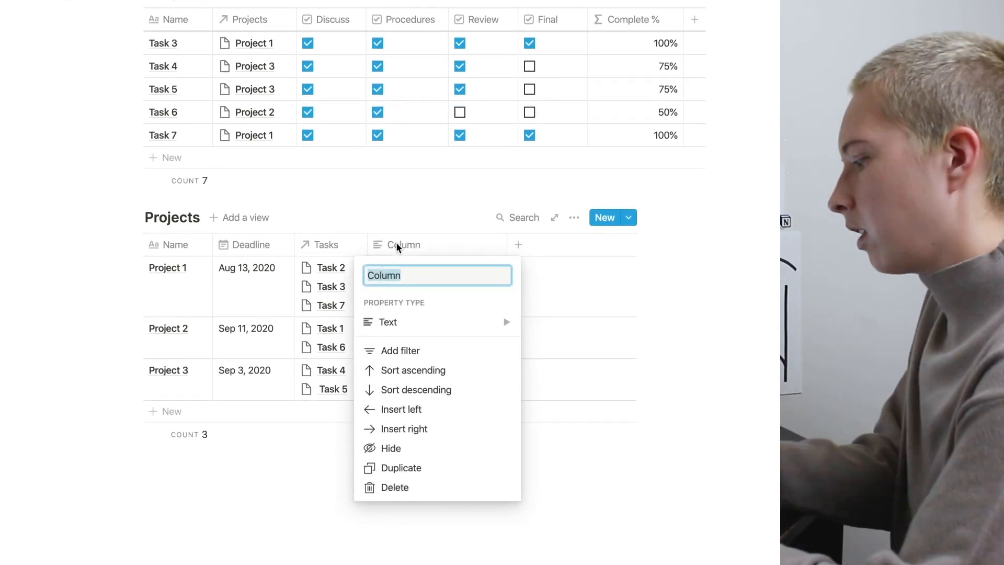
{"action": "type", "text": "Pas"}
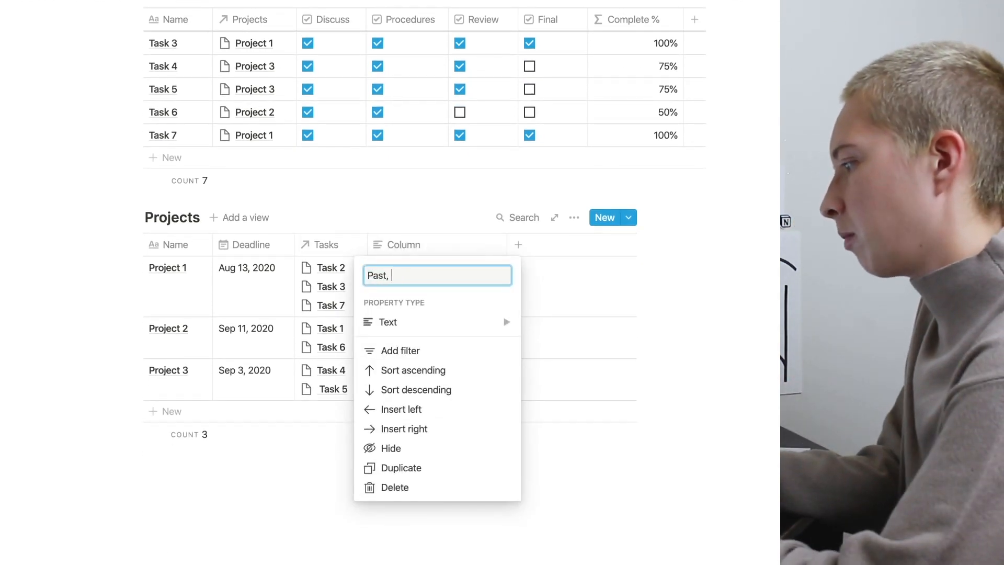
{"action": "type", "text": "t, "}
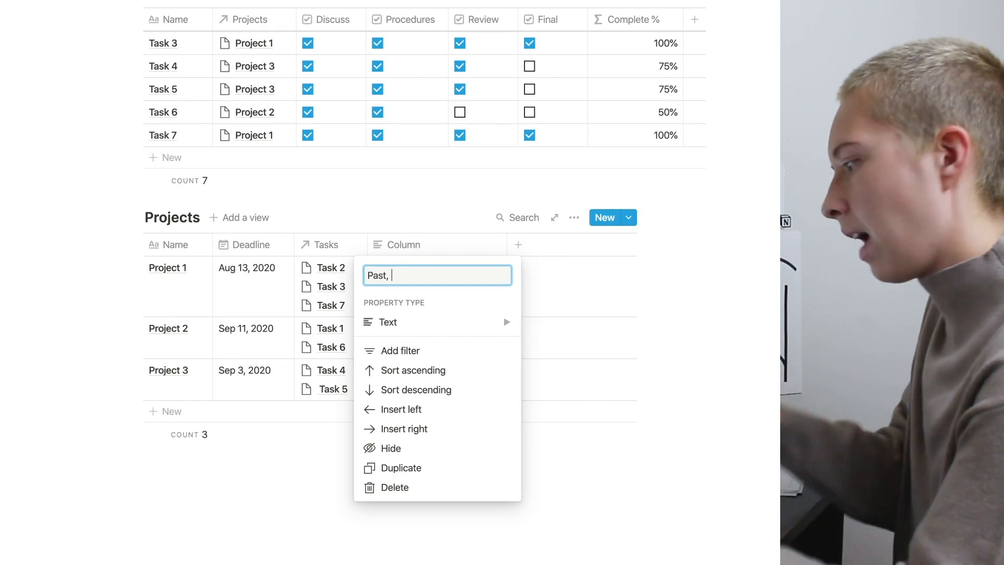
{"action": "type", "text": "Presen"}
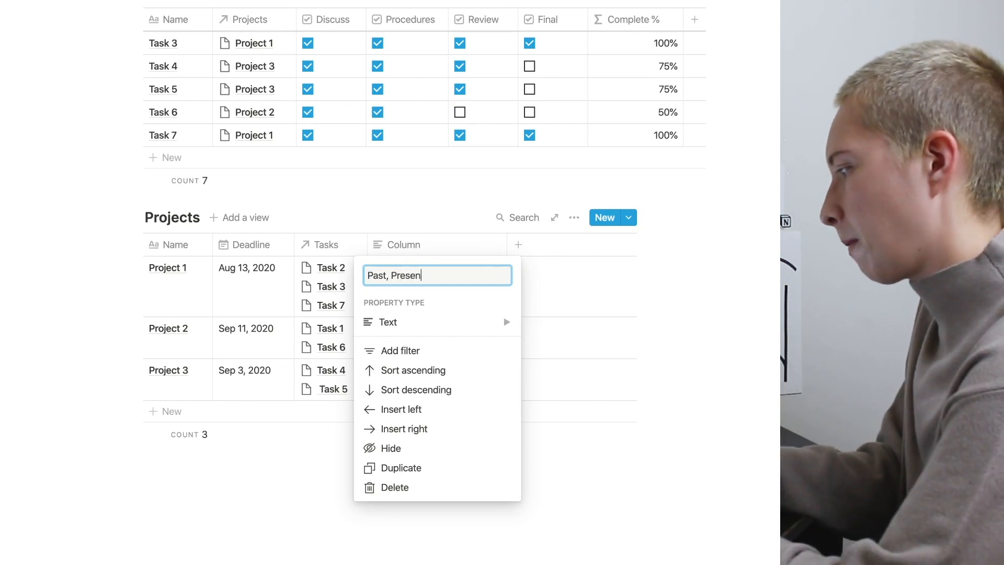
{"action": "type", "text": "t, Future"}
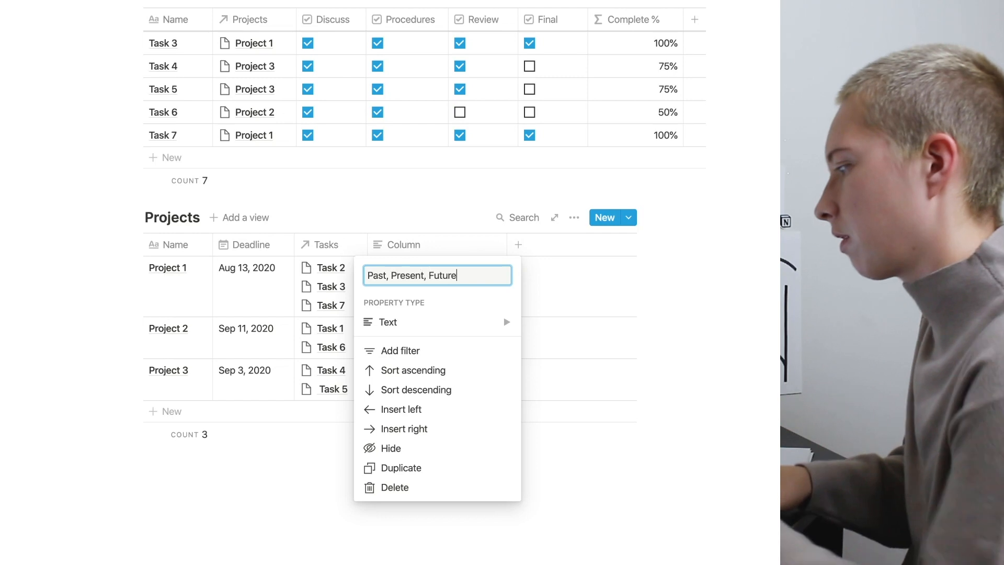
{"action": "key", "text": "Return"}
Add another formula property named "Days Are Remaining" to the end of the Projects table.
{"action": "left_click", "coordinate": [515, 251]}
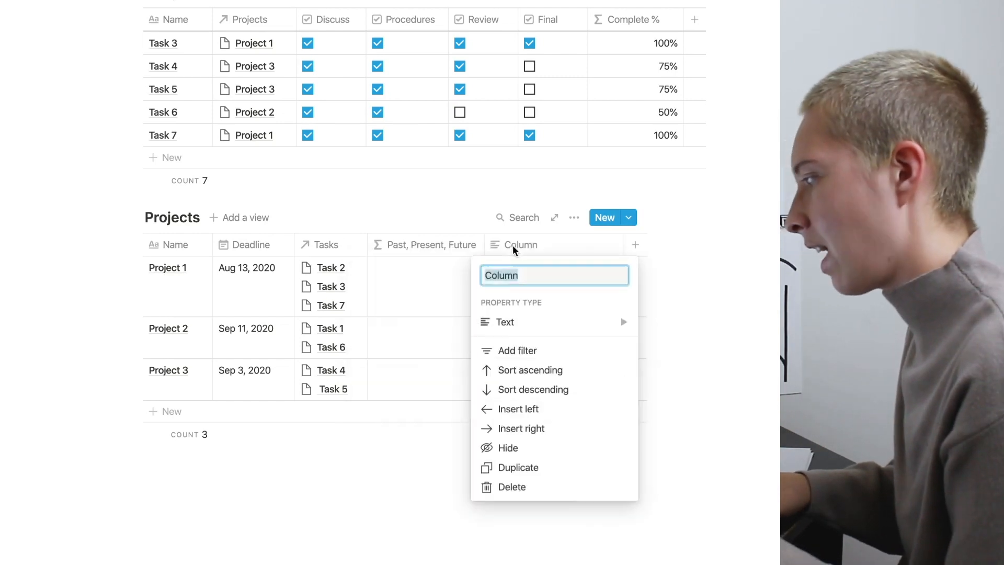
{"action": "type", "text": "Days"}
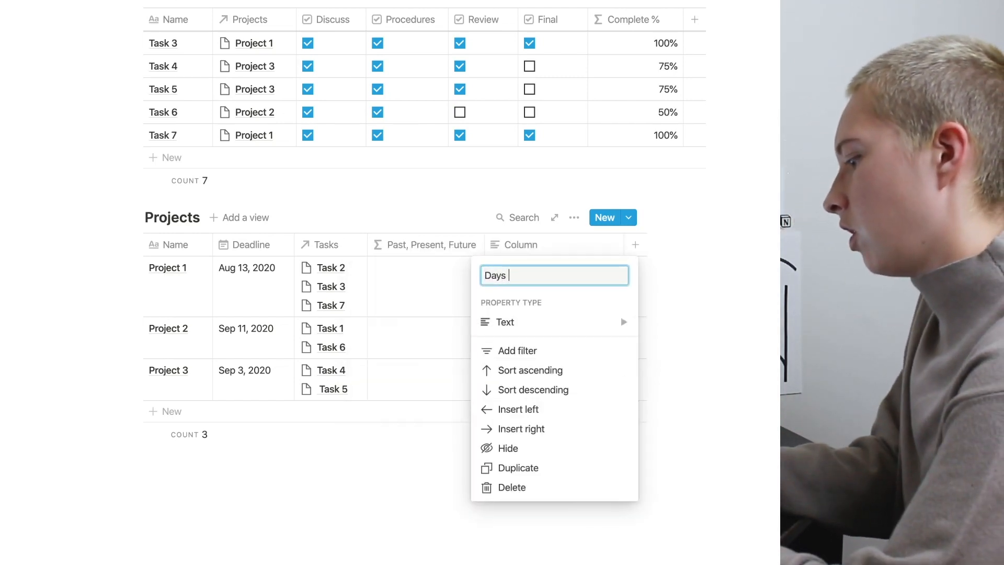
{"action": "type", "text": " Are Remaining"}
{"action": "mouse_move", "coordinate": [524, 323]}
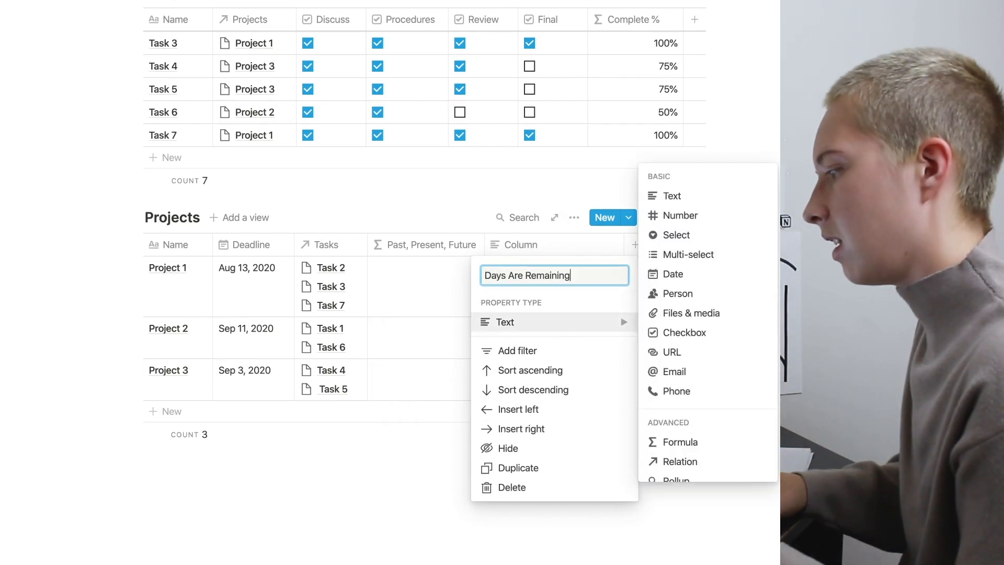
{"action": "left_click", "coordinate": [680, 442]}
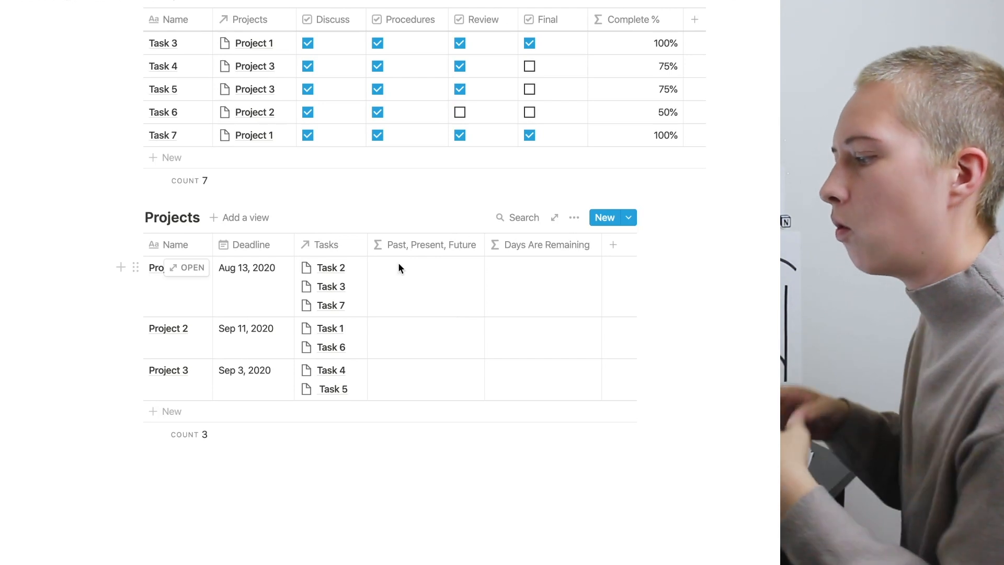
Start the Days Are Remaining formula with an empty dateBetween() function.
{"action": "scroll", "coordinate": [399, 264], "scroll_direction": "down", "scroll_amount": 2}
{"action": "left_click", "coordinate": [399, 264]}
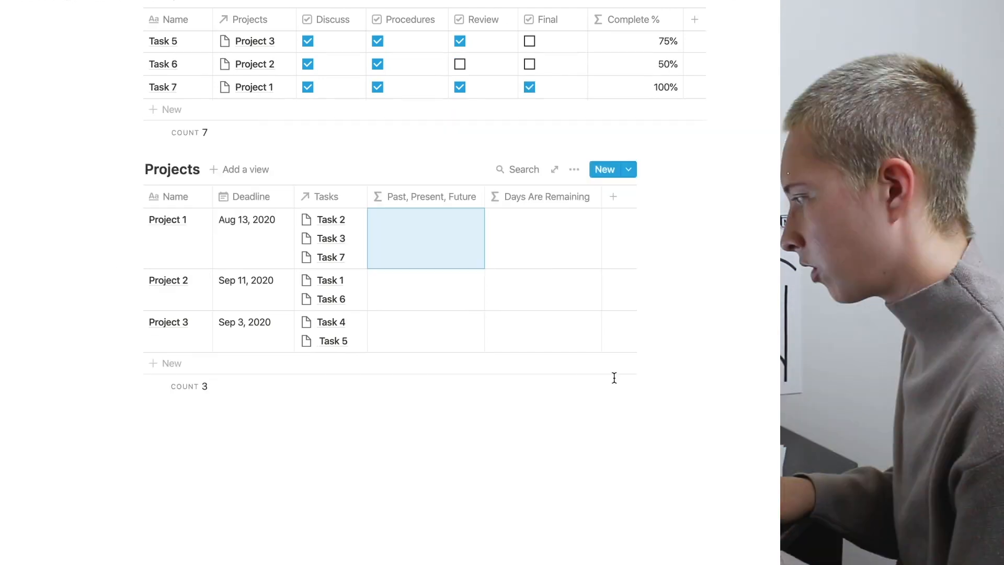
{"action": "left_click", "coordinate": [546, 250]}
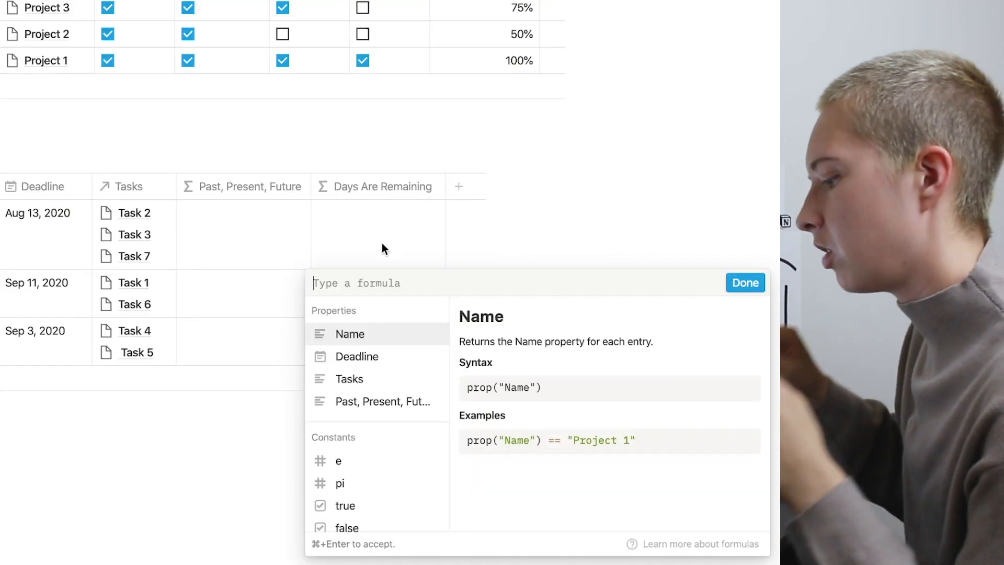
{"action": "type", "text": "date"}
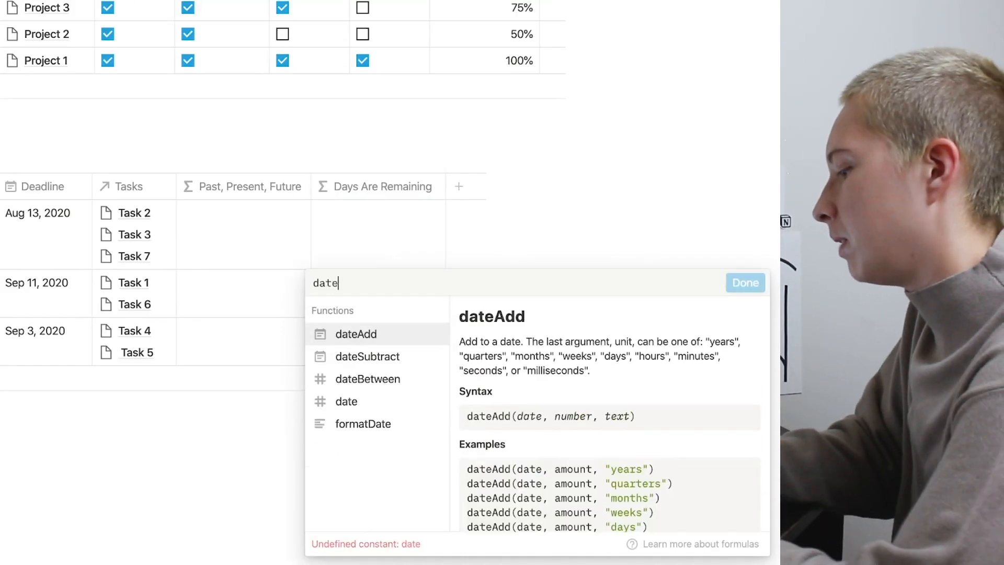
{"action": "type", "text": "Betwee"}
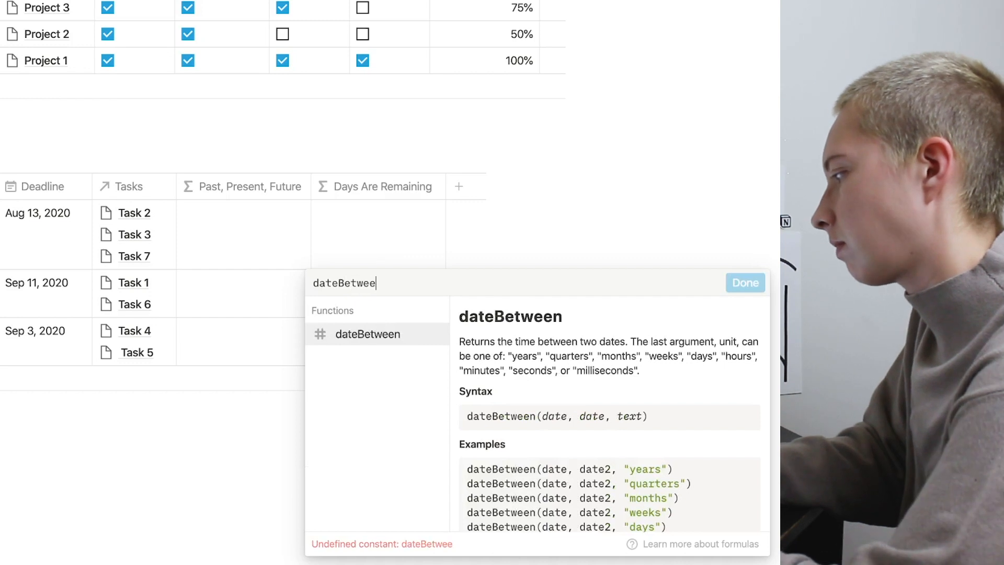
{"action": "type", "text": "n("}
{"action": "scroll", "coordinate": [553, 422], "scroll_direction": "down", "scroll_amount": 2}
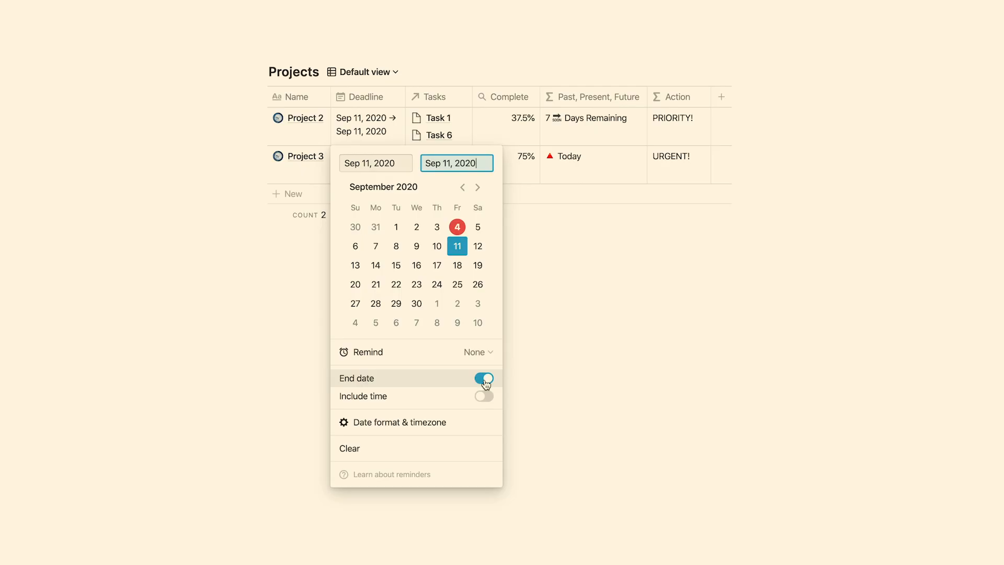
Toggle the End date option of Project 2's deadline off and on.
{"action": "left_click", "coordinate": [485, 382]}
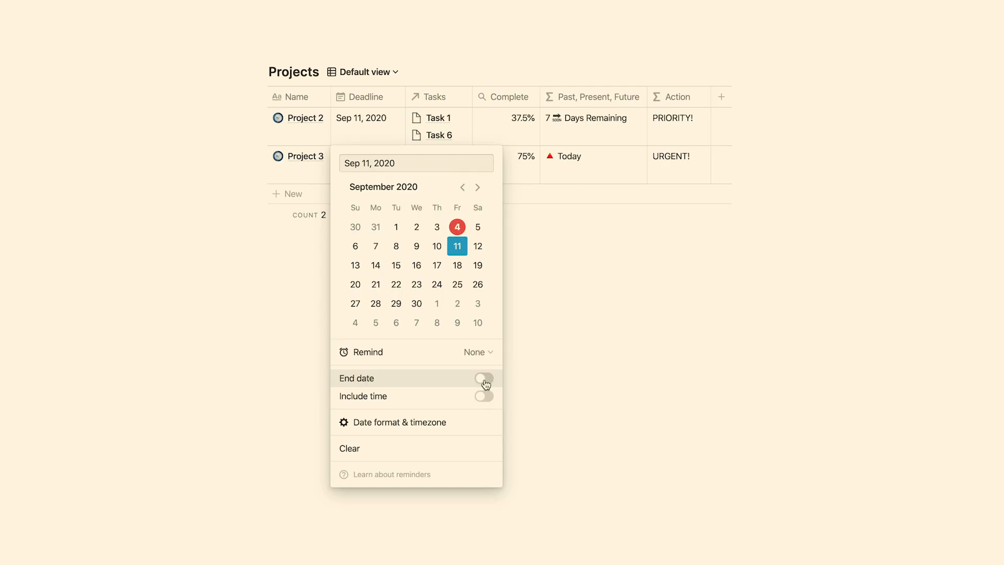
{"action": "left_click", "coordinate": [485, 382]}
{"action": "left_click", "coordinate": [485, 382]}
{"action": "left_click", "coordinate": [484, 382]}
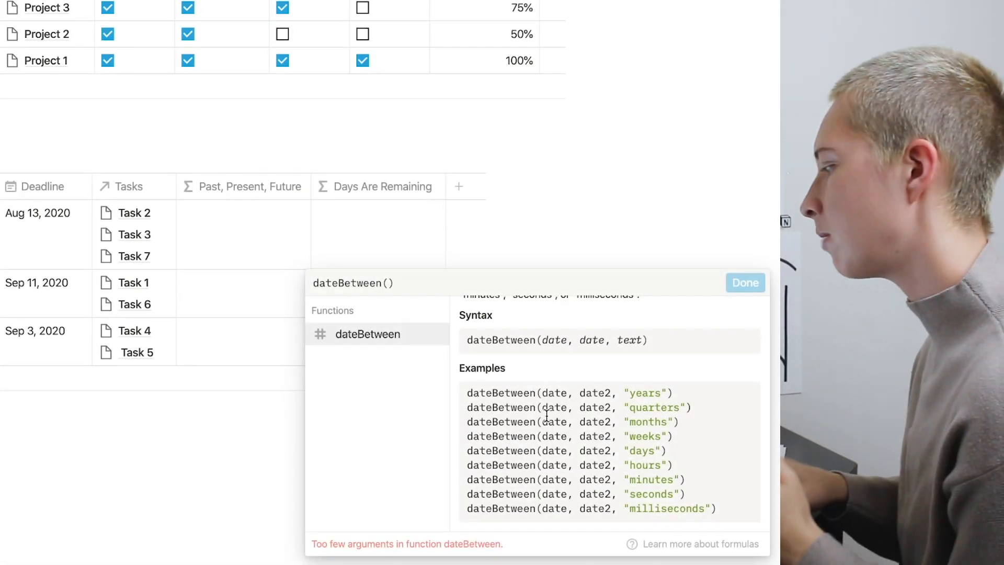
Lay out the dateBetween arguments as two underscore placeholders for the dates and an empty quoted string for the unit.
{"action": "left_click_drag", "start_coordinate": [543, 392], "coordinate": [668, 394]}
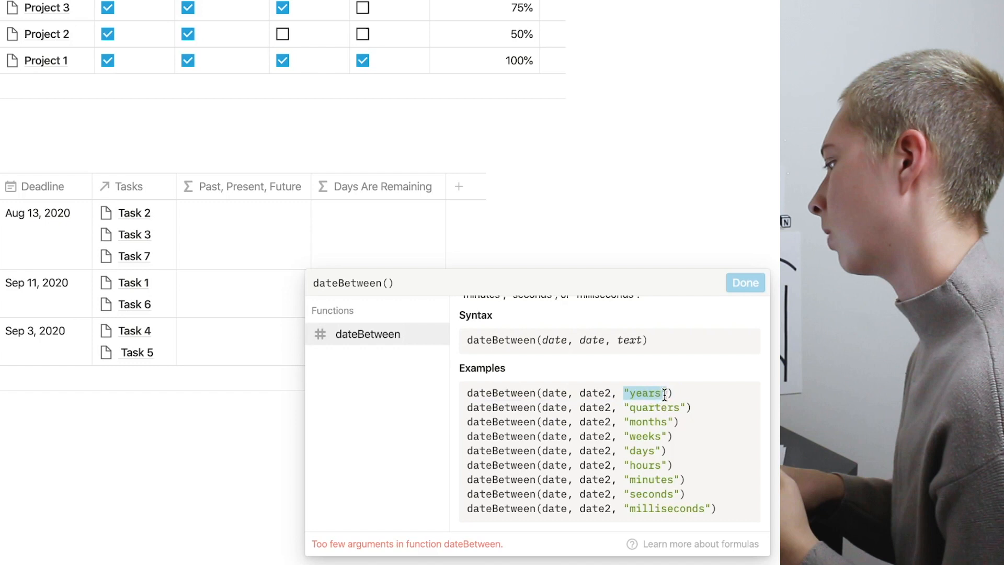
{"action": "left_click", "coordinate": [663, 412]}
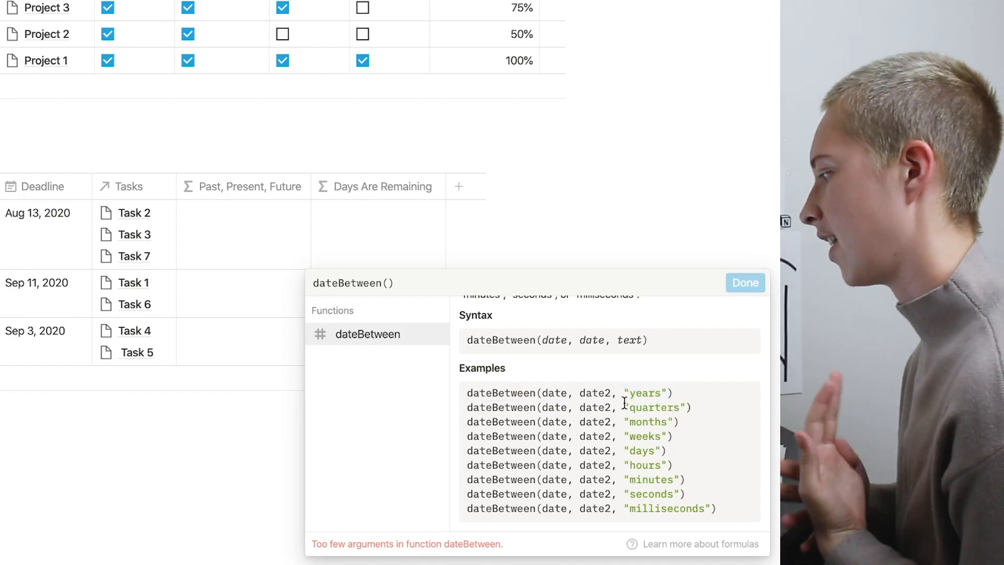
{"action": "key", "text": "Left"}
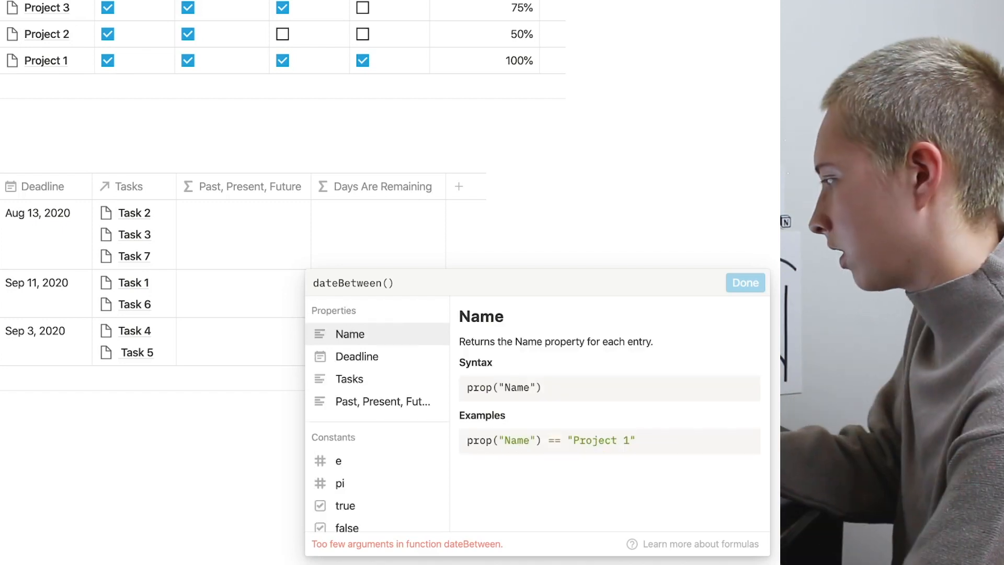
{"action": "type", "text": "__,"}
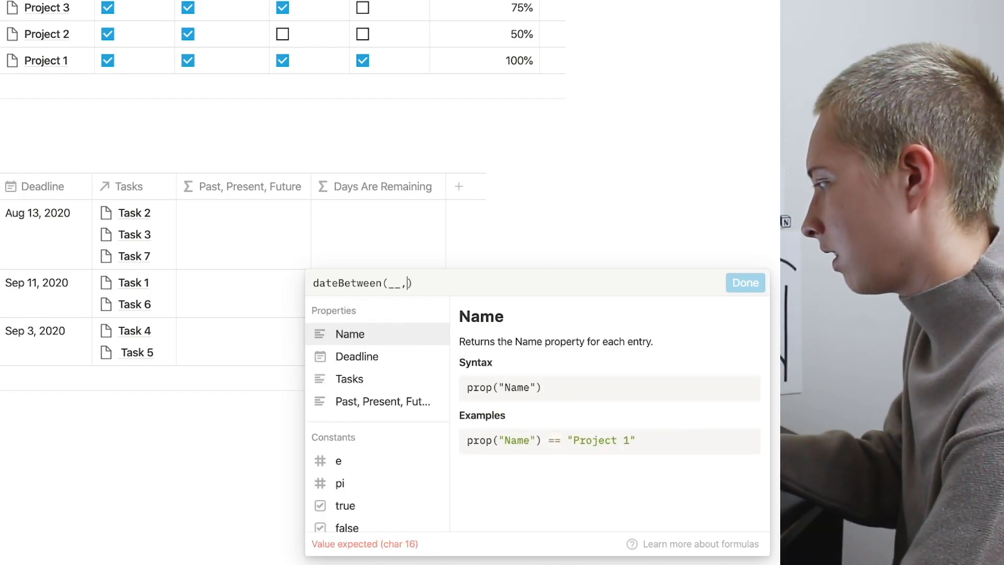
{"action": "type", "text": "__,\"\""}
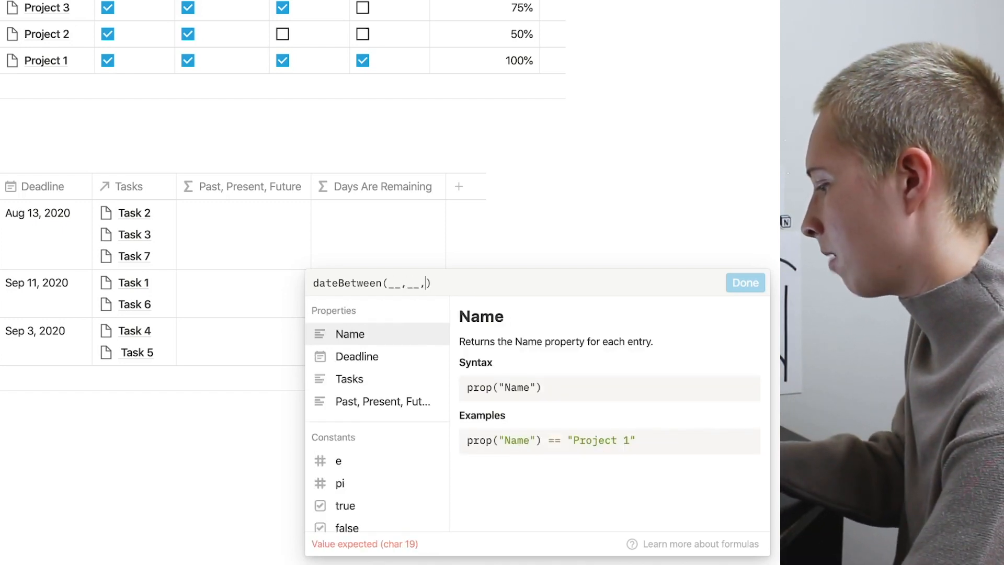
Replace the first date placeholder in the dateBetween formula with now().
{"action": "double_click", "coordinate": [394, 285]}
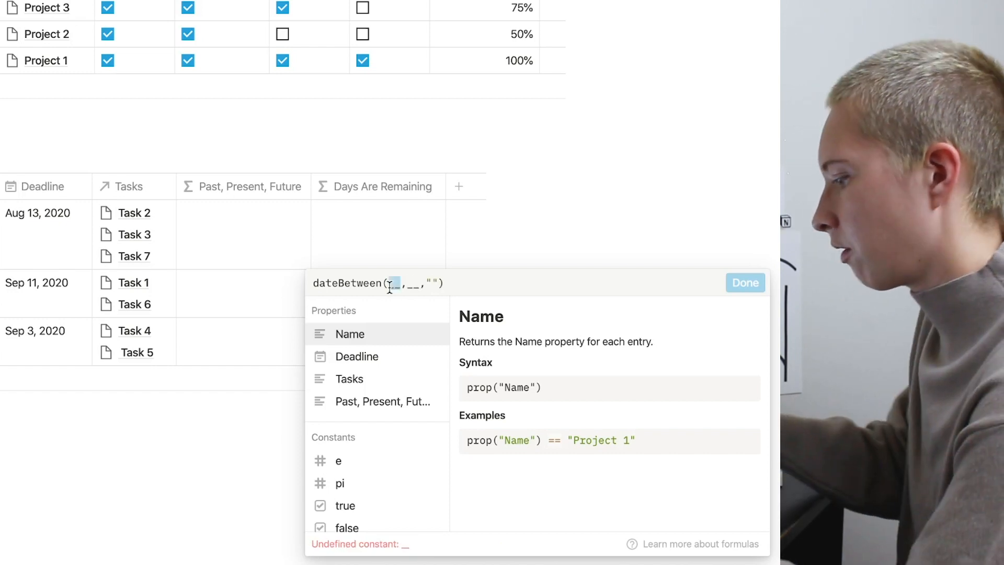
{"action": "type", "text": "now"}
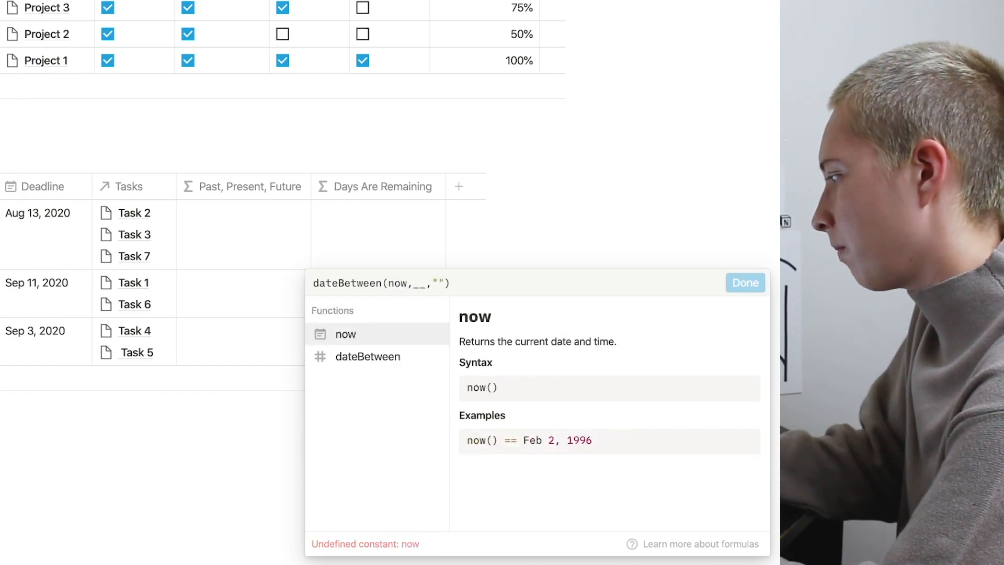
{"action": "type", "text": "()"}
{"action": "left_click_drag", "start_coordinate": [389, 283], "coordinate": [409, 285]}
{"action": "left_click", "coordinate": [409, 285]}
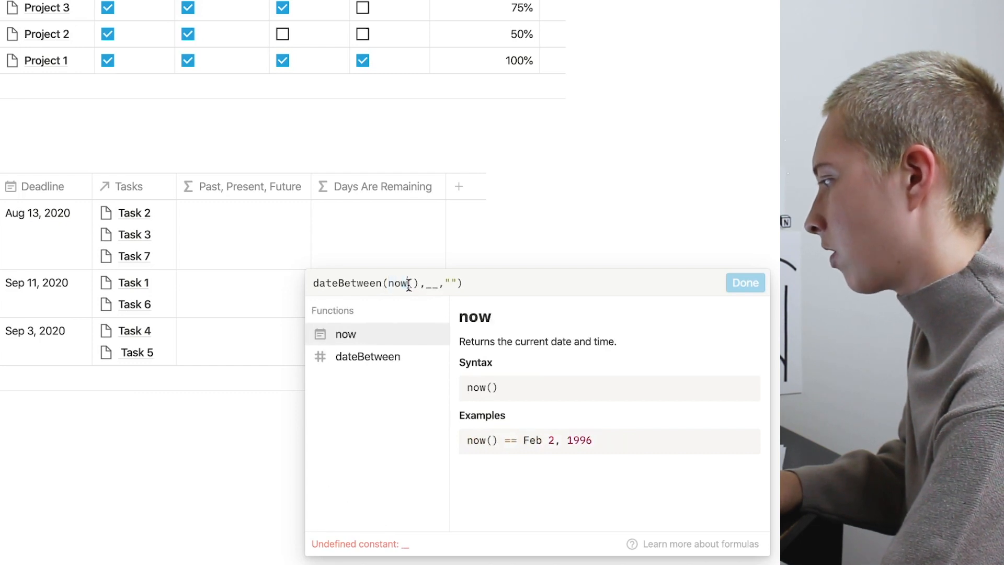
{"action": "left_click", "coordinate": [418, 286]}
Use the Deadline property as the second date of the dateBetween formula and set its unit to "days".
{"action": "left_click", "coordinate": [438, 286]}
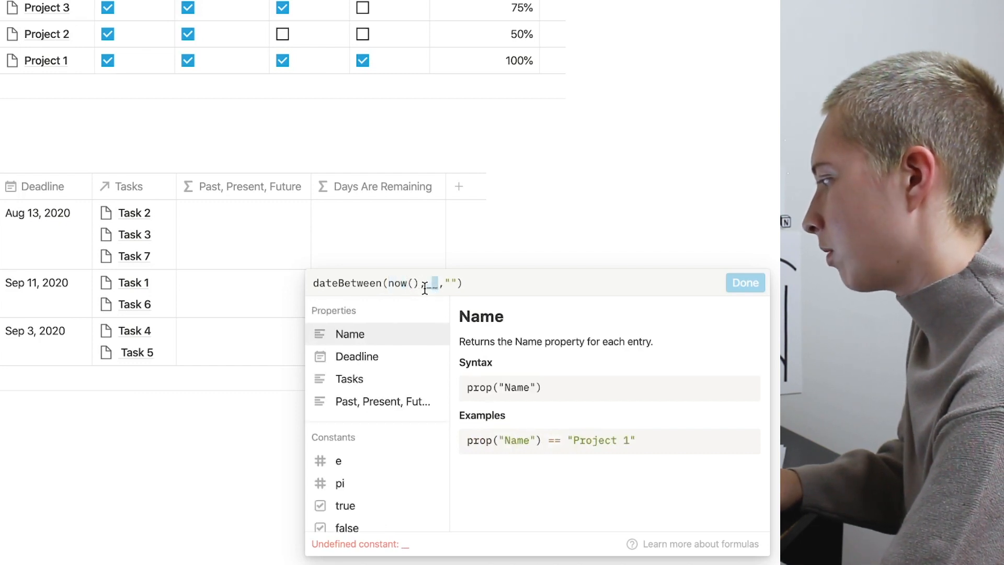
{"action": "double_click", "coordinate": [428, 286]}
{"action": "key", "text": "BackSpace"}
{"action": "type", "text": "prop"}
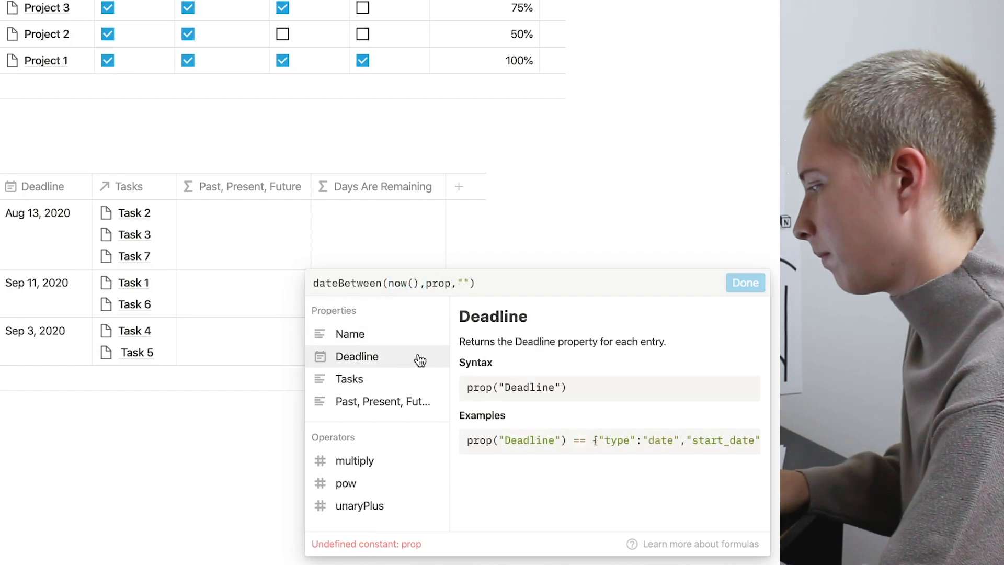
{"action": "left_click", "coordinate": [390, 358]}
{"action": "key", "text": "Right"}
{"action": "key", "text": "Right"}
{"action": "type", "text": "days"}
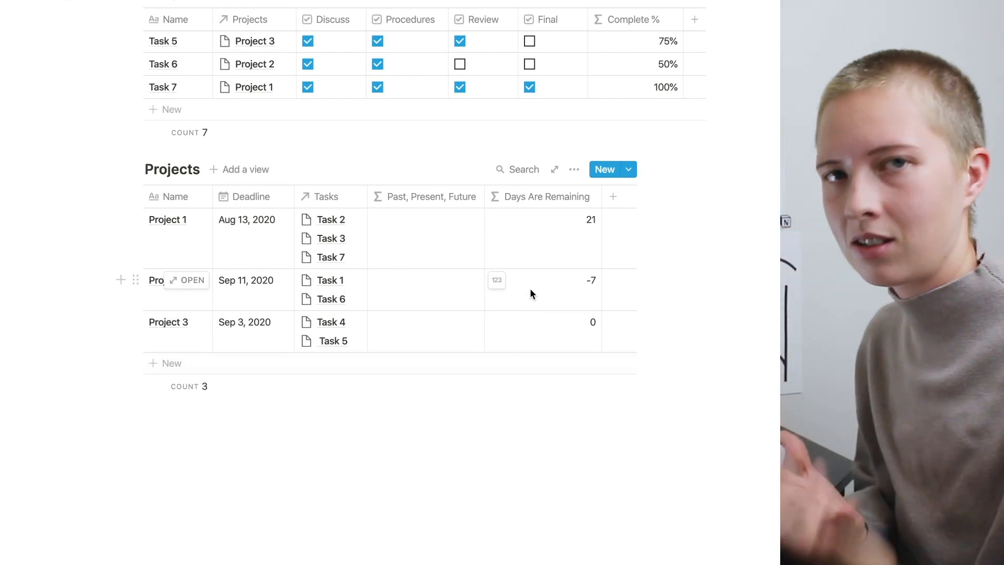
Swap the two date arguments of the Days Are Remaining formula so it reads dateBetween(prop("Deadline"), now(), "days").
{"action": "left_click", "coordinate": [226, 287]}
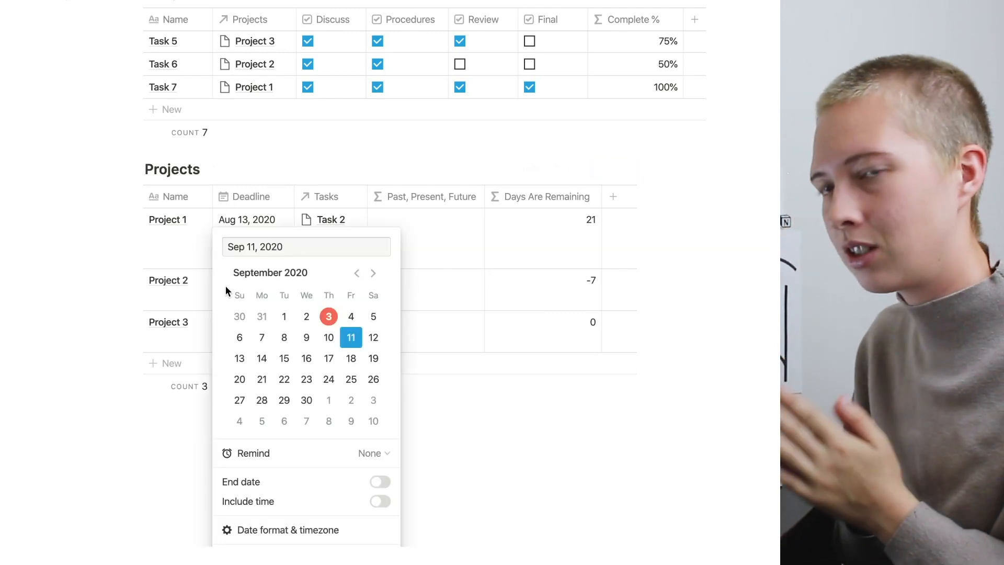
{"action": "key", "text": "Escape"}
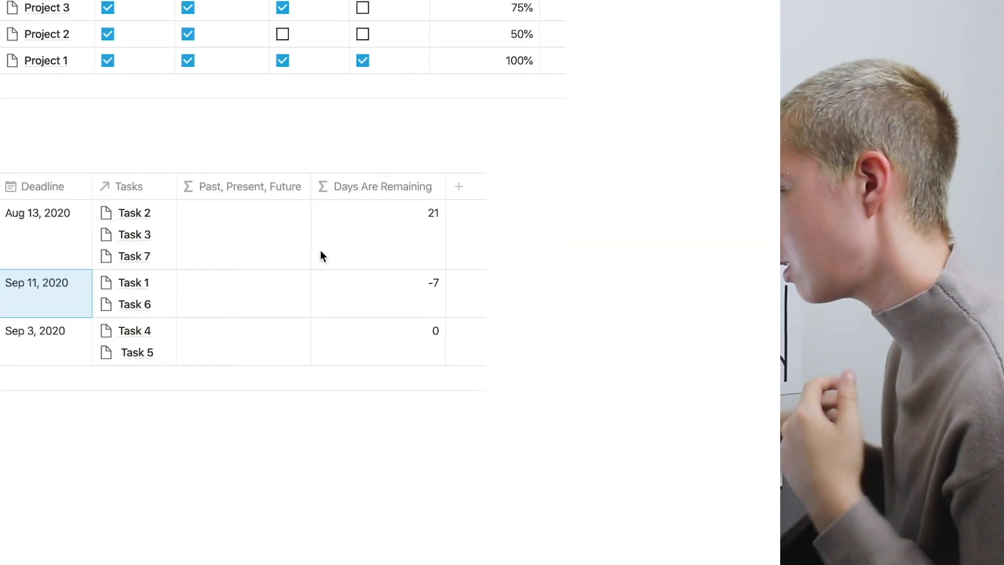
{"action": "left_click", "coordinate": [321, 252]}
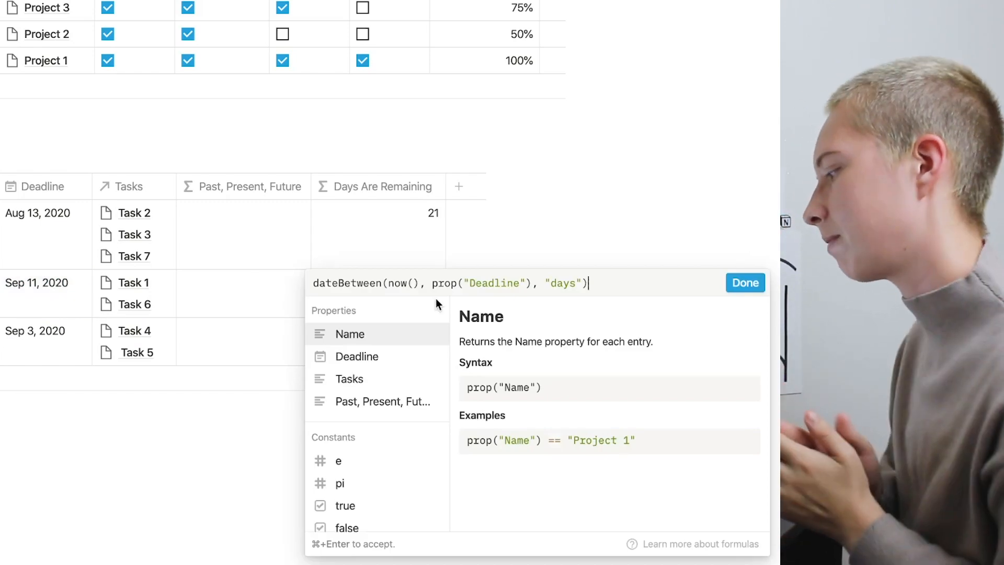
{"action": "left_click_drag", "start_coordinate": [532, 283], "coordinate": [432, 283]}
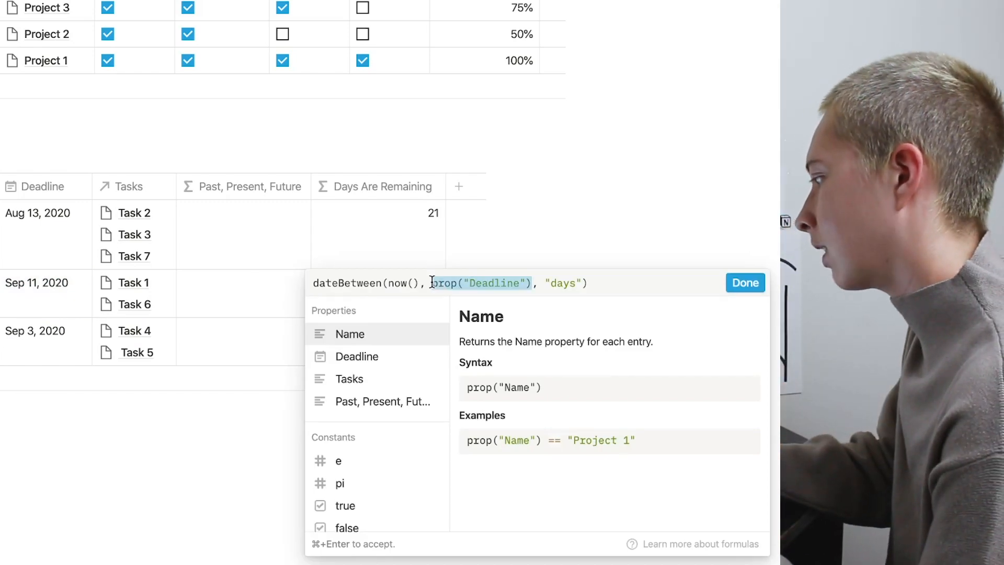
{"action": "key", "text": "super+x"}
{"action": "left_click_drag", "start_coordinate": [421, 283], "coordinate": [386, 283]}
{"action": "key", "text": "super+v"}
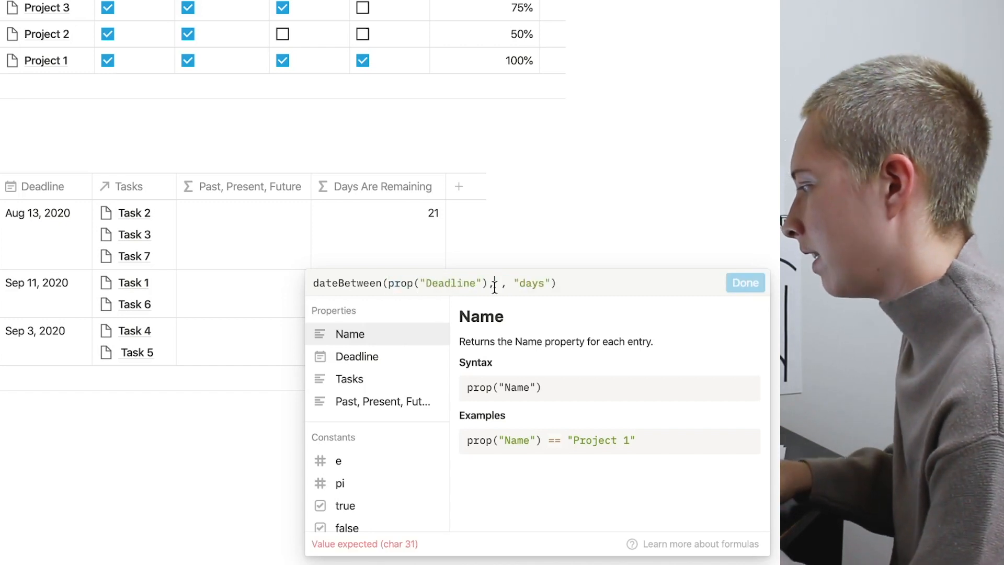
{"action": "type", "text": "now()"}
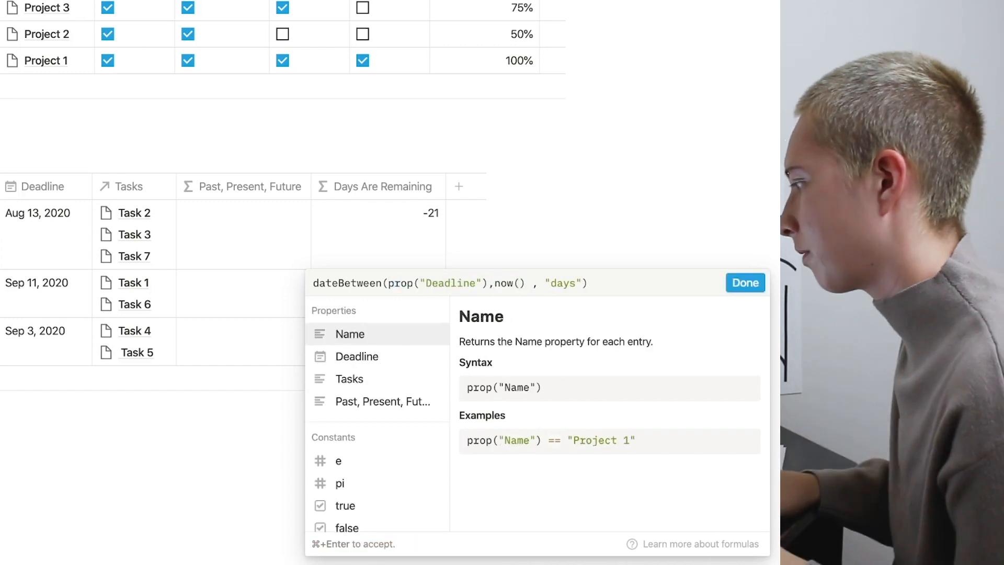
Tidy the spacing around now() so the formula reads dateBetween(prop("Deadline"), now(), "days").
{"action": "left_click", "coordinate": [539, 283]}
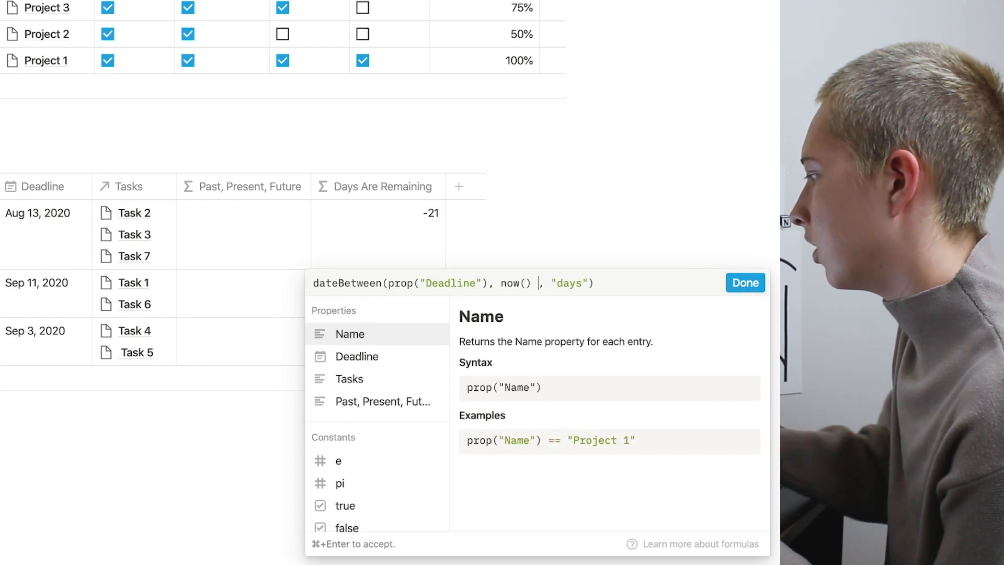
{"action": "key", "text": "BackSpace"}
{"action": "left_click_drag", "start_coordinate": [388, 285], "coordinate": [488, 286]}
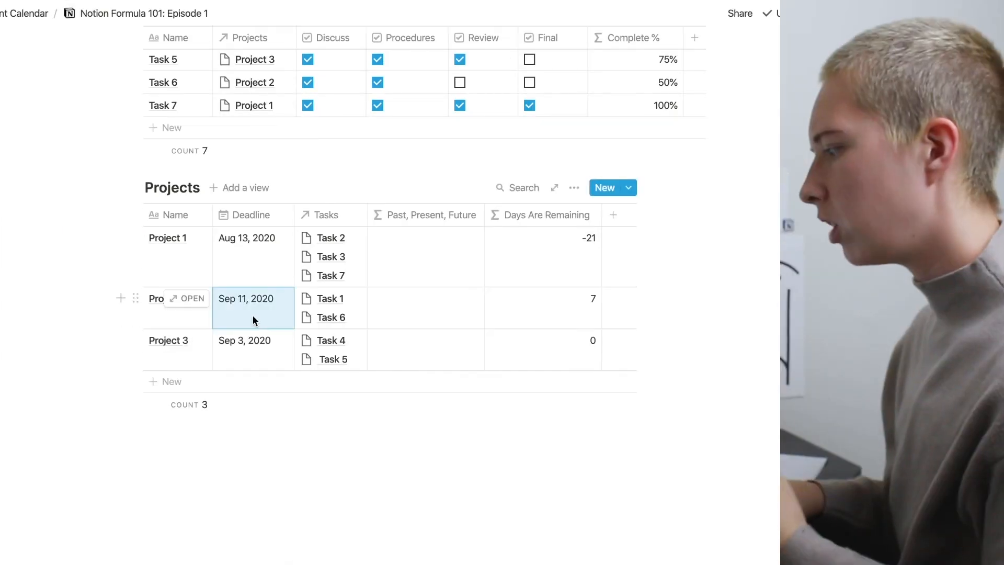
Try Sep 4, 2020 as the deadline of Project 2 to test the Days Are Remaining formula.
{"action": "left_click", "coordinate": [253, 298]}
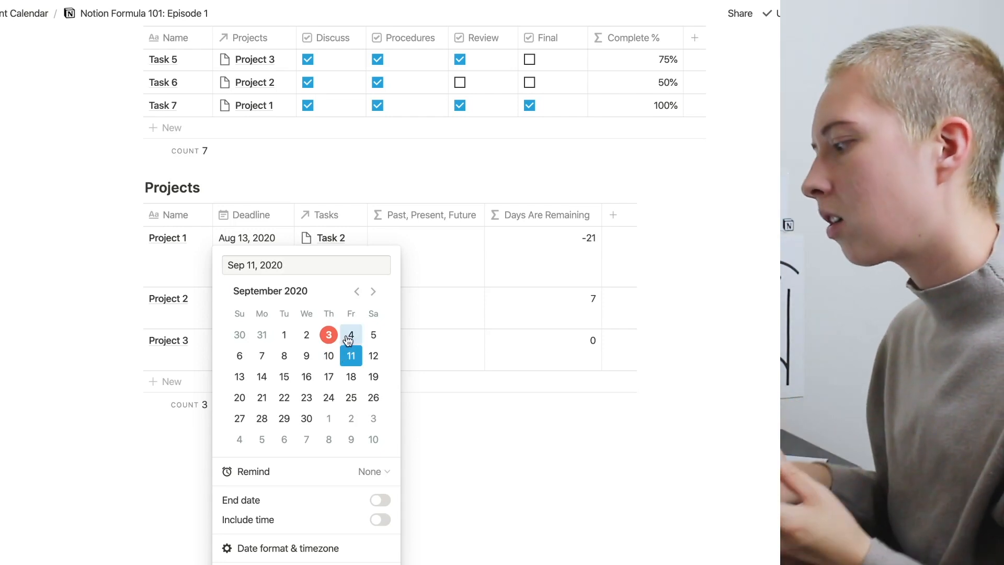
{"action": "left_click", "coordinate": [348, 340]}
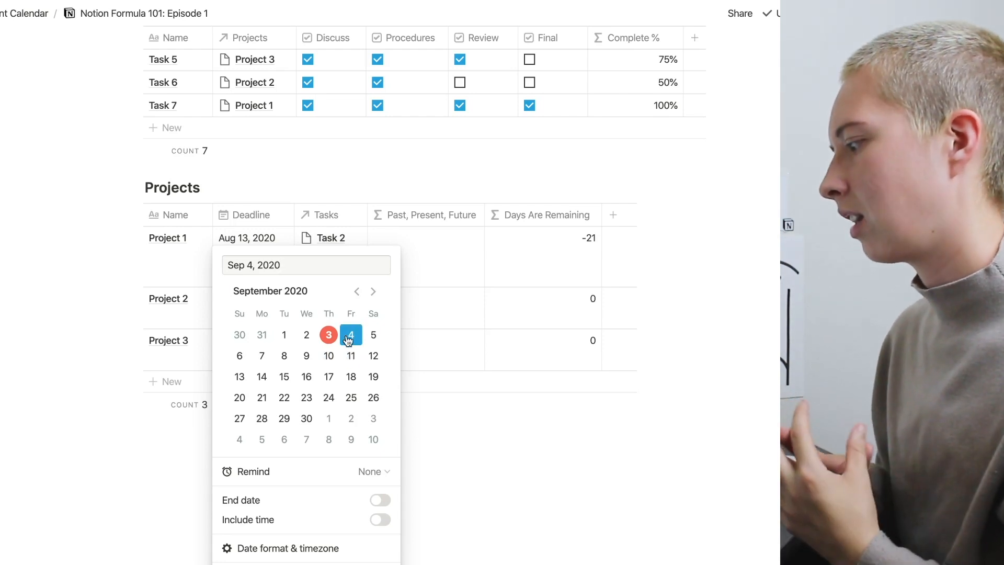
{"action": "left_click", "coordinate": [529, 365]}
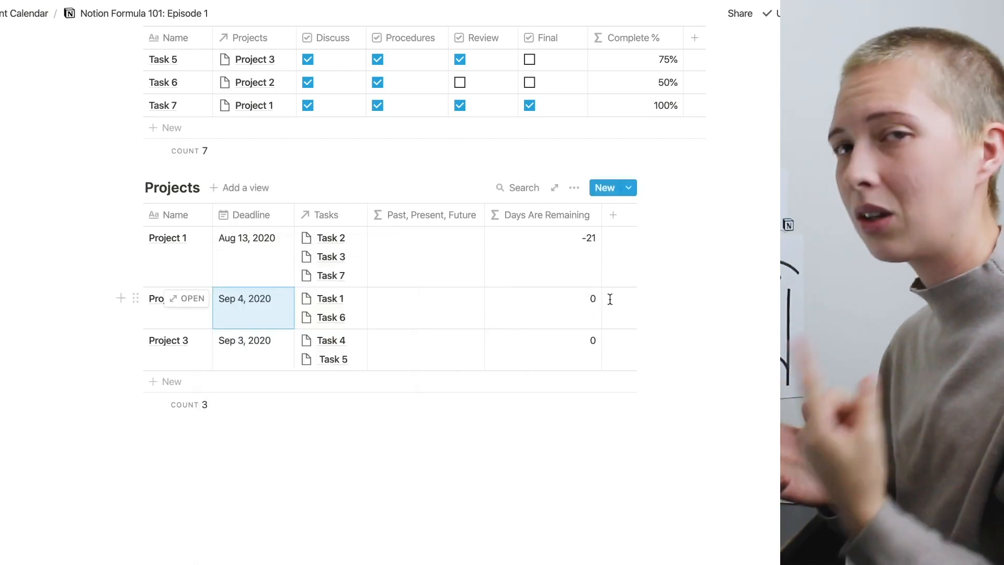
Switch the time option on and off for Project 2's deadline and set the date back to Sep 11, 2020.
{"action": "left_click", "coordinate": [265, 304]}
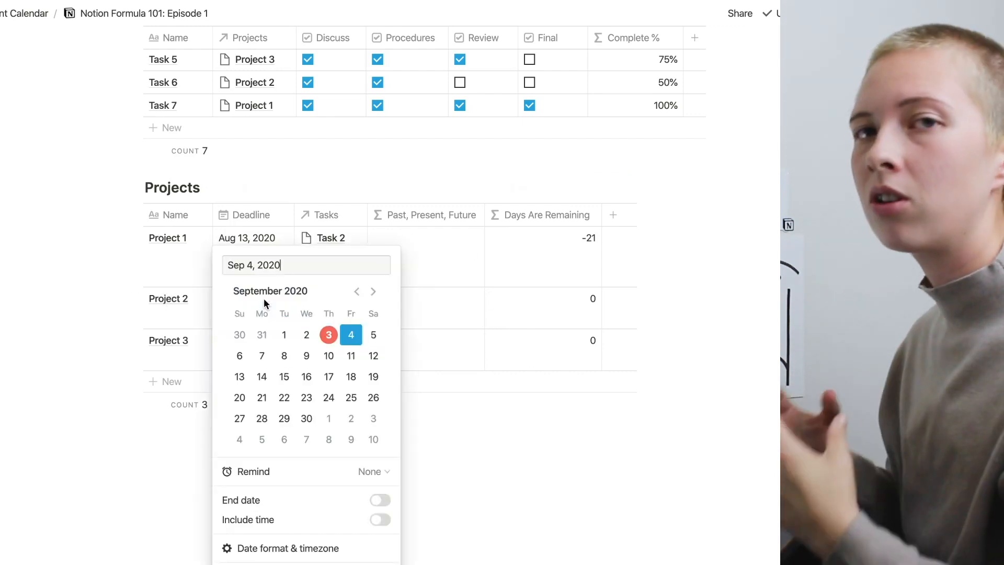
{"action": "mouse_move", "coordinate": [573, 6]}
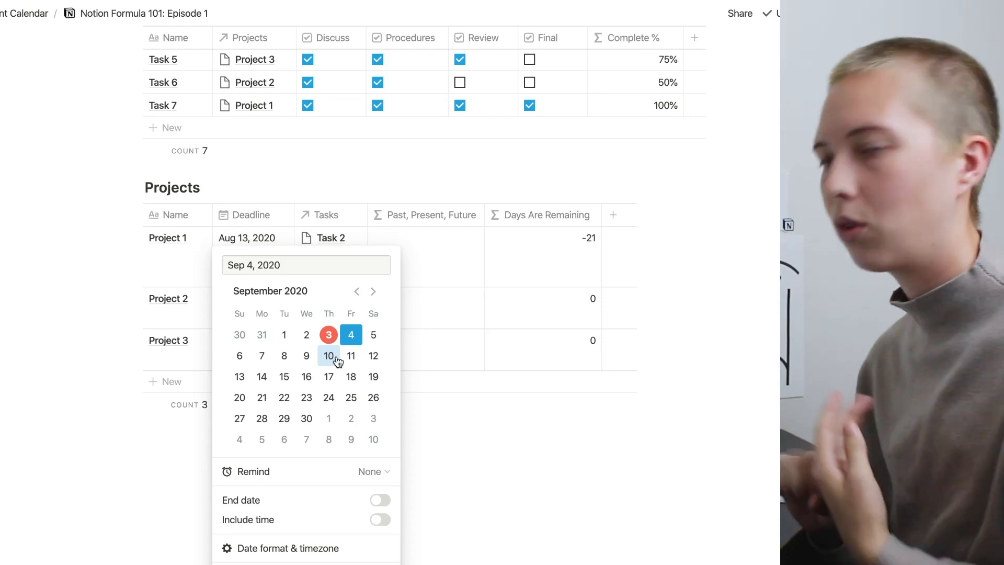
{"action": "left_click", "coordinate": [380, 520]}
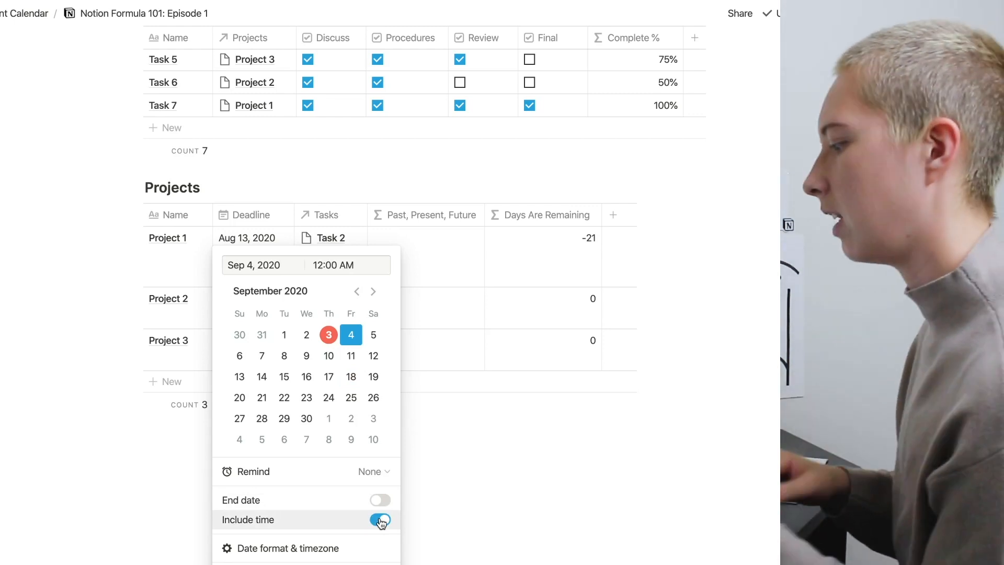
{"action": "left_click", "coordinate": [380, 520]}
{"action": "left_click", "coordinate": [351, 355]}
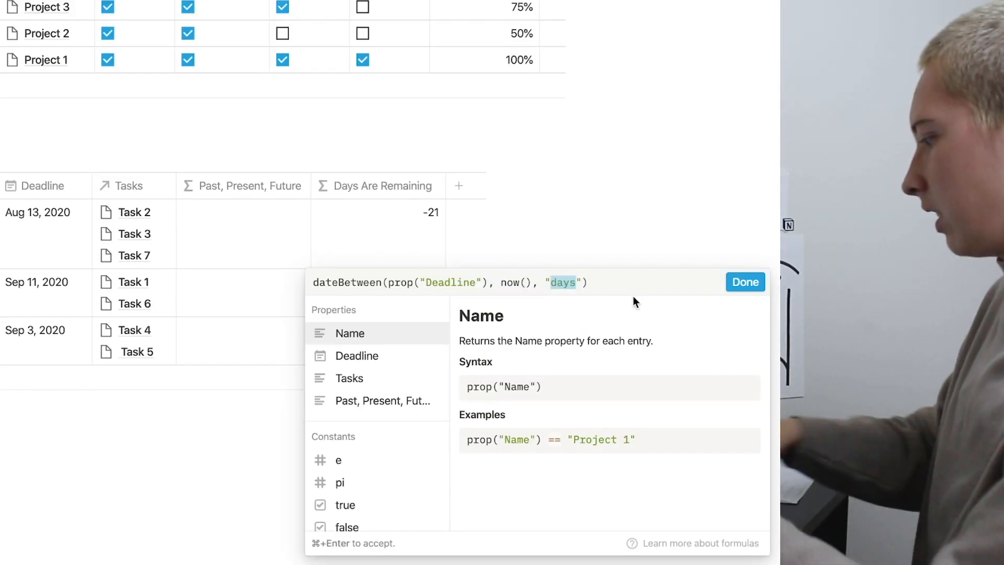
Change the Days Are Remaining formula to ceil(dateBetween(prop("Deadline"), now(), "hours") / 24).
{"action": "type", "text": "hours"}
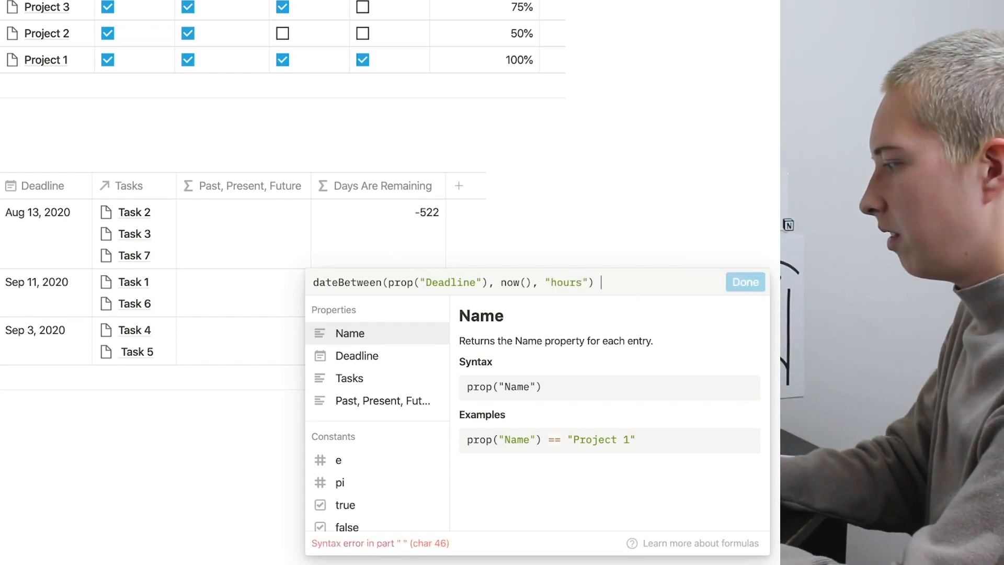
{"action": "type", "text": "/ 24"}
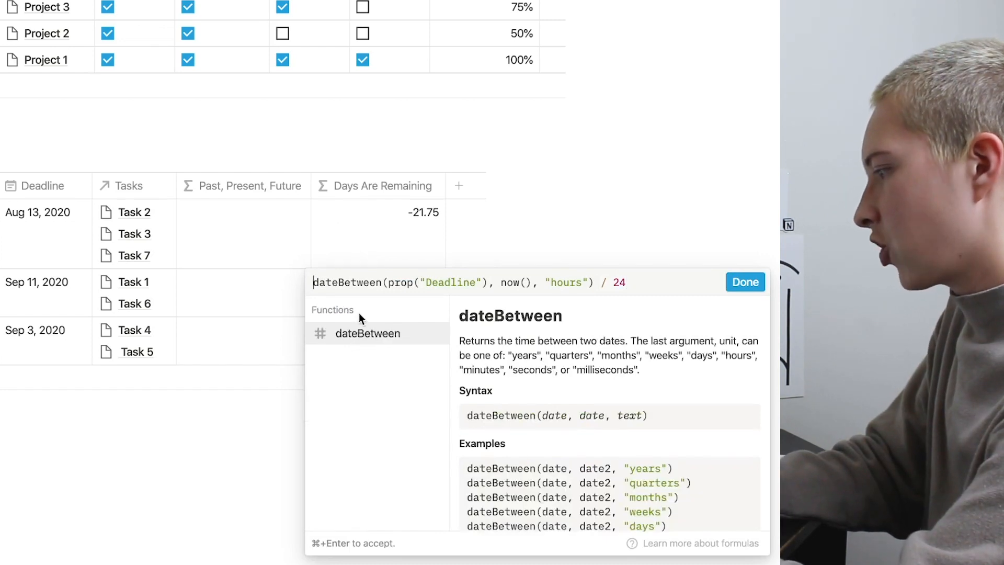
{"action": "type", "text": "ceil"}
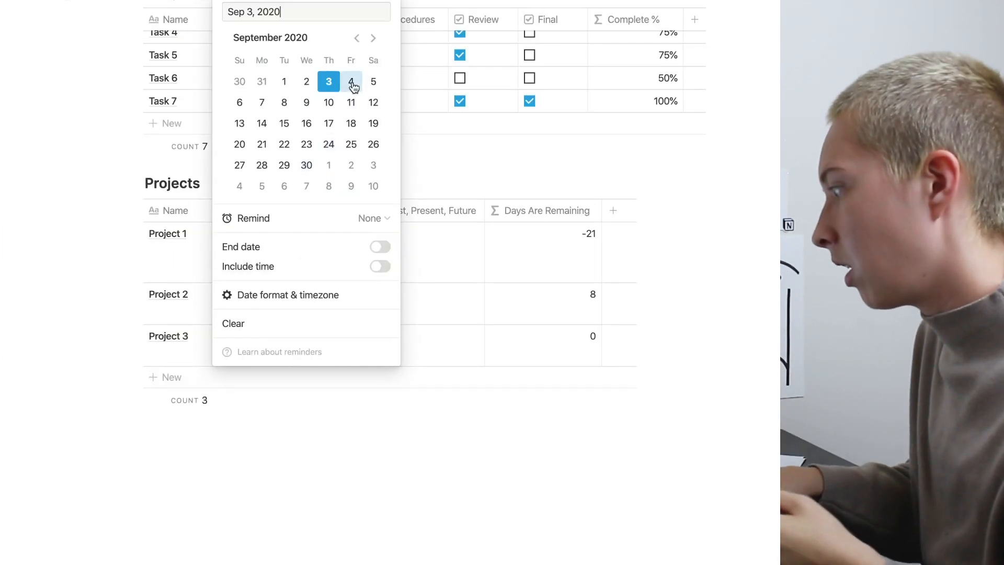
Test Project 3's deadline with Sep 4, Sep 5 and Sep 11, 2020, and set it back to Sep 3, 2020.
{"action": "left_click", "coordinate": [352, 82]}
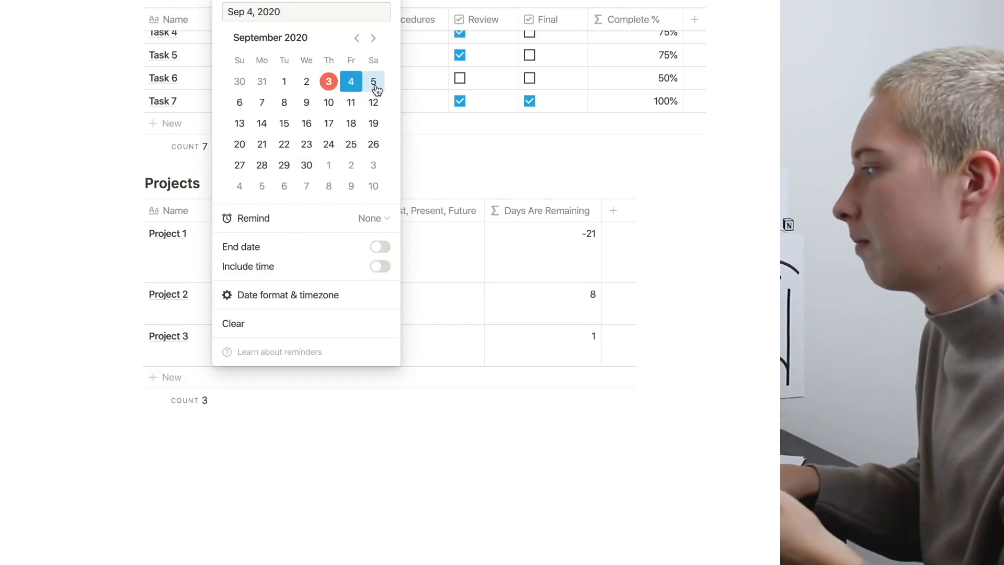
{"action": "left_click", "coordinate": [373, 83]}
{"action": "left_click", "coordinate": [356, 102]}
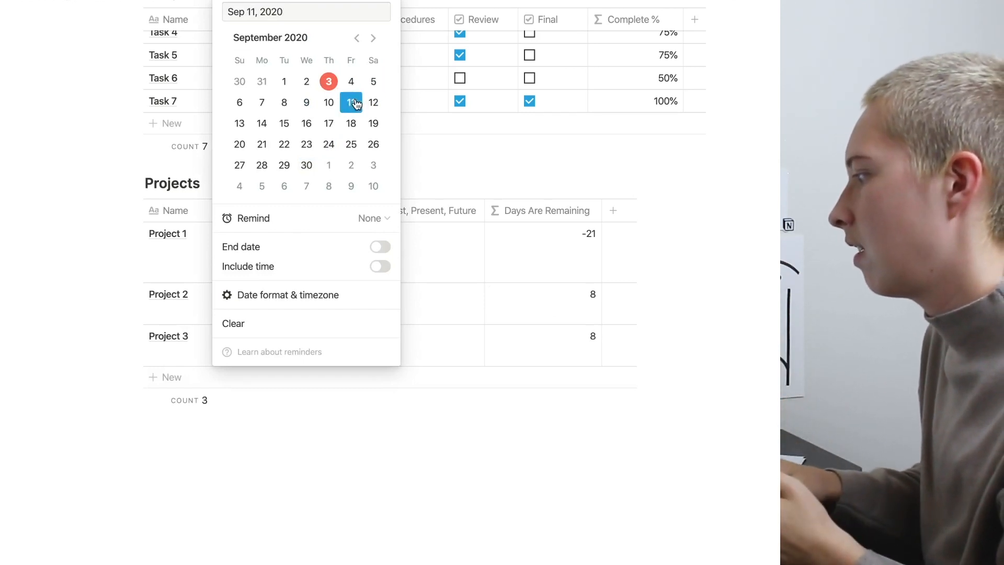
{"action": "left_click", "coordinate": [331, 83]}
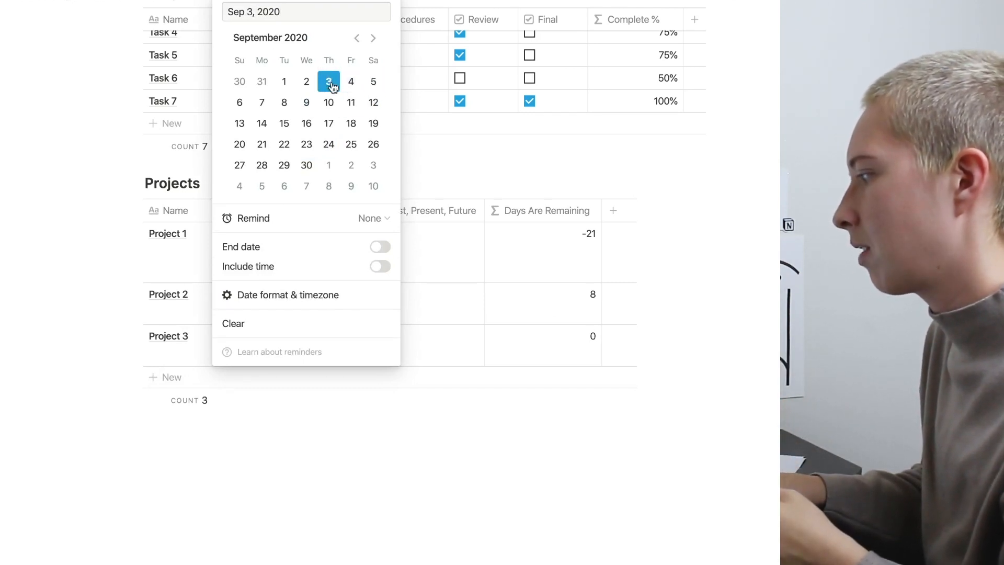
{"action": "left_click", "coordinate": [569, 257]}
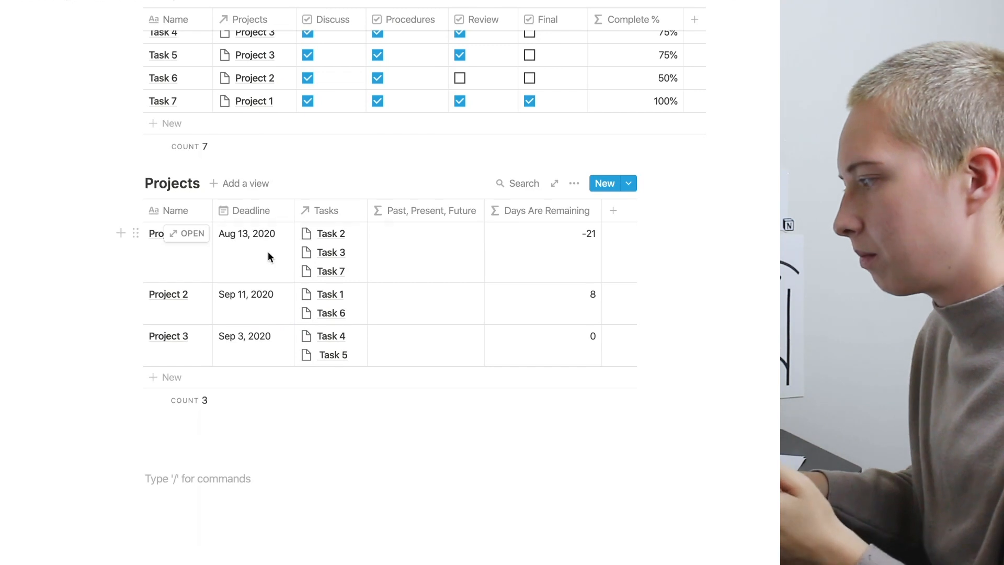
Expand All of the examples and add ceil(dateBetween(prop("Deadline"), now(), "hours") / 24) as a new line below the last formula.
{"action": "left_click", "coordinate": [268, 257]}
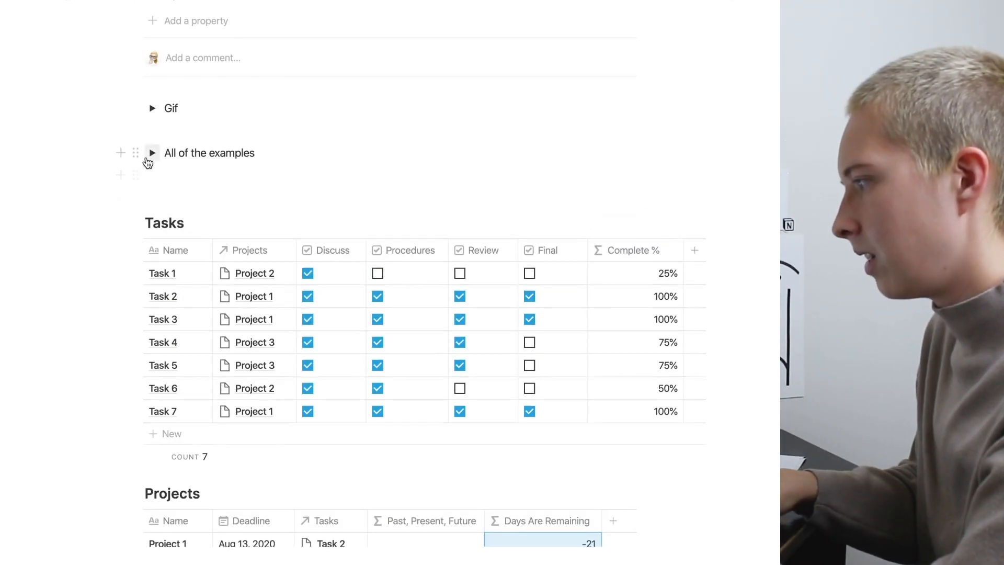
{"action": "left_click", "coordinate": [151, 154]}
{"action": "scroll", "coordinate": [252, 218], "scroll_direction": "down", "scroll_amount": 1}
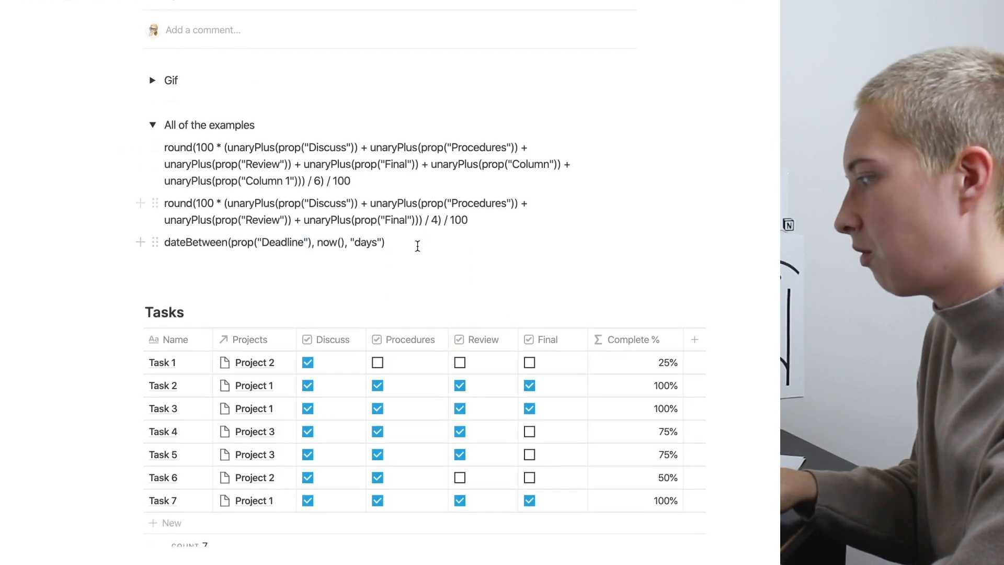
{"action": "key", "text": "Return"}
{"action": "type", "text": "ceil(dateBetween(prop(\"Deadline\"), now(), \"hours\") / 24)"}
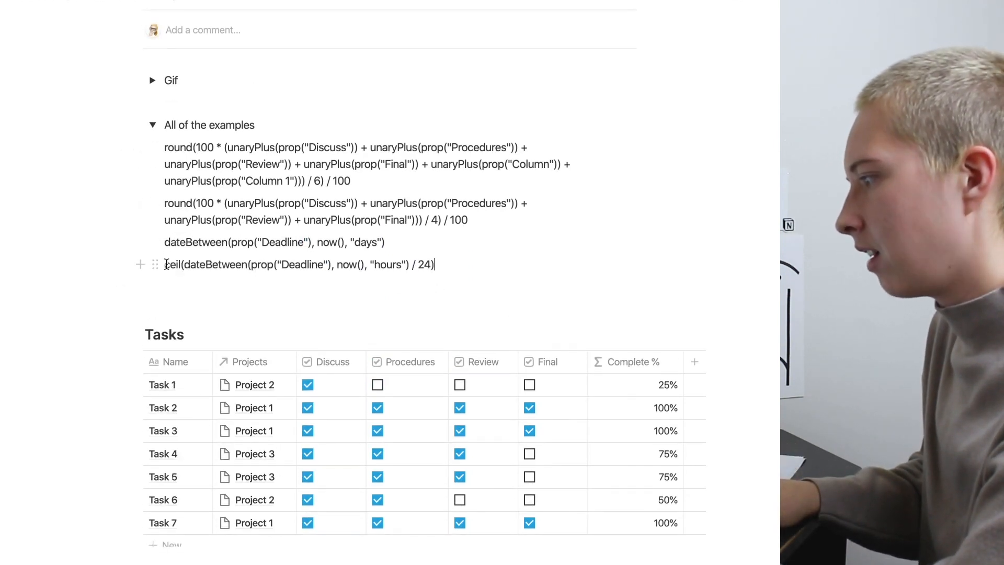
{"action": "left_click", "coordinate": [170, 264]}
{"action": "left_click_drag", "start_coordinate": [372, 264], "coordinate": [439, 265]}
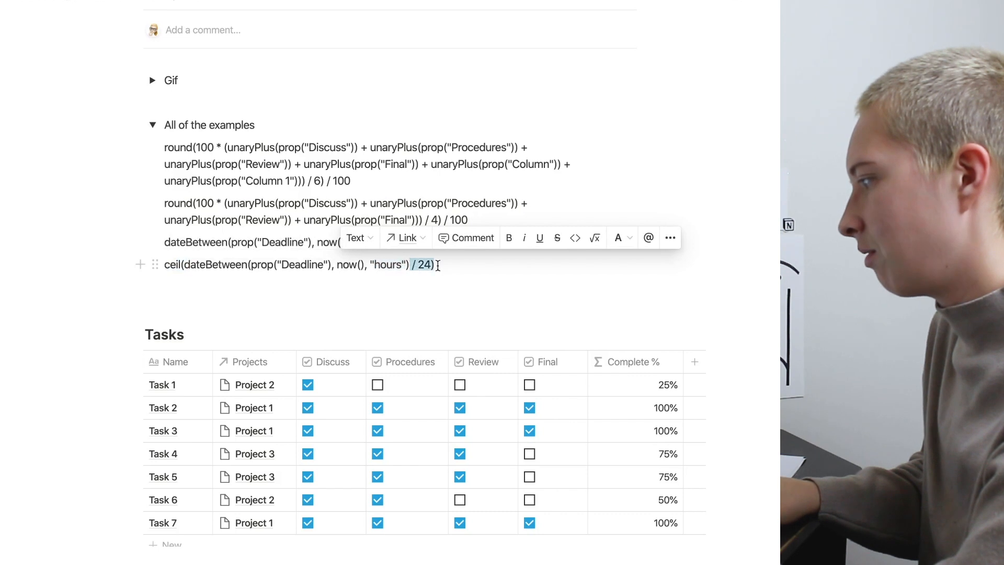
{"action": "left_click", "coordinate": [438, 265]}
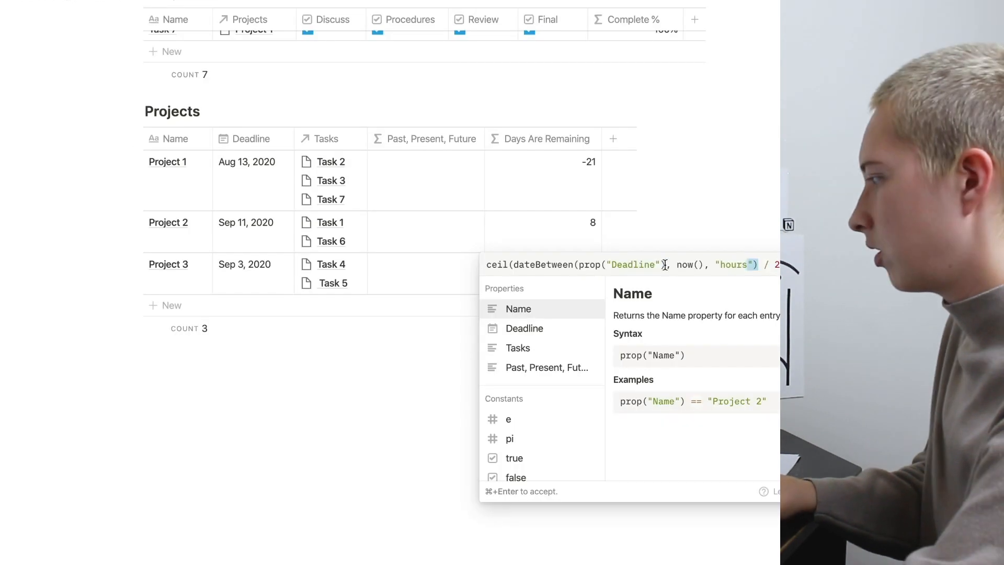
Reuse the dateBetween expression from Days Are Remaining as the Past, Present, Future formula, with its unit changed to "days".
{"action": "left_click_drag", "start_coordinate": [758, 265], "coordinate": [513, 266]}
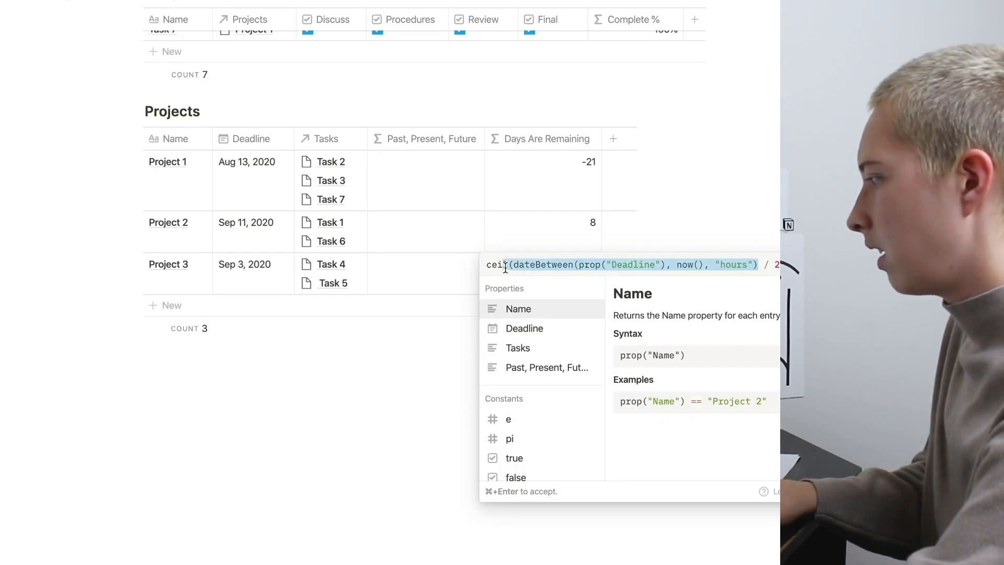
{"action": "key", "text": "super+x"}
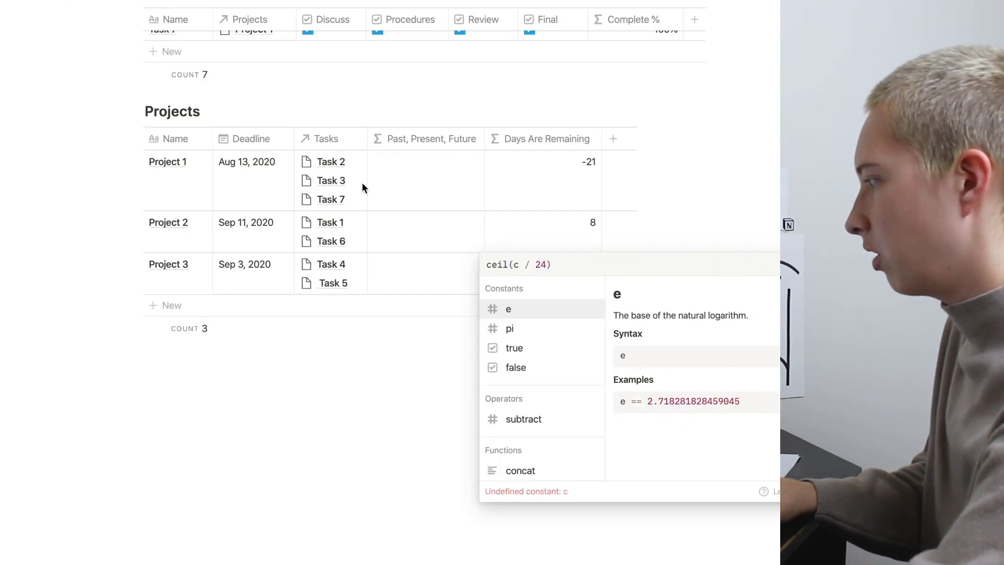
{"action": "left_click", "coordinate": [369, 184]}
{"action": "key", "text": "super+v"}
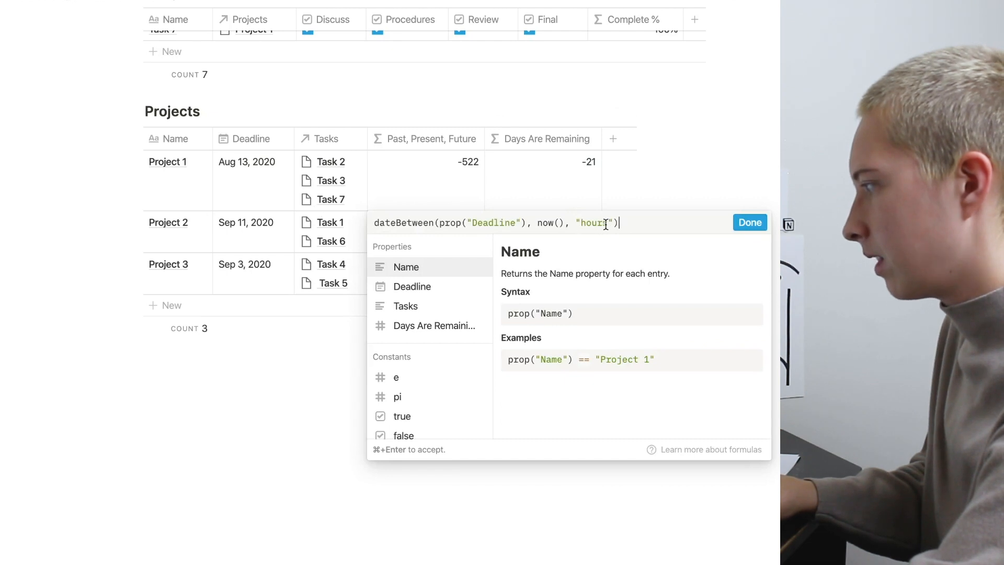
{"action": "left_click_drag", "start_coordinate": [590, 224], "coordinate": [580, 224]}
{"action": "type", "text": "days"}
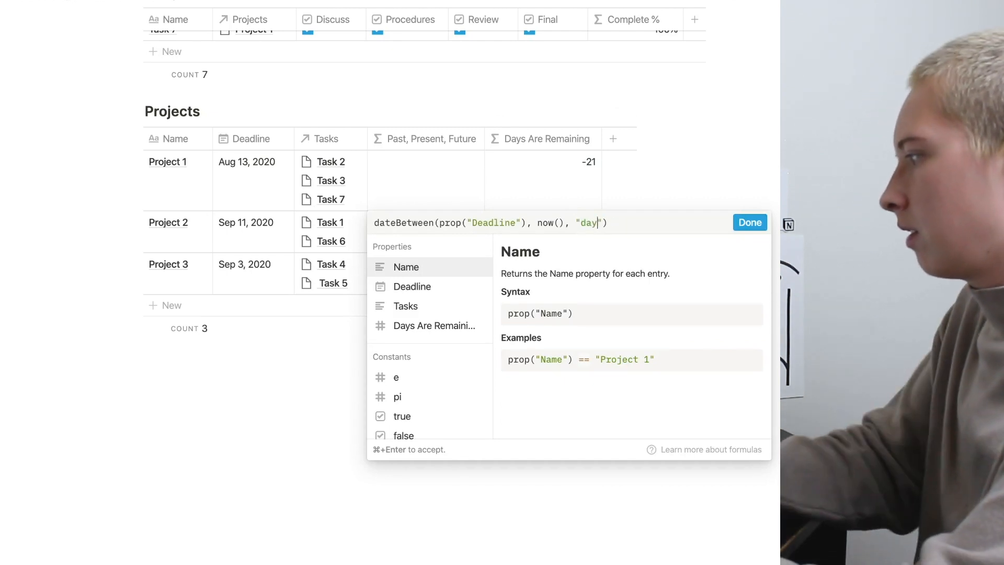
{"action": "left_click", "coordinate": [751, 223]}
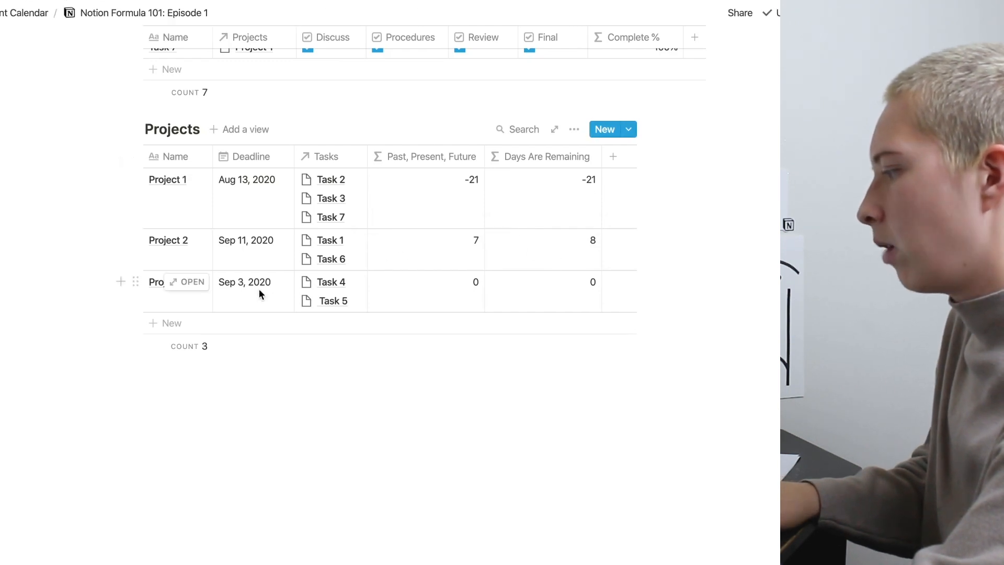
Try Sep 2 and Sep 4, 2020 as Project 3's deadline to compare both formulas, and restore Sep 3, 2020.
{"action": "left_click", "coordinate": [259, 288]}
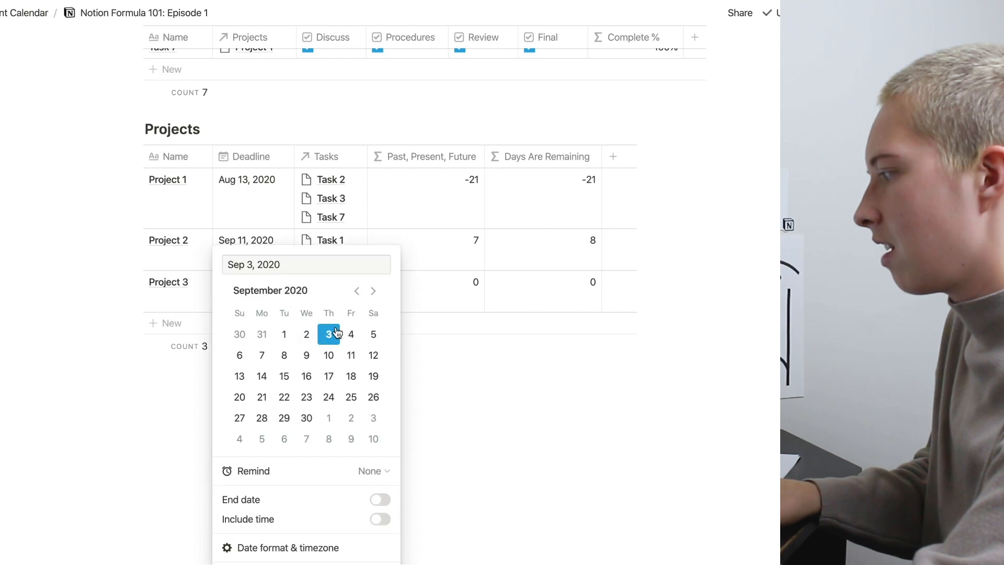
{"action": "left_click", "coordinate": [307, 336]}
{"action": "left_click", "coordinate": [329, 339]}
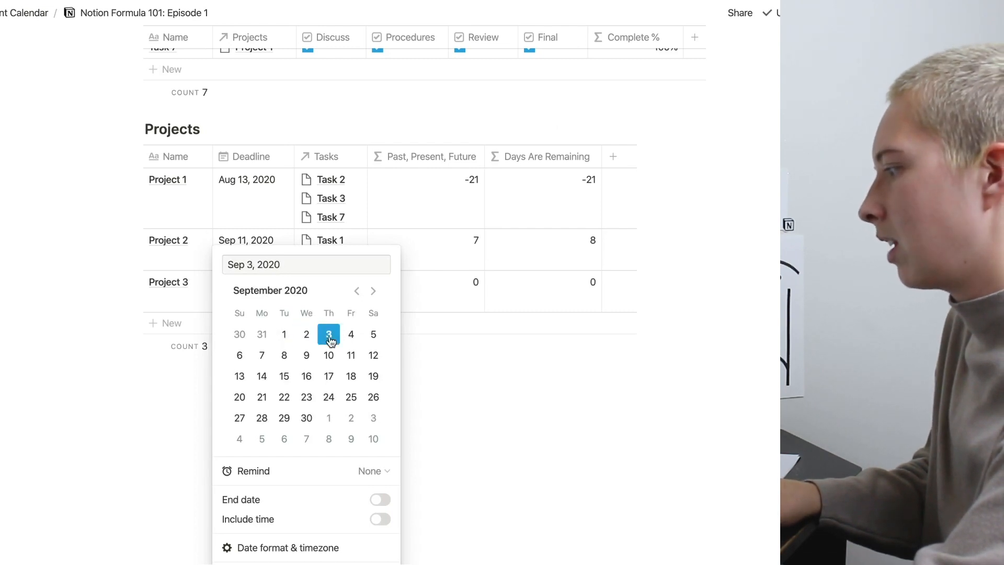
{"action": "left_click", "coordinate": [351, 338]}
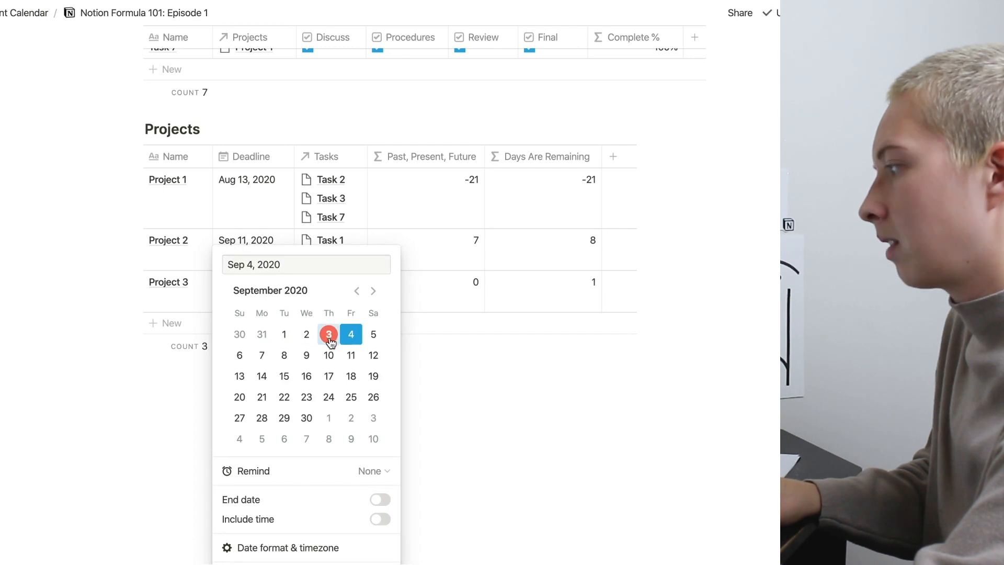
{"action": "left_click", "coordinate": [329, 335]}
{"action": "key", "text": "Escape"}
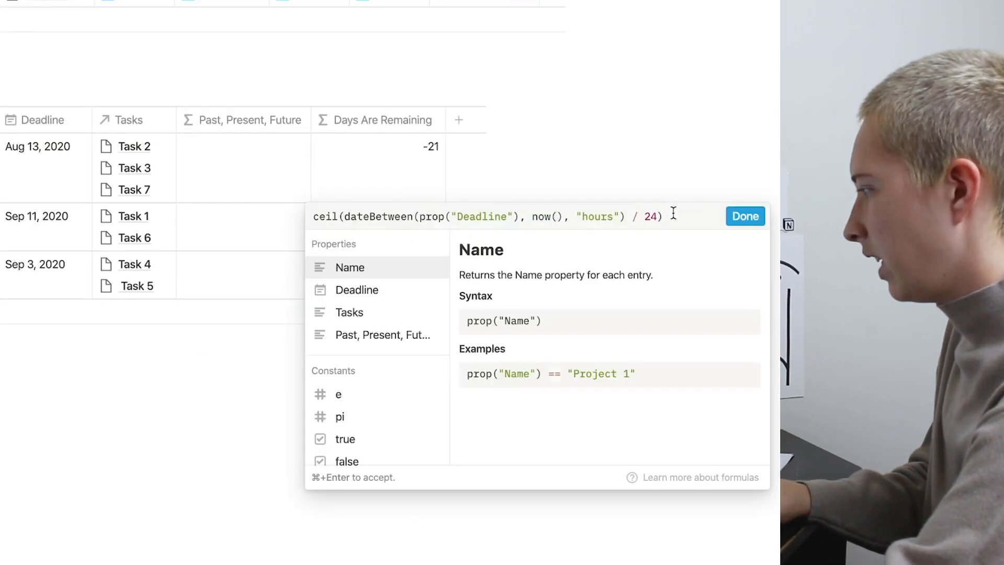
Replace the whole Days Are Remaining formula with sign(dateBetween(prop("Deadline"), now(), "hours")).
{"action": "left_click_drag", "start_coordinate": [672, 215], "coordinate": [315, 205]}
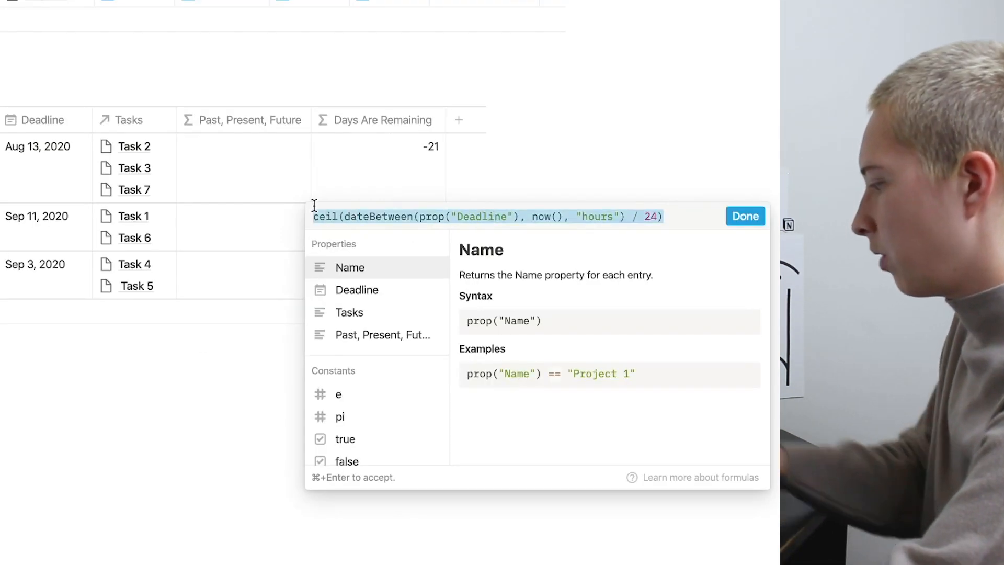
{"action": "key", "text": "BackSpace"}
{"action": "type", "text": "sign()"}
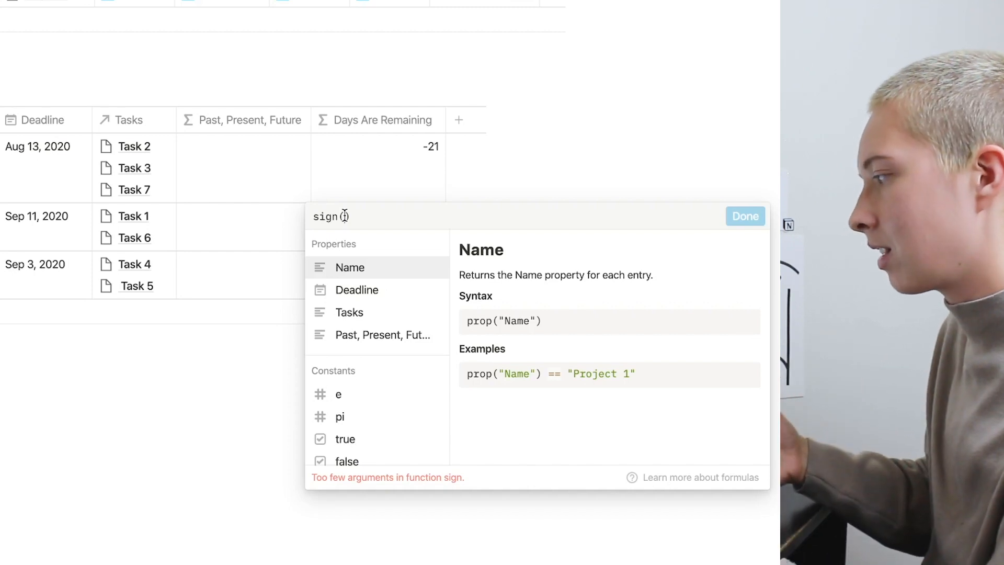
{"action": "key", "text": "super+v"}
{"action": "left_click_drag", "start_coordinate": [367, 217], "coordinate": [601, 220]}
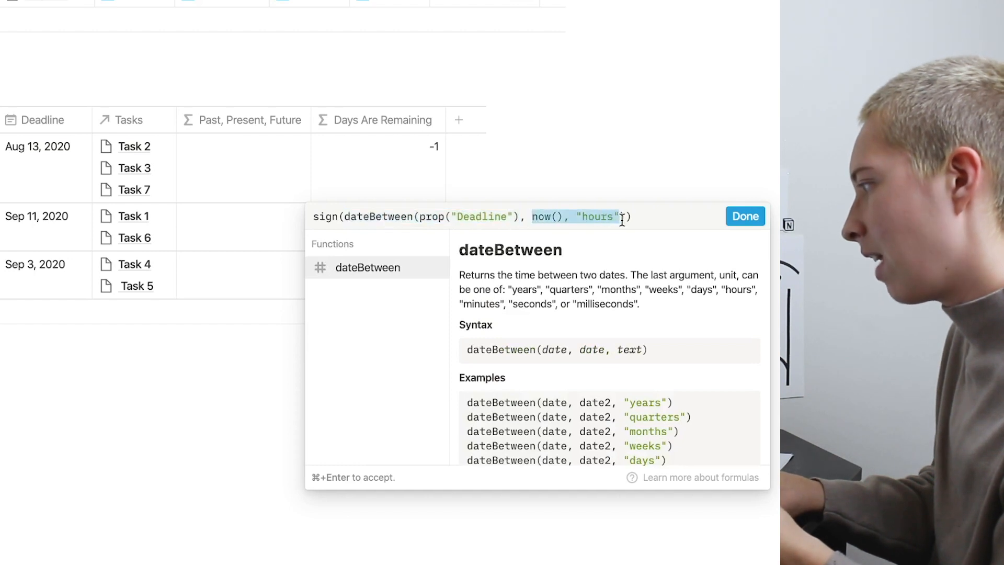
Extend the Days Are Remaining formula to sign(ceil(dateBetween(prop("Deadline"), now(), "hours") / 24)).
{"action": "left_click", "coordinate": [345, 217]}
{"action": "type", "text": "ceil("}
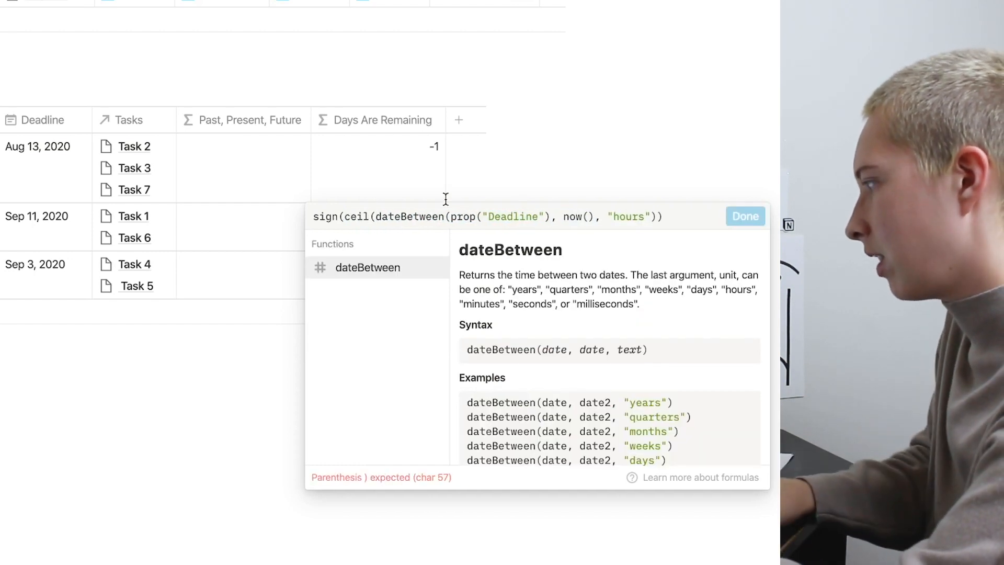
{"action": "left_click", "coordinate": [656, 218]}
{"action": "type", "text": "/"}
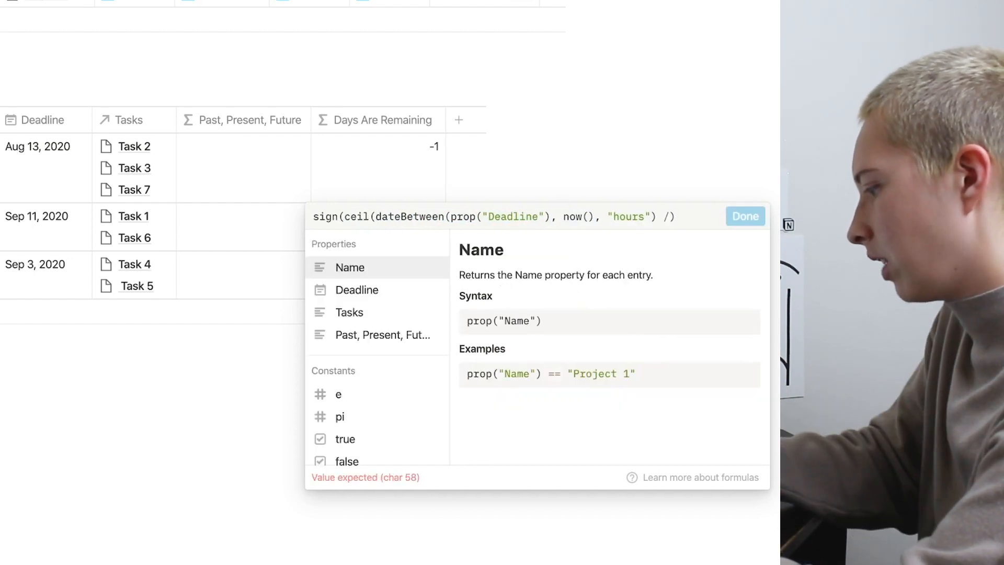
{"action": "type", "text": " 24"}
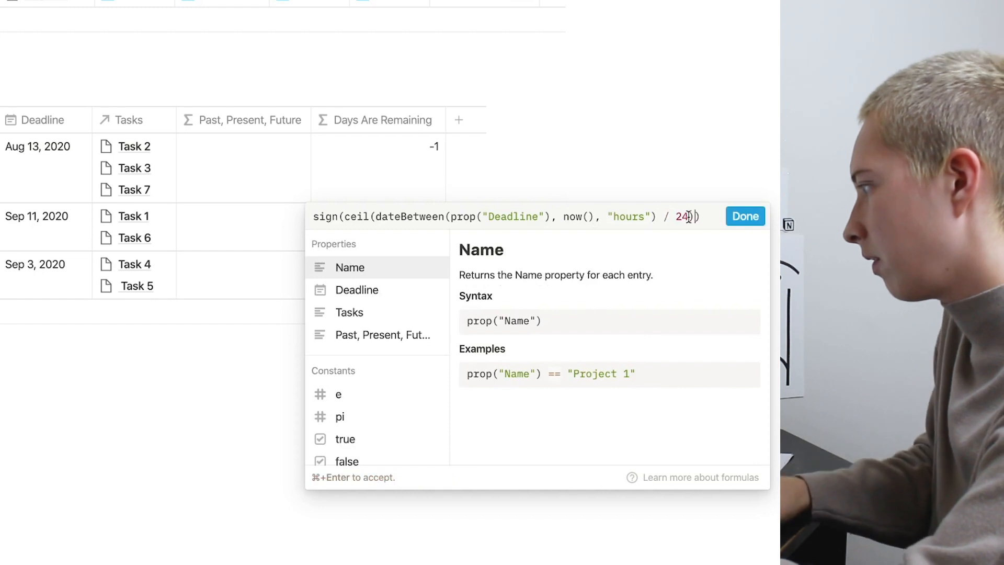
{"action": "key", "text": "Return"}
{"action": "left_click", "coordinate": [750, 286]}
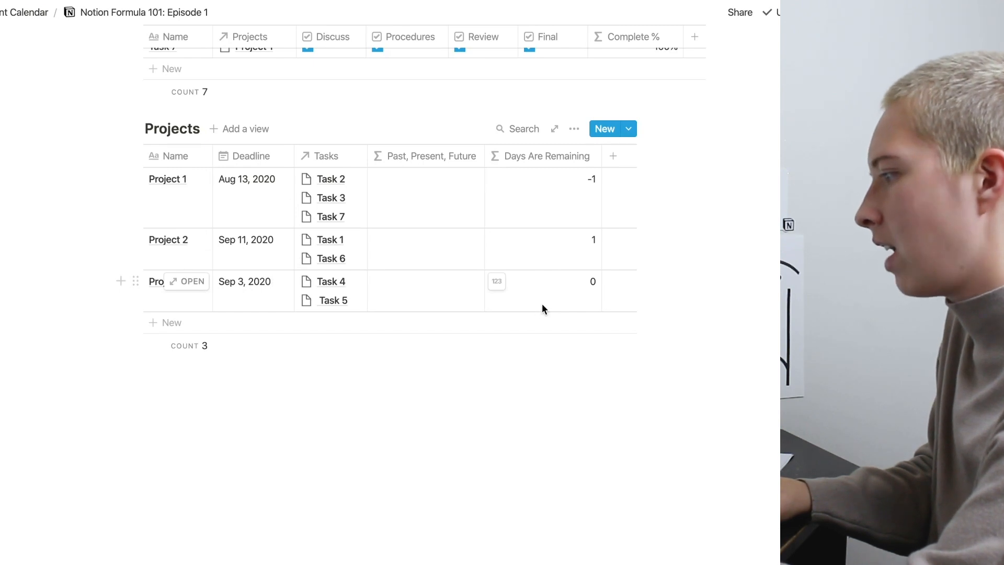
Try Sep 4, Sep 5 and Sep 6, 2020 as Project 3's deadline to test the sign formula, and restore Sep 3, 2020.
{"action": "left_click", "coordinate": [265, 296]}
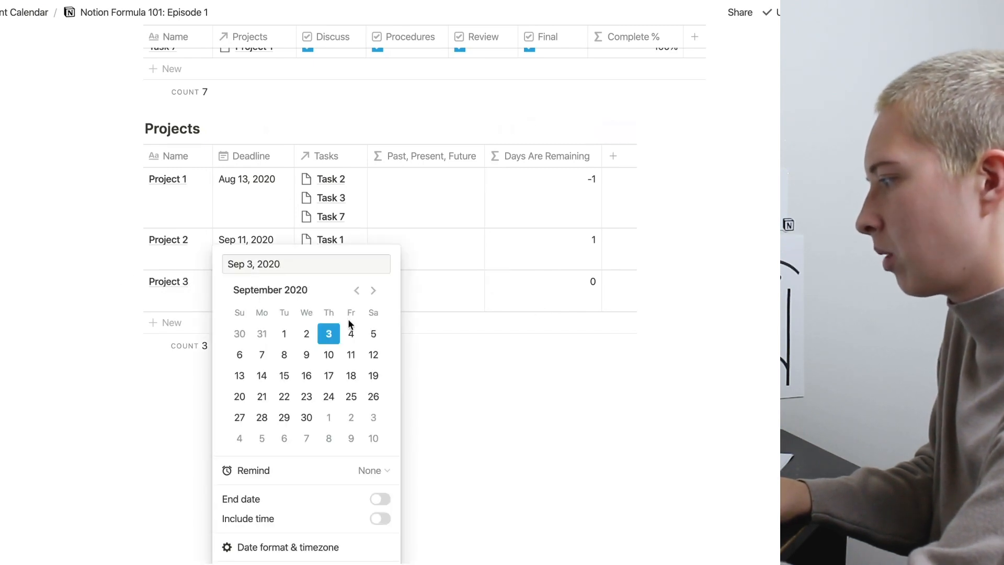
{"action": "left_click", "coordinate": [352, 335]}
{"action": "left_click", "coordinate": [373, 335]}
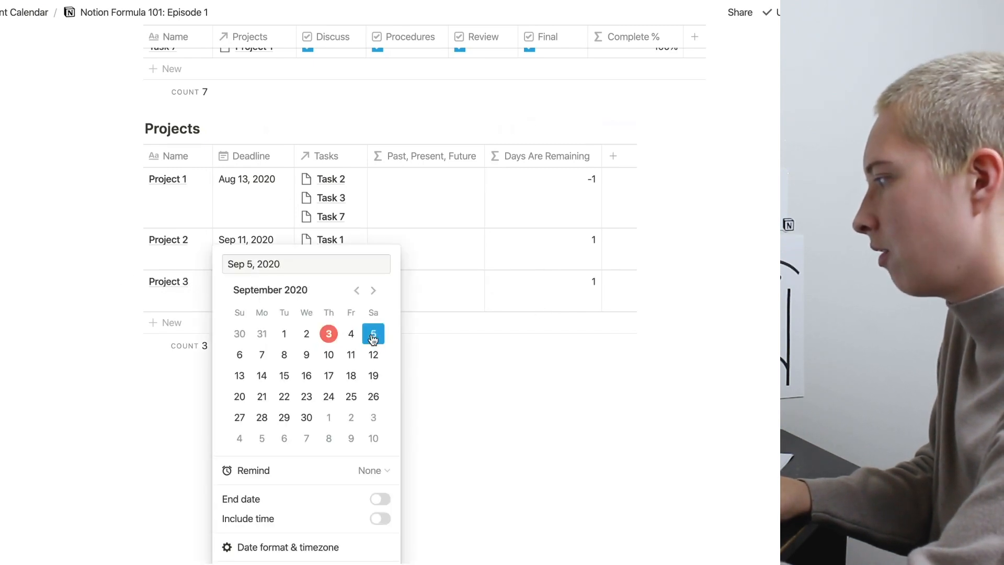
{"action": "left_click", "coordinate": [238, 356]}
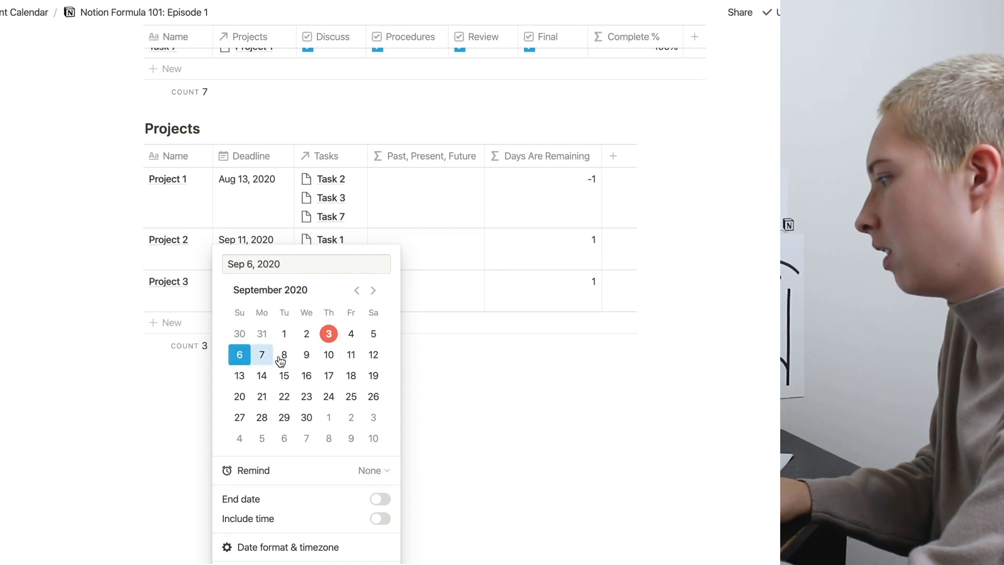
{"action": "left_click", "coordinate": [330, 336]}
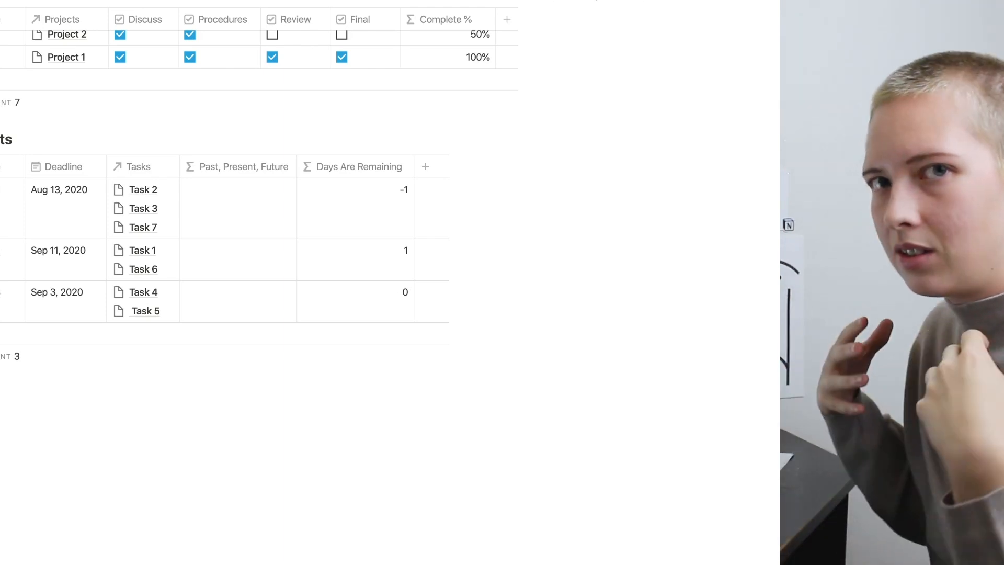
Replace the whole Days Are Remaining formula with sign(4) to test a positive number.
{"action": "left_click", "coordinate": [382, 200]}
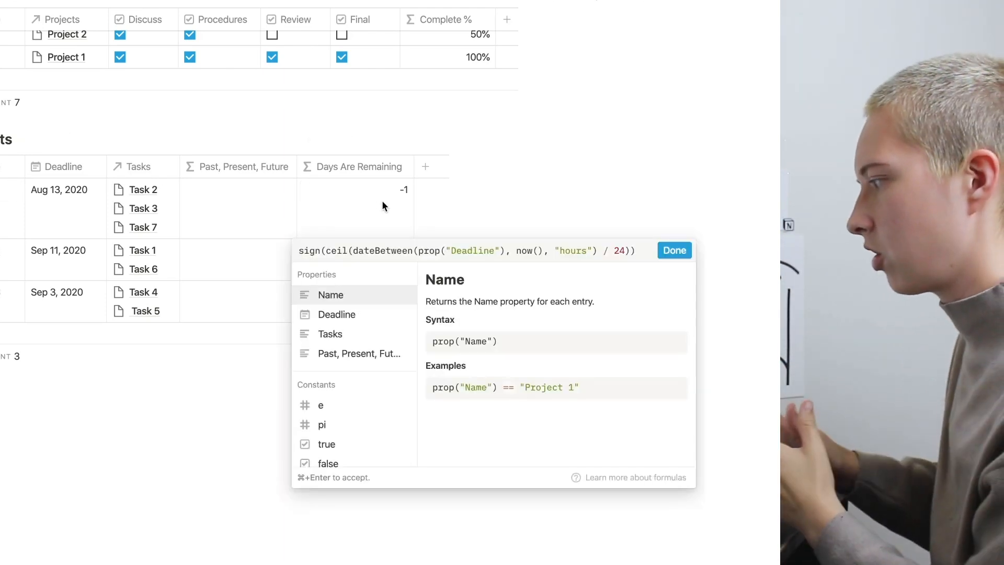
{"action": "key", "text": "super+a"}
{"action": "type", "text": "sign(4)"}
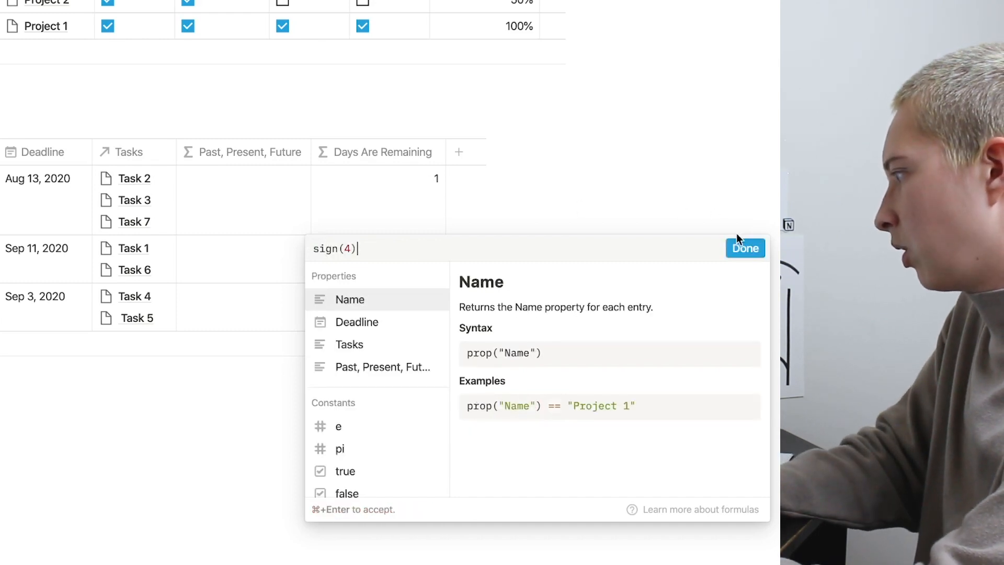
{"action": "left_click", "coordinate": [743, 245]}
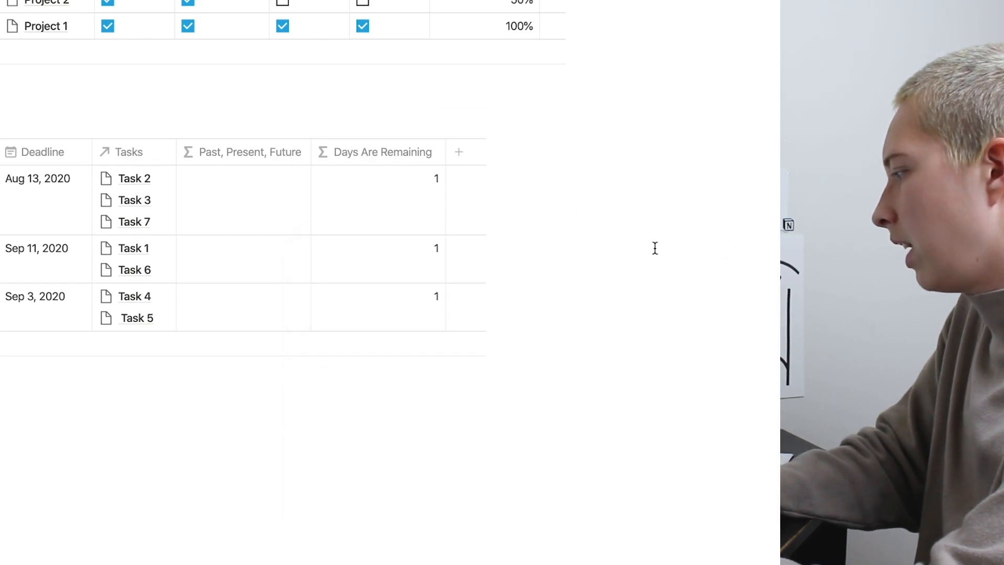
Try -4 and 0 as the number inside the sign function of the Days Are Remaining formula.
{"action": "left_click", "coordinate": [390, 194]}
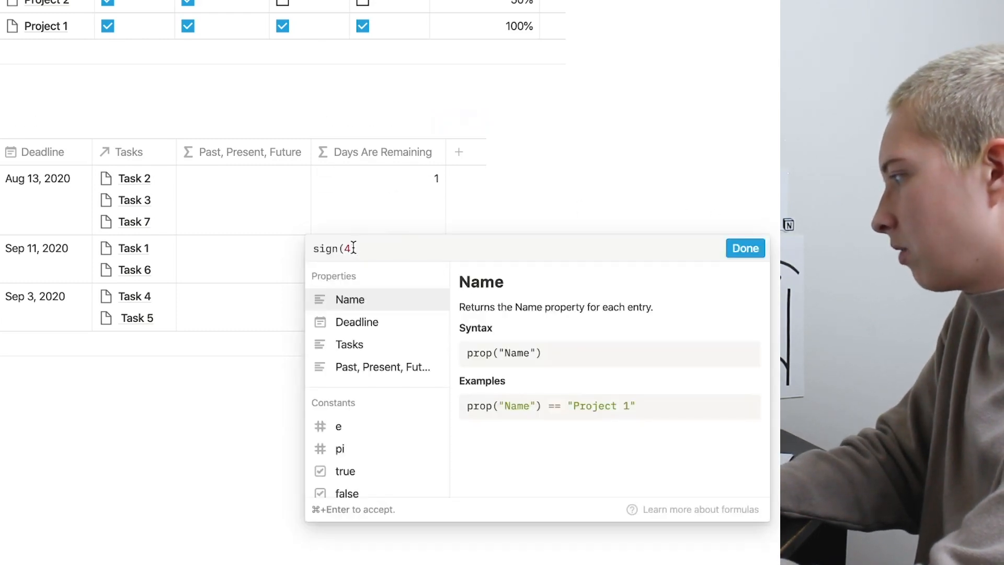
{"action": "type", "text": "-"}
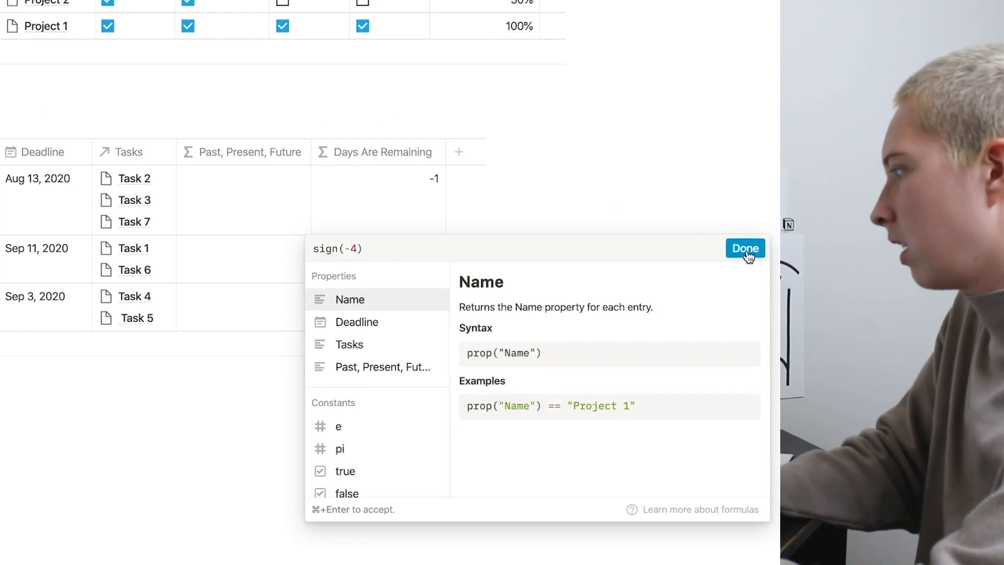
{"action": "left_click", "coordinate": [745, 248]}
{"action": "left_click", "coordinate": [365, 210]}
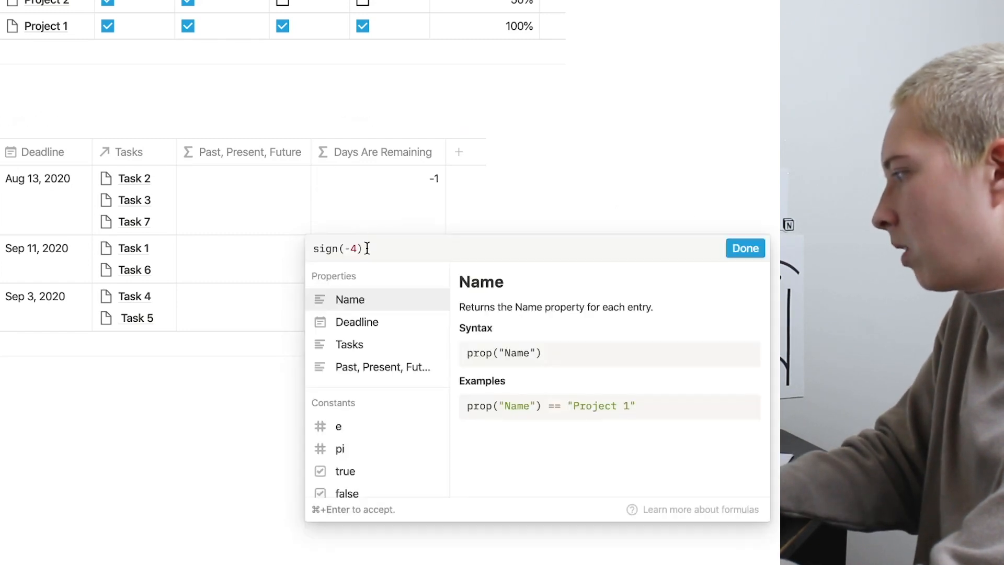
{"action": "key", "text": "BackSpace"}
{"action": "type", "text": "0"}
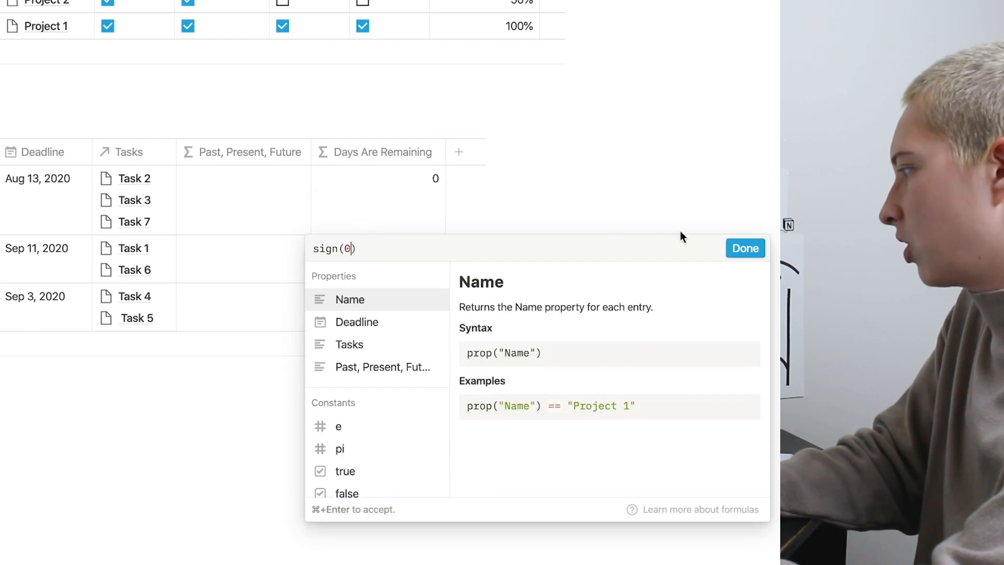
{"action": "left_click", "coordinate": [704, 230]}
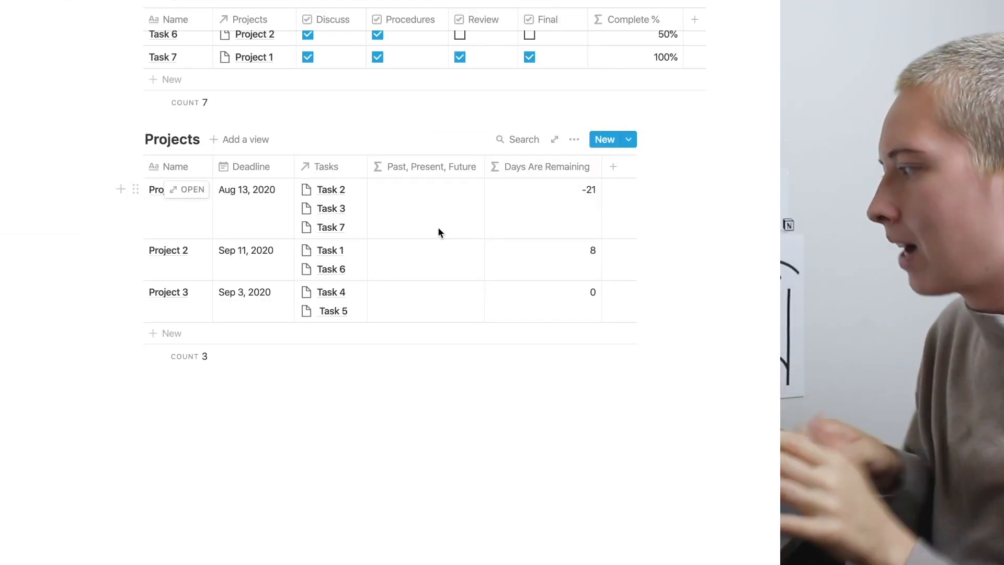
Enter prop("Deadline") == now() as the Past, Present, Future formula.
{"action": "left_click", "coordinate": [438, 227]}
{"action": "type", "text": "prop"}
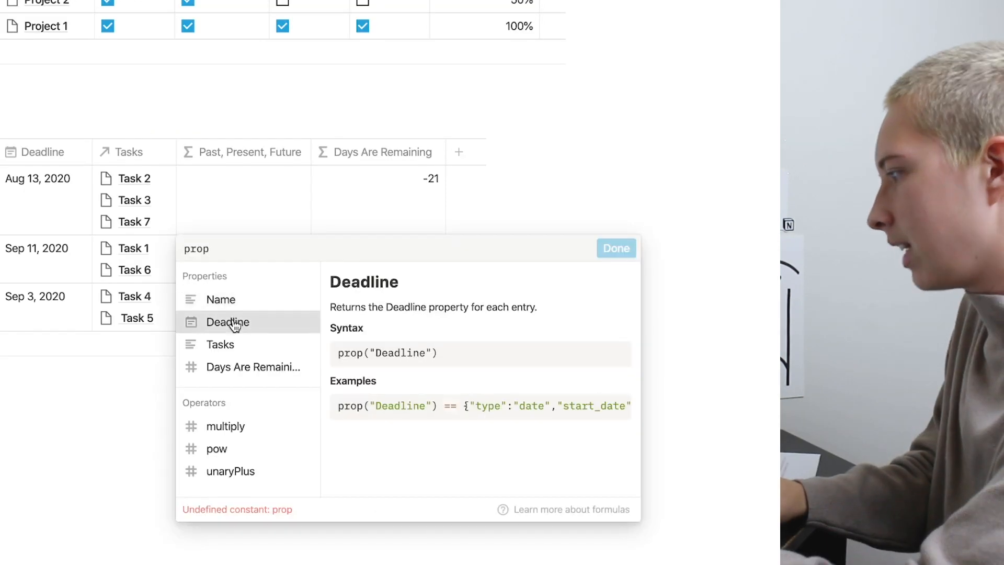
{"action": "left_click", "coordinate": [418, 317]}
{"action": "type", "text": "=="}
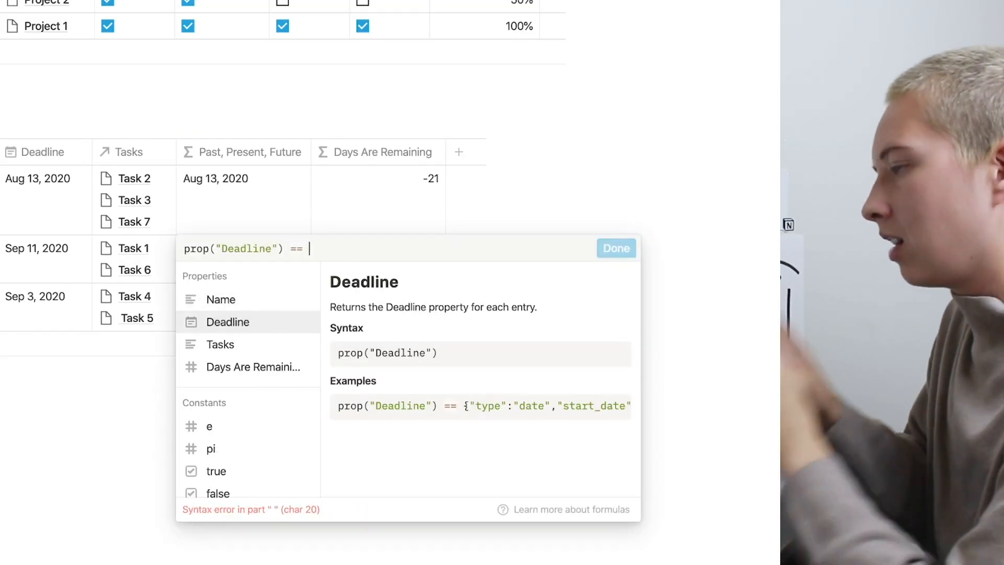
{"action": "key", "text": "BackSpace"}
{"action": "key", "text": "BackSpace"}
{"action": "key", "text": "BackSpace"}
{"action": "type", "text": "<"}
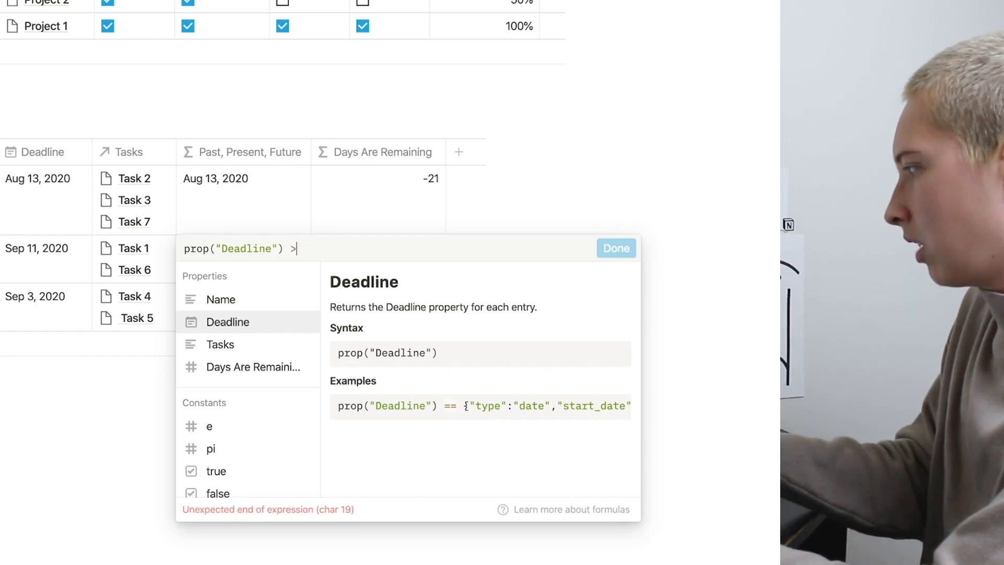
{"action": "key", "text": "BackSpace"}
{"action": "type", "text": "== now()"}
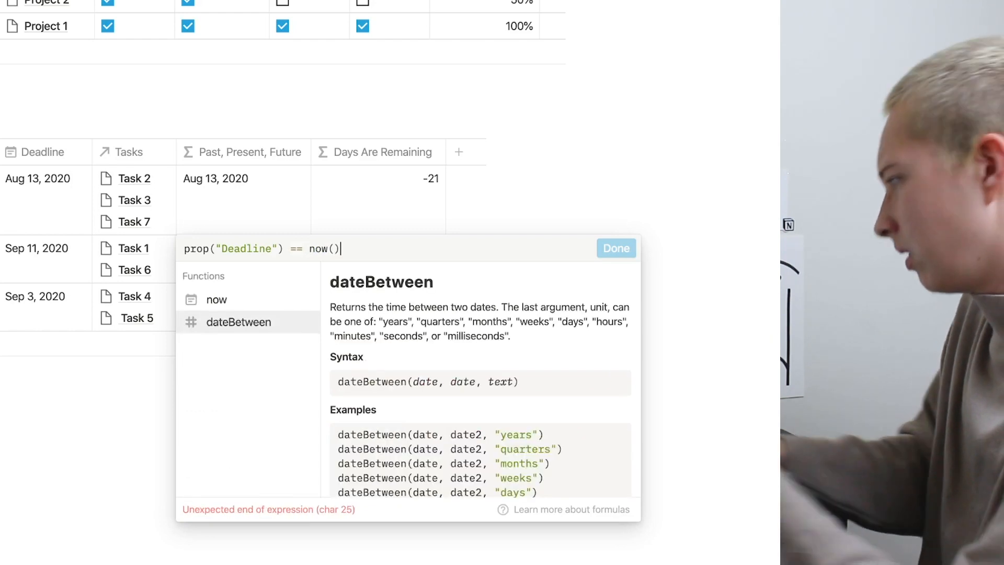
{"action": "key", "text": "Return"}
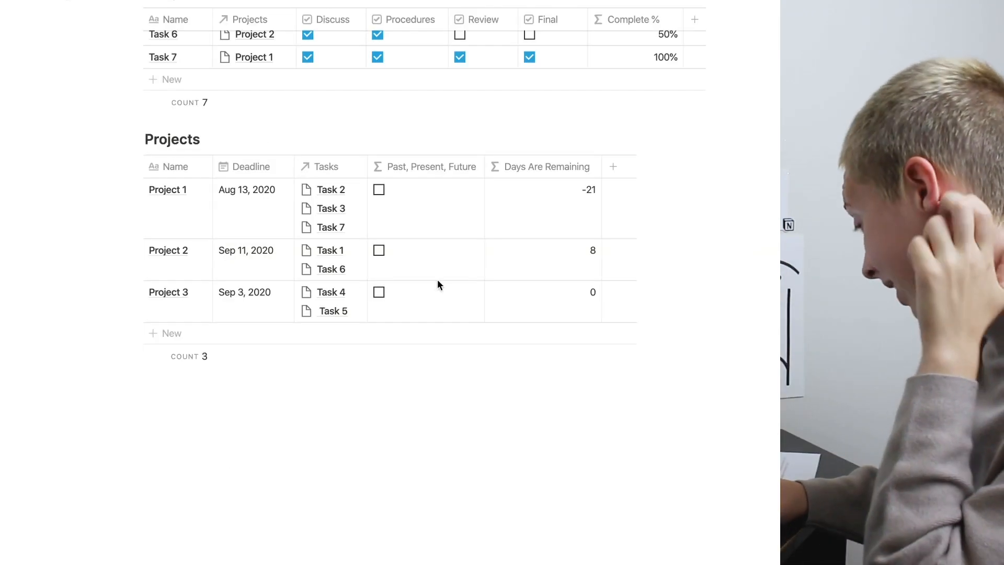
Replace the whole Past, Present, Future formula with now() to inspect the current date and time.
{"action": "left_click", "coordinate": [258, 311]}
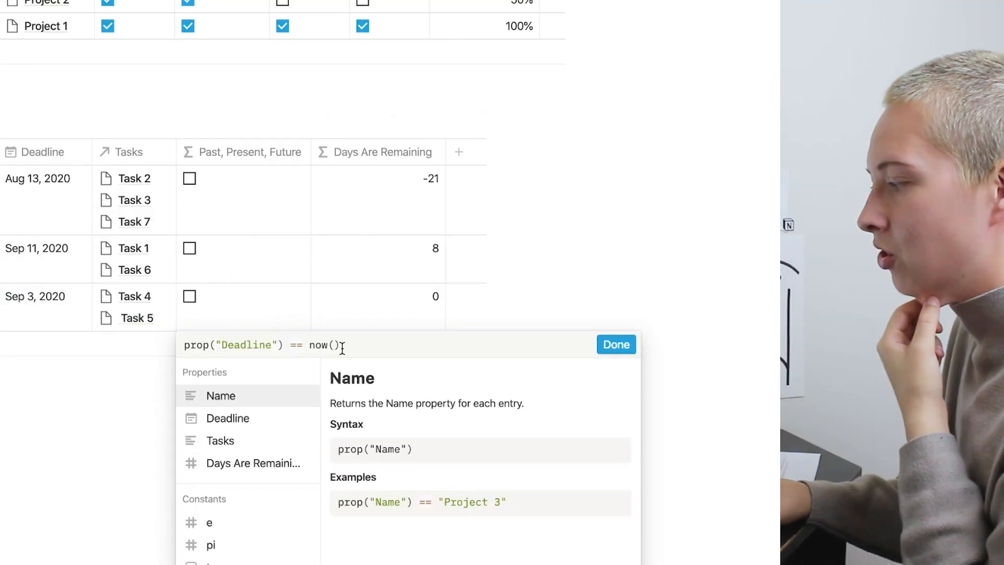
{"action": "left_click_drag", "start_coordinate": [340, 344], "coordinate": [184, 344]}
{"action": "type", "text": "now()"}
{"action": "left_click", "coordinate": [630, 342]}
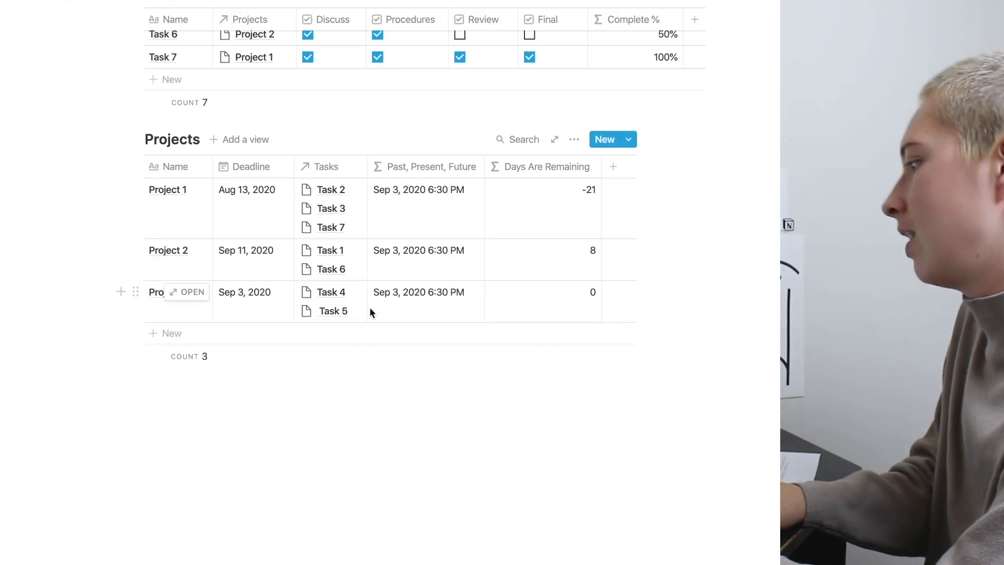
Enter ceil(dateBetween(prop("Deadline"), now(), "hours") / 24) == 0 as the Past, Present, Future formula.
{"action": "left_click", "coordinate": [220, 190]}
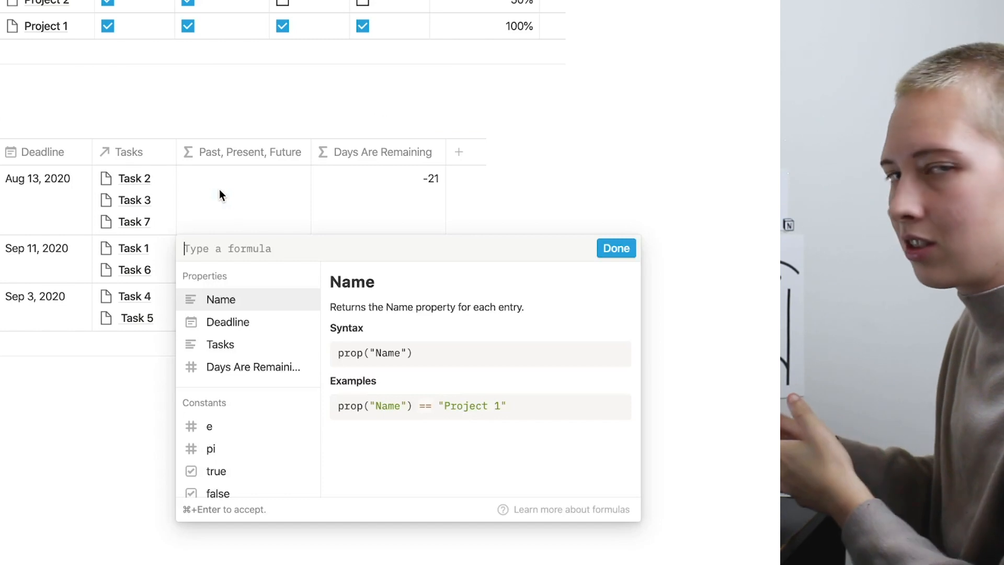
{"action": "type", "text": "ceil(dateBet"}
{"action": "type", "text": "ween(da"}
{"action": "key", "text": "BackSpace"}
{"action": "key", "text": "BackSpace"}
{"action": "type", "text": "prop"}
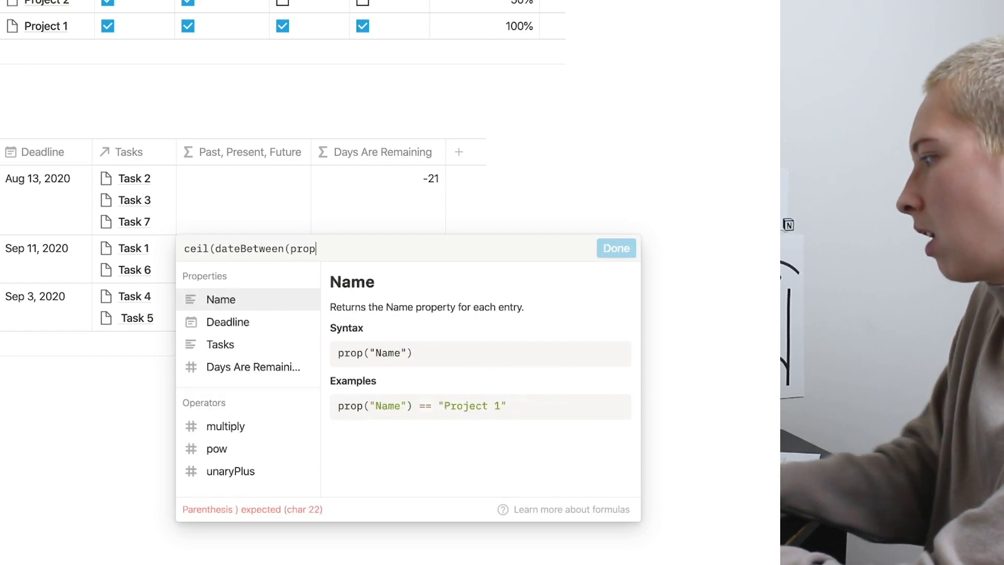
{"action": "left_click", "coordinate": [251, 331]}
{"action": "type", "text": "), now(), \"hours\""}
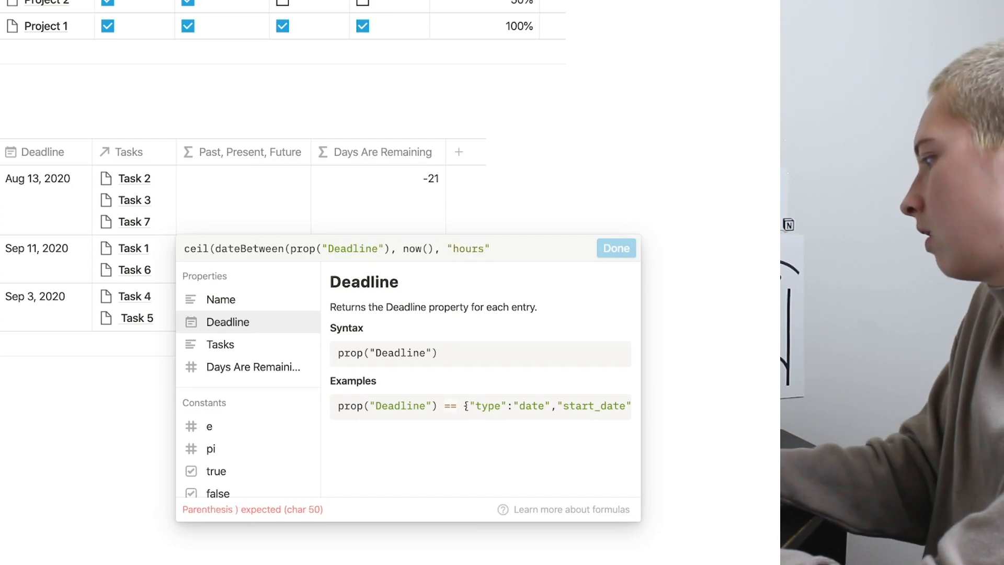
{"action": "type", "text": ") / "}
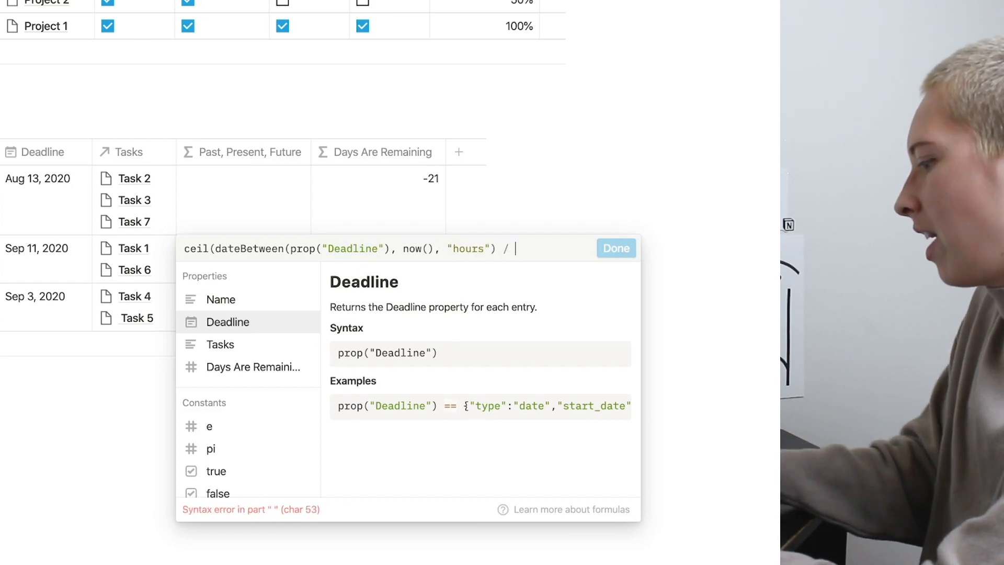
{"action": "type", "text": "24) =="}
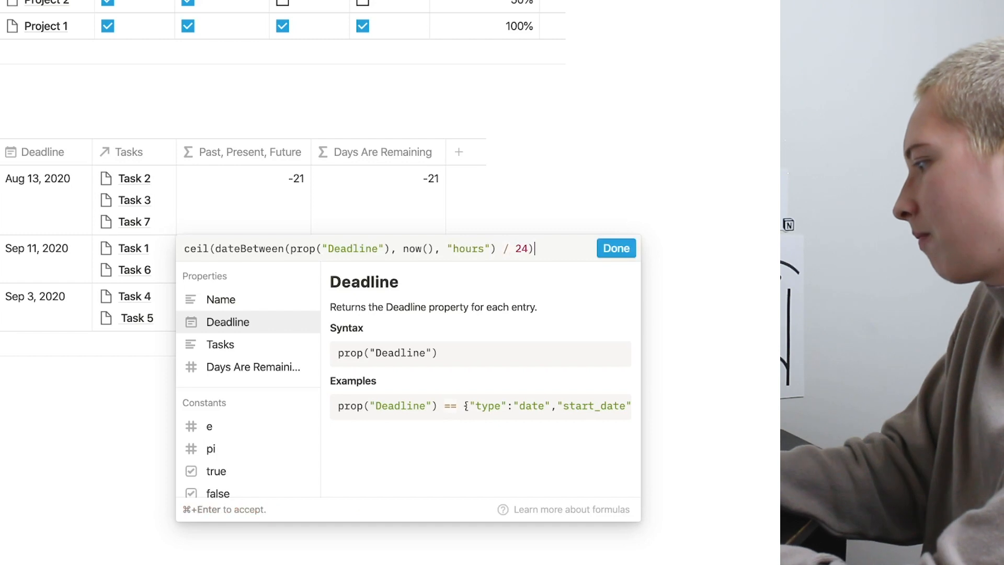
{"action": "type", "text": " 0"}
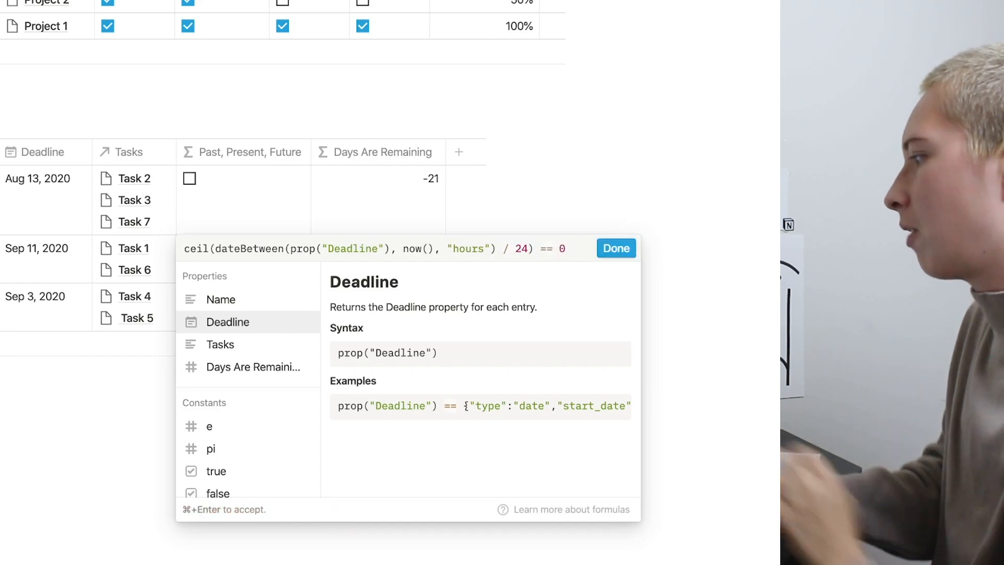
{"action": "key", "text": "Return"}
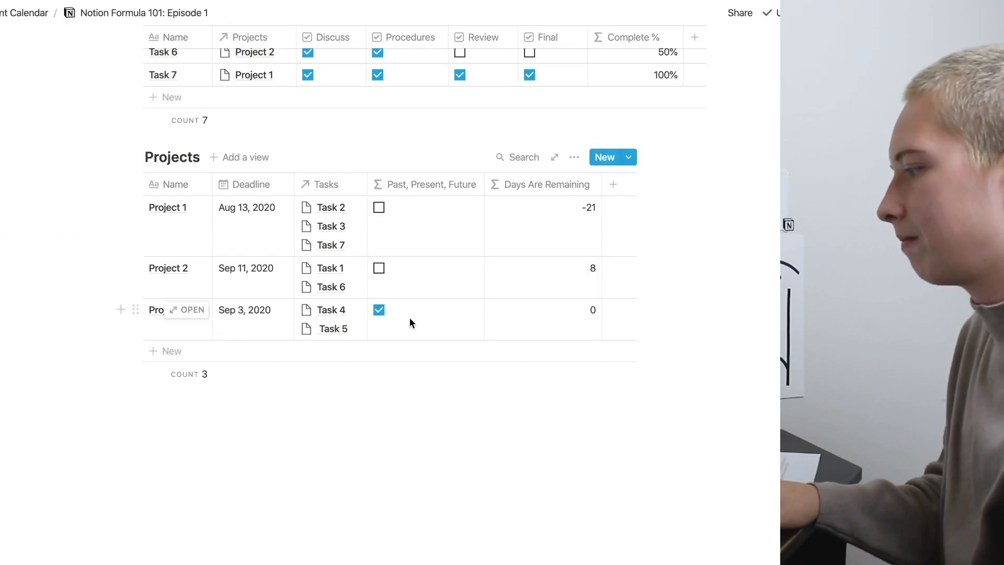
Try Sep 4, 2020 as Project 3's deadline to test the equals-zero formula, and restore Sep 3, 2020.
{"action": "left_click", "coordinate": [249, 313]}
{"action": "left_click", "coordinate": [351, 335]}
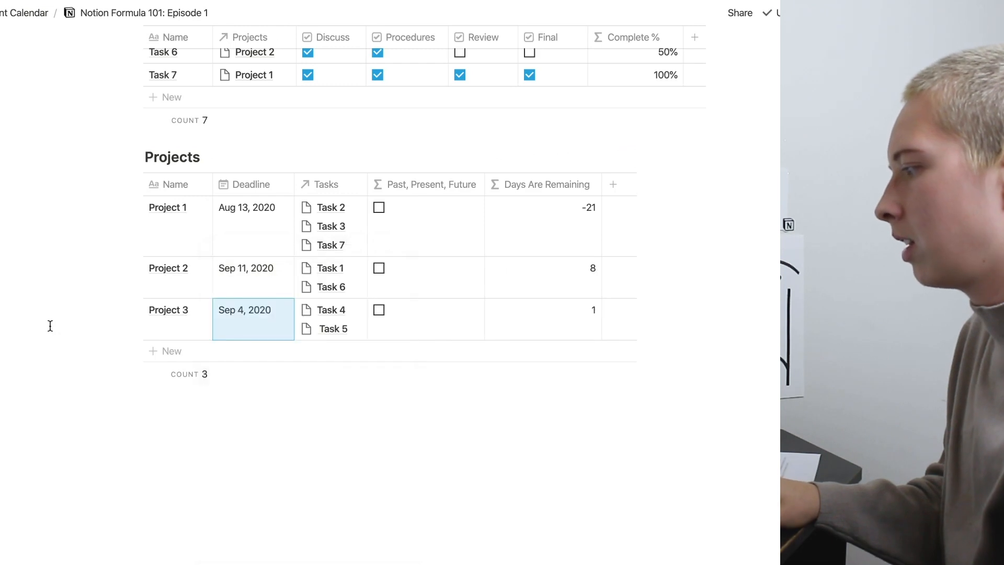
{"action": "left_click", "coordinate": [256, 321]}
{"action": "left_click", "coordinate": [329, 335]}
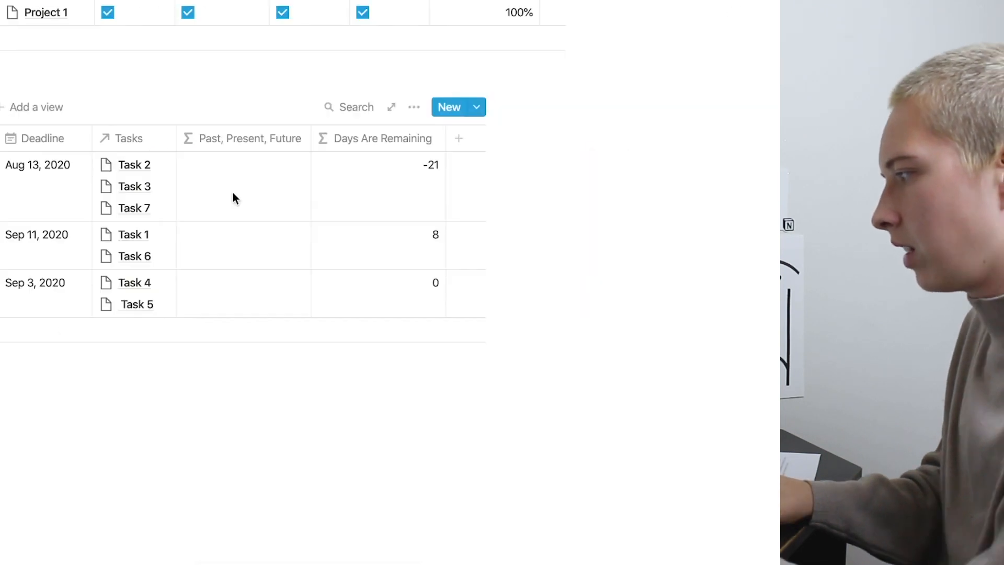
Enter prop("Deadline") < now() as the Past, Present, Future formula.
{"action": "left_click", "coordinate": [233, 198]}
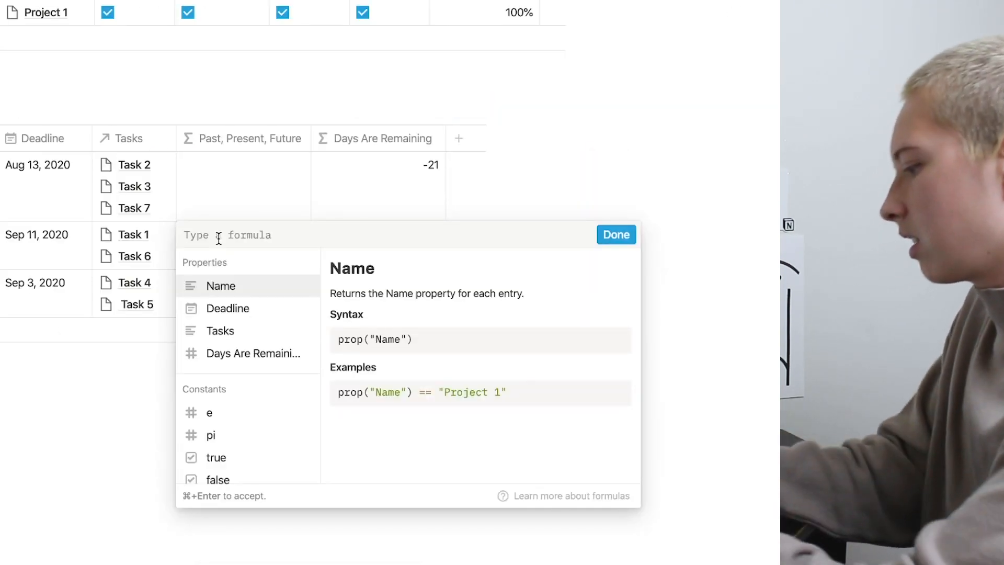
{"action": "type", "text": "prop"}
{"action": "left_click", "coordinate": [238, 309]}
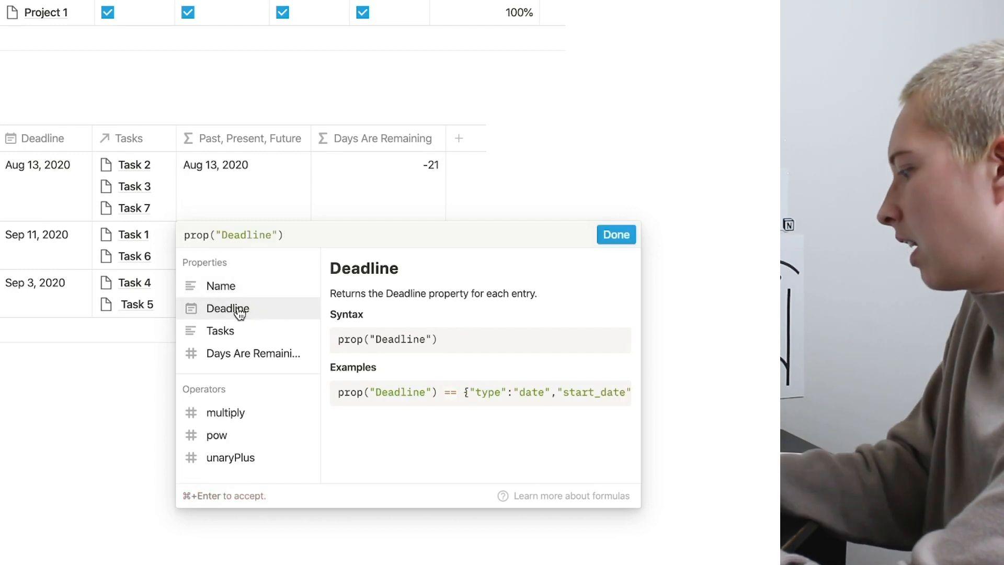
{"action": "type", "text": "< now()"}
{"action": "left_click", "coordinate": [601, 230]}
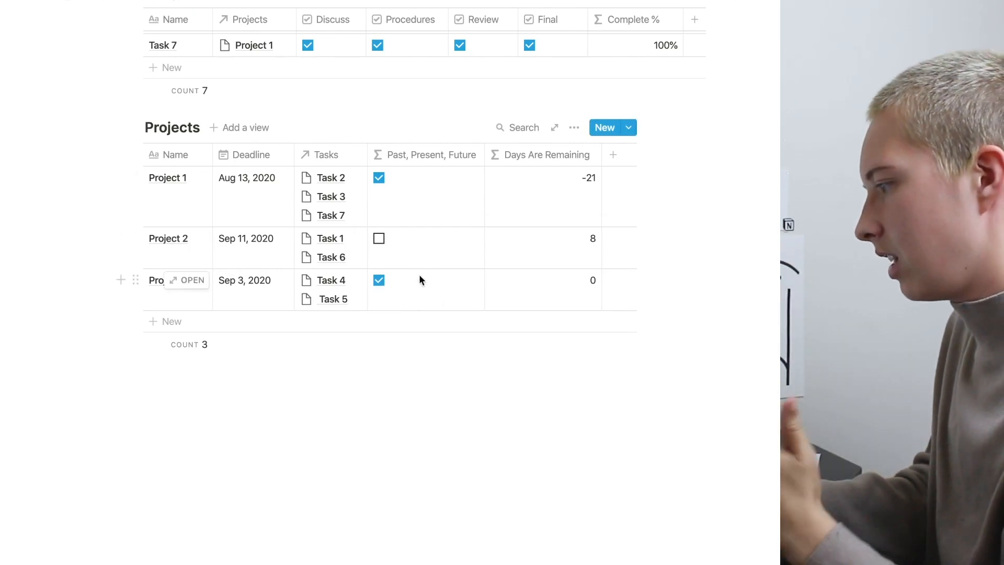
Try prop("Deadline") > now() as the Past, Present, Future formula, and clear the formula completely.
{"action": "left_click", "coordinate": [431, 198]}
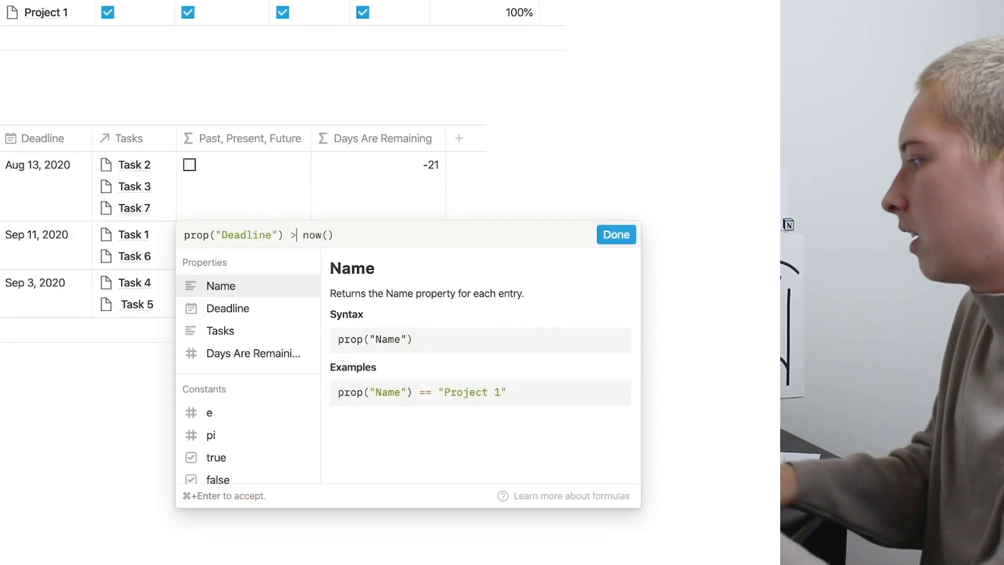
{"action": "left_click", "coordinate": [751, 238]}
{"action": "left_click", "coordinate": [397, 201]}
{"action": "key", "text": "super+a"}
{"action": "key", "text": "BackSpace"}
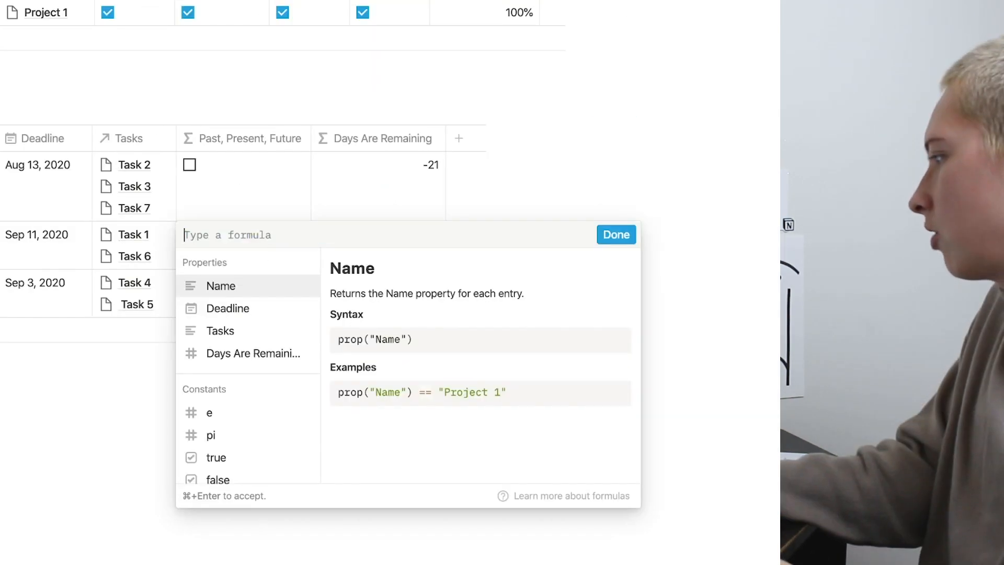
{"action": "left_click", "coordinate": [611, 237]}
{"action": "scroll", "coordinate": [262, 212], "scroll_direction": "up", "scroll_amount": 1}
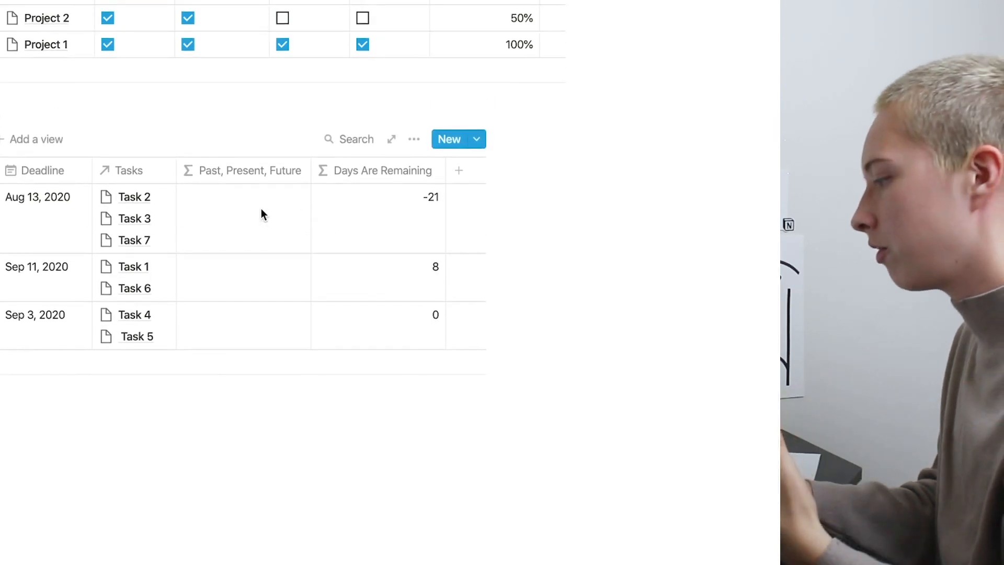
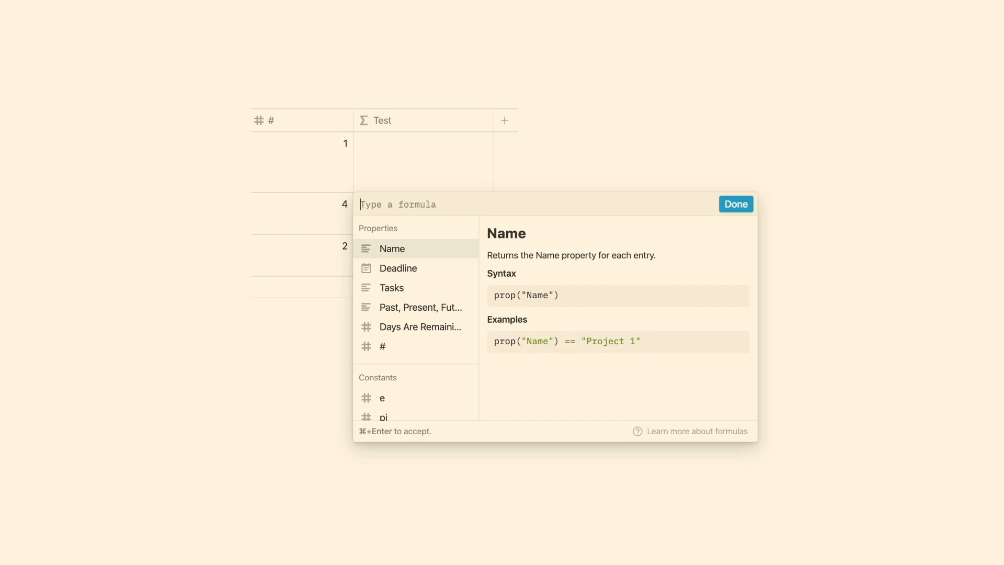
Enter (prop("#") == 1) ? "1" : "" as the Test column's formula.
{"action": "type", "text": "("}
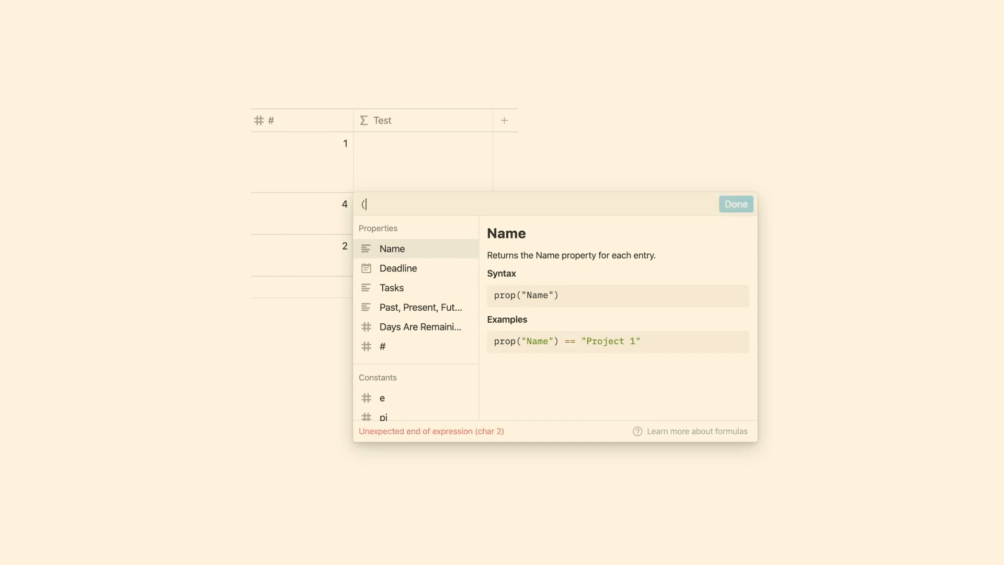
{"action": "type", "text": "prop"}
{"action": "left_click", "coordinate": [434, 348]}
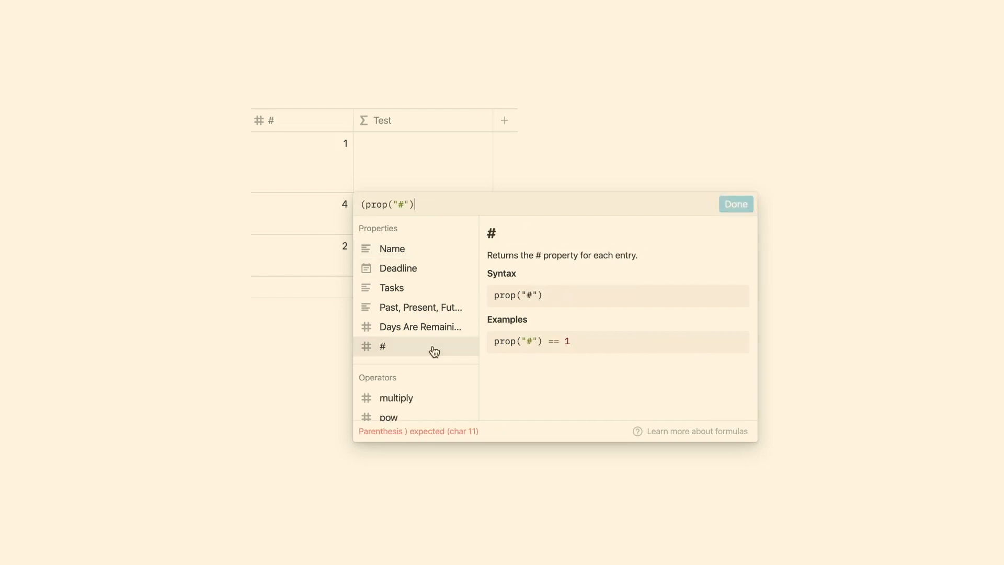
{"action": "type", "text": "== "}
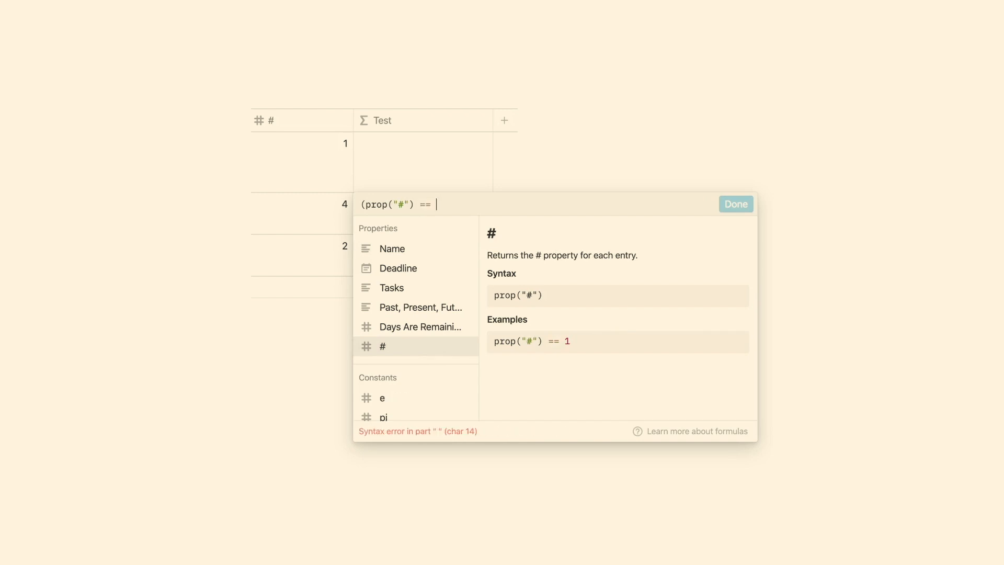
{"action": "type", "text": "1 ?"}
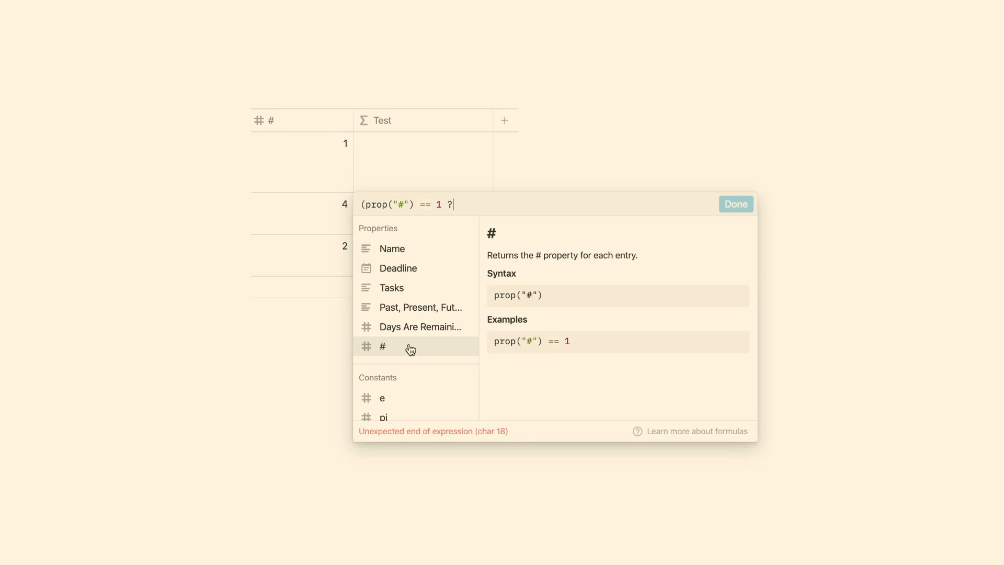
{"action": "type", "text": " \"1\""}
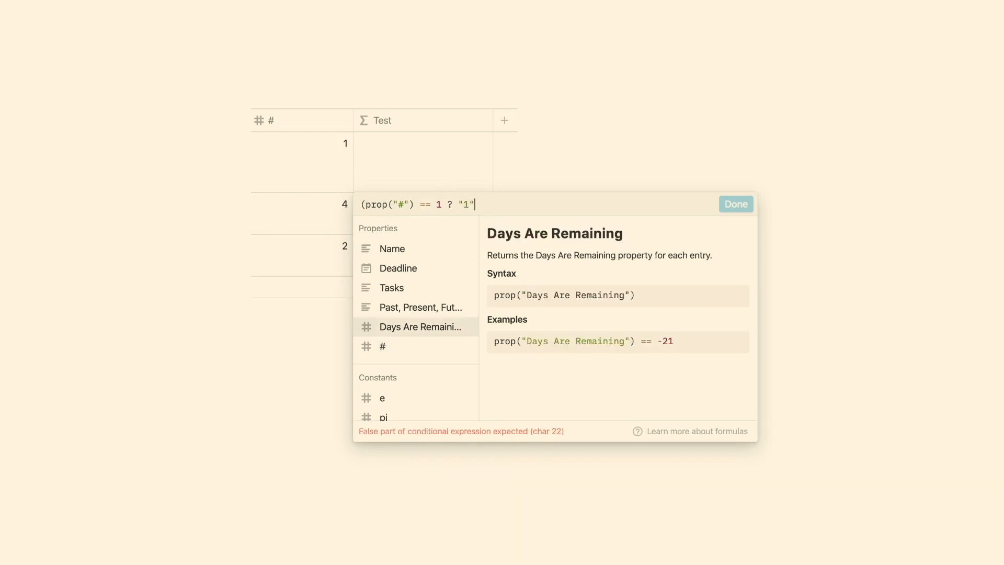
{"action": "type", "text": ":"}
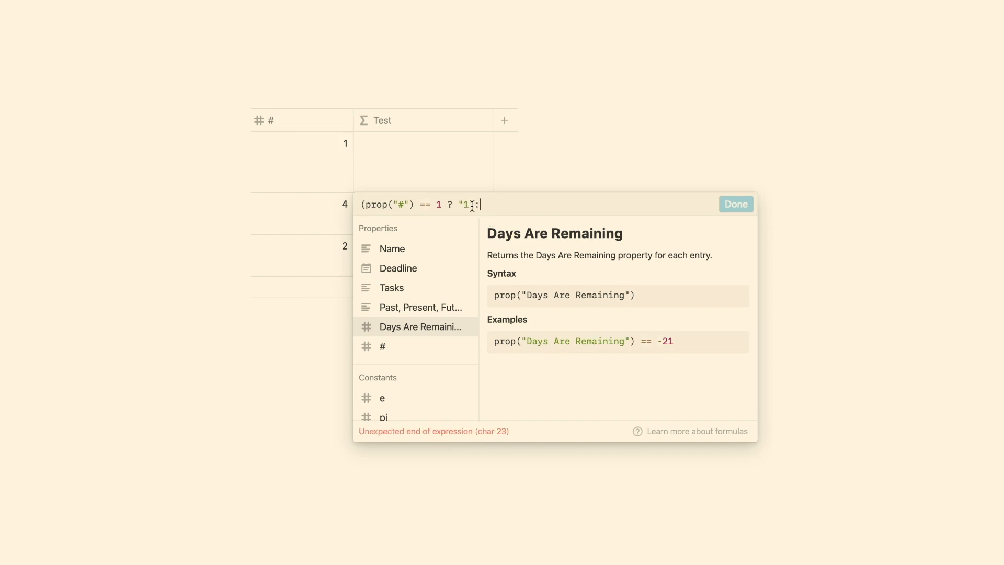
{"action": "type", "text": " \""}
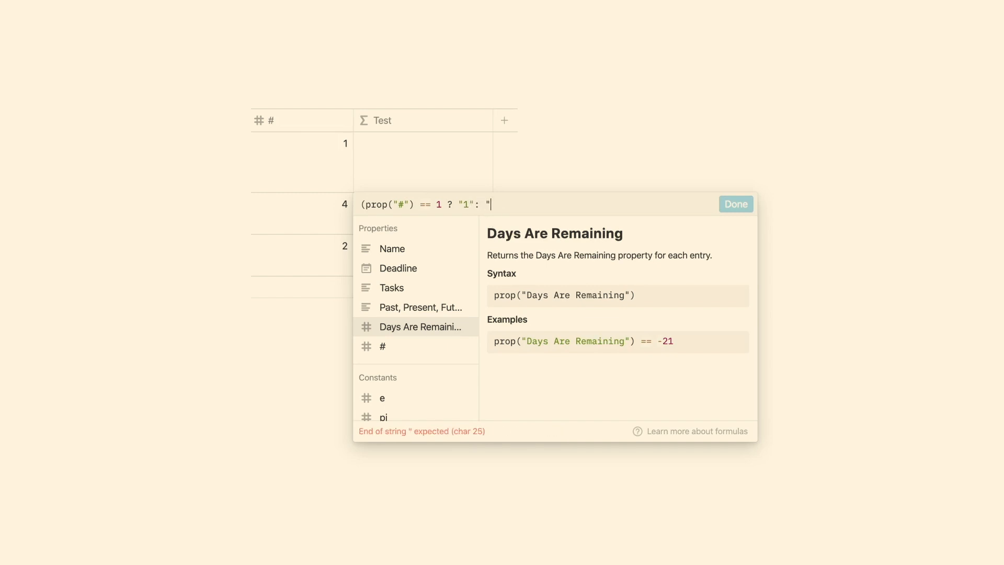
{"action": "type", "text": "\")"}
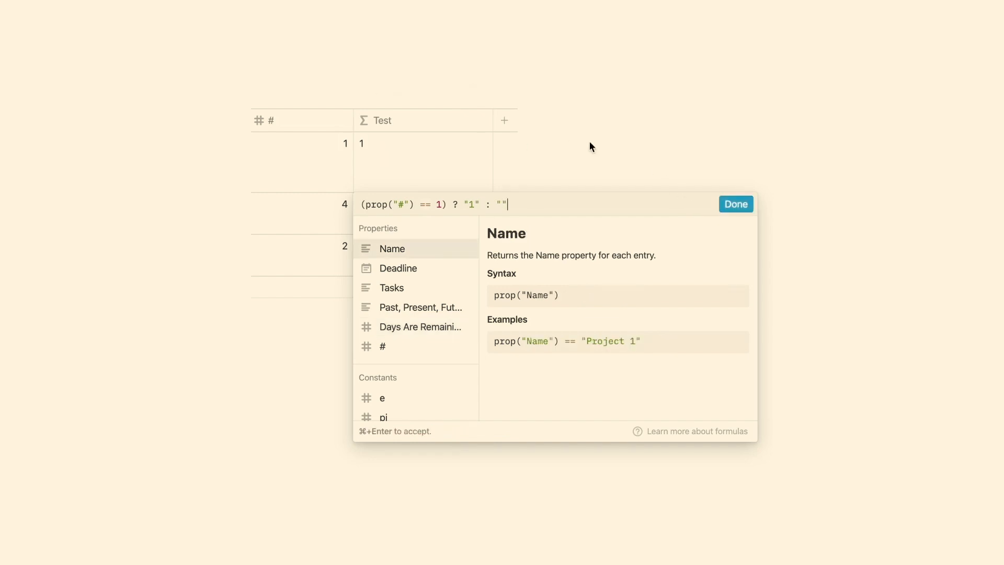
{"action": "left_click", "coordinate": [589, 141]}
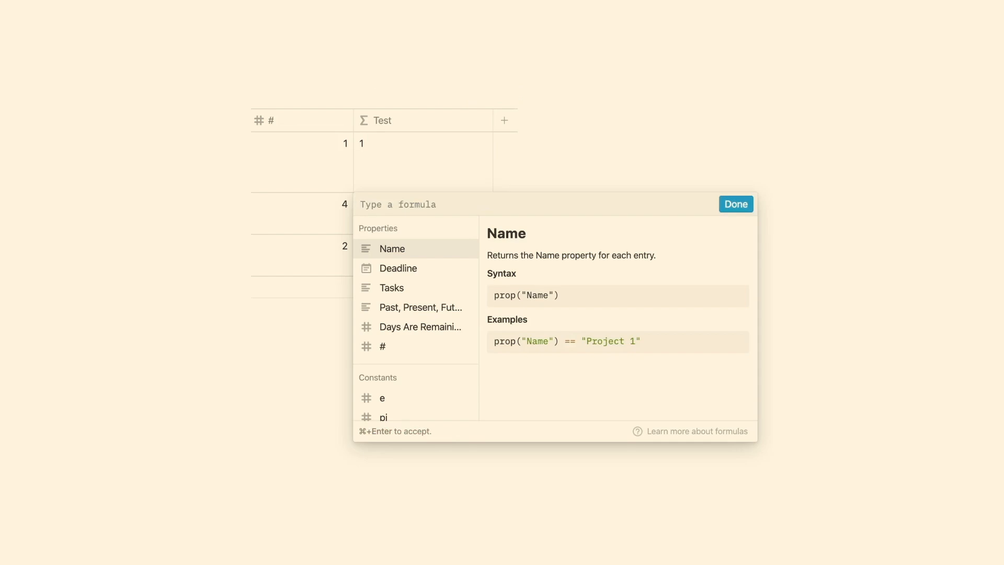
Draft a nested if skeleton with blank placeholders in the Test formula: if(__,__, if(__,__, if(__,__, __).
{"action": "type", "text": "if"}
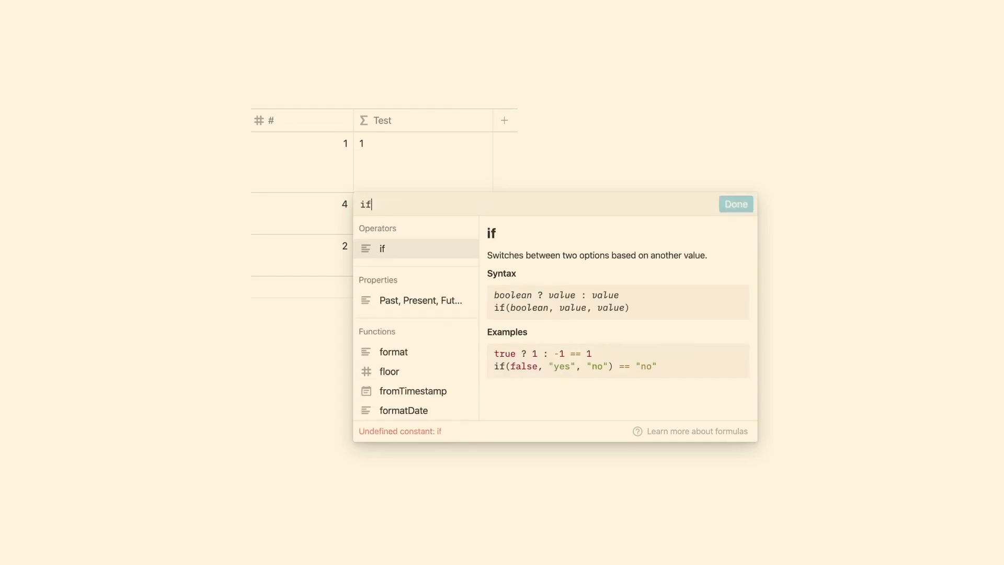
{"action": "type", "text": "(__,__"}
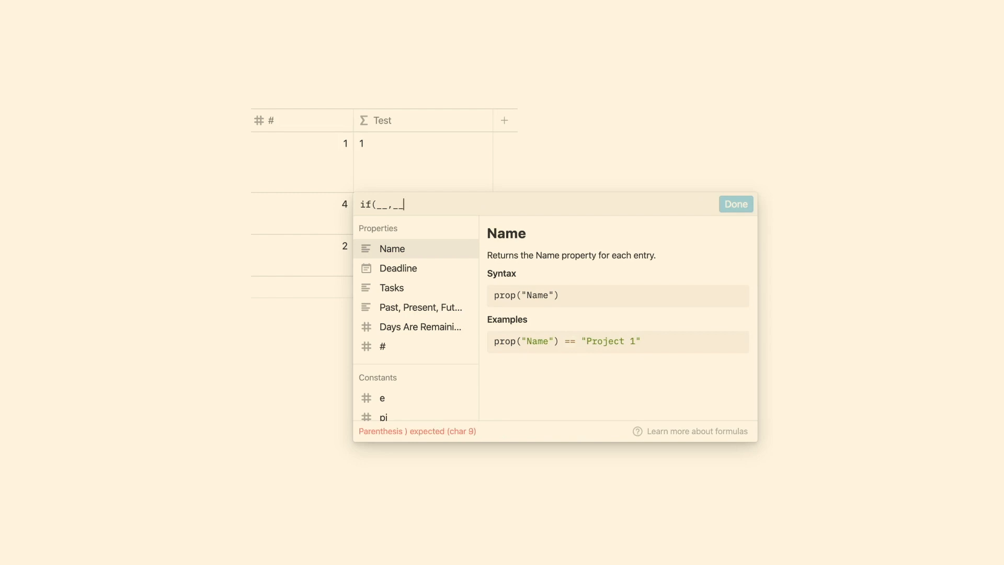
{"action": "type", "text": ","}
{"action": "type", "text": " if("}
{"action": "type", "text": "__,__"}
{"action": "type", "text": ", "}
{"action": "type", "text": "if(__"}
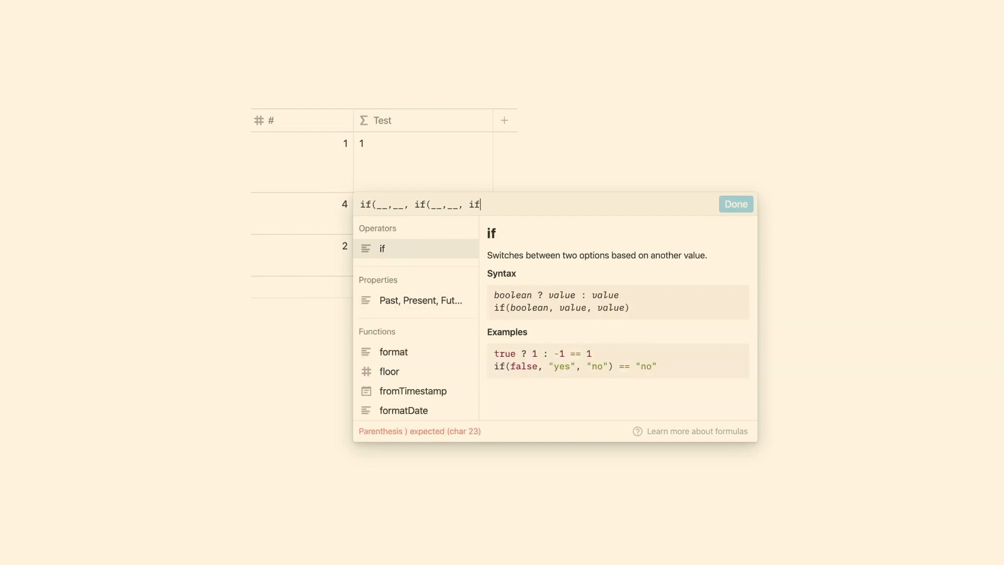
{"action": "type", "text": ",__"}
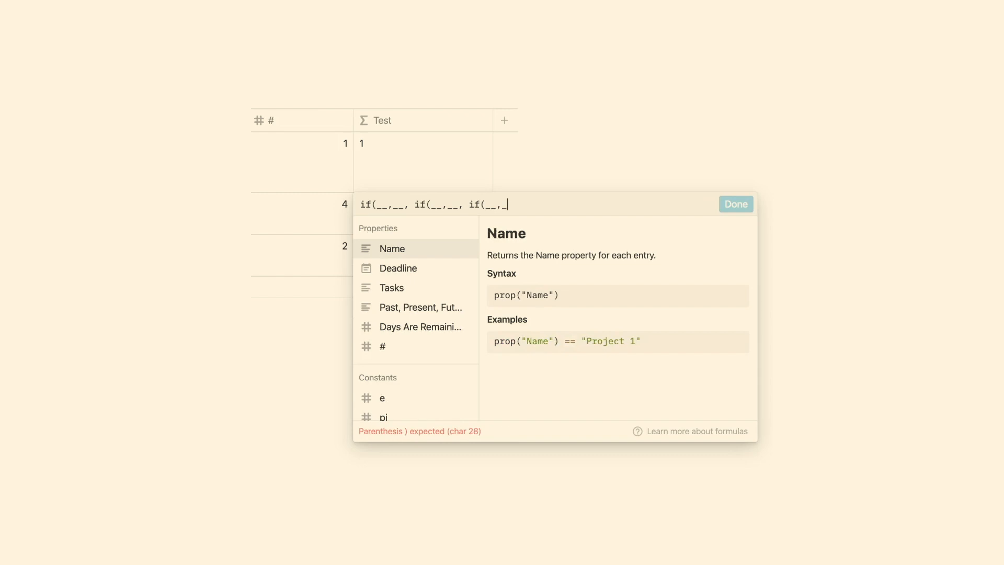
{"action": "type", "text": ","}
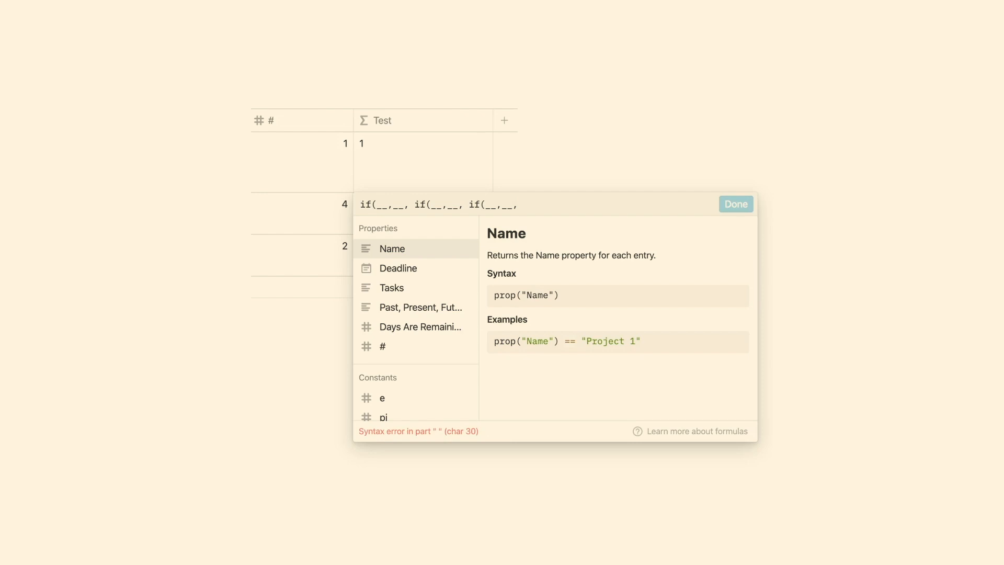
{"action": "type", "text": " __)"}
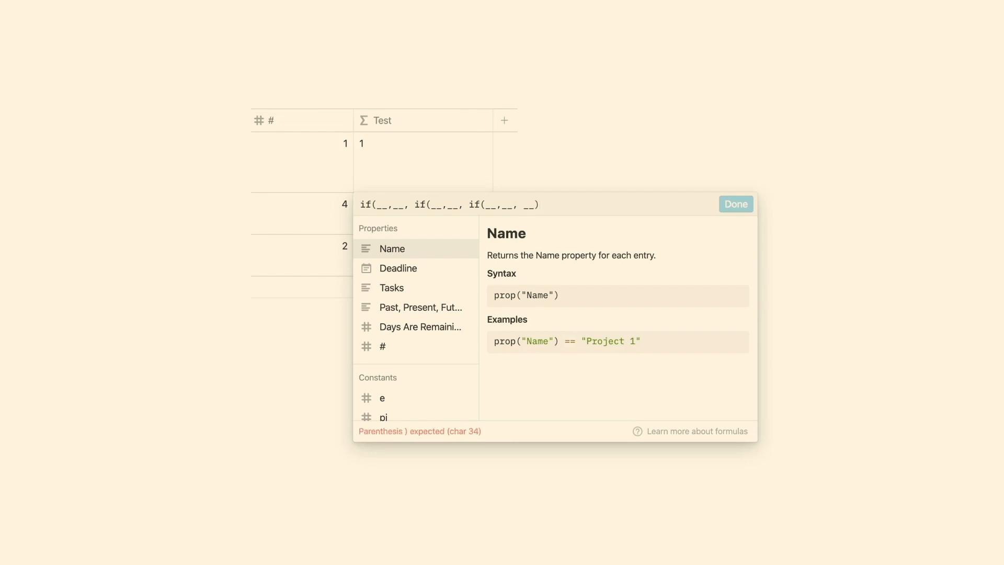
Reduce the Test formula's placeholder skeleton to two nested ifs: if(__,__, if(__,__, __)).
{"action": "type", "text": "))"}
{"action": "left_click_drag", "start_coordinate": [553, 204], "coordinate": [470, 206]}
{"action": "key", "text": "BackSpace"}
{"action": "type", "text": "__))"}
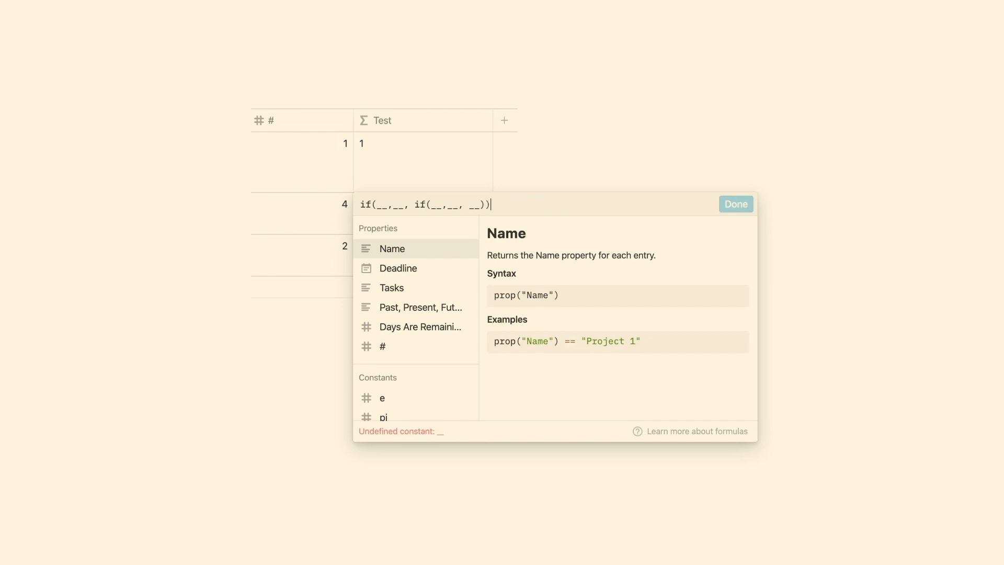
Fill the outer if with the condition 2 > 0 and the result "A".
{"action": "left_click", "coordinate": [377, 207], "text": "shift"}
{"action": "left_click", "coordinate": [379, 207]}
{"action": "left_click", "coordinate": [387, 206]}
{"action": "key", "text": "BackSpace"}
{"action": "key", "text": "BackSpace"}
{"action": "type", "text": "2 > 0"}
{"action": "left_click", "coordinate": [419, 207]}
{"action": "key", "text": "BackSpace"}
{"action": "key", "text": "BackSpace"}
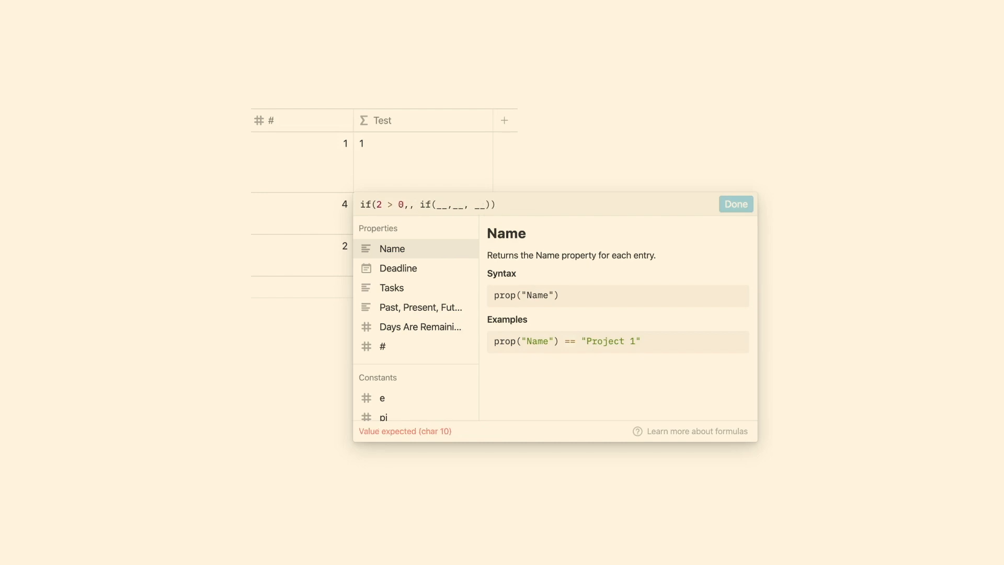
{"action": "type", "text": "\"A\""}
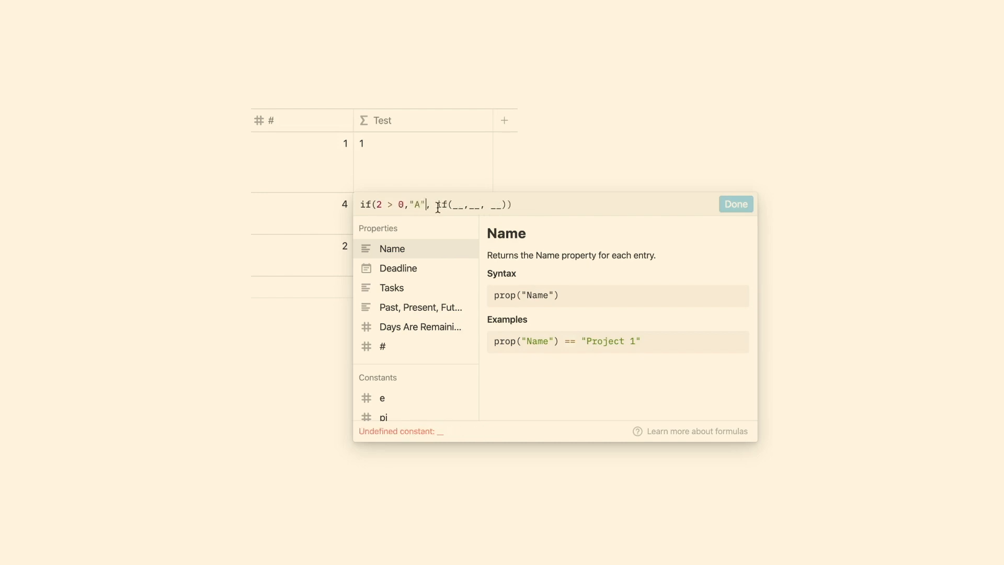
Fill the nested if with the condition 3 > 2 and the result "B".
{"action": "left_click", "coordinate": [463, 204]}
{"action": "key", "text": "BackSpace"}
{"action": "key", "text": "BackSpace"}
{"action": "type", "text": "3 "}
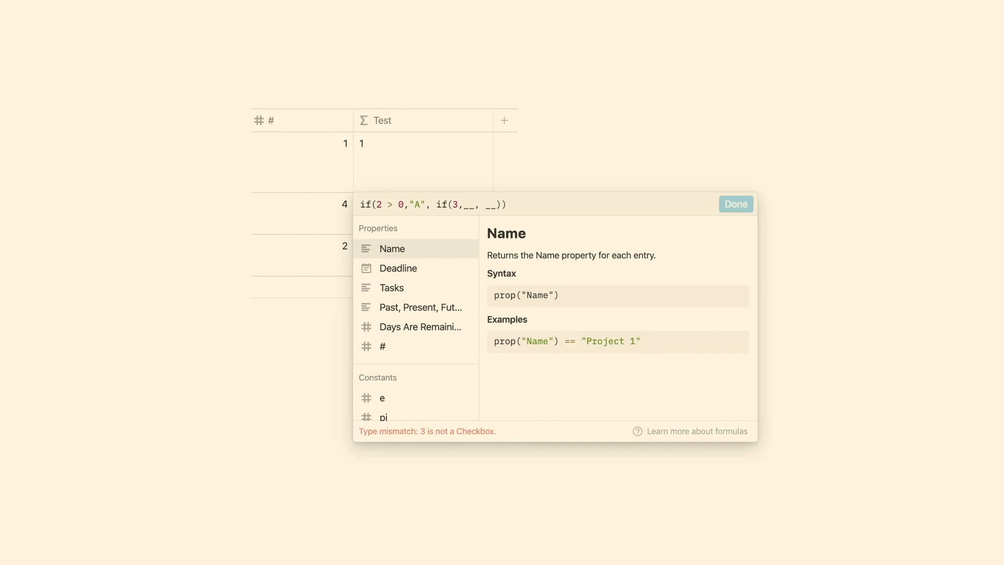
{"action": "type", "text": "> 2"}
{"action": "left_click", "coordinate": [496, 204]}
{"action": "key", "text": "BackSpace"}
{"action": "key", "text": "BackSpace"}
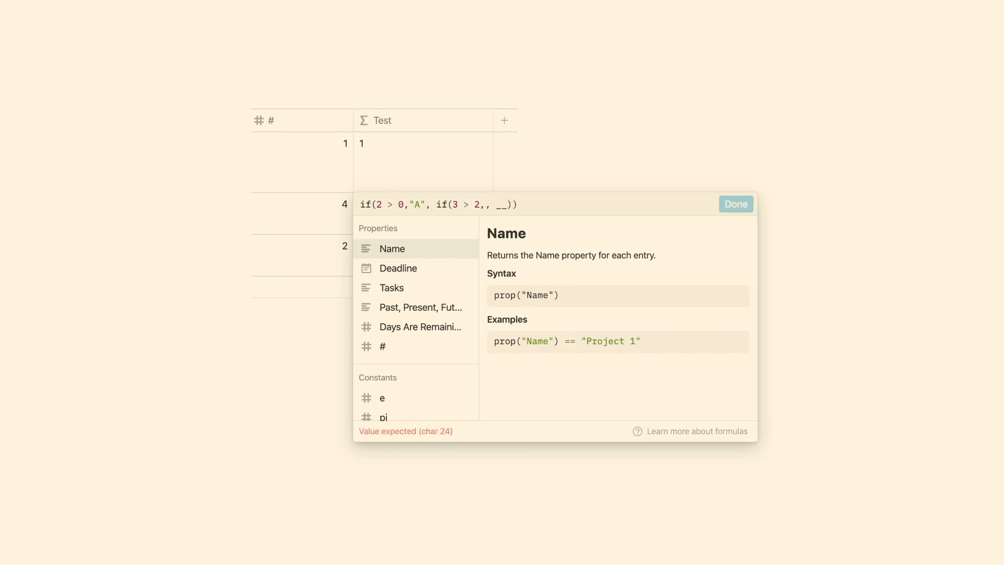
{"action": "type", "text": "\"B\""}
Replace the last placeholder with empty text "" and apply the Test formula.
{"action": "left_click", "coordinate": [523, 207]}
{"action": "key", "text": "BackSpace"}
{"action": "key", "text": "BackSpace"}
{"action": "type", "text": "\"\""}
{"action": "left_click", "coordinate": [378, 171]}
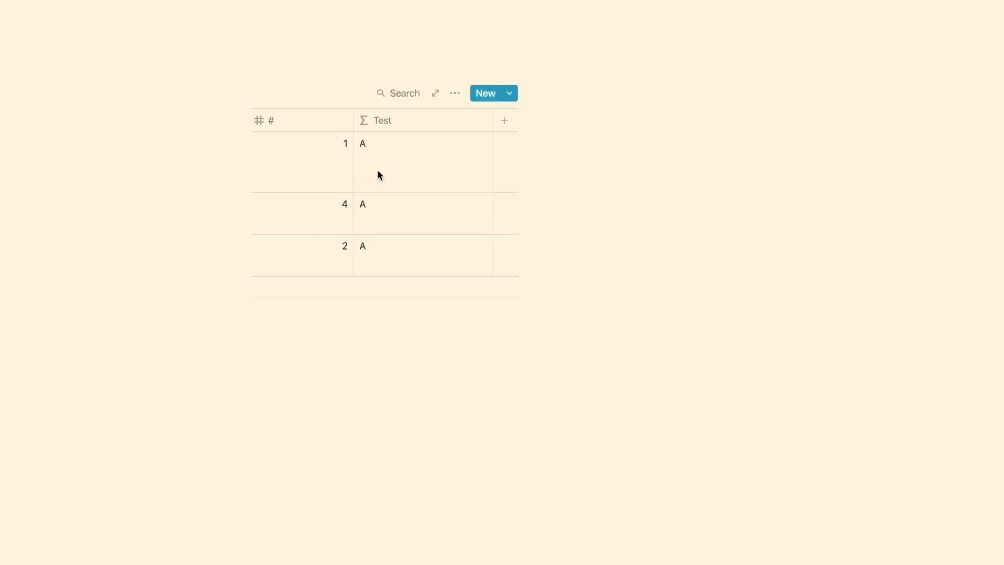
Reopen the Test formula and examine the order of its two if conditions.
{"action": "left_click", "coordinate": [377, 171]}
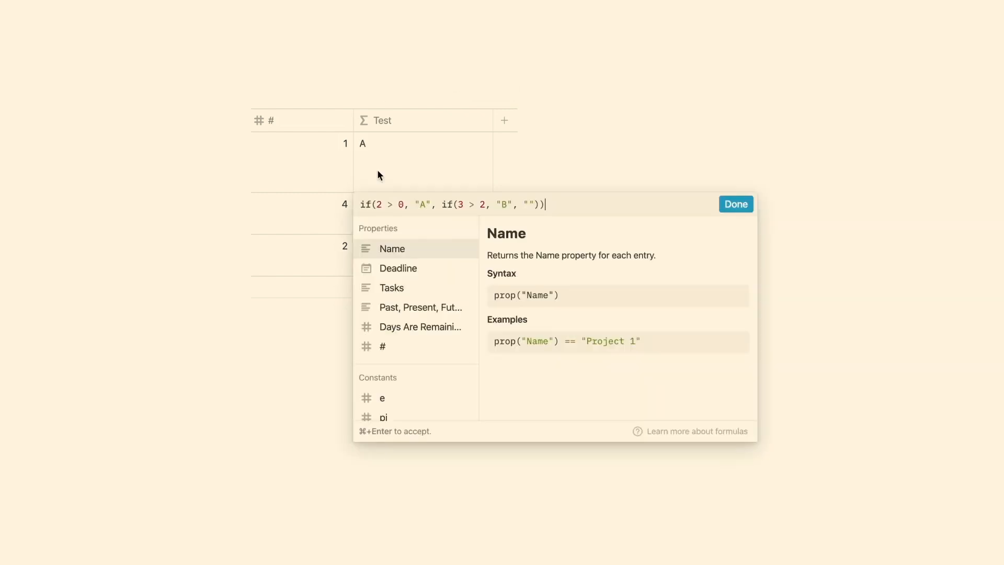
{"action": "left_click_drag", "start_coordinate": [464, 205], "coordinate": [494, 206]}
{"action": "left_click_drag", "start_coordinate": [432, 204], "coordinate": [368, 204]}
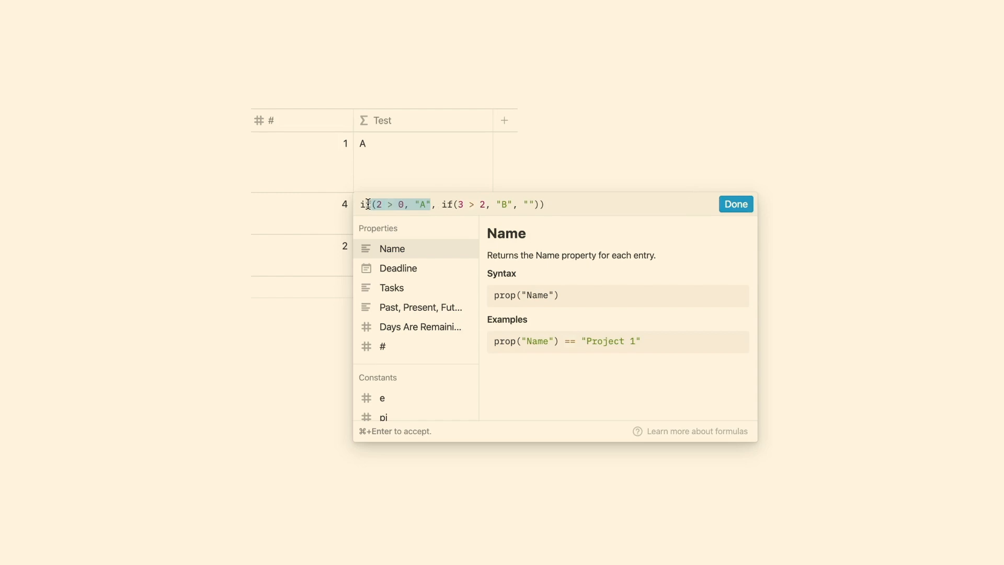
{"action": "left_click", "coordinate": [361, 205]}
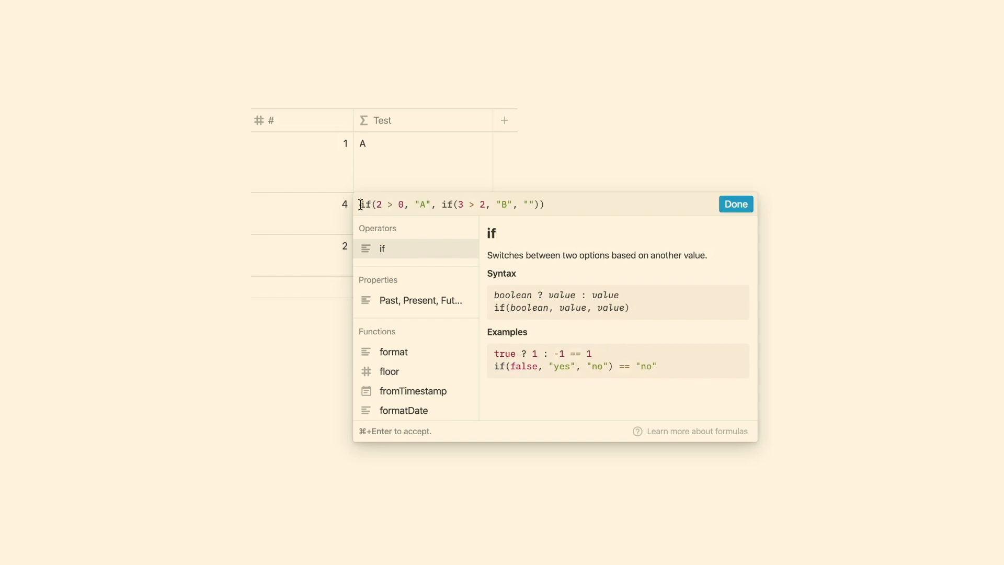
{"action": "left_click_drag", "start_coordinate": [442, 204], "coordinate": [511, 204]}
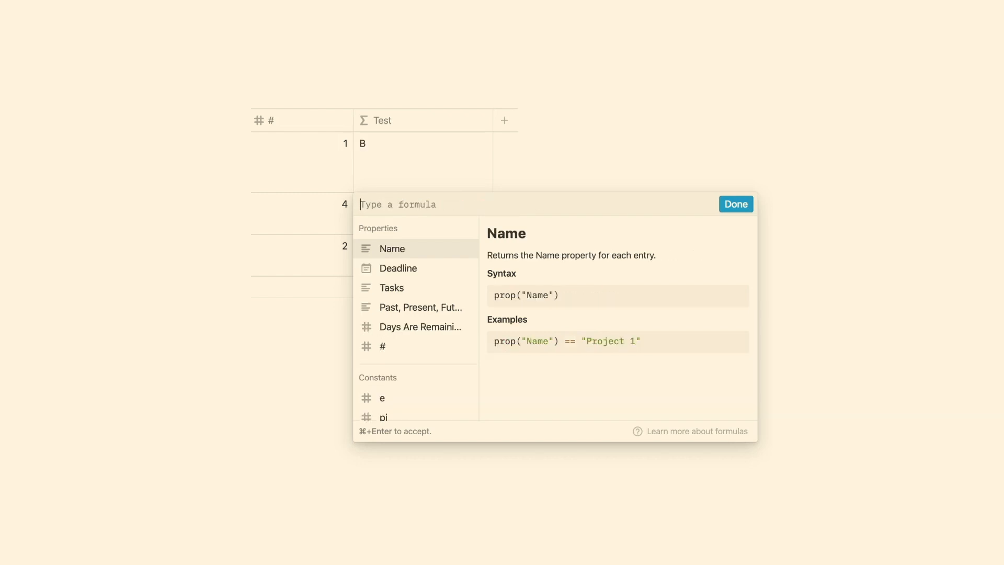
Start a new Test formula that returns "A" when the # property is > 2, followed by a nested if.
{"action": "type", "text": "if"}
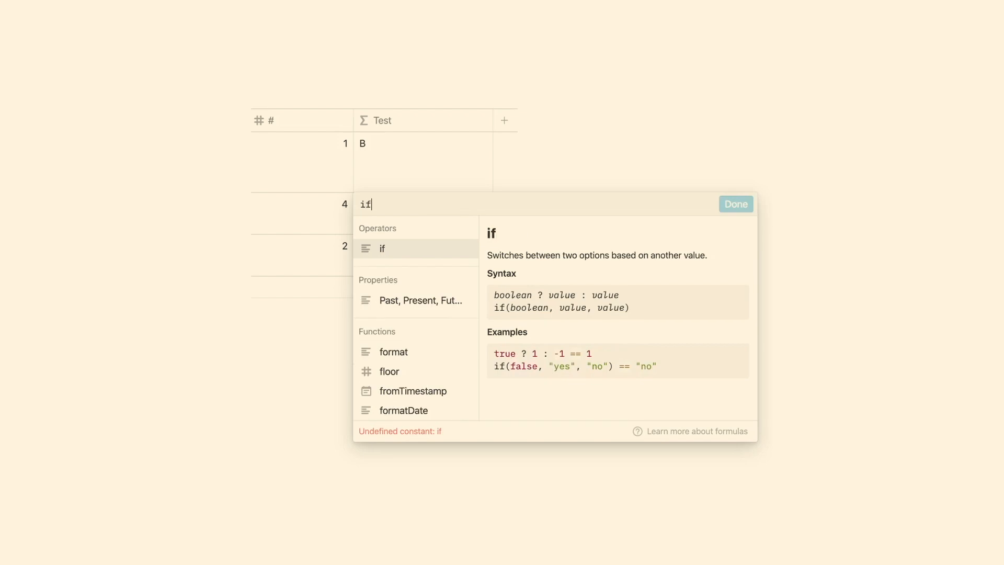
{"action": "type", "text": "(prop"}
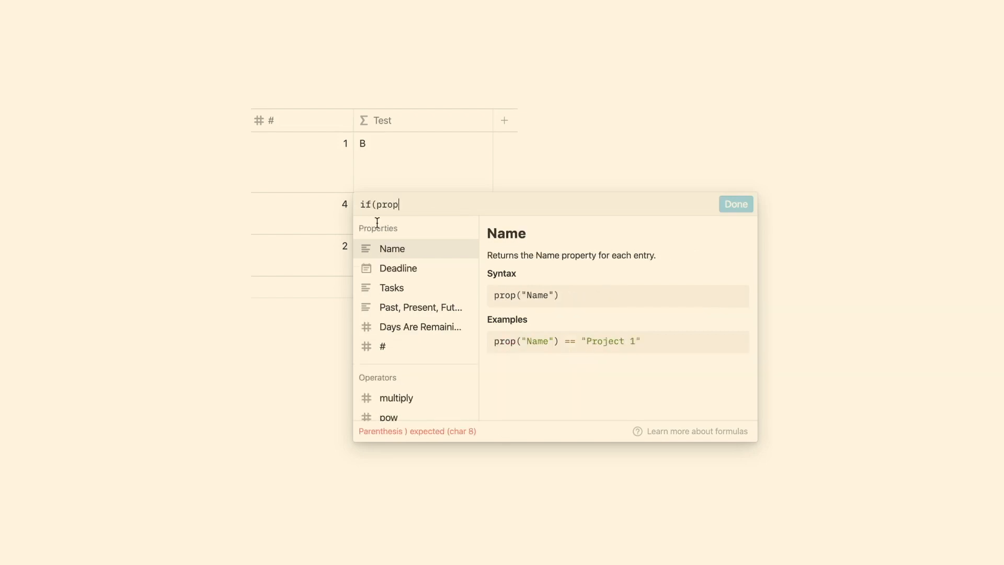
{"action": "left_click", "coordinate": [397, 354]}
{"action": "type", "text": "> 2, "}
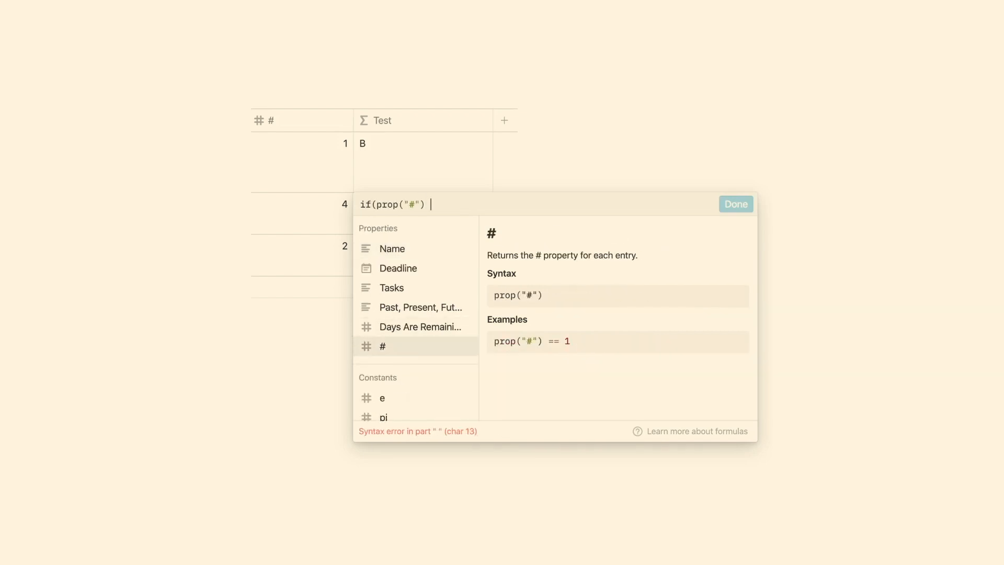
{"action": "type", "text": "\"A\", if(pr"}
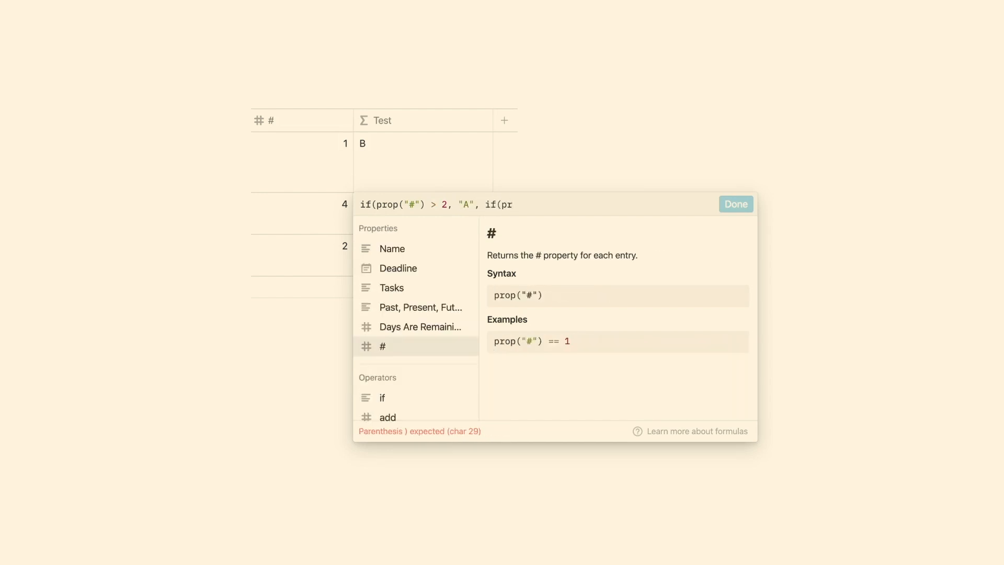
Complete the nested if so # > 0 returns "B" and anything else returns "", then apply the formula.
{"action": "type", "text": "op"}
{"action": "left_click", "coordinate": [413, 352]}
{"action": "type", "text": "> 0"}
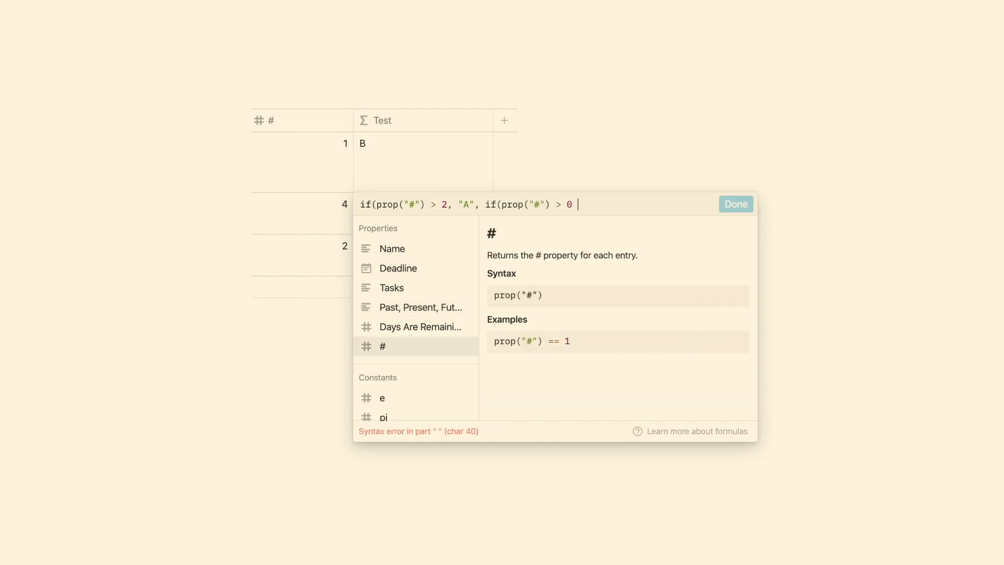
{"action": "type", "text": ", "}
{"action": "type", "text": "\"B"}
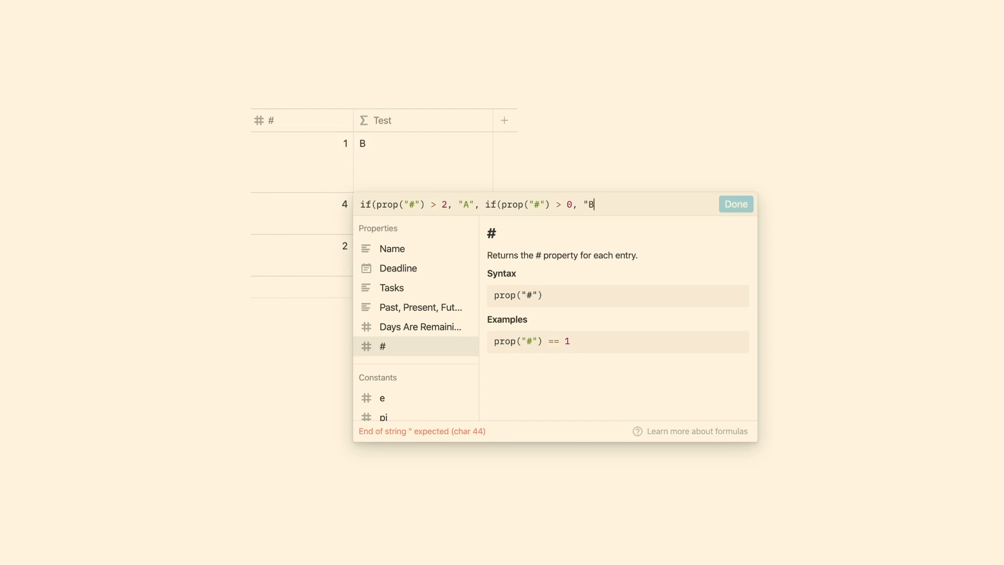
{"action": "type", "text": "\", \"\"))"}
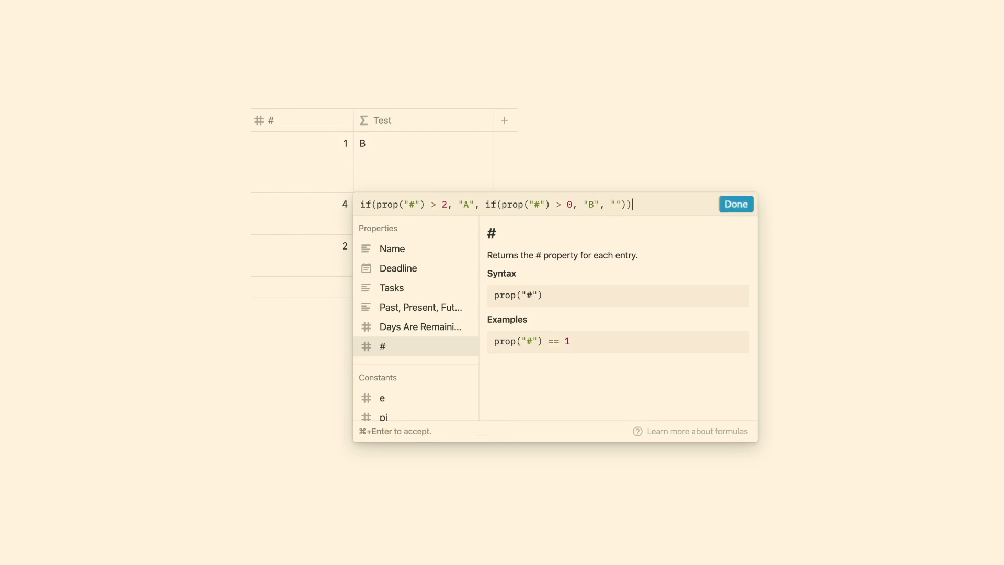
{"action": "left_click", "coordinate": [729, 207]}
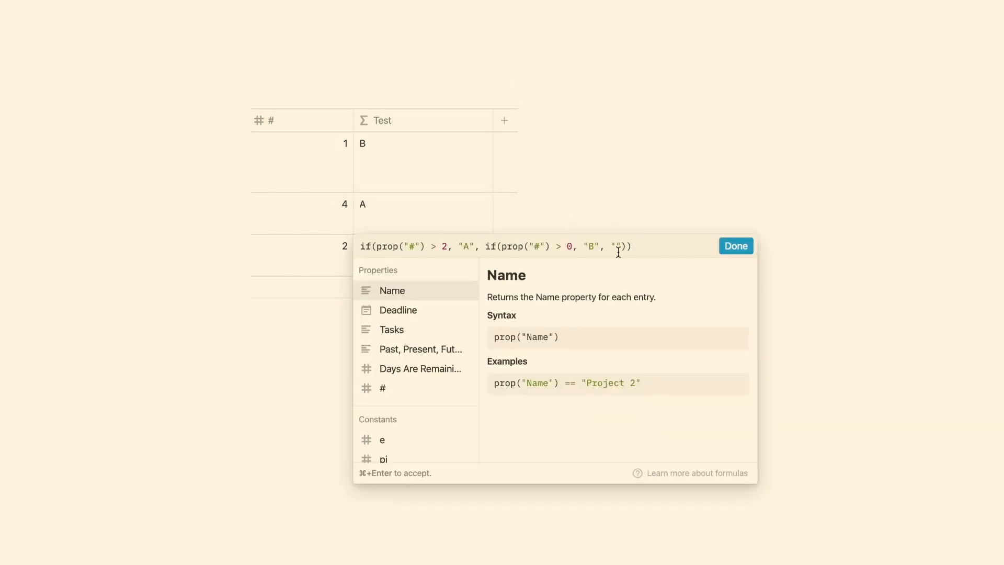
Nest a third if after "B" in the Test formula, returning "C" when # == 2 and otherwise "", and apply it.
{"action": "left_click_drag", "start_coordinate": [600, 249], "coordinate": [578, 249]}
{"action": "left_click_drag", "start_coordinate": [474, 247], "coordinate": [373, 247]}
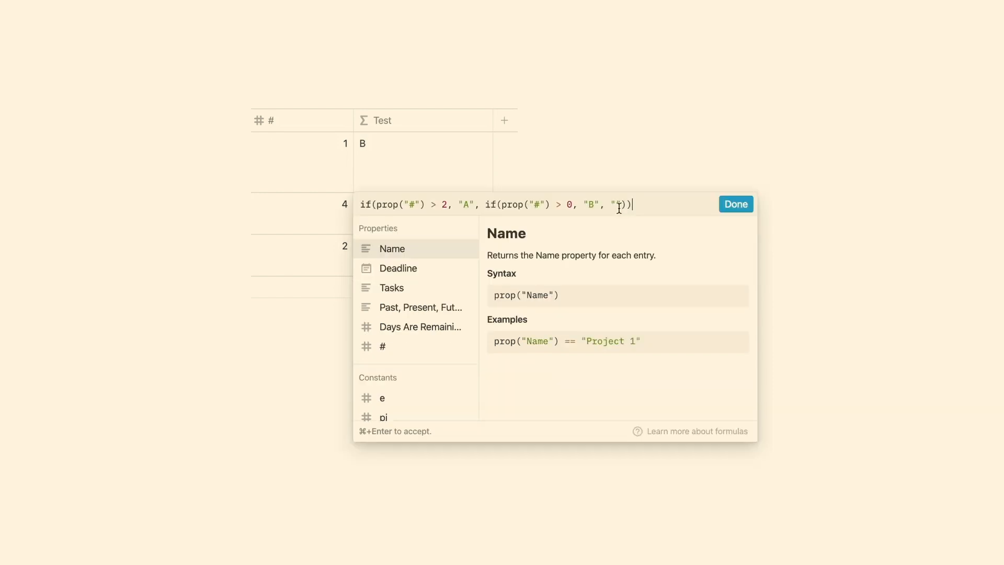
{"action": "type", "text": ")"}
{"action": "left_click", "coordinate": [609, 204]}
{"action": "type", "text": "if( prop"}
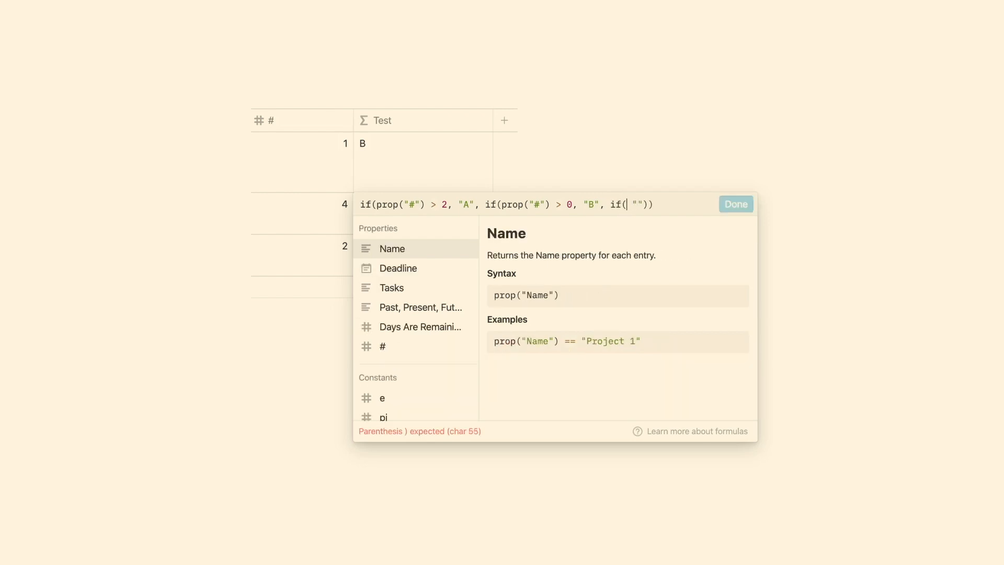
{"action": "left_click", "coordinate": [385, 353]}
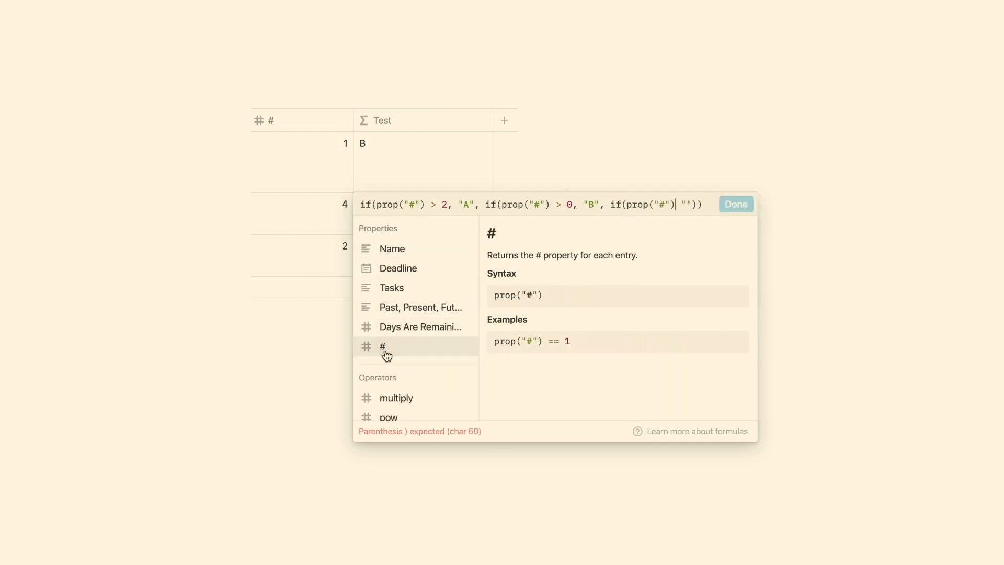
{"action": "type", "text": "== 2"}
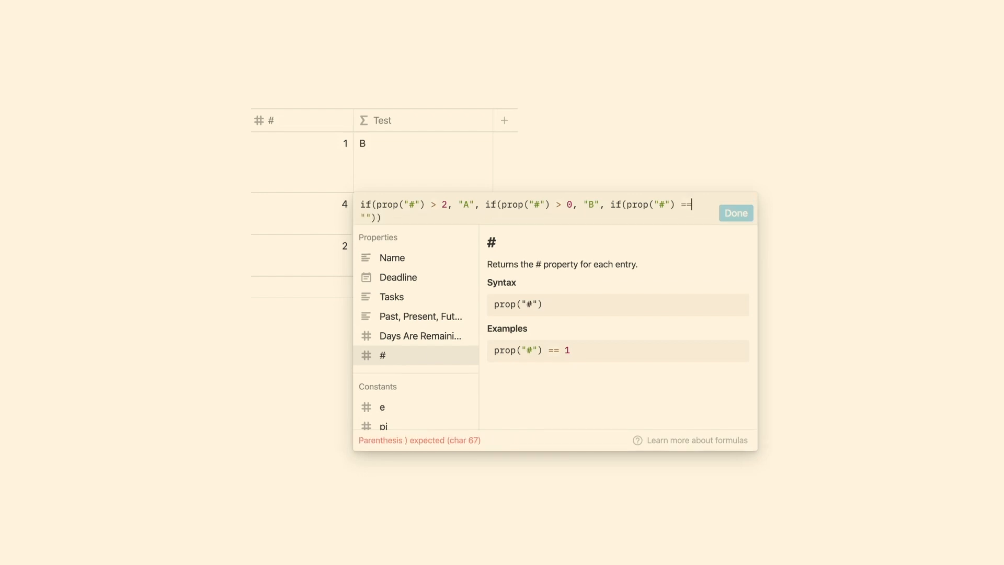
{"action": "type", "text": ", \"C\", \"\""}
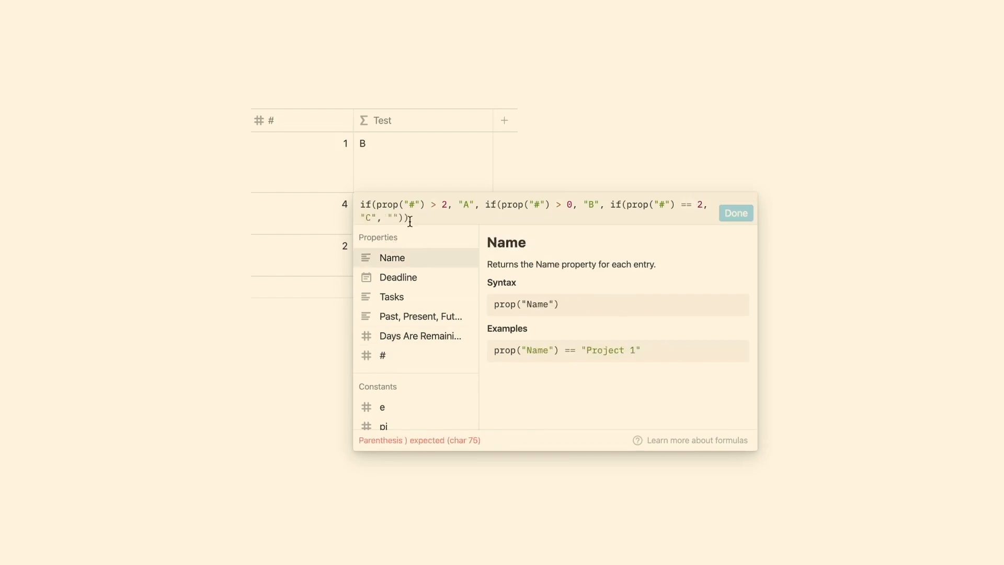
{"action": "type", "text": ")"}
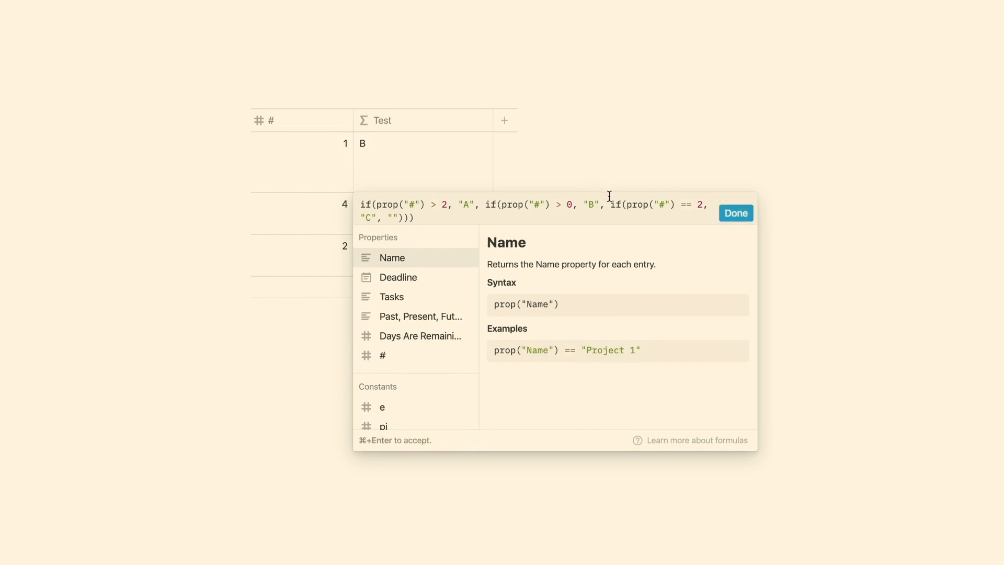
{"action": "left_click", "coordinate": [327, 252]}
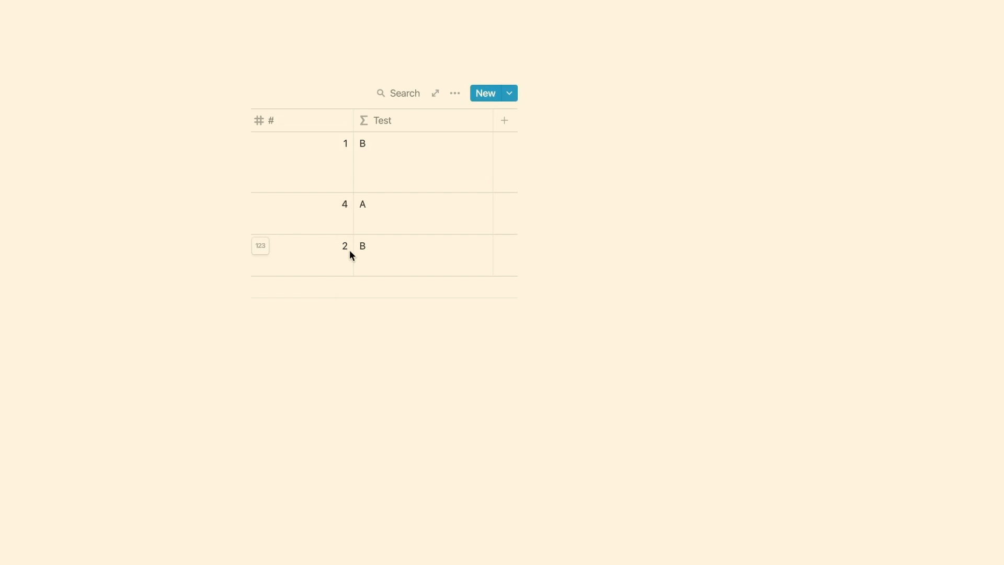
Move the if(prop("#") == 2, "C" part ahead of the # > 0 condition in the Test formula and apply it.
{"action": "left_click", "coordinate": [366, 180]}
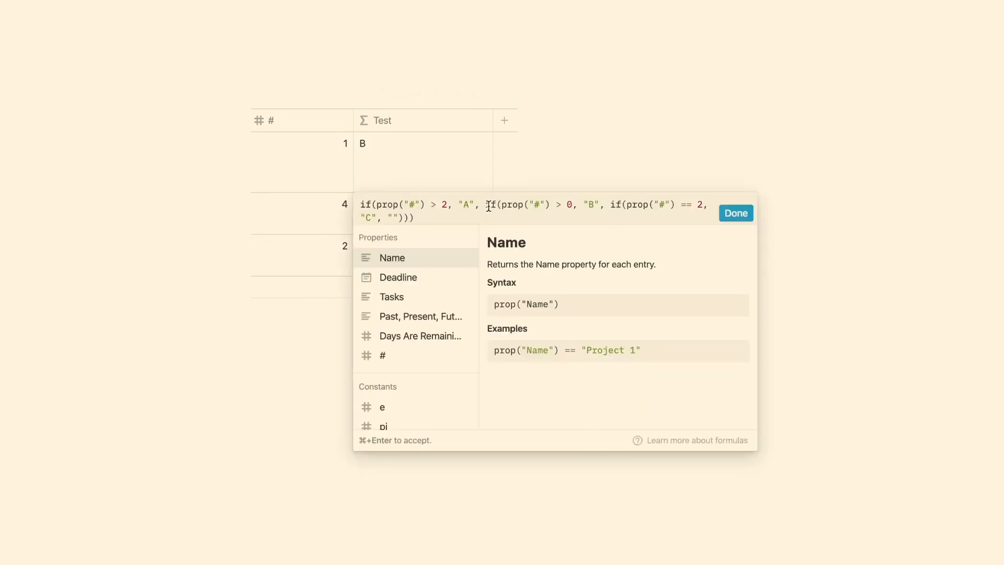
{"action": "left_click_drag", "start_coordinate": [487, 206], "coordinate": [377, 219]}
{"action": "key", "text": "ctrl+c"}
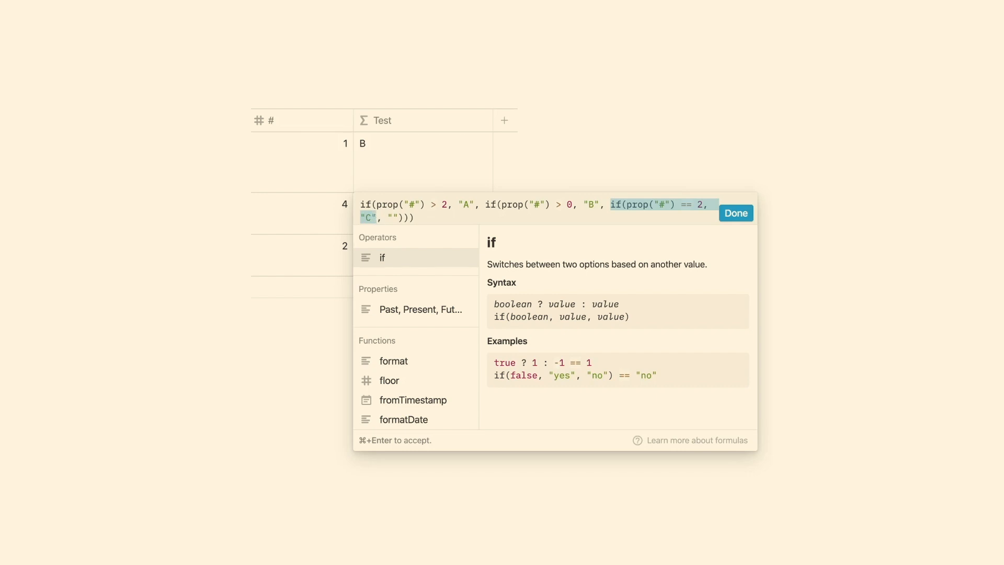
{"action": "key", "text": "BackSpace"}
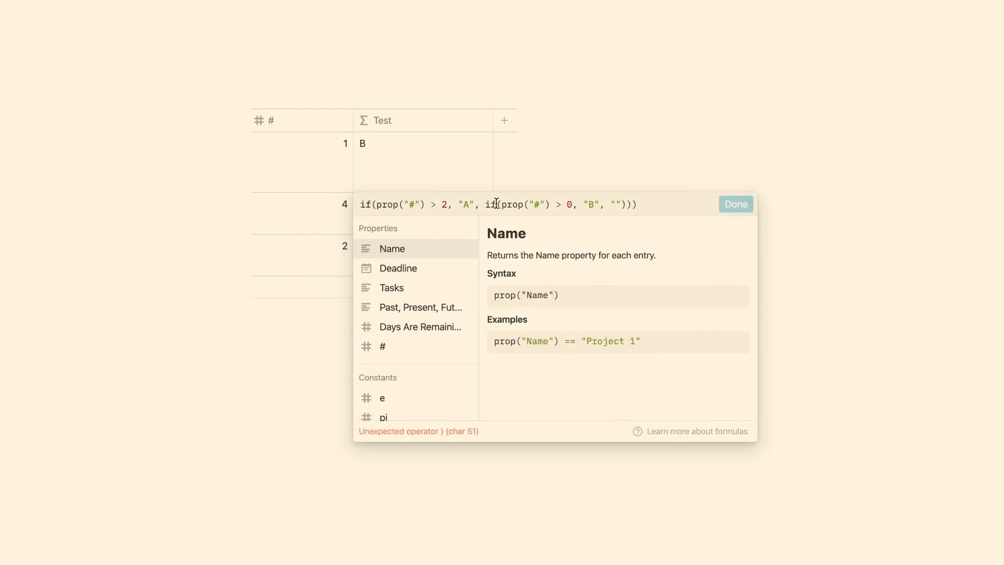
{"action": "left_click", "coordinate": [361, 204]}
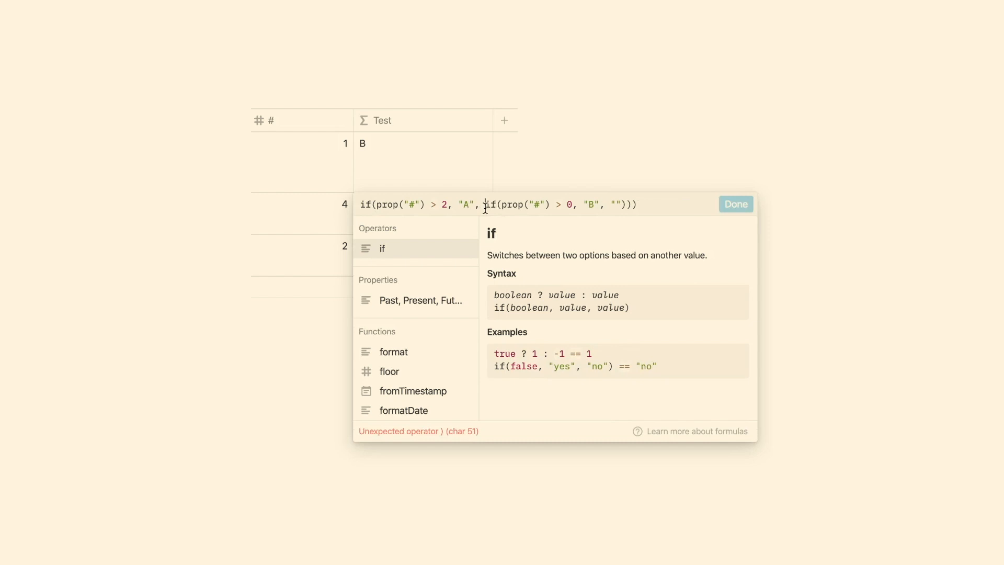
{"action": "key", "text": "ctrl+v"}
{"action": "left_click", "coordinate": [733, 214]}
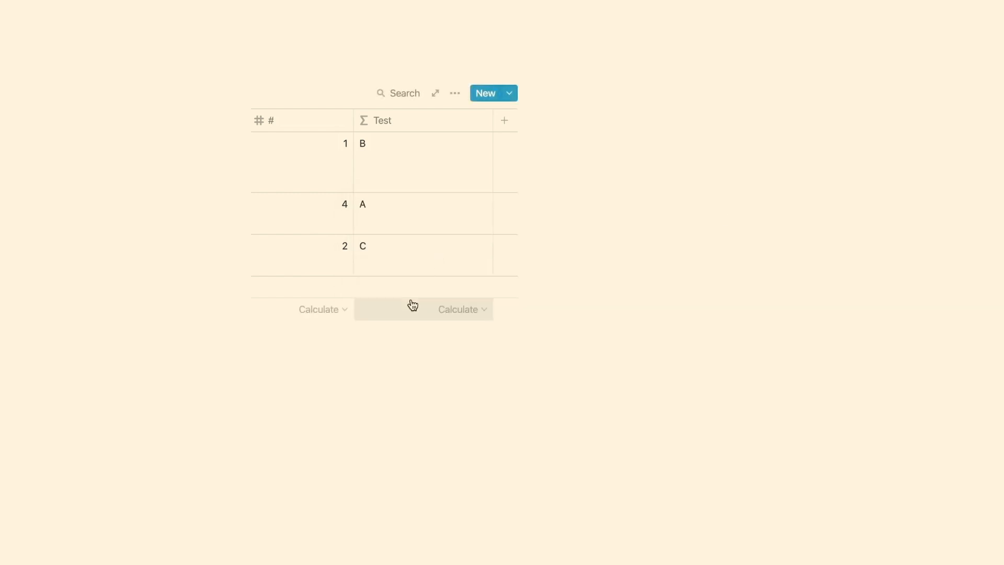
Start the Past, Present, Future formula with an if whose condition opens with ceil(dateBetween(prop("Deadline"), now(),.
{"action": "left_click", "coordinate": [412, 238]}
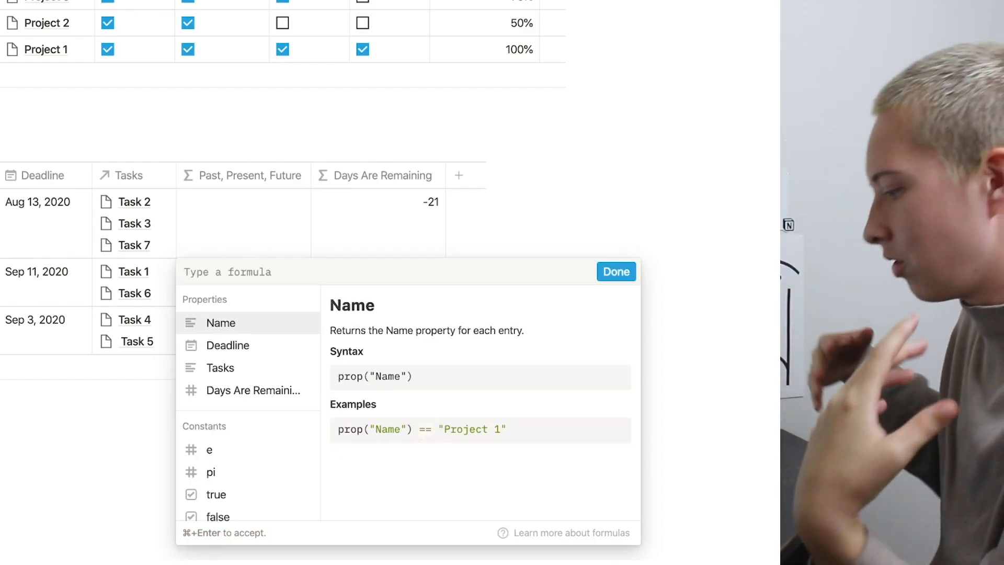
{"action": "type", "text": "if("}
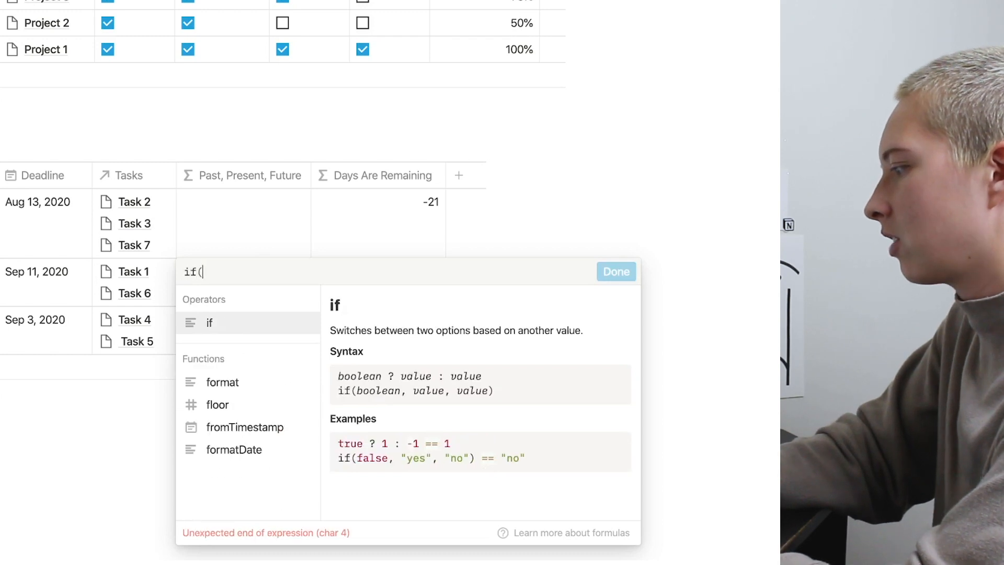
{"action": "type", "text": "ceil"}
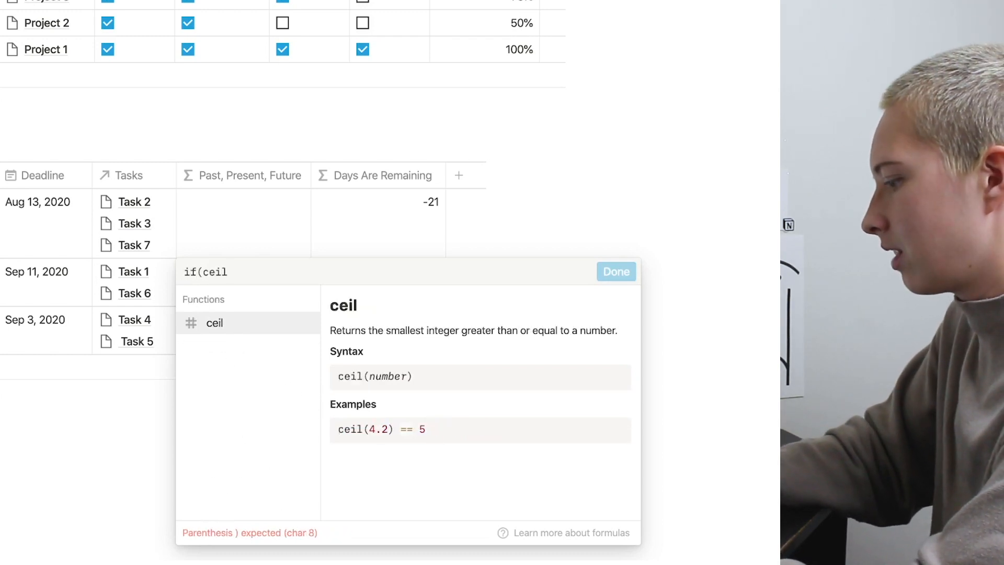
{"action": "type", "text": "(dateBe"}
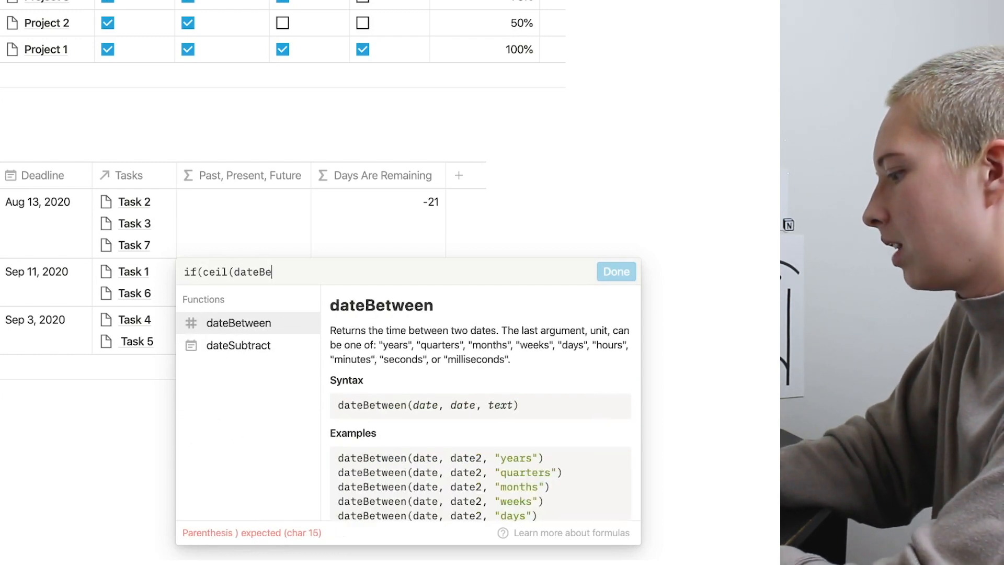
{"action": "type", "text": "tween"}
{"action": "type", "text": "(pr"}
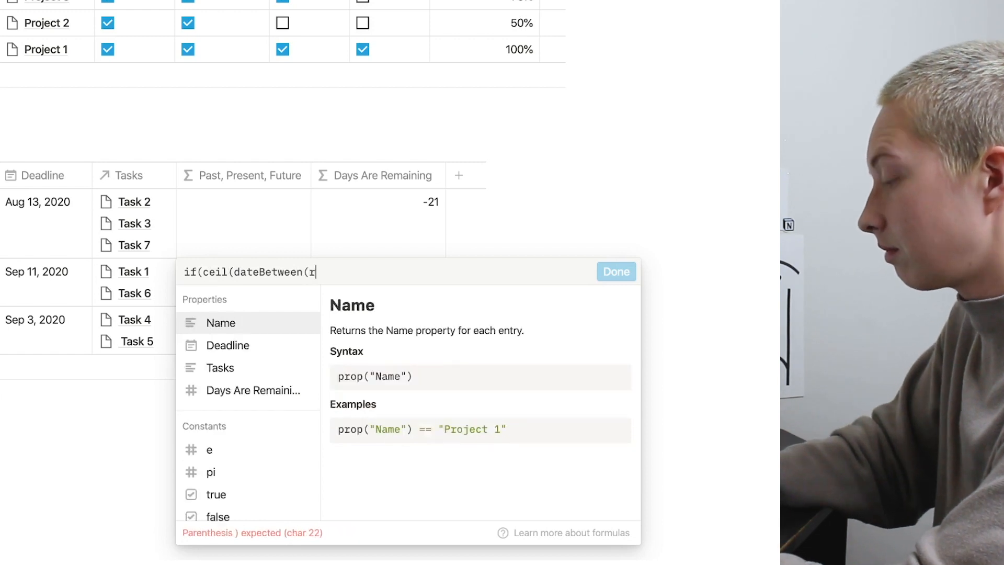
{"action": "key", "text": "BackSpace"}
{"action": "type", "text": "prop"}
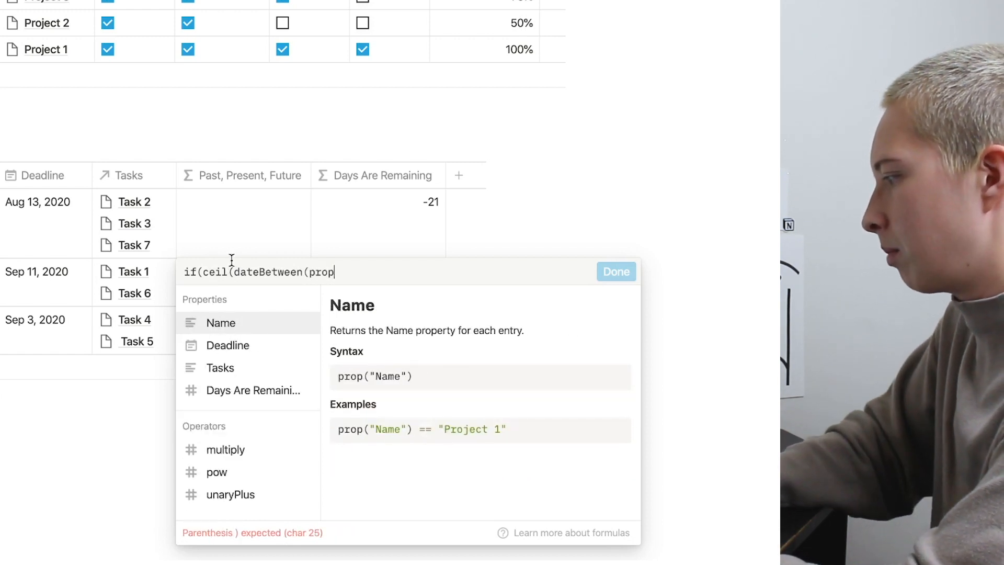
{"action": "left_click", "coordinate": [228, 345]}
{"action": "type", "text": ", now(), \""}
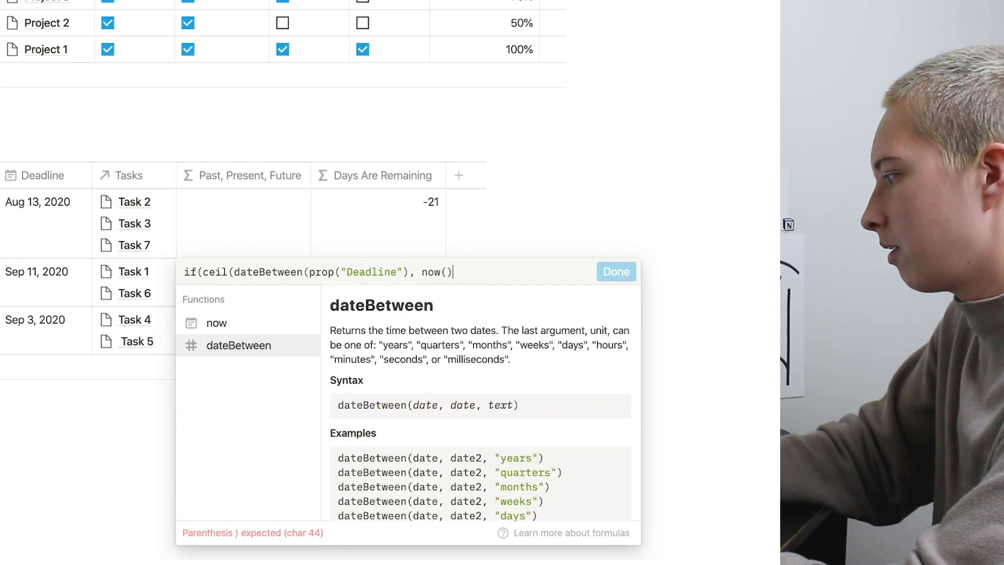
Finish the condition with "hours" divided by 24 and == 0, returning "Today", followed by a nested if.
{"action": "type", "text": "hou"}
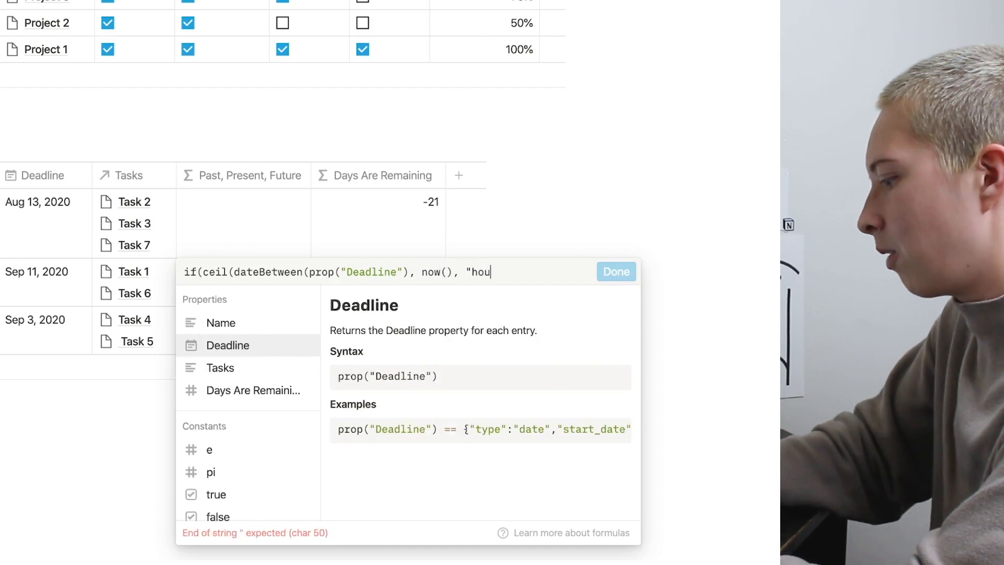
{"action": "type", "text": "rs\")"}
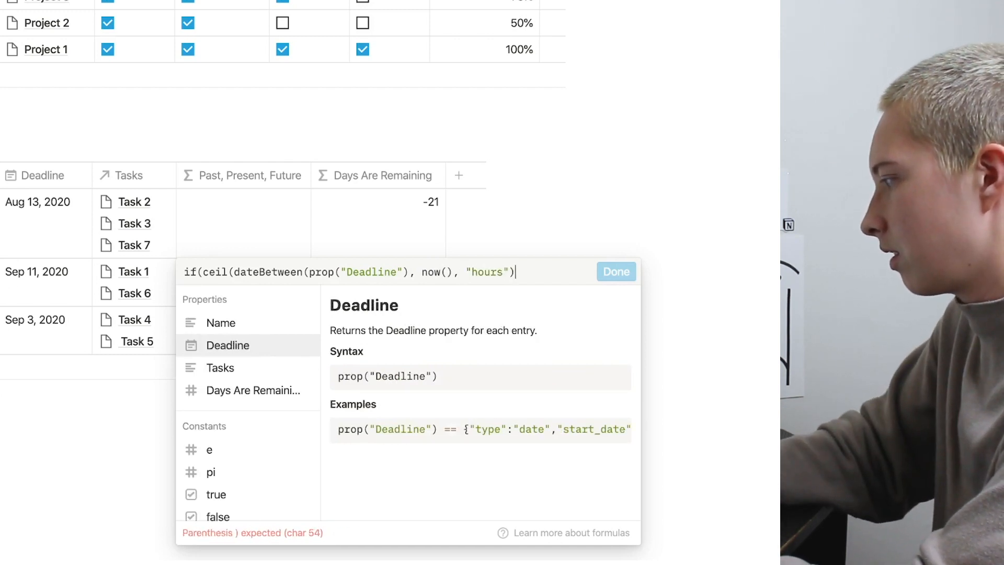
{"action": "type", "text": " /"}
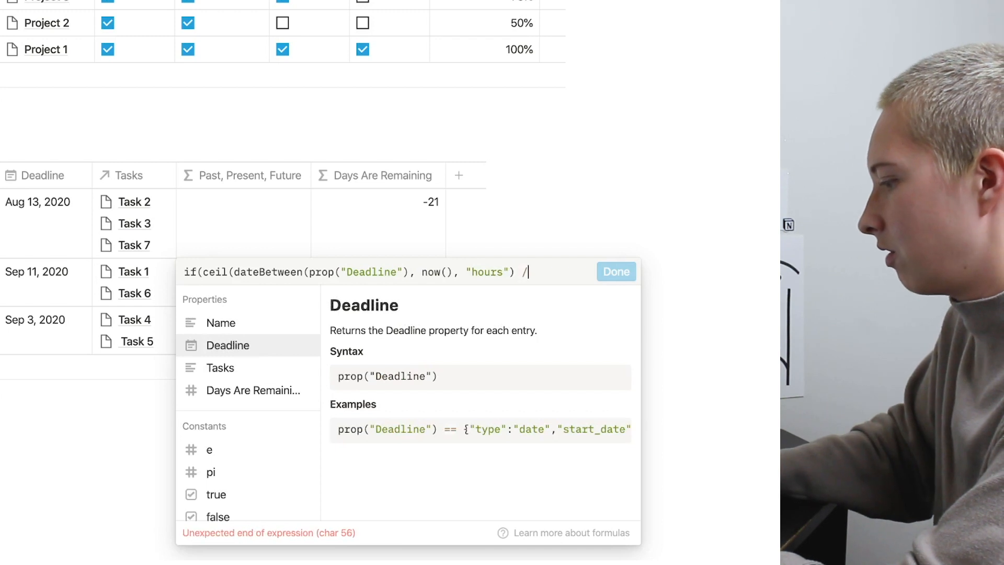
{"action": "type", "text": "24"}
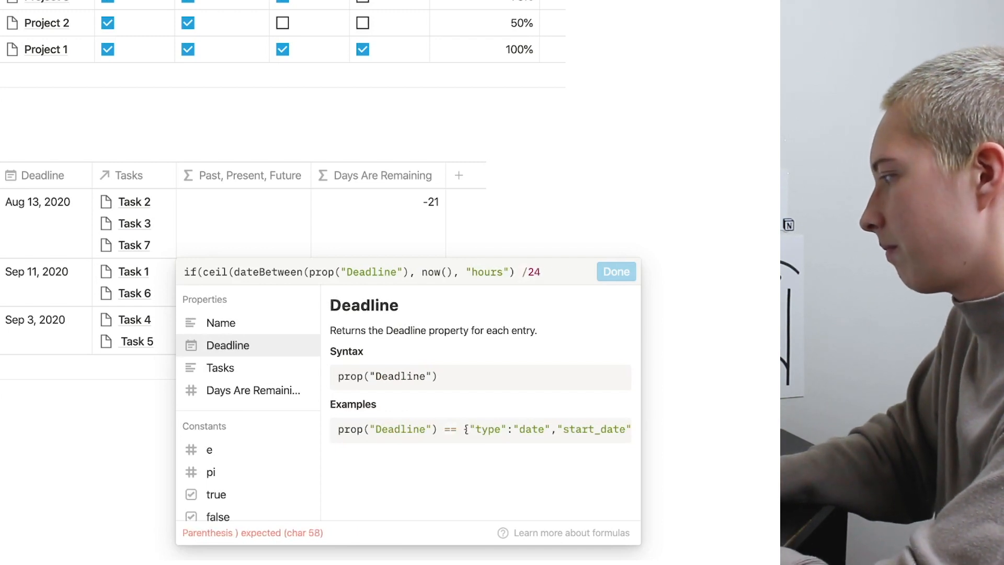
{"action": "type", "text": ")"}
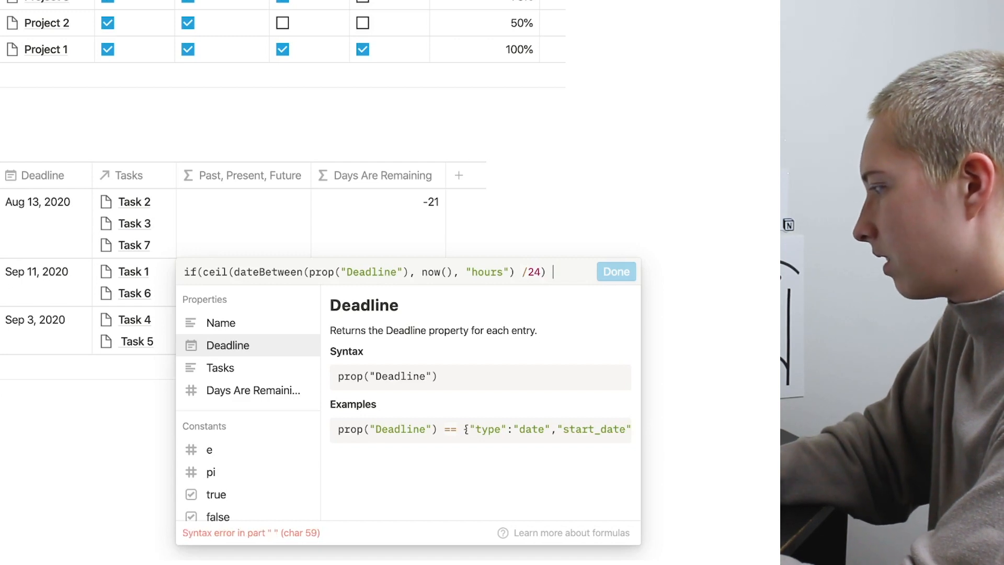
{"action": "type", "text": " == "}
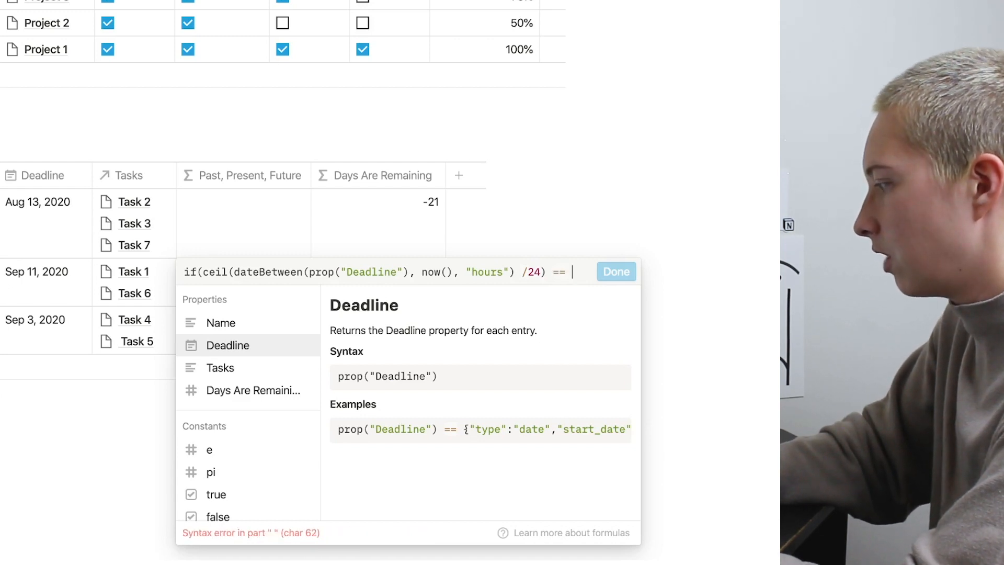
{"action": "type", "text": "0, "}
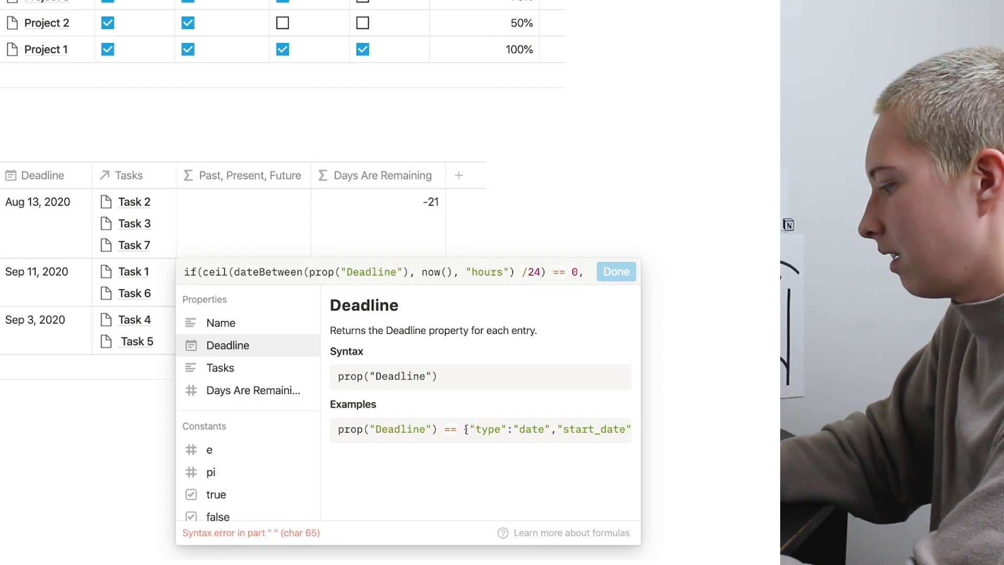
{"action": "type", "text": "\""}
{"action": "type", "text": "Toda"}
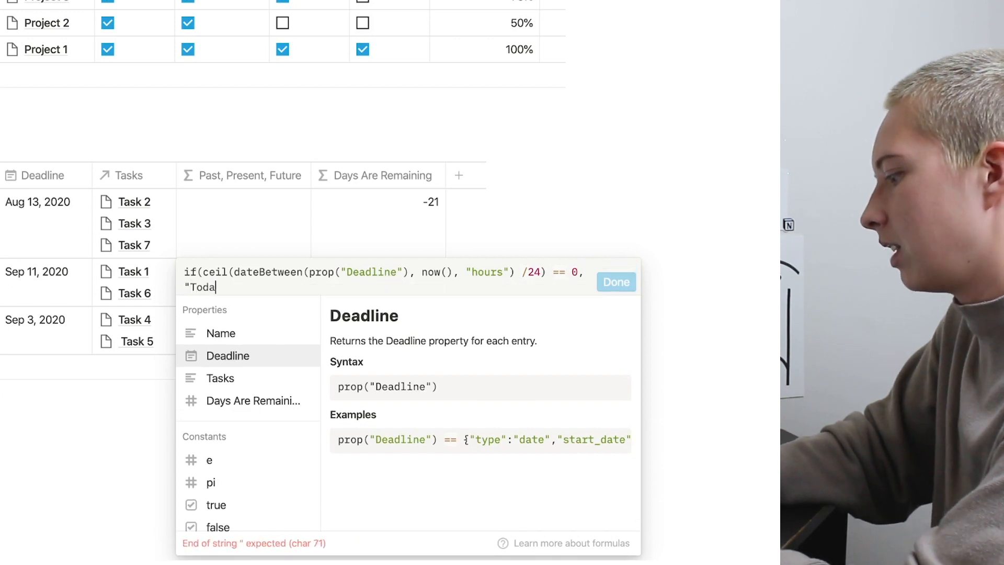
{"action": "type", "text": "y\", if"}
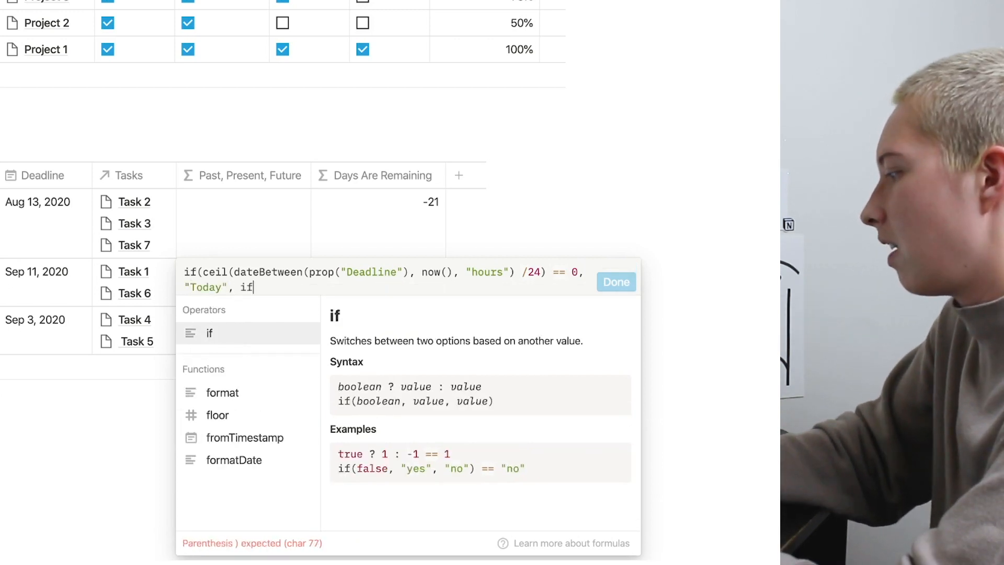
Make the nested if return "Past" when prop("Deadline") < now().
{"action": "type", "text": "(prop"}
{"action": "left_click", "coordinate": [231, 353]}
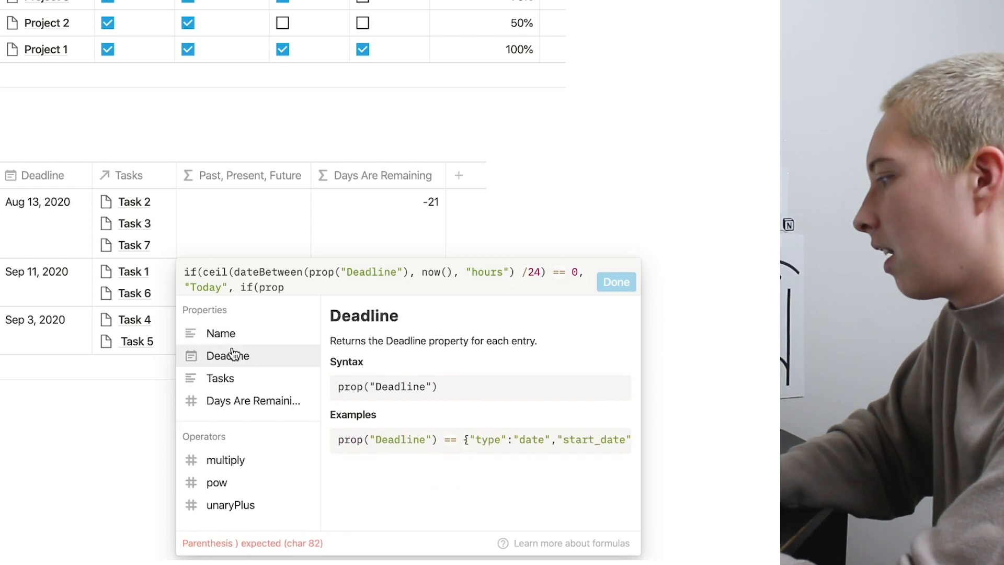
{"action": "type", "text": "< no"}
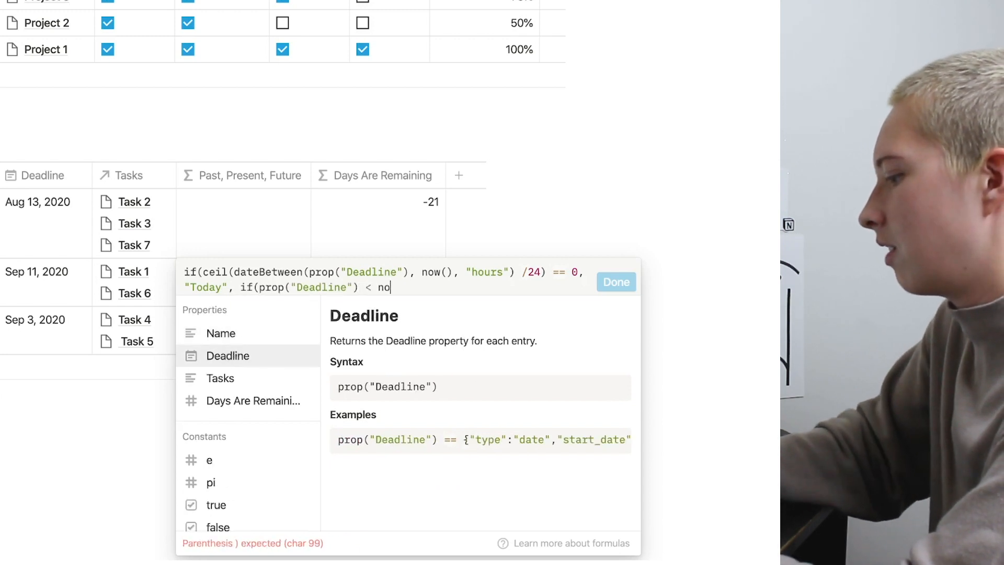
{"action": "type", "text": "w(), \""}
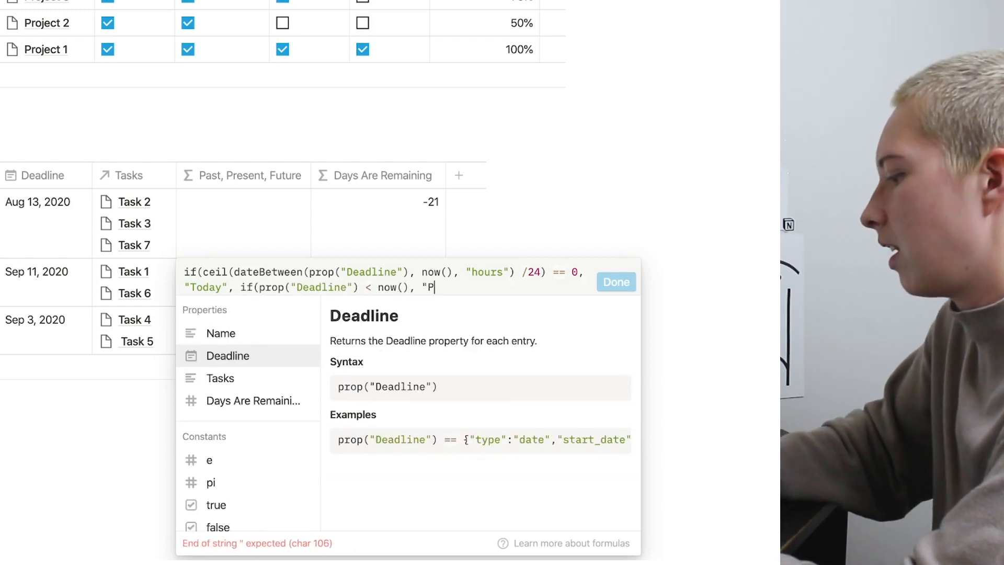
{"action": "type", "text": "Past\", "}
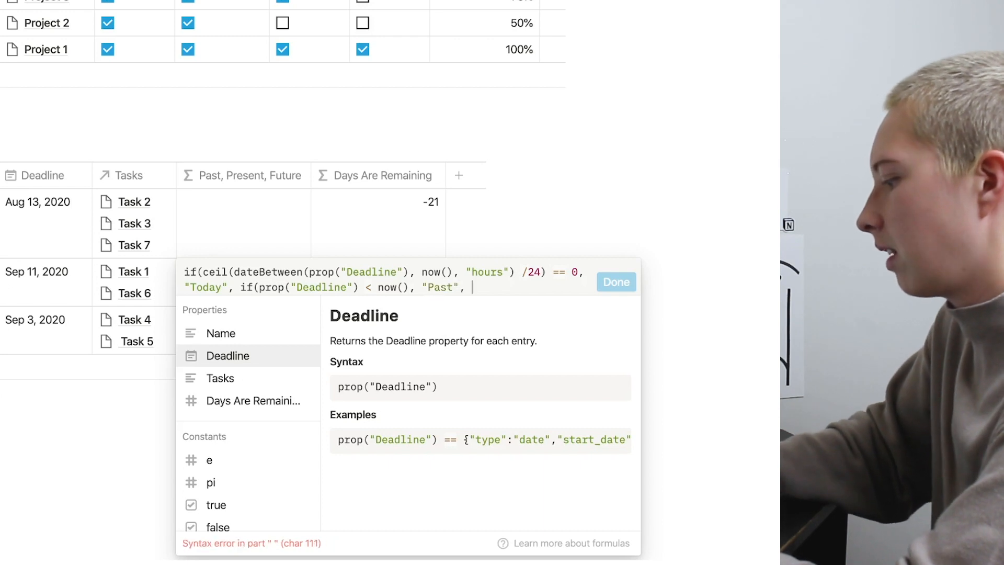
Nest a third if returning "Future" when prop("Deadline") > now() and otherwise "", close all parentheses and apply the formula.
{"action": "type", "text": "if(prop(\"Deadline\") "}
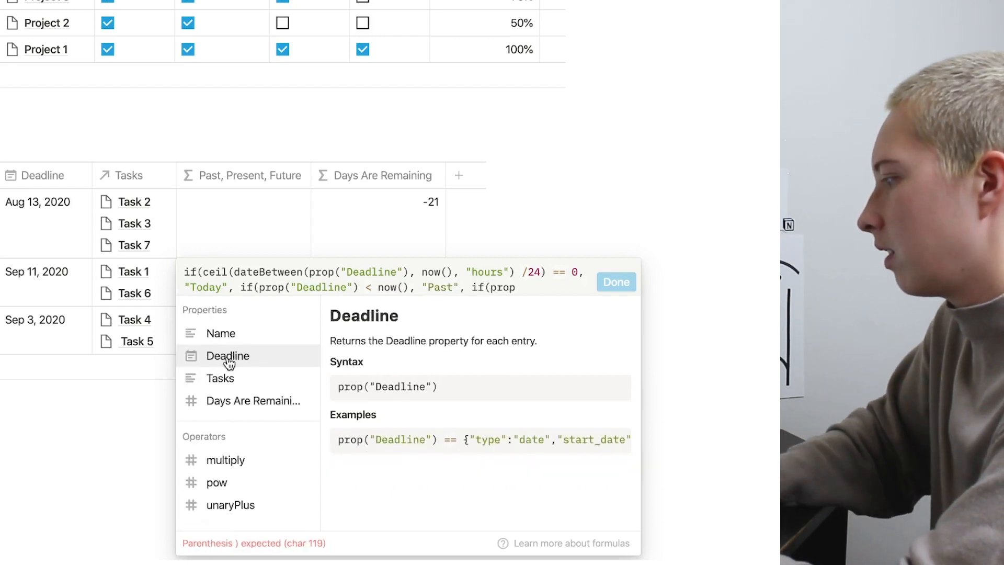
{"action": "type", "text": "> no"}
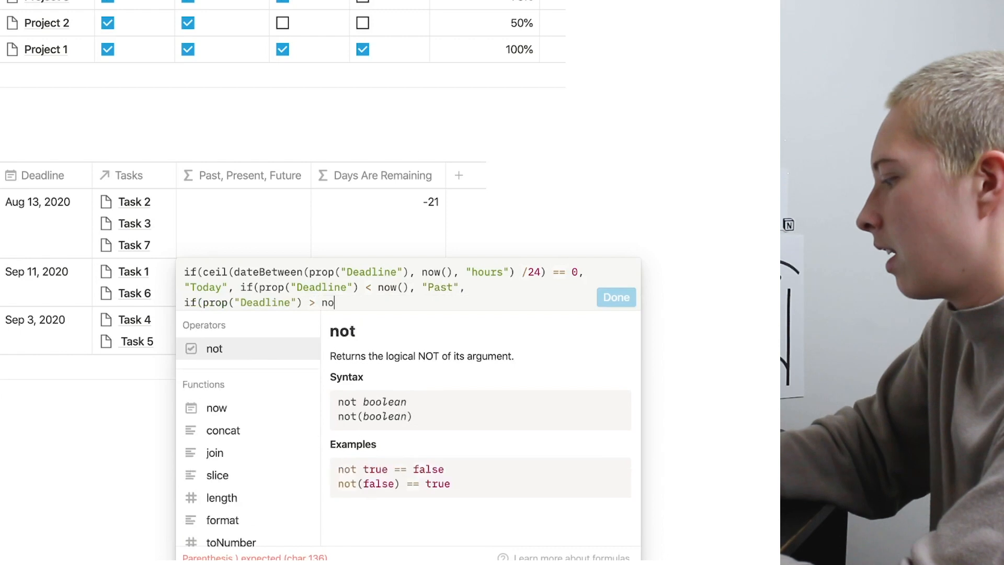
{"action": "type", "text": "w(), \"Fut"}
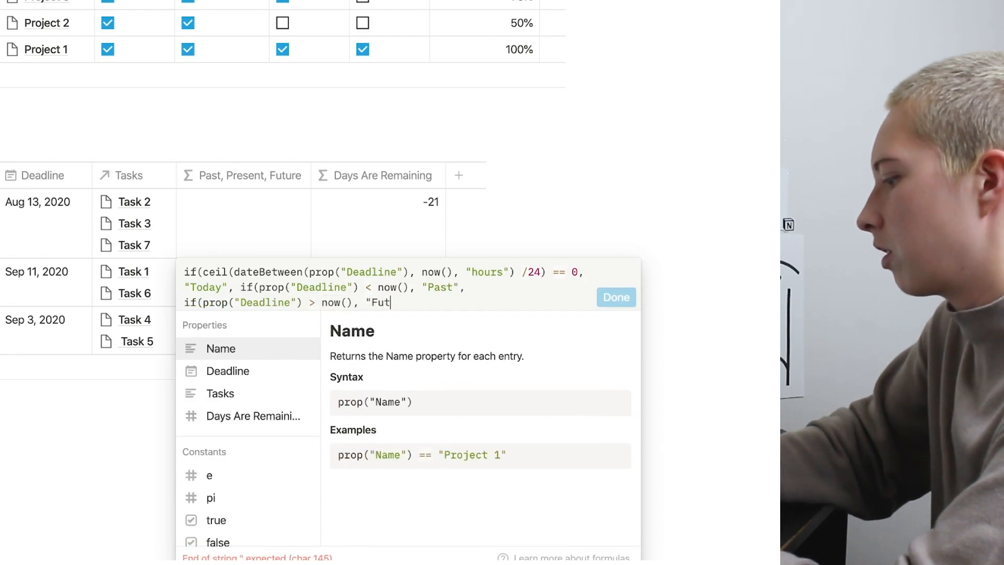
{"action": "type", "text": "ure\", "}
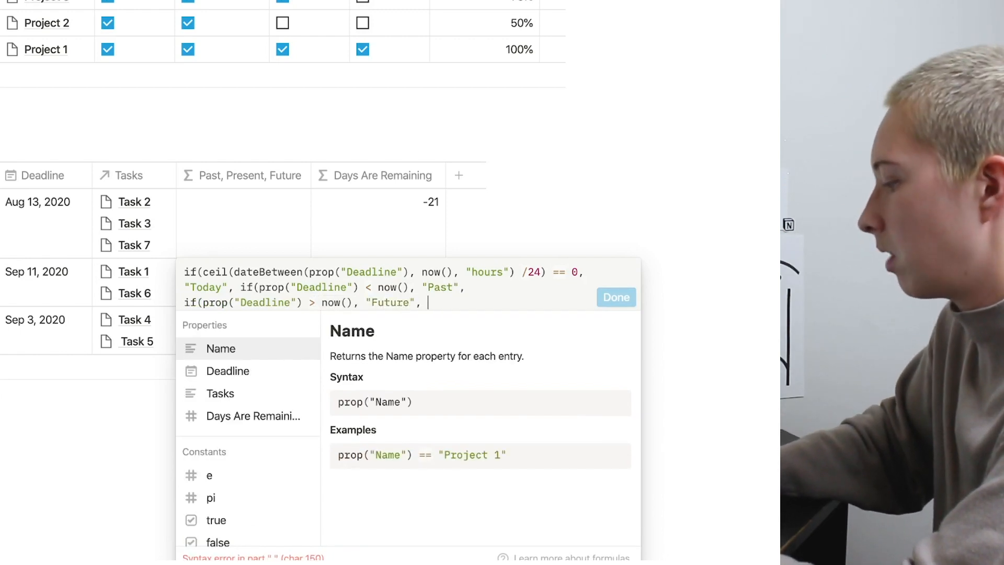
{"action": "type", "text": "\"\"))"}
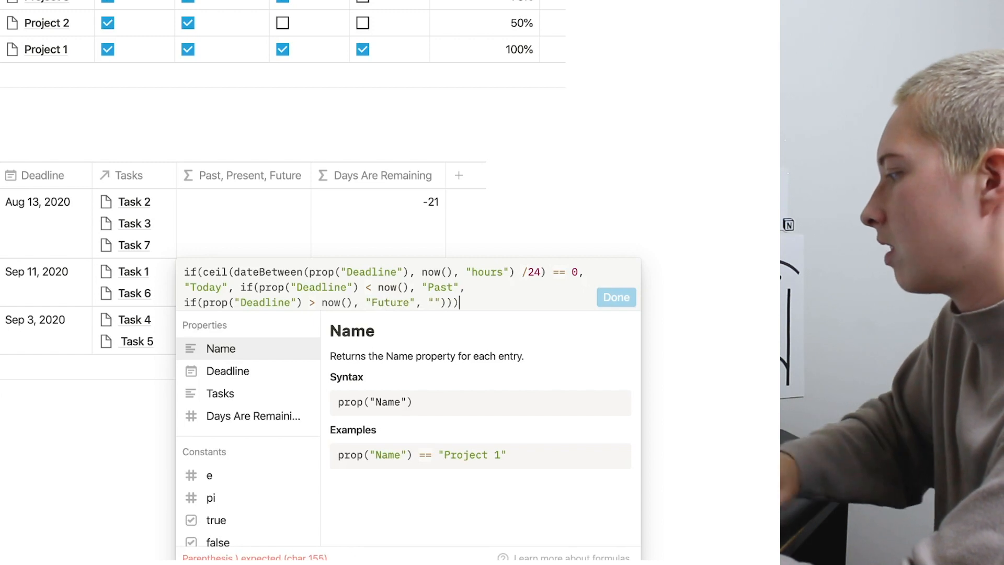
{"action": "type", "text": ")"}
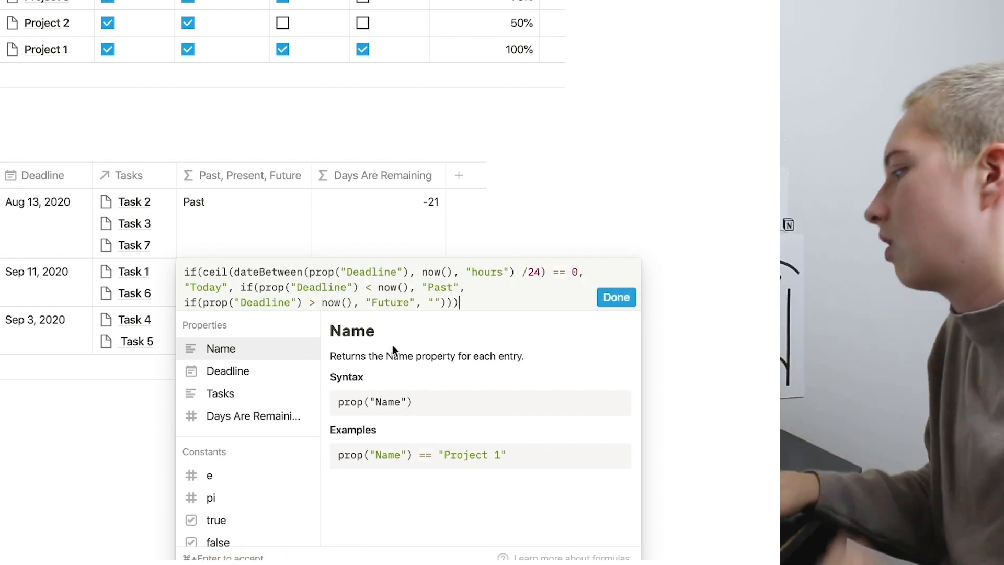
{"action": "left_click", "coordinate": [617, 297]}
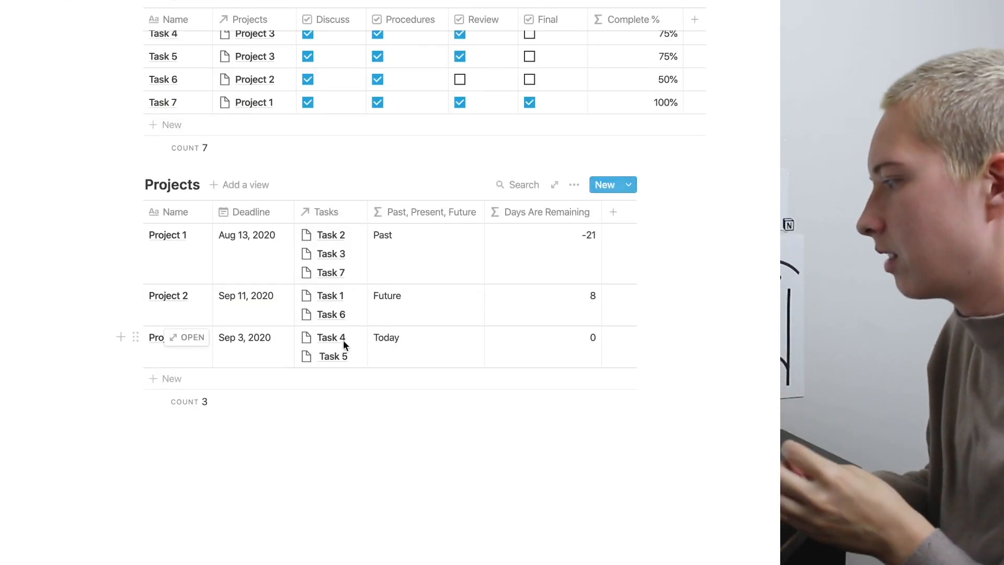
Test the formula by changing Project 3's deadline to Sep 4, 2020 and setting it back to Sep 3, 2020.
{"action": "left_click", "coordinate": [253, 340]}
{"action": "left_click", "coordinate": [350, 83]}
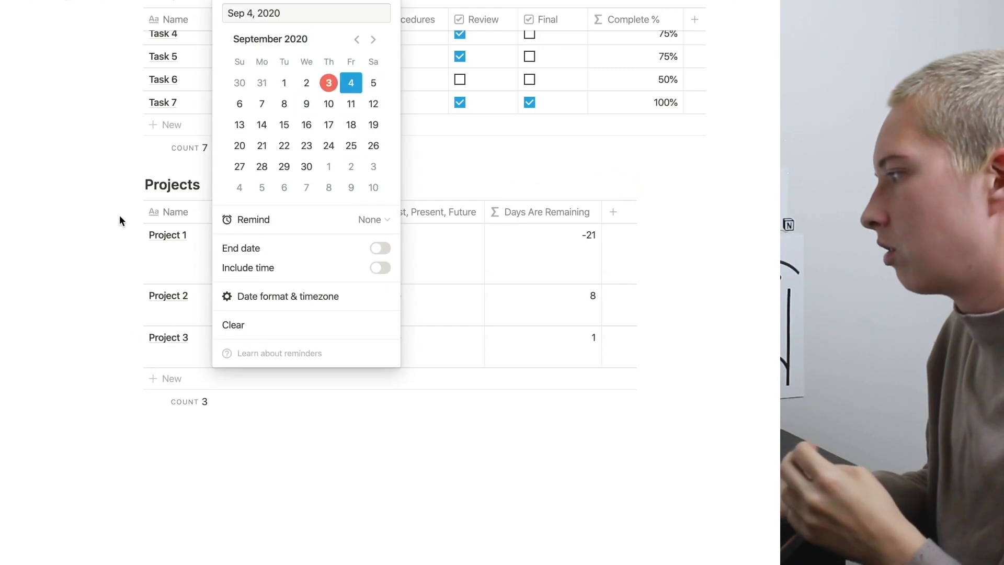
{"action": "left_click", "coordinate": [112, 221]}
{"action": "left_click", "coordinate": [268, 346]}
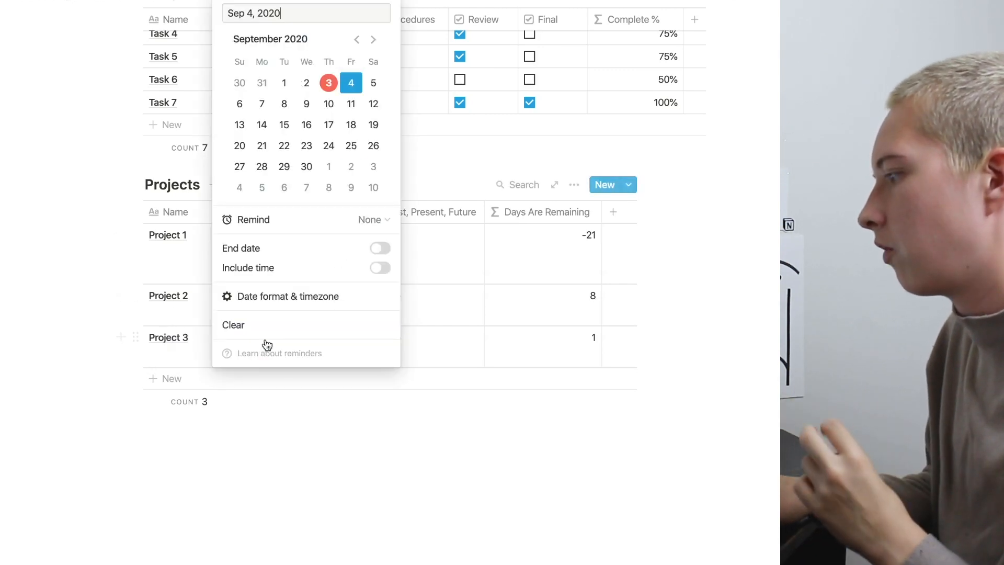
{"action": "left_click", "coordinate": [303, 84]}
{"action": "left_click", "coordinate": [36, 224]}
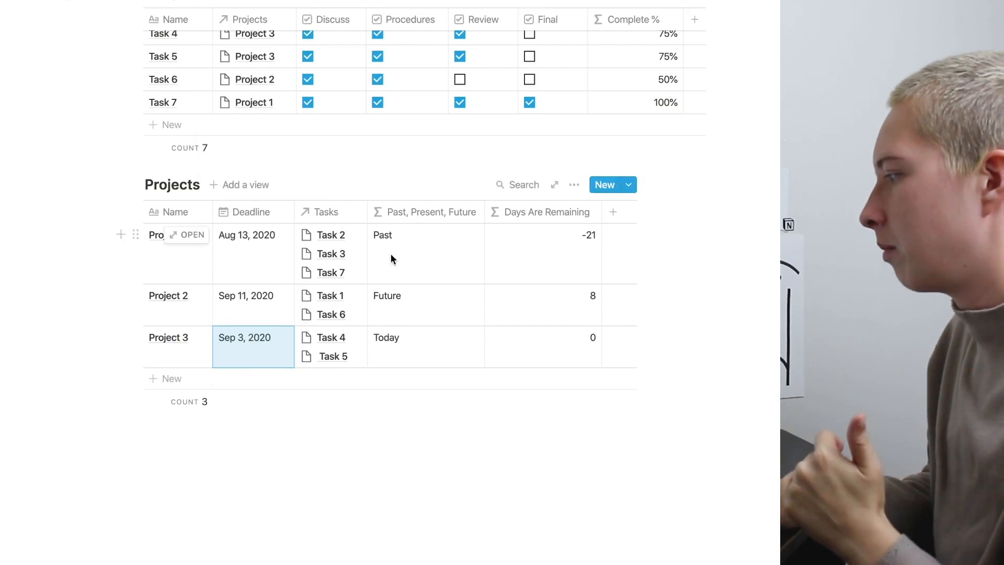
Wrap the whole Days Are Remaining formula of the Projects table in abs().
{"action": "left_click", "coordinate": [544, 254]}
{"action": "left_click", "coordinate": [679, 254]}
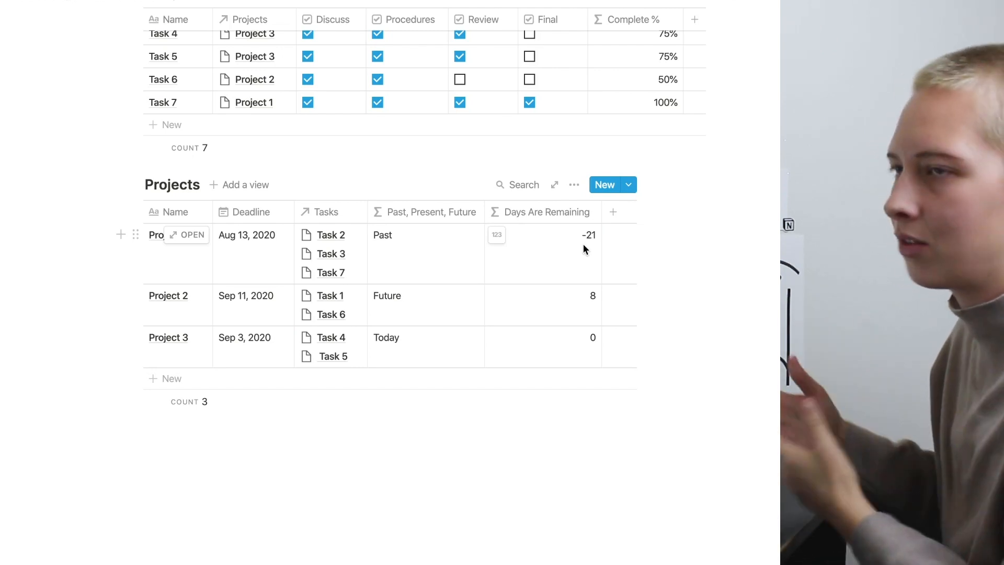
{"action": "left_click", "coordinate": [582, 244]}
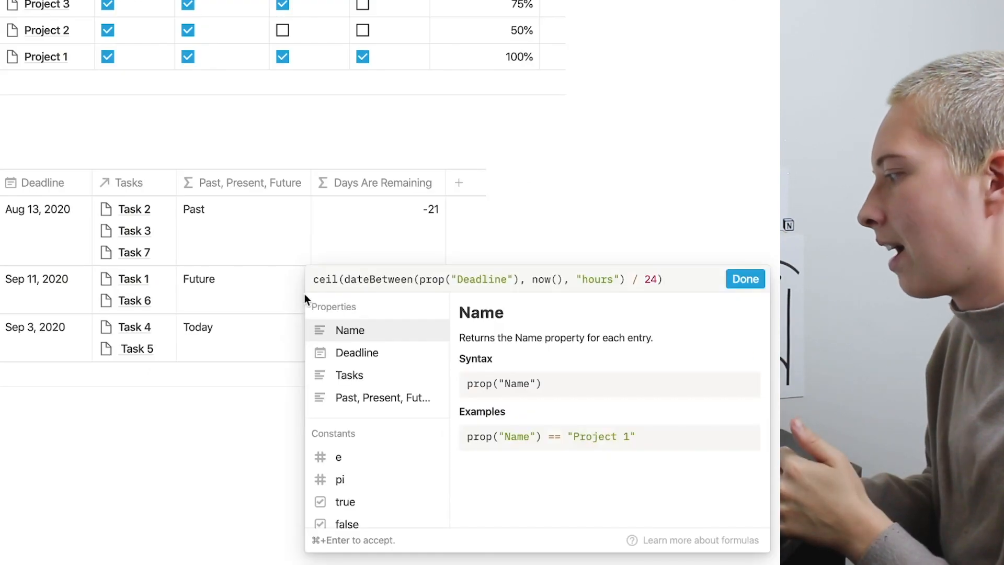
{"action": "left_click", "coordinate": [315, 284]}
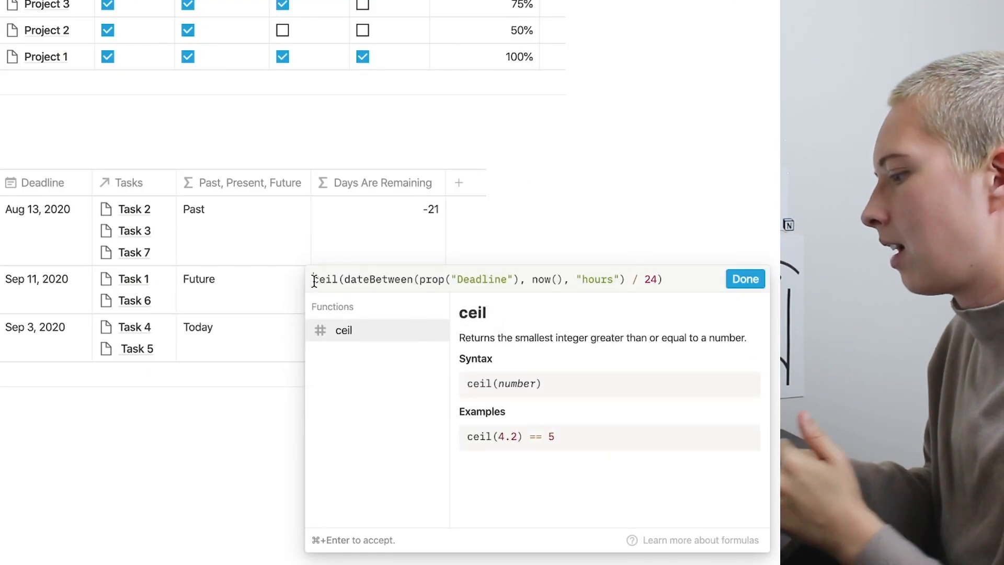
{"action": "type", "text": "abs"}
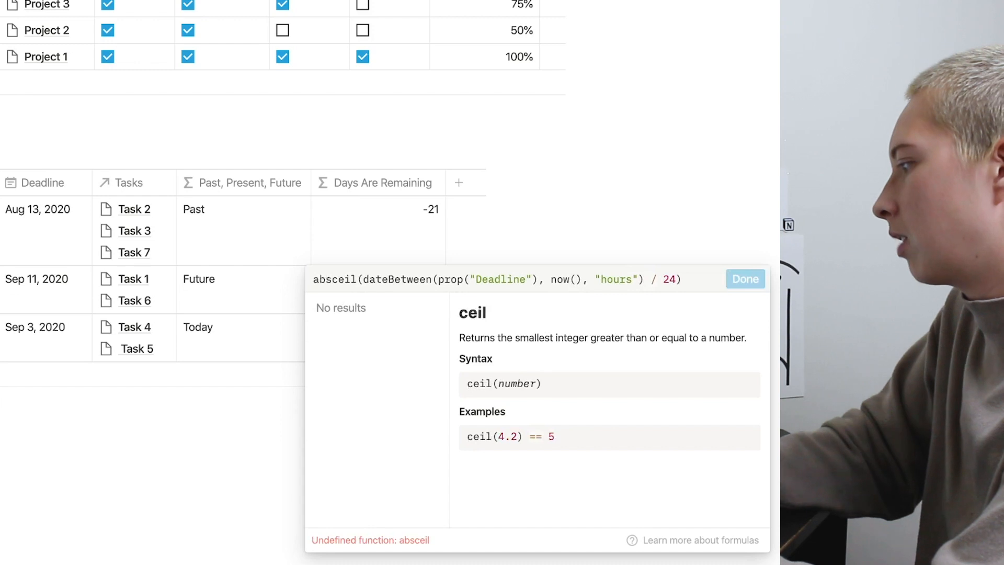
{"action": "type", "text": "("}
{"action": "left_click", "coordinate": [691, 277]}
{"action": "type", "text": ")"}
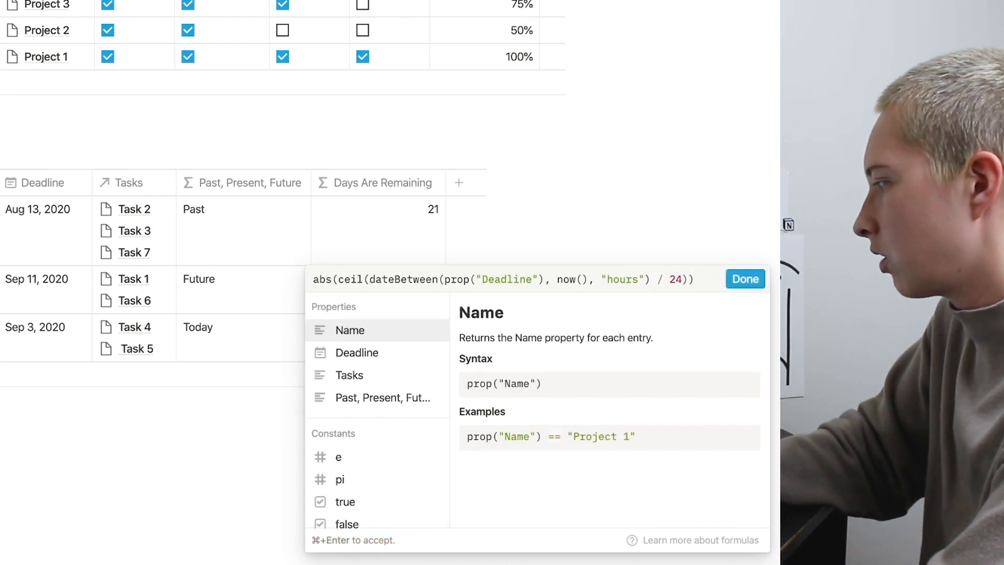
Close the Days Are Remaining formula and show a Sum calculation beneath that column of the Projects table.
{"action": "left_click", "coordinate": [585, 236]}
{"action": "left_click", "coordinate": [585, 235]}
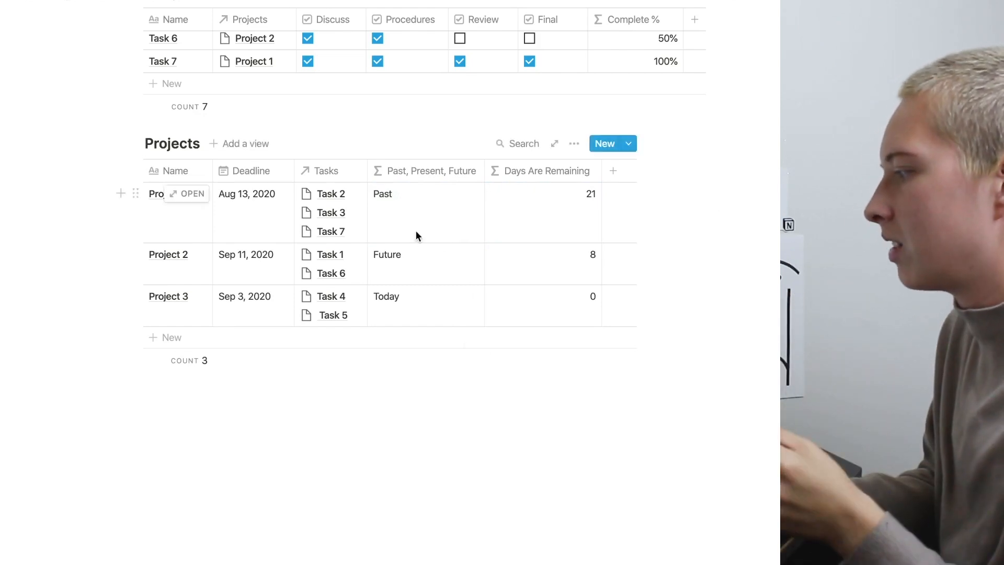
{"action": "left_click", "coordinate": [559, 358]}
{"action": "left_click", "coordinate": [510, 240]}
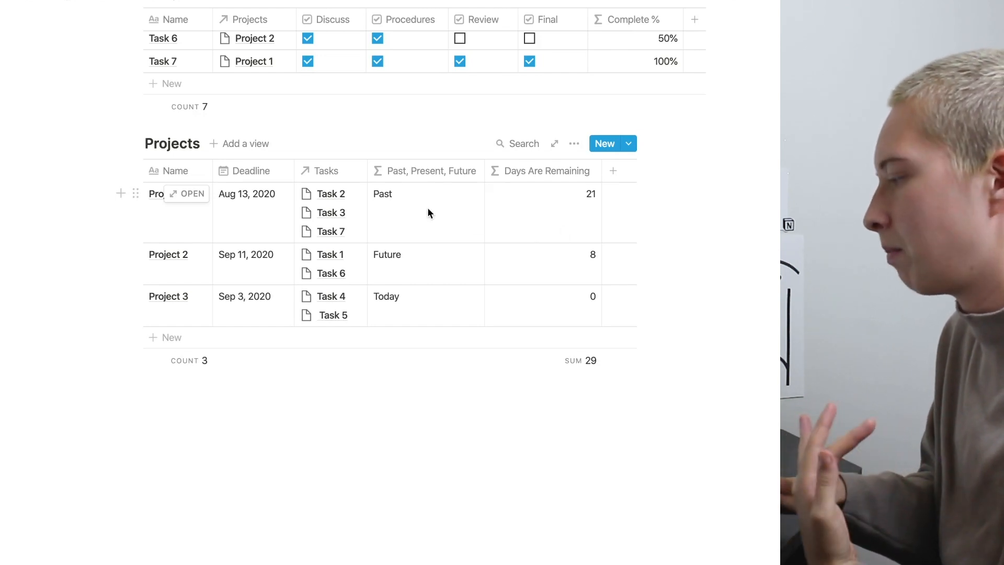
Wrap the whole Days Are Remaining formula in format() and remove the Sum calculation from the column.
{"action": "left_click", "coordinate": [549, 225]}
{"action": "left_click", "coordinate": [485, 255]}
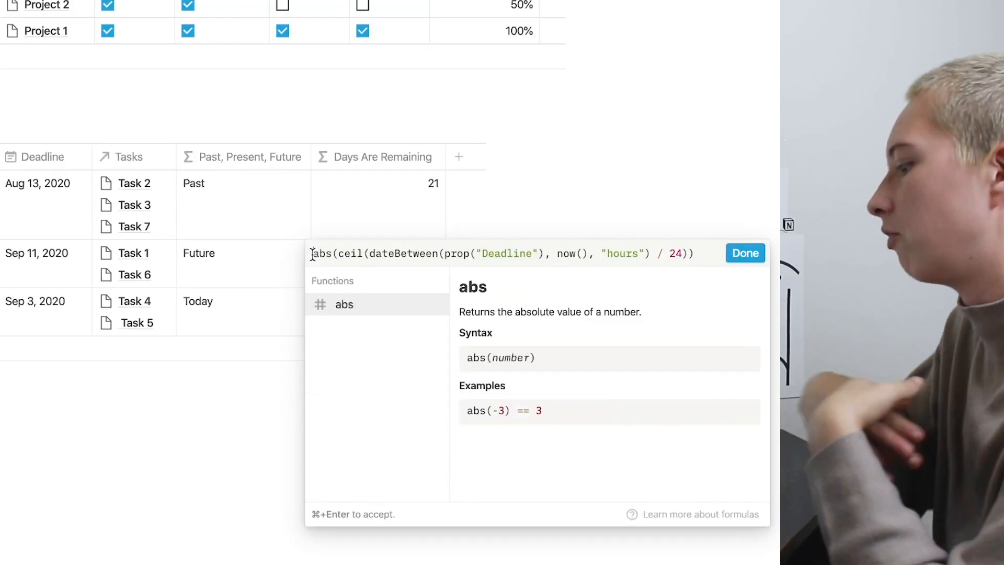
{"action": "type", "text": "format("}
{"action": "left_click", "coordinate": [343, 269]}
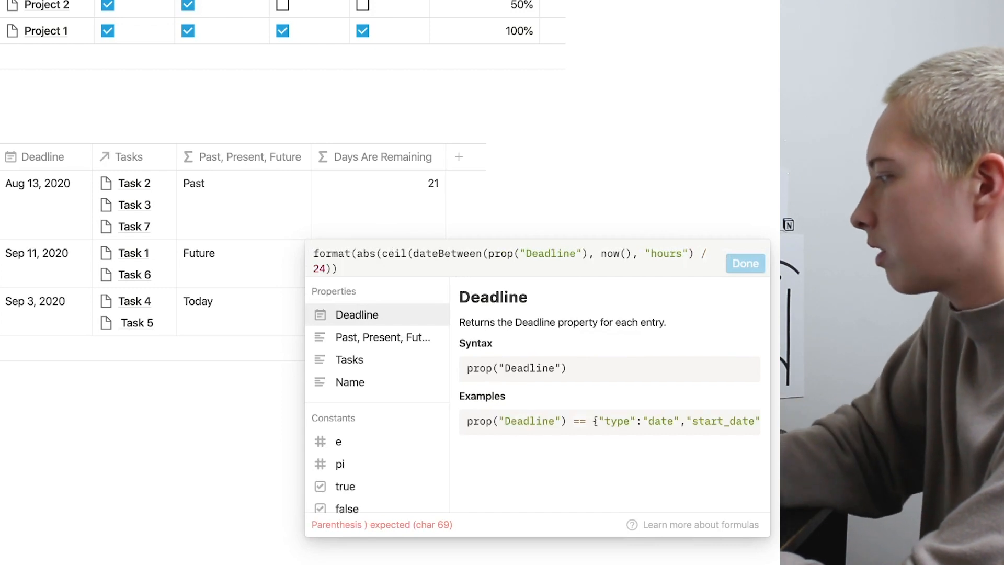
{"action": "type", "text": ")"}
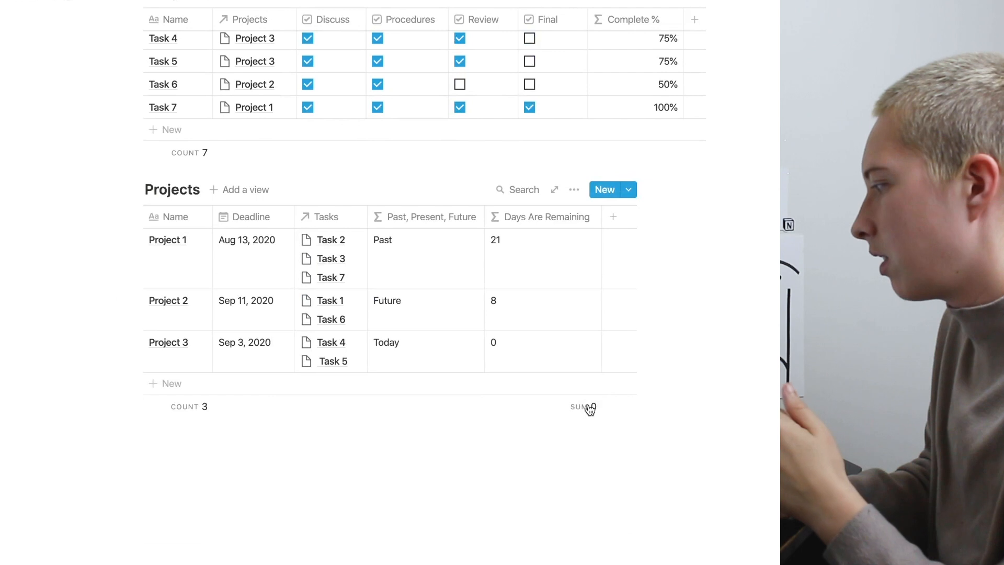
{"action": "left_click", "coordinate": [589, 406]}
{"action": "left_click", "coordinate": [568, 431]}
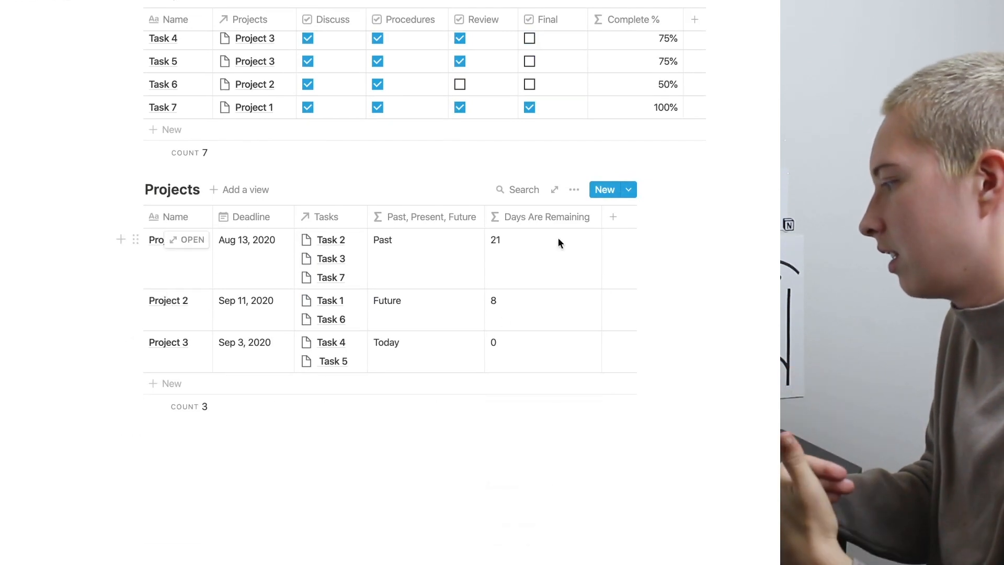
Copy the Days Are Remaining formula and change "Past" to "Days Past" in the Past, Present, Future formula.
{"action": "scroll", "coordinate": [549, 403], "scroll_direction": "down", "scroll_amount": 2}
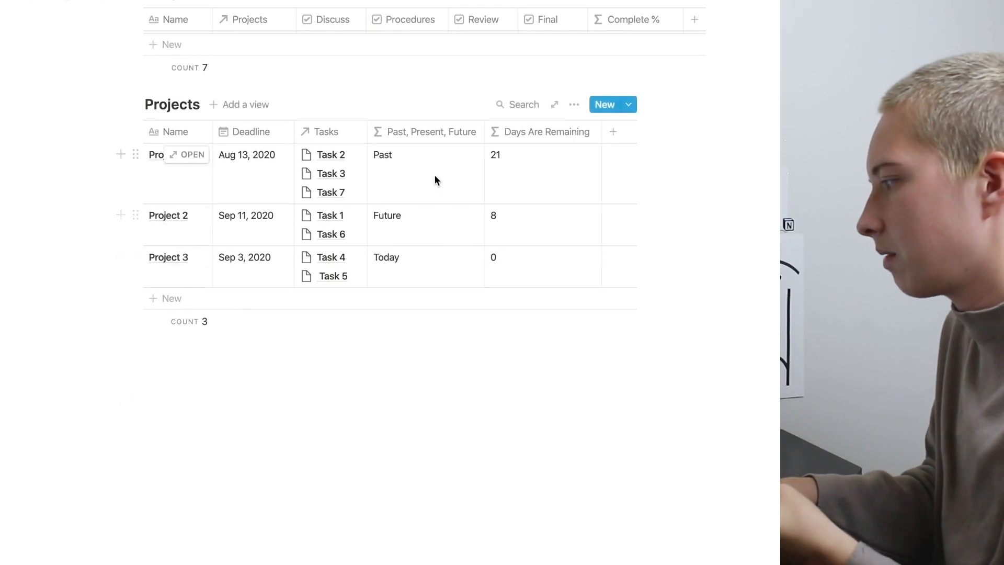
{"action": "left_click", "coordinate": [504, 183]}
{"action": "left_click", "coordinate": [387, 158]}
{"action": "left_click", "coordinate": [387, 158]}
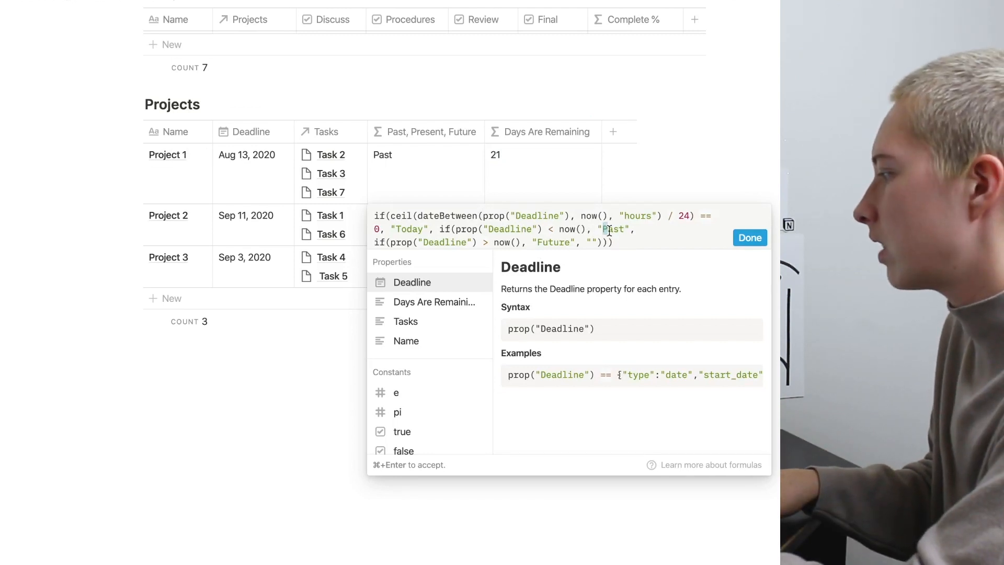
{"action": "left_click_drag", "start_coordinate": [605, 231], "coordinate": [623, 233]}
{"action": "type", "text": "Days Pas"}
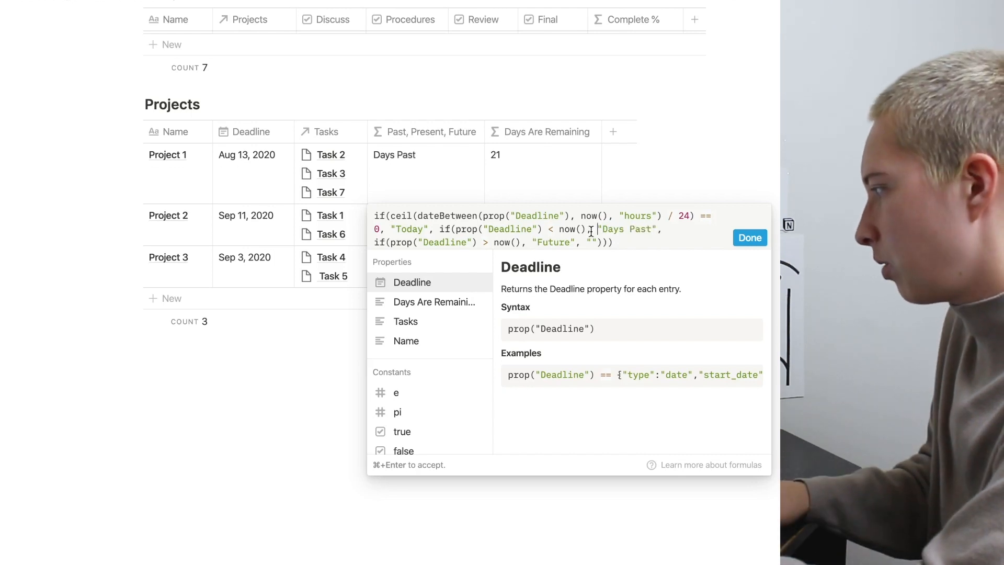
Insert format(abs(ceil(dateBetween(prop("Deadline"), now(), "hours") / 24))) + before "Days Past" in the formula.
{"action": "left_click_drag", "start_coordinate": [599, 231], "coordinate": [649, 232]}
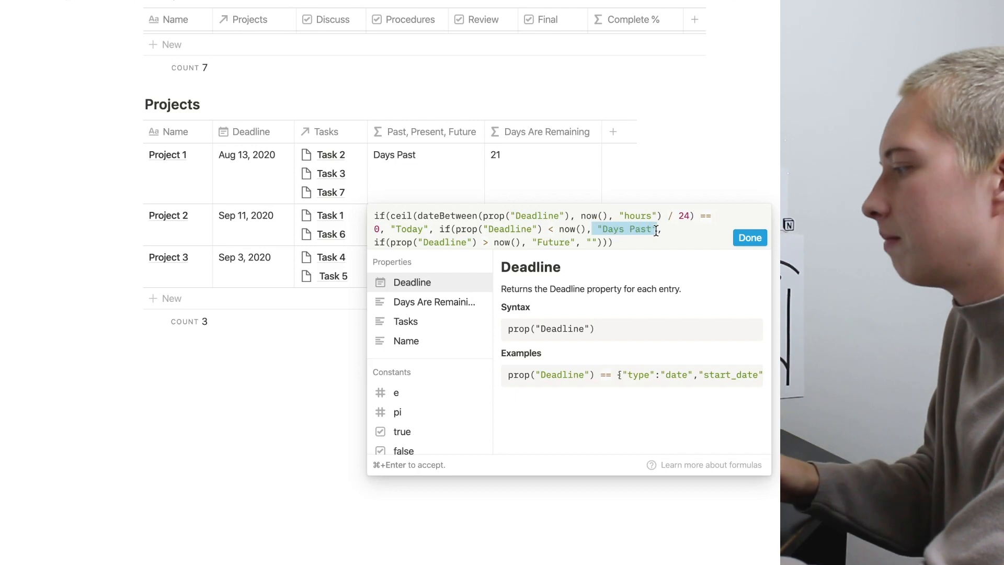
{"action": "left_click", "coordinate": [593, 231]}
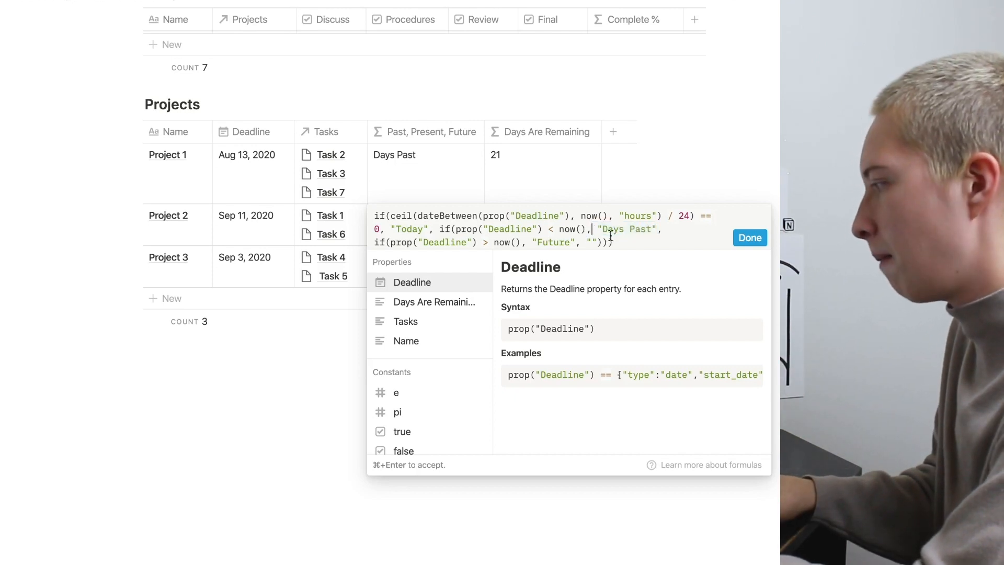
{"action": "type", "text": "format(abs(ceil(dateBetween(prop(\"Deadline\"), now(), \"hours\") / 24)))"}
{"action": "left_click", "coordinate": [467, 256]}
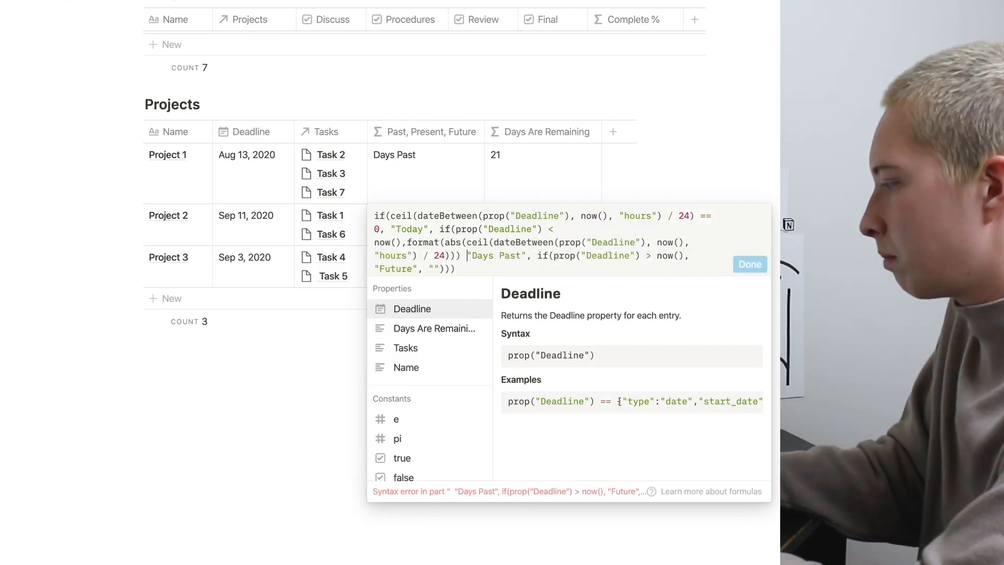
{"action": "type", "text": "+"}
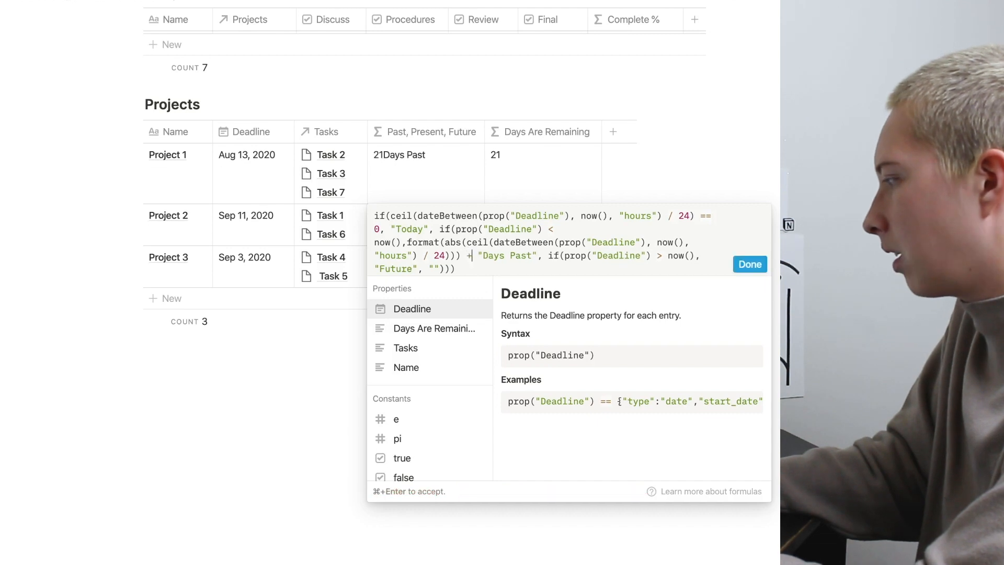
Add a space before the format() expression and a leading space inside the "Days Past" text.
{"action": "left_click", "coordinate": [408, 243]}
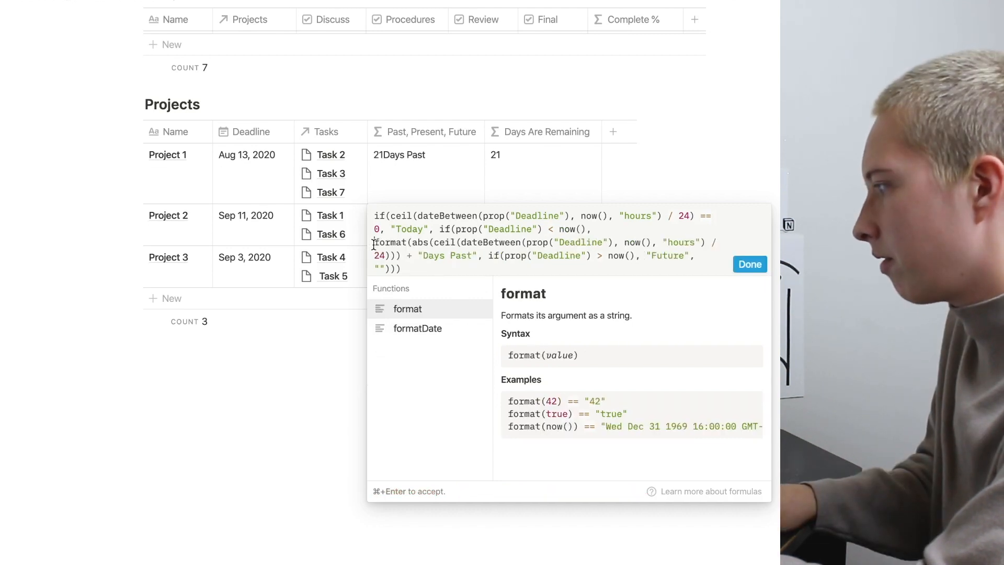
{"action": "left_click_drag", "start_coordinate": [374, 245], "coordinate": [400, 255]}
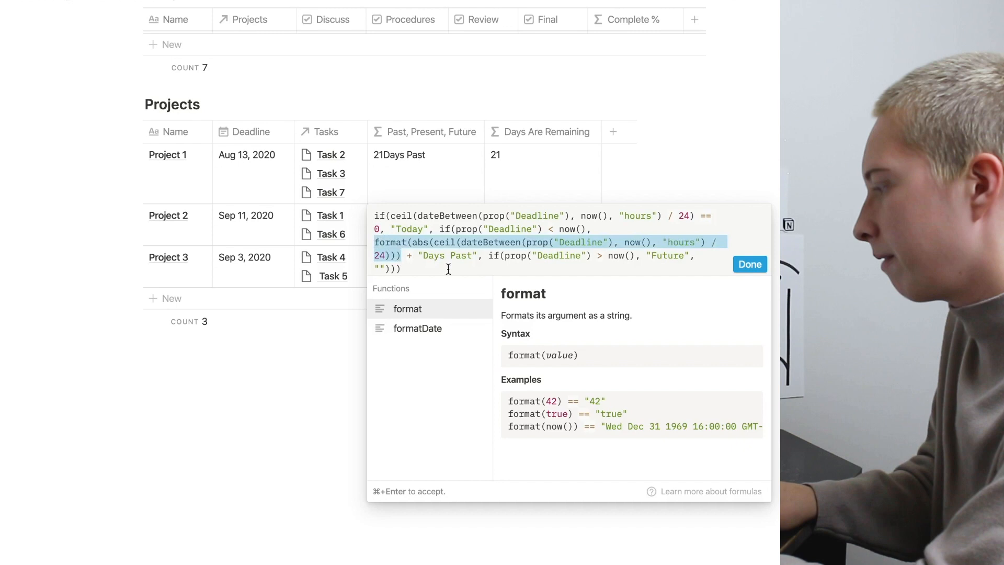
{"action": "left_click_drag", "start_coordinate": [418, 257], "coordinate": [473, 260]}
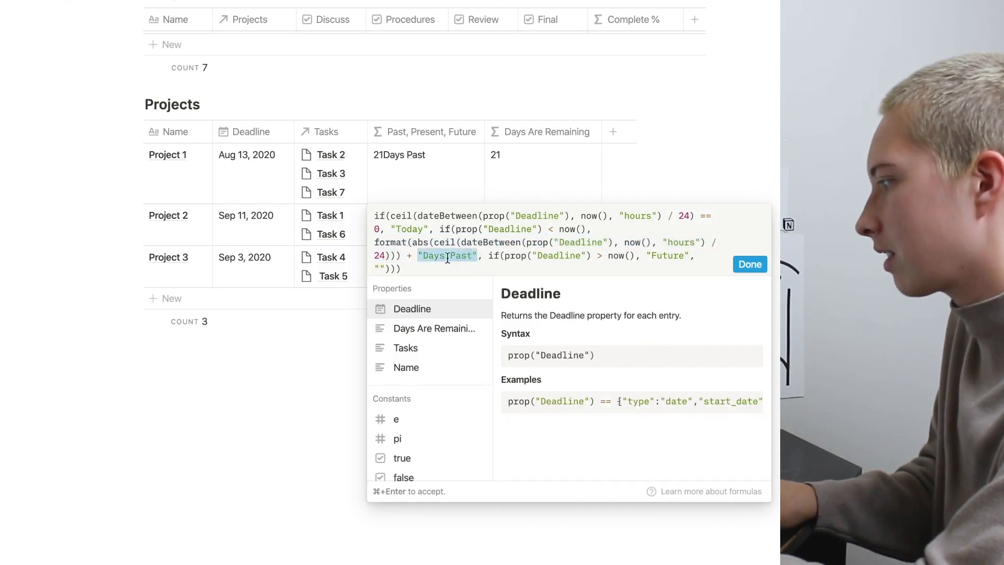
{"action": "left_click", "coordinate": [422, 256]}
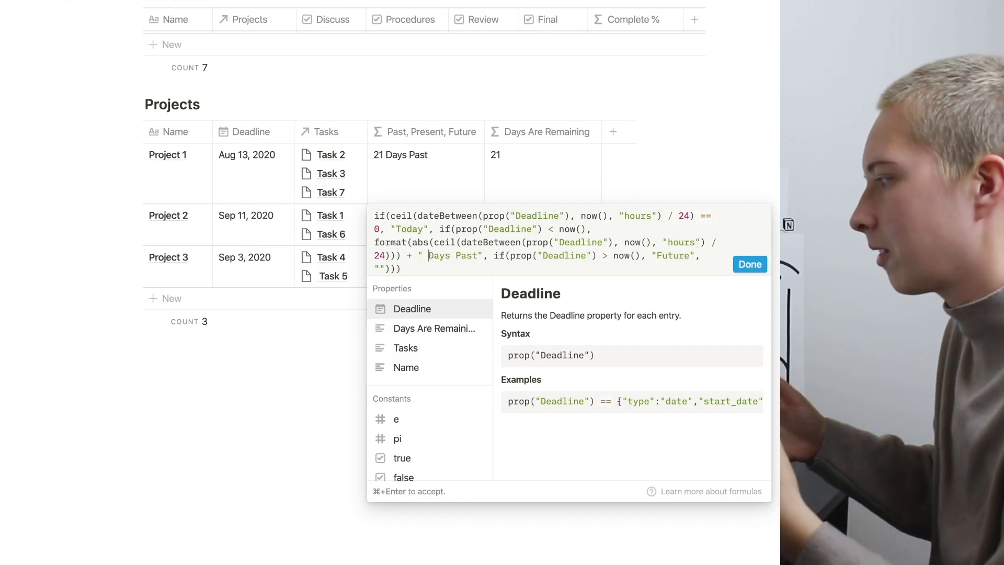
Copy the format(abs(ceil(...))) expression, insert it with a + before "Future", and apply the formula.
{"action": "left_click_drag", "start_coordinate": [374, 242], "coordinate": [401, 256]}
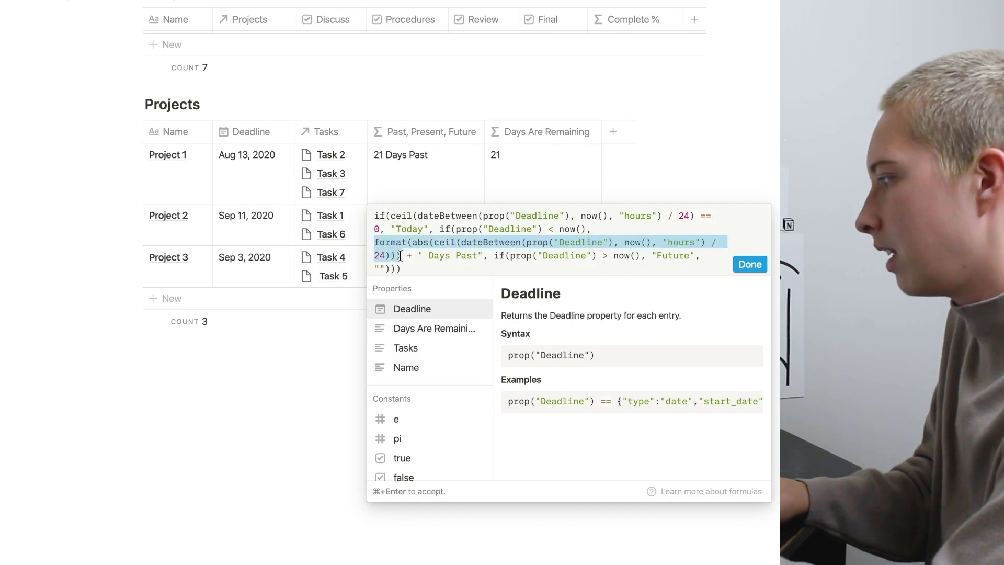
{"action": "left_click", "coordinate": [647, 256]}
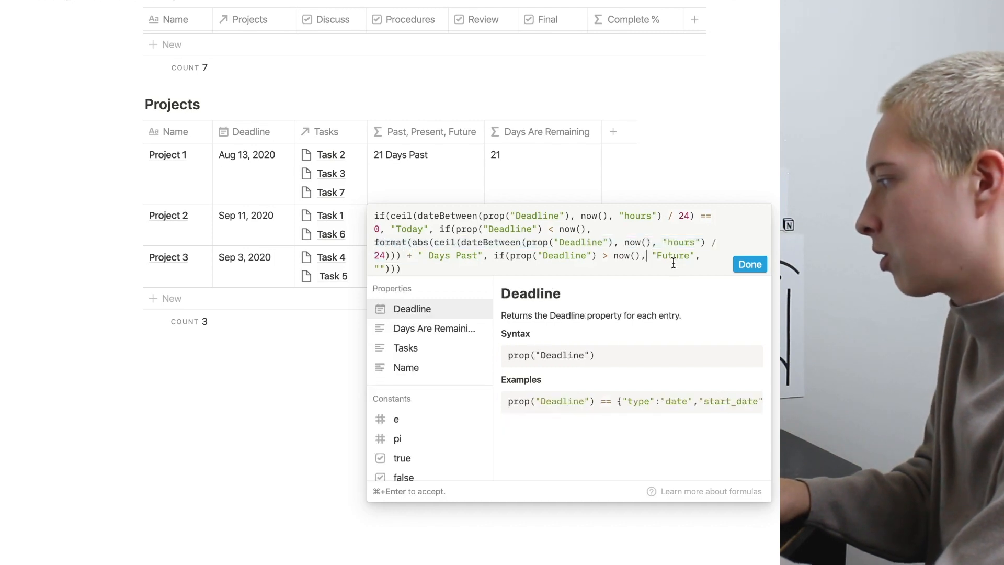
{"action": "type", "text": "format(abs(ceil(dateBetween(prop(\"Deadline\"), now(), \"hours\") / 24))) +"}
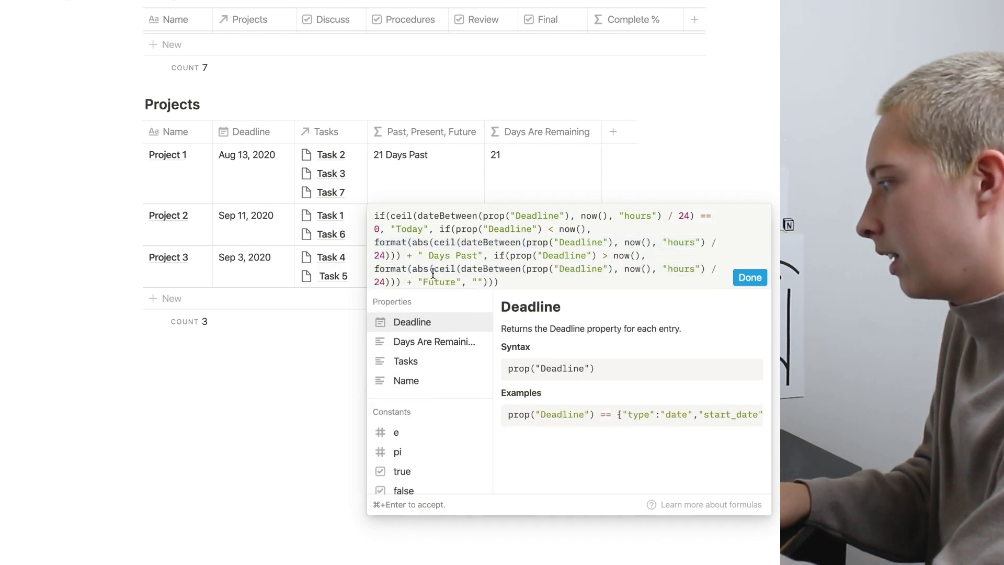
{"action": "left_click", "coordinate": [751, 277]}
Replace "Future" with " Days Remaining", including a leading space, in the Past, Present, Future formula.
{"action": "left_click", "coordinate": [426, 227]}
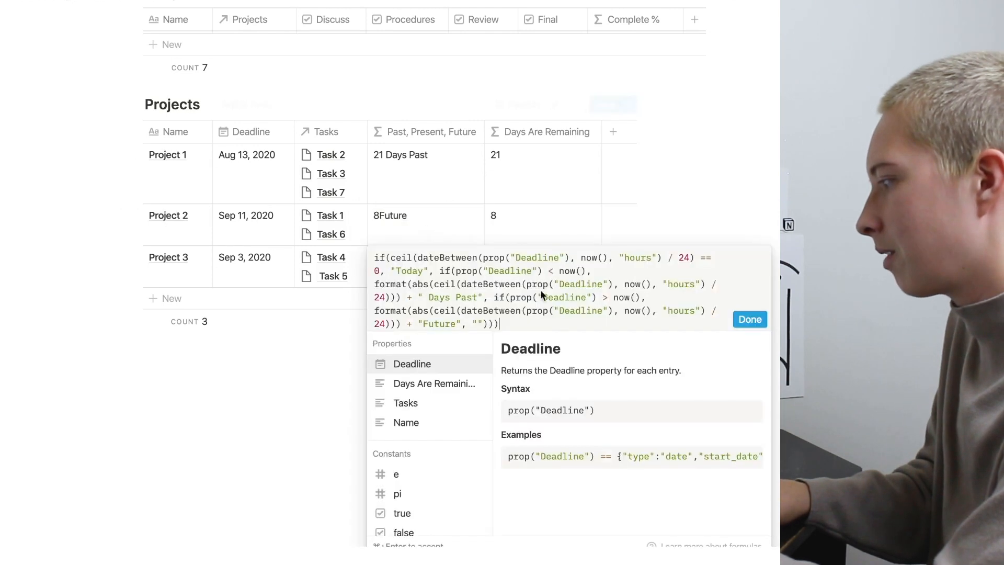
{"action": "left_click_drag", "start_coordinate": [422, 321], "coordinate": [457, 324]}
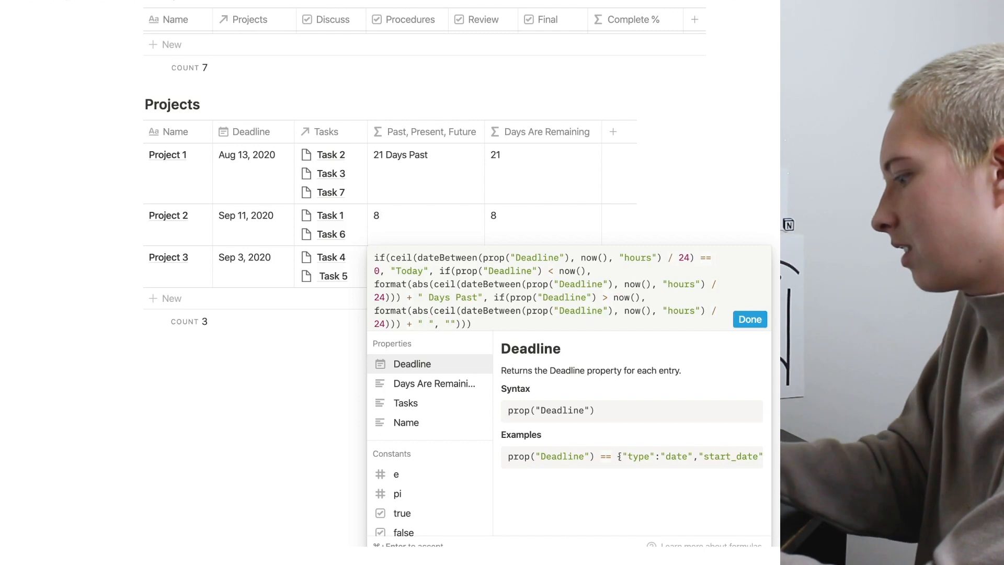
{"action": "type", "text": "Days"}
{"action": "type", "text": " Remaining"}
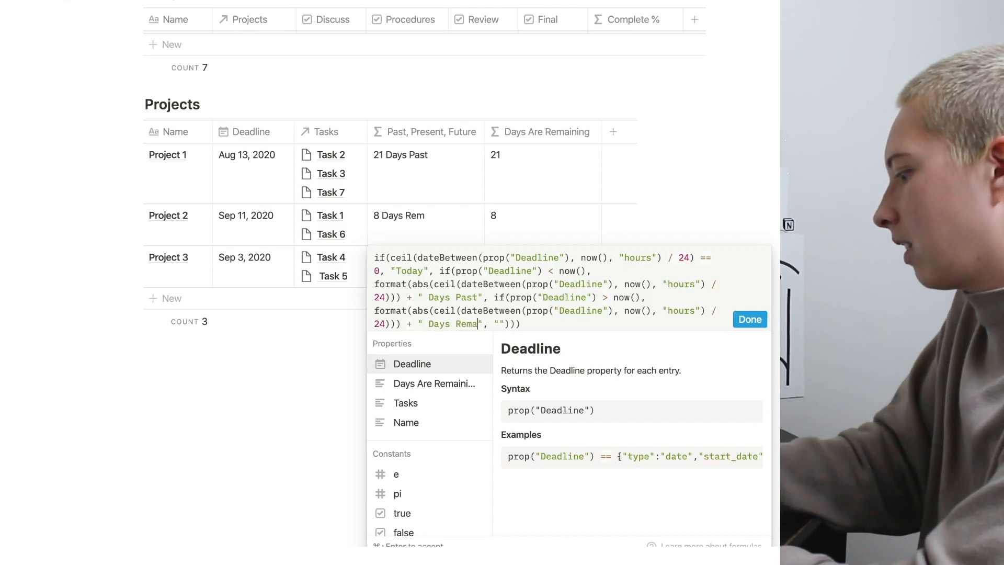
Delete the Days Are Remaining column from the Projects table.
{"action": "left_click", "coordinate": [535, 136]}
{"action": "left_click", "coordinate": [547, 397]}
{"action": "left_click", "coordinate": [369, 306]}
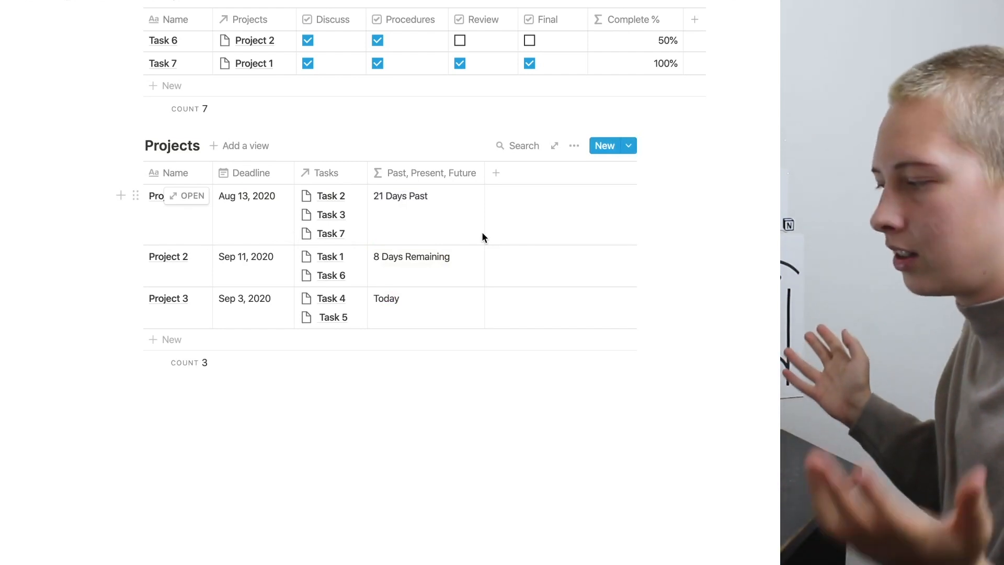
Insert a red triangle emoji before "Today" in the Past, Present, Future formula.
{"action": "left_click", "coordinate": [440, 217]}
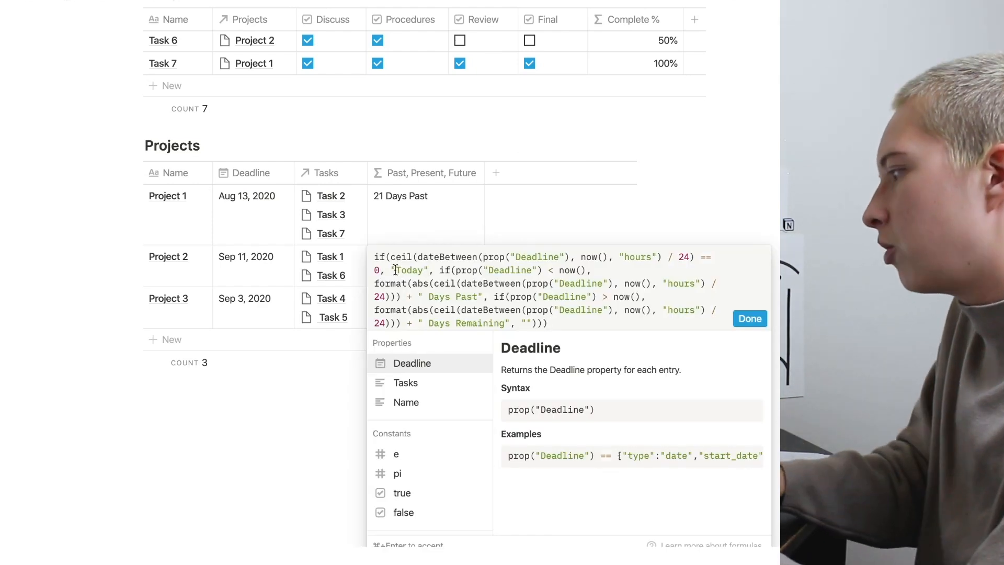
{"action": "key", "text": "ctrl+super+space"}
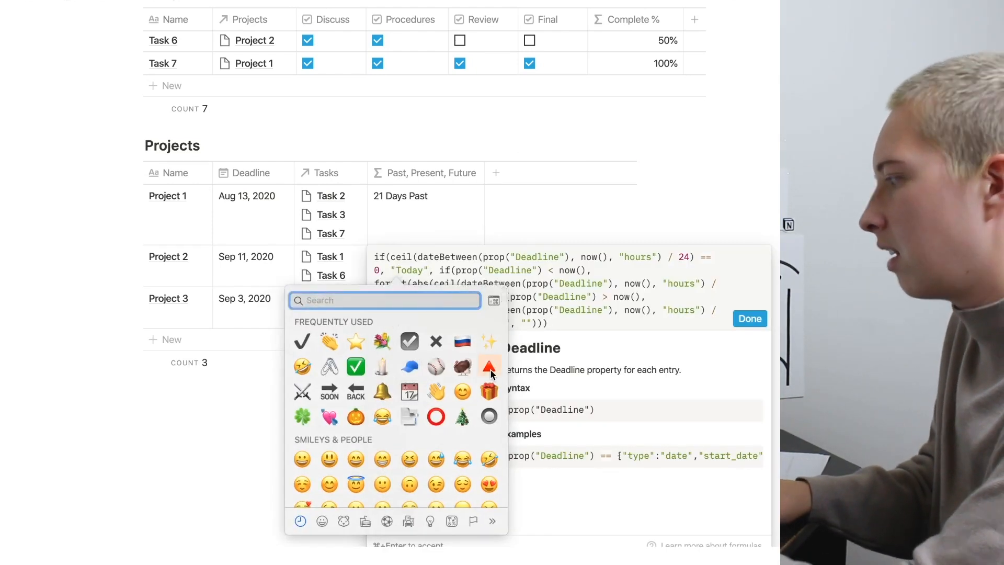
{"action": "left_click", "coordinate": [490, 367]}
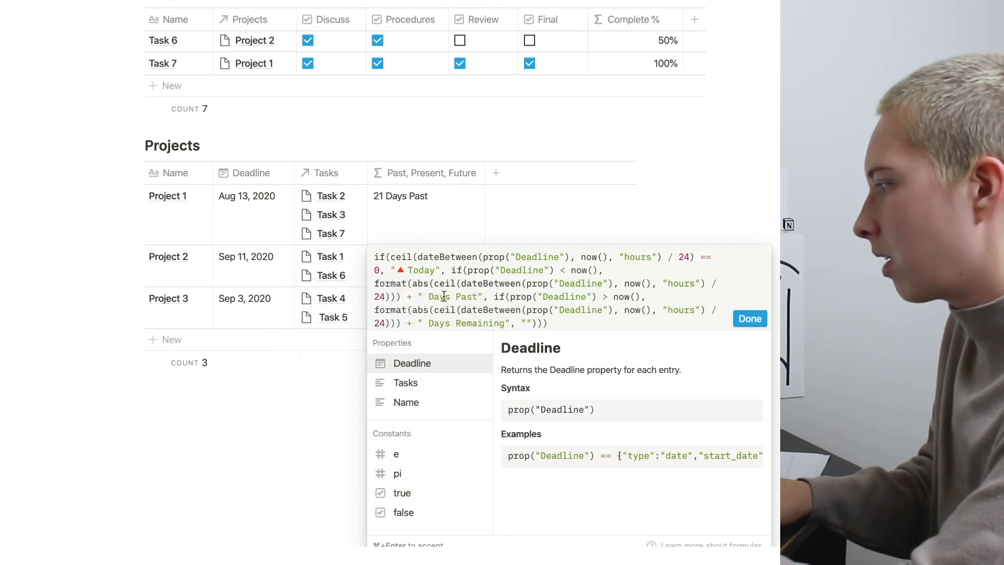
Insert the BACK arrow emoji before "Days Past" and the SOON arrow emoji before "Days Remaining", applying the formula.
{"action": "left_click", "coordinate": [428, 297]}
{"action": "key", "text": "ctrl+super+space"}
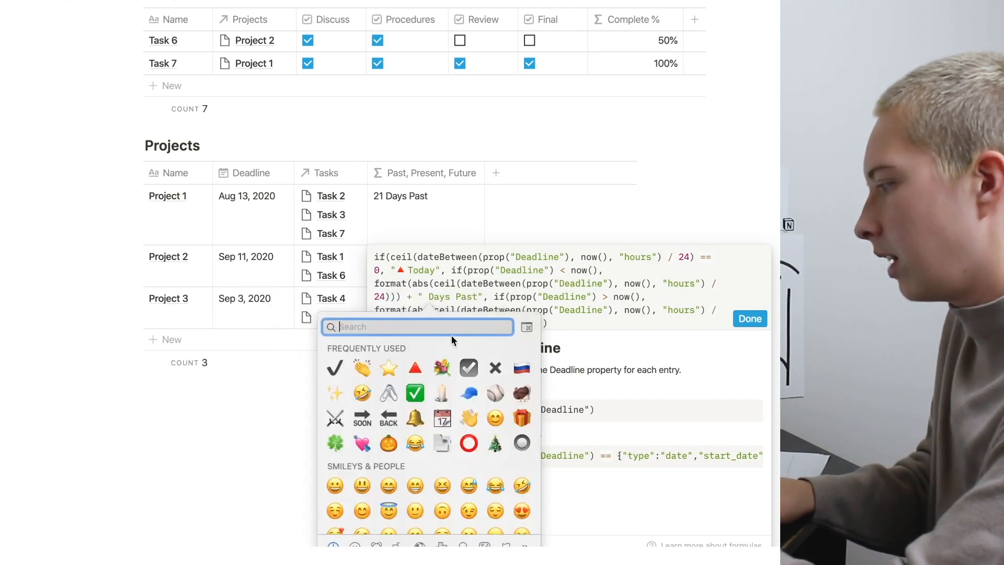
{"action": "left_click", "coordinate": [389, 417]}
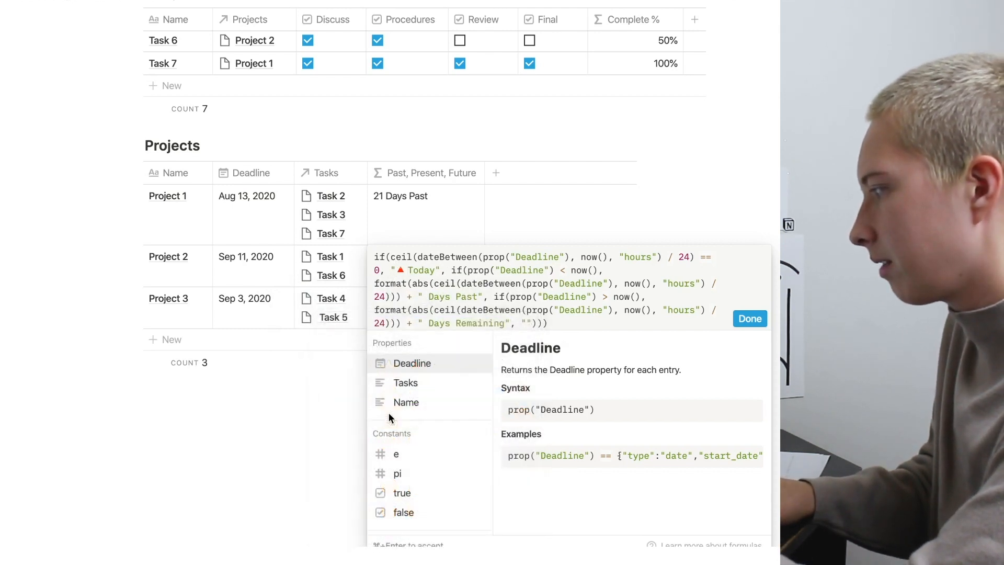
{"action": "left_click", "coordinate": [427, 324]}
{"action": "key", "text": "ctrl+super+space"}
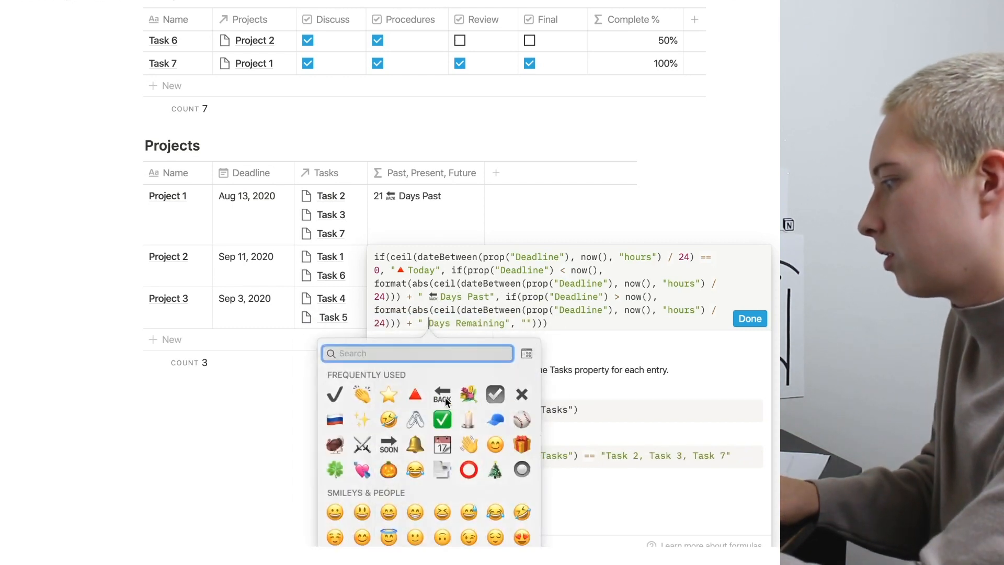
{"action": "left_click", "coordinate": [389, 445]}
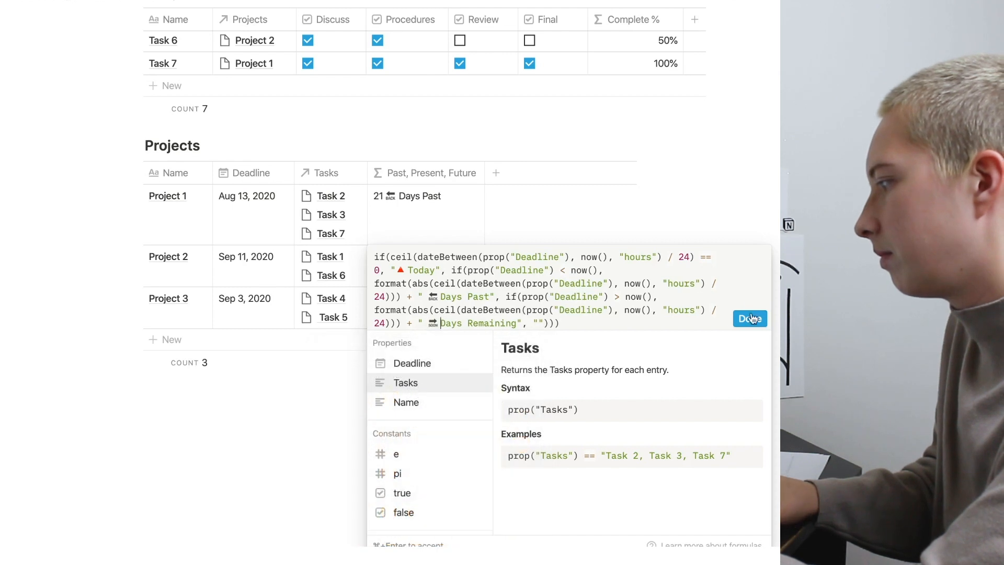
{"action": "left_click", "coordinate": [515, 226]}
Add a Rollup property named Complete to the Projects table and place it between Tasks and Past, Present, Future.
{"action": "scroll", "coordinate": [514, 225], "scroll_direction": "up", "scroll_amount": 1}
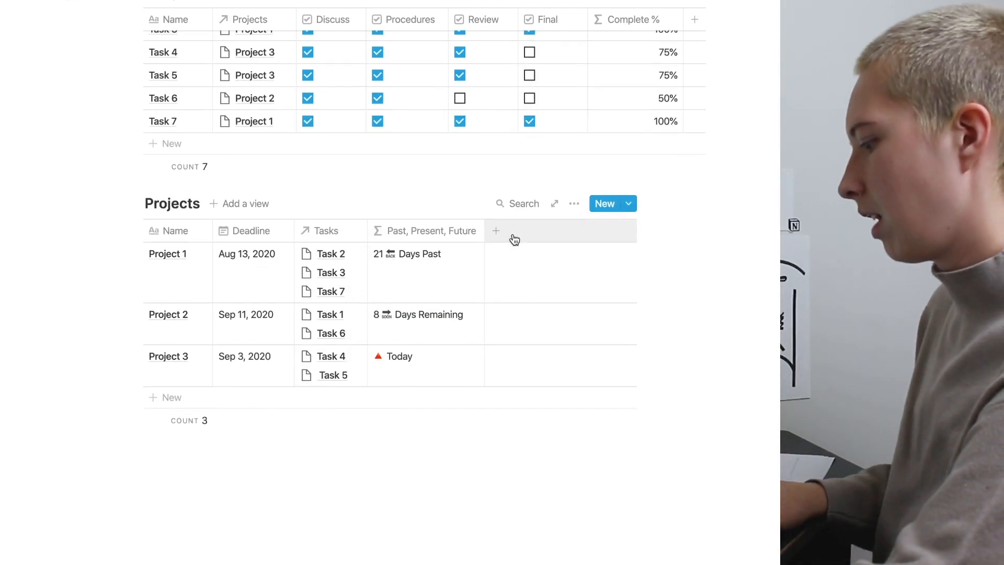
{"action": "left_click", "coordinate": [513, 234]}
{"action": "type", "text": "Complete"}
{"action": "mouse_move", "coordinate": [554, 308]}
{"action": "scroll", "coordinate": [680, 439], "scroll_direction": "down", "scroll_amount": 2}
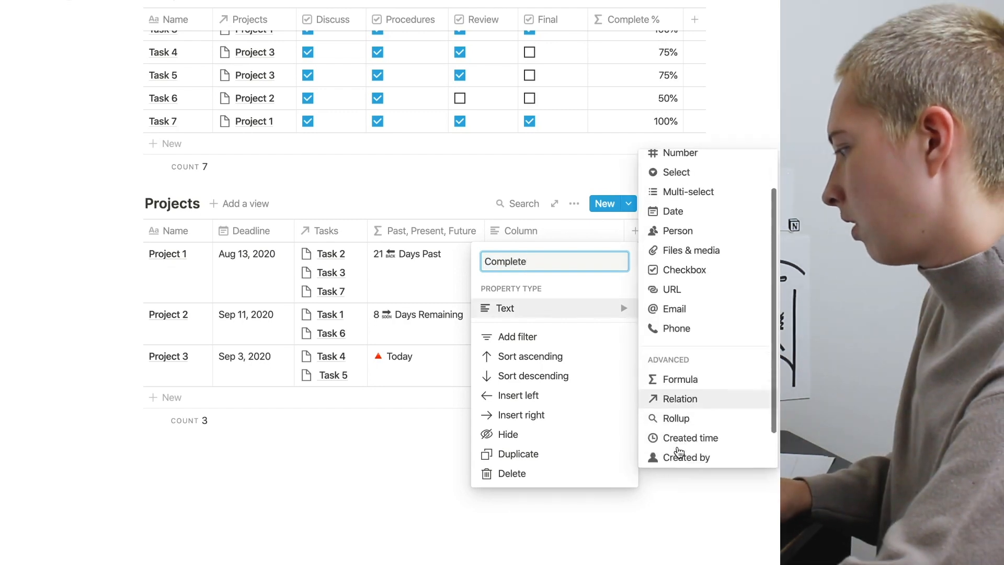
{"action": "left_click", "coordinate": [683, 420]}
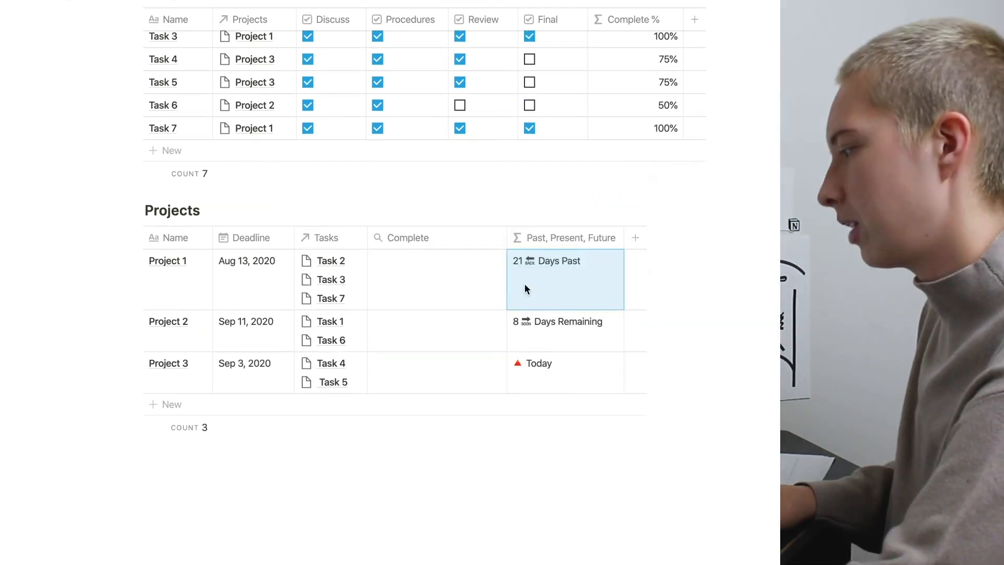
{"action": "scroll", "coordinate": [525, 284], "scroll_direction": "up", "scroll_amount": 1}
{"action": "scroll", "coordinate": [525, 284], "scroll_direction": "up", "scroll_amount": 2}
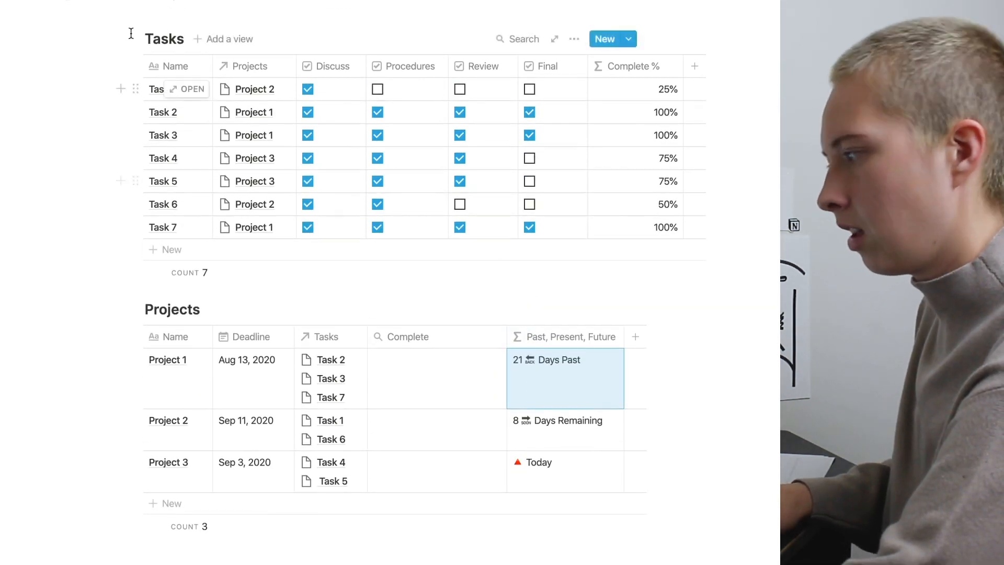
Configure the Complete rollup in the Projects table to use the Tasks relation and its Complete % property.
{"action": "scroll", "coordinate": [400, 203], "scroll_direction": "down", "scroll_amount": 3}
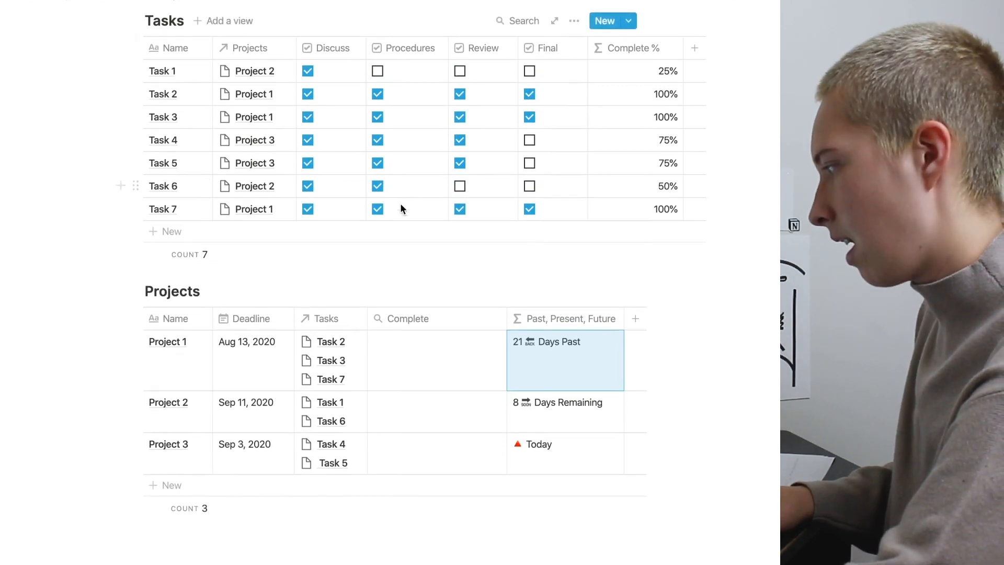
{"action": "scroll", "coordinate": [419, 282], "scroll_direction": "down", "scroll_amount": 3}
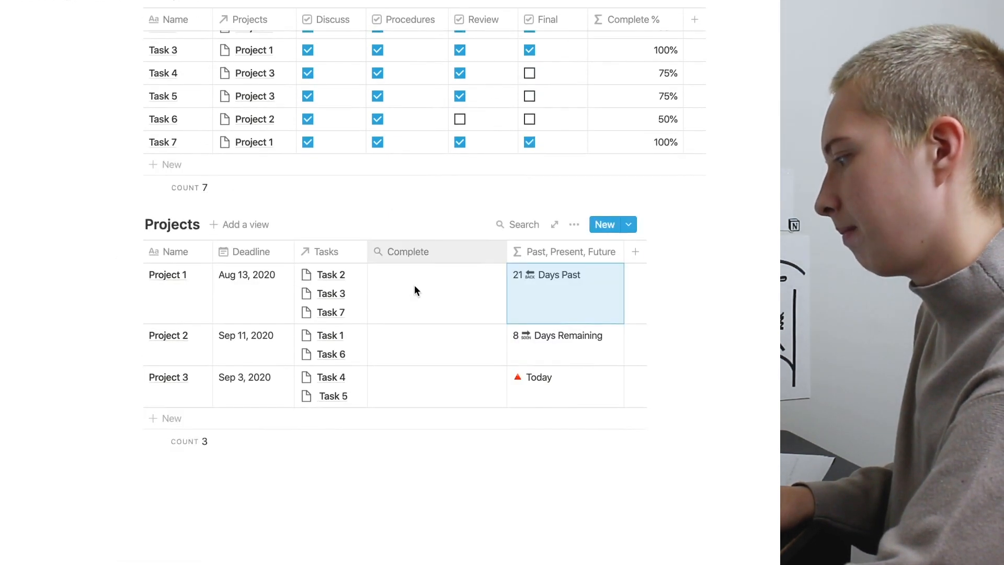
{"action": "left_click", "coordinate": [427, 255]}
{"action": "left_click", "coordinate": [442, 296]}
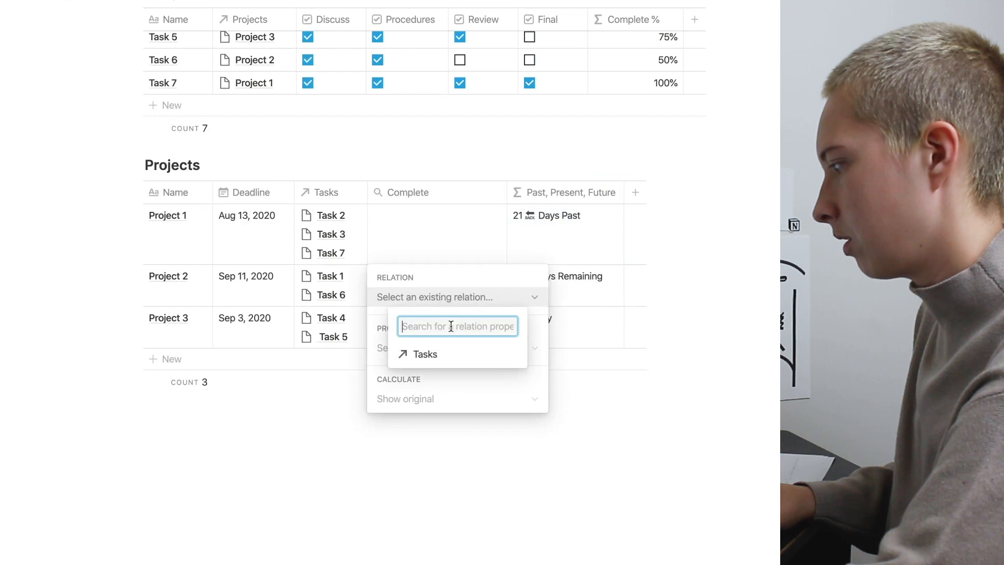
{"action": "left_click", "coordinate": [433, 356]}
{"action": "left_click", "coordinate": [426, 351]}
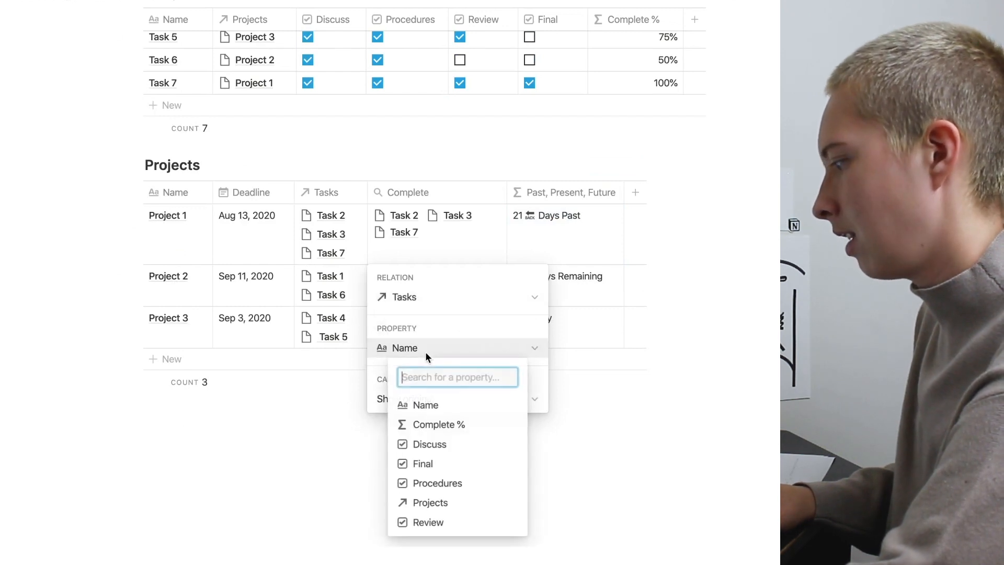
{"action": "left_click", "coordinate": [459, 424]}
{"action": "key", "text": "Escape"}
Narrow the Complete column of the Projects table to fit its percentages.
{"action": "scroll", "coordinate": [482, 253], "scroll_direction": "up", "scroll_amount": 2}
{"action": "left_click_drag", "start_coordinate": [507, 248], "coordinate": [455, 248]}
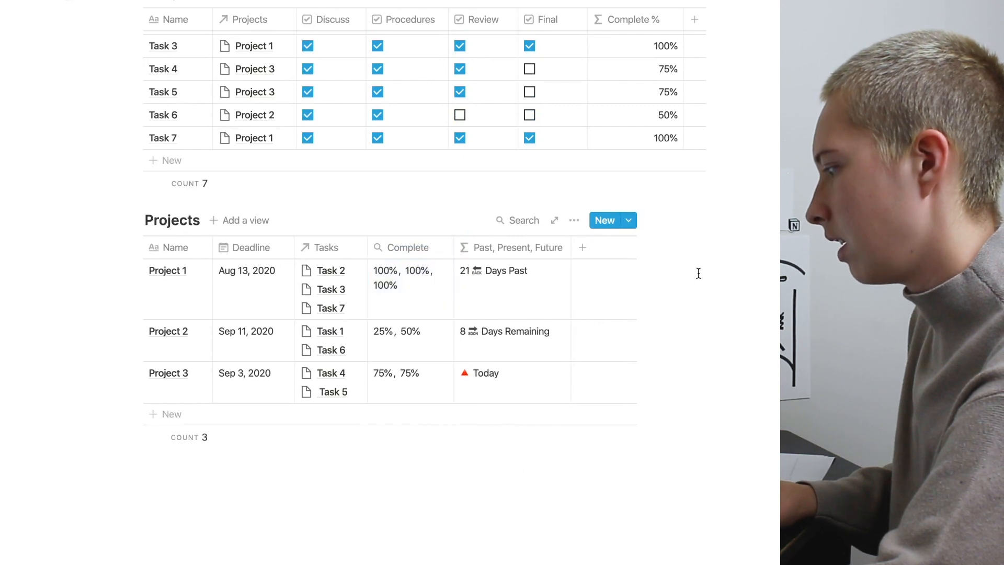
{"action": "scroll", "coordinate": [699, 273], "scroll_direction": "up", "scroll_amount": 2}
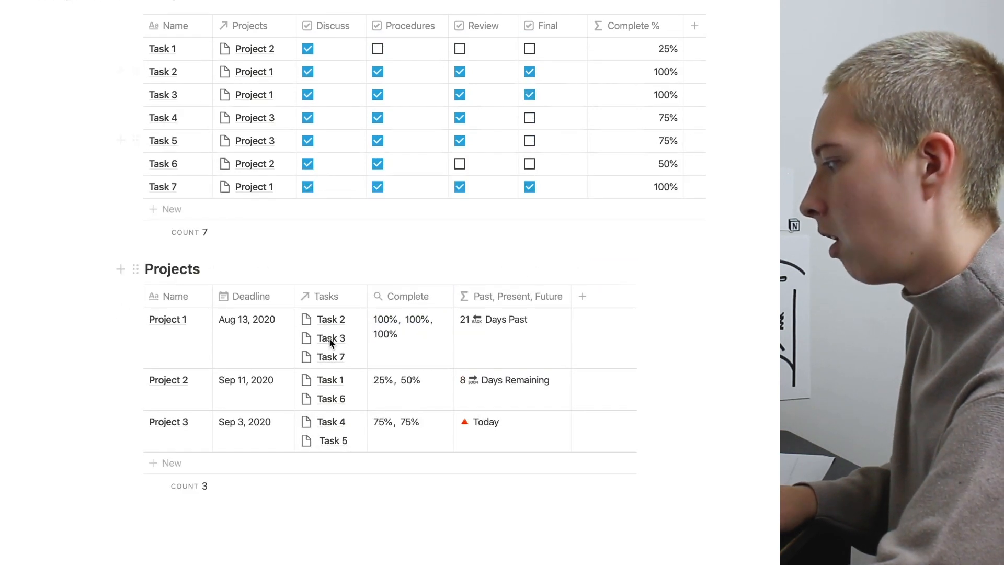
{"action": "left_click_drag", "start_coordinate": [452, 309], "coordinate": [425, 310]}
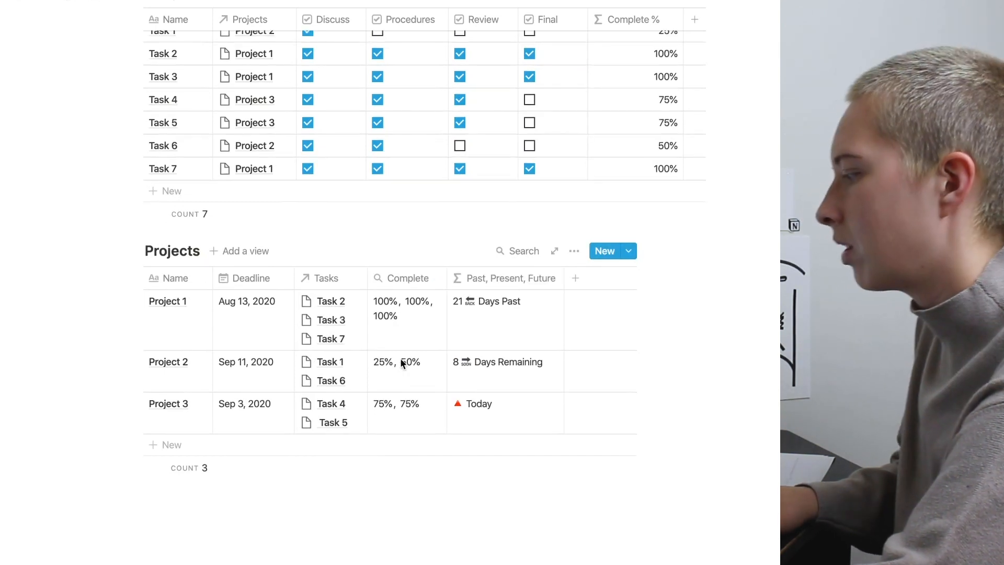
Set the Complete rollup's calculation to Average and narrow its column slightly further.
{"action": "left_click", "coordinate": [395, 332]}
{"action": "left_click", "coordinate": [422, 484]}
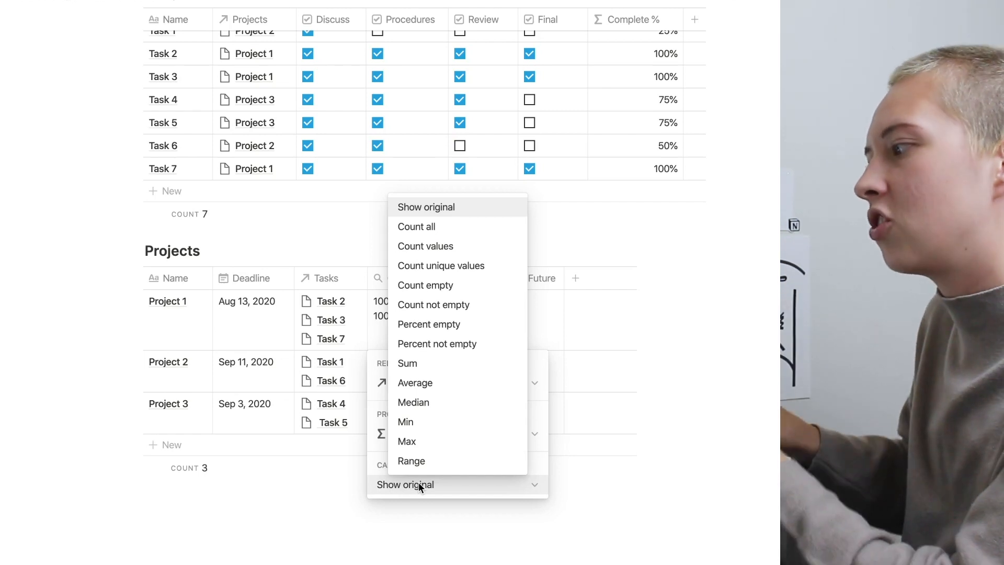
{"action": "left_click", "coordinate": [424, 384]}
{"action": "left_click", "coordinate": [163, 347]}
{"action": "left_click_drag", "start_coordinate": [448, 281], "coordinate": [442, 281]}
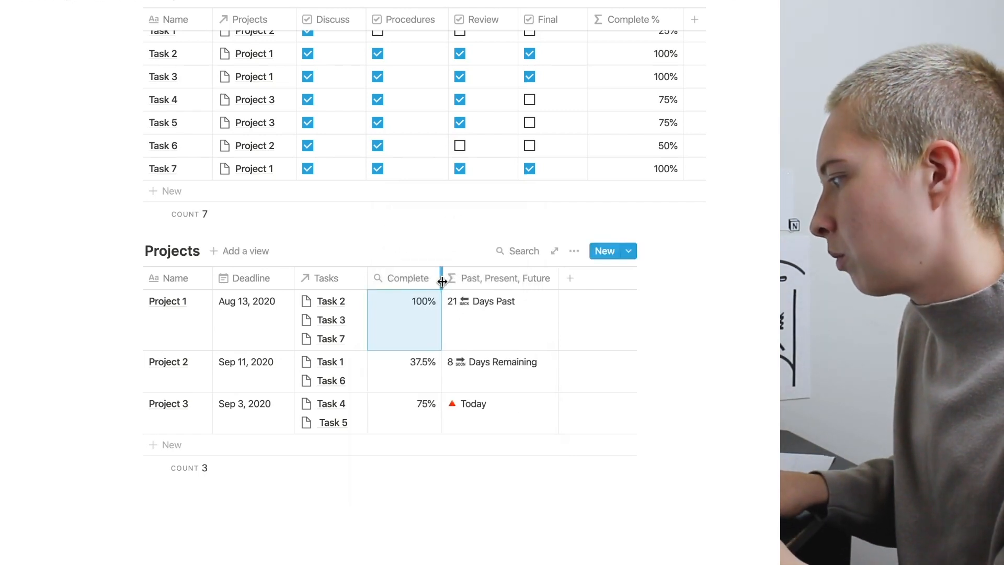
{"action": "left_click", "coordinate": [784, 310]}
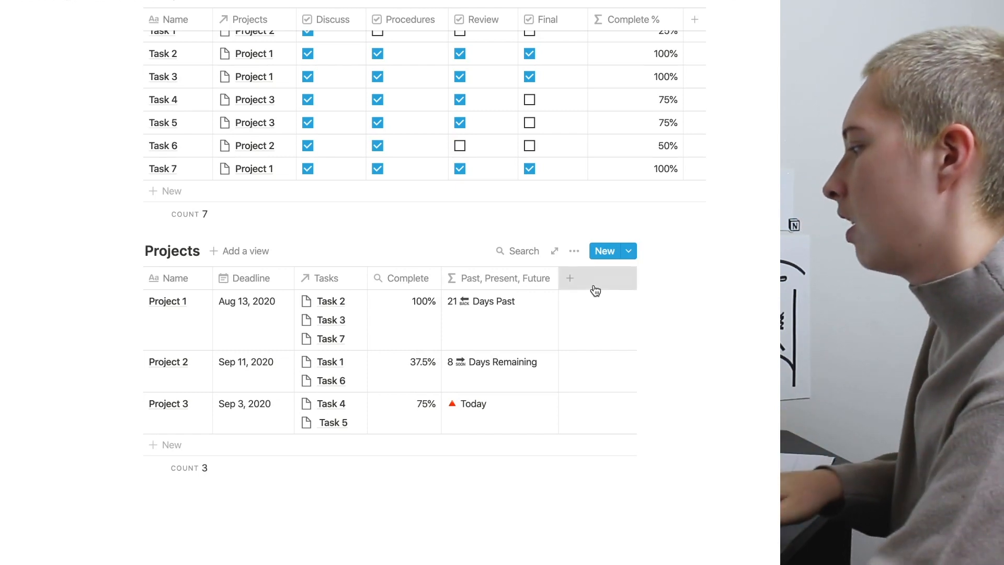
Add a Formula property named Action to the Projects table and narrow its column slightly.
{"action": "left_click", "coordinate": [595, 289]}
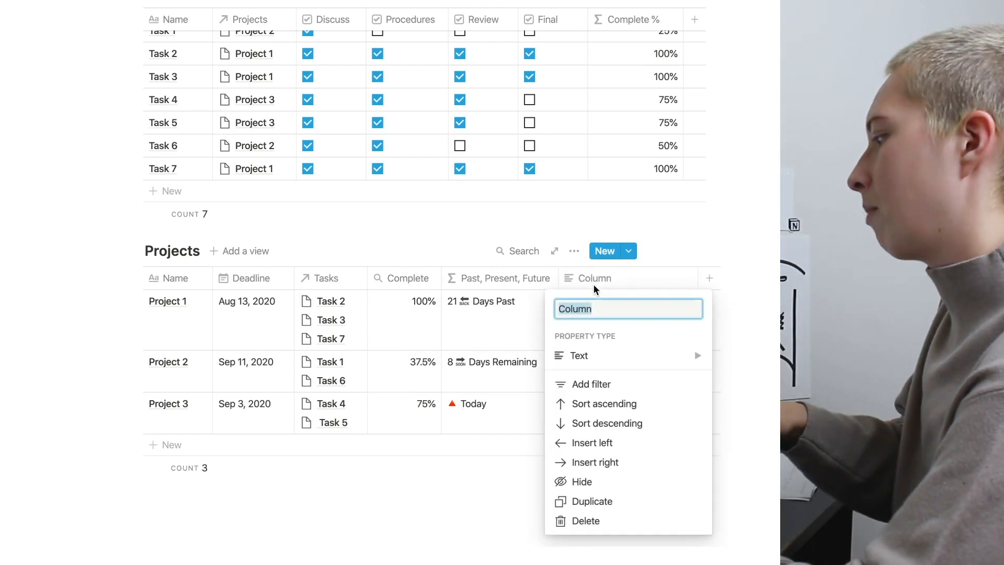
{"action": "type", "text": "Action"}
{"action": "key", "text": "Return"}
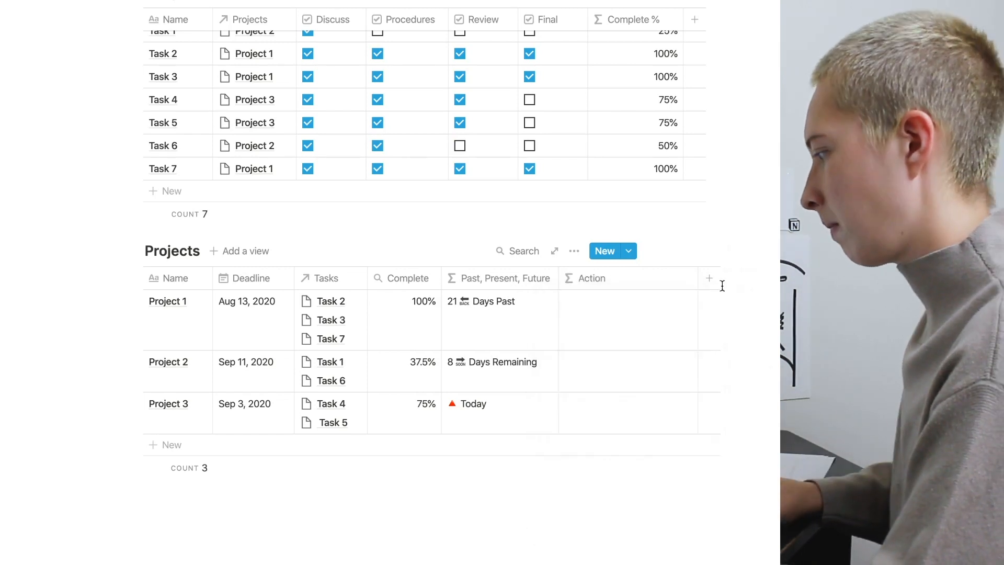
{"action": "left_click_drag", "start_coordinate": [684, 283], "coordinate": [678, 283]}
Replace the draft line above Projects with "→ if today is the deadline and under 100%, URGENT!", underlining URGENT! and leaving a blank line below.
{"action": "left_click_drag", "start_coordinate": [182, 180], "coordinate": [139, 179]}
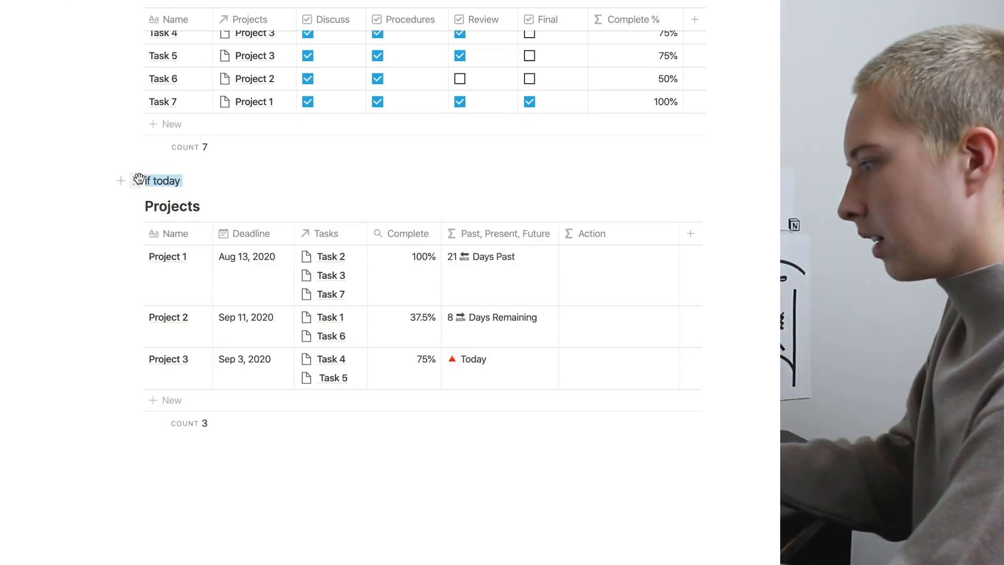
{"action": "key", "text": "BackSpace"}
{"action": "key", "text": "Return"}
{"action": "key", "text": "Up"}
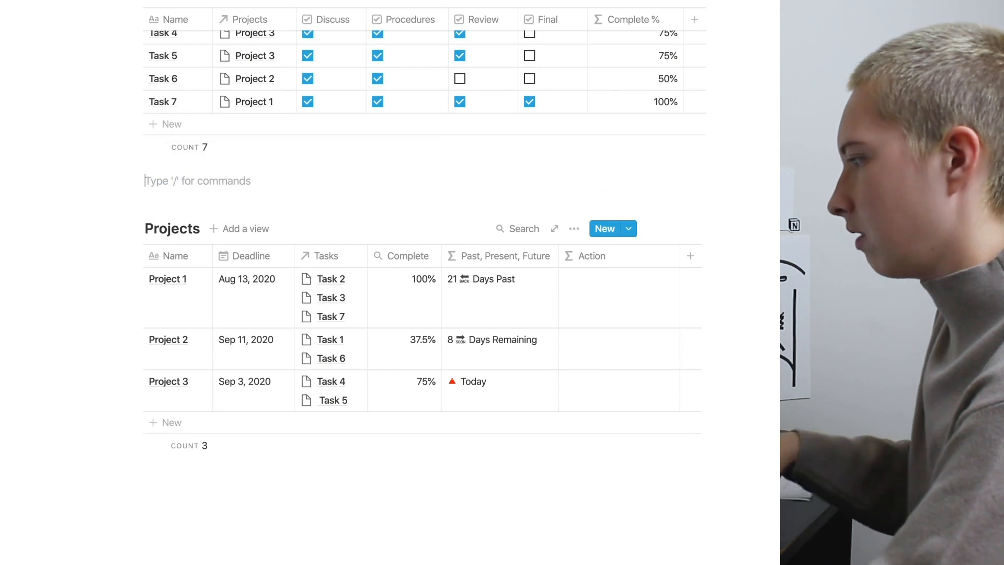
{"action": "type", "text": "-"}
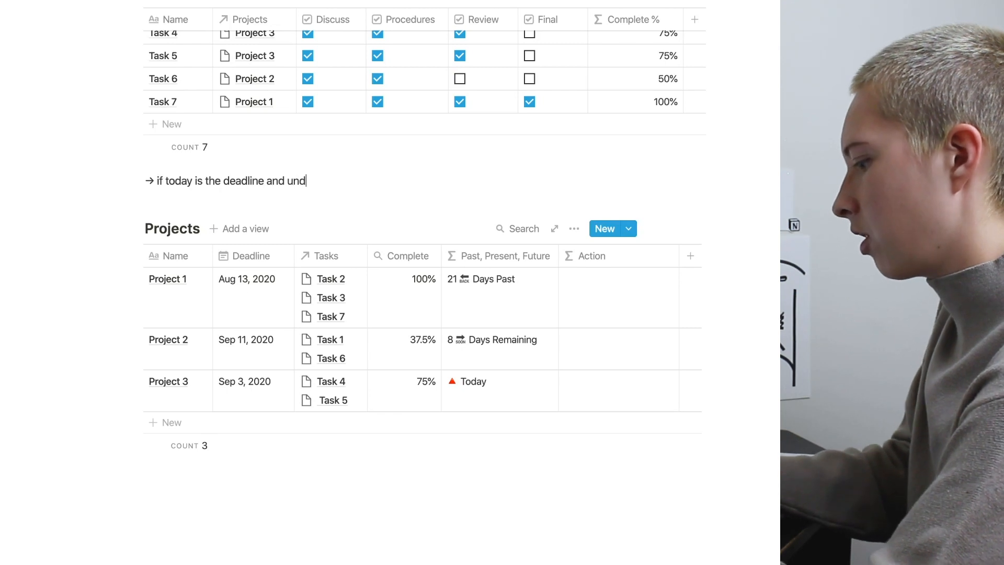
{"action": "type", "text": "> if today is the deadline and under 100%"}
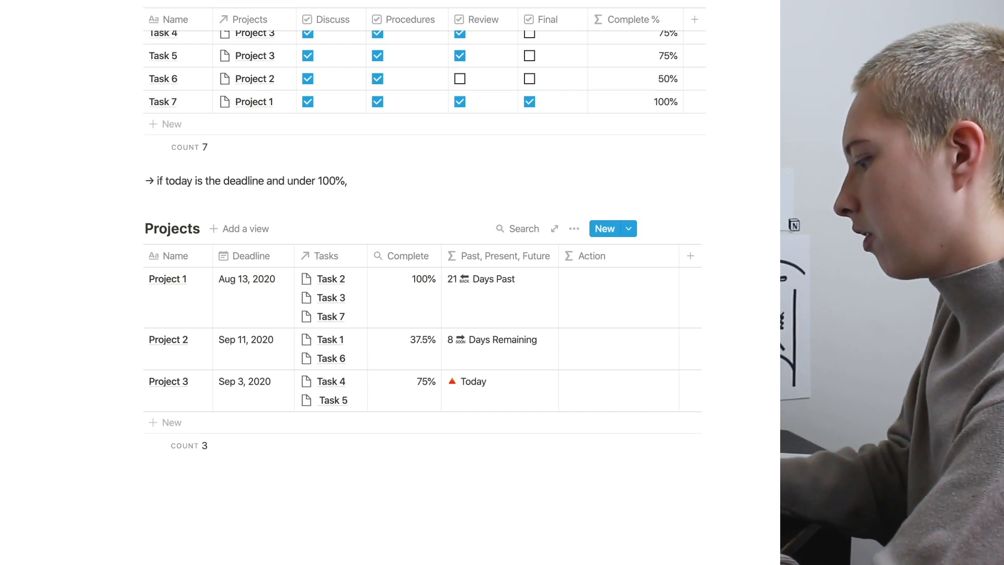
{"action": "type", "text": ", URGENT!"}
{"action": "key", "text": "Return"}
Add the rule "→ if deadline is within or equal to 8 days and under 50%, PRIORITY!" with PRIORITY! underlined, plus a third arrow line.
{"action": "type", "text": "->"}
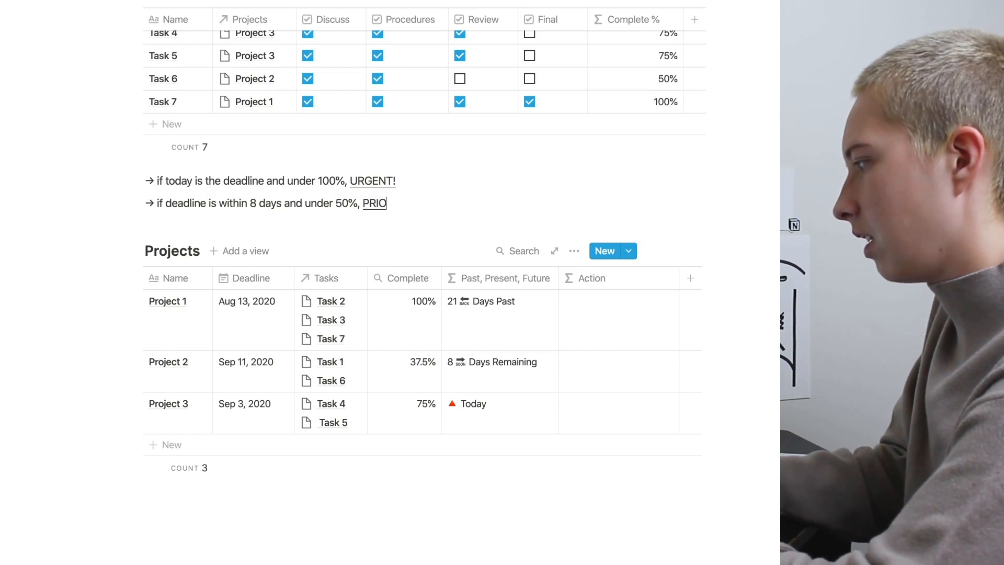
{"action": "type", "text": "!"}
{"action": "key", "text": "Return"}
{"action": "type", "text": "->"}
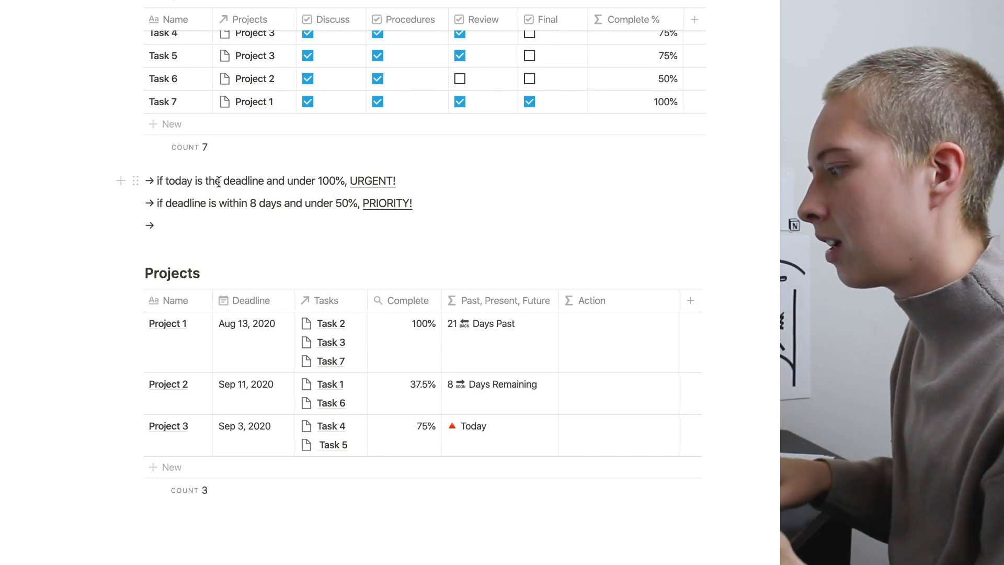
{"action": "left_click", "coordinate": [249, 204]}
{"action": "type", "text": "or equal"}
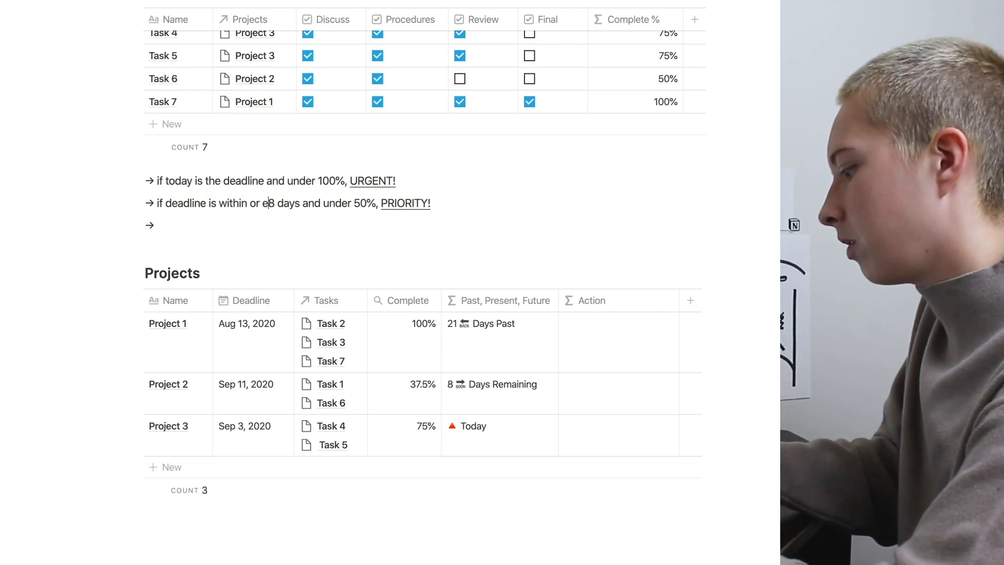
{"action": "type", "text": " to"}
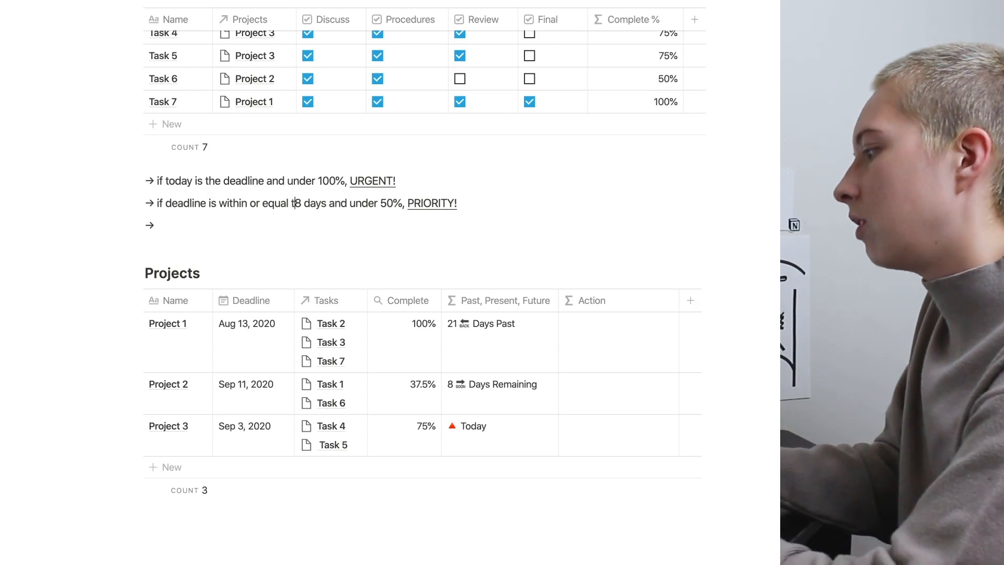
Write "if complete, ARCHIVE" on the third arrow line, with ARCHIVE underlined.
{"action": "left_click", "coordinate": [186, 226]}
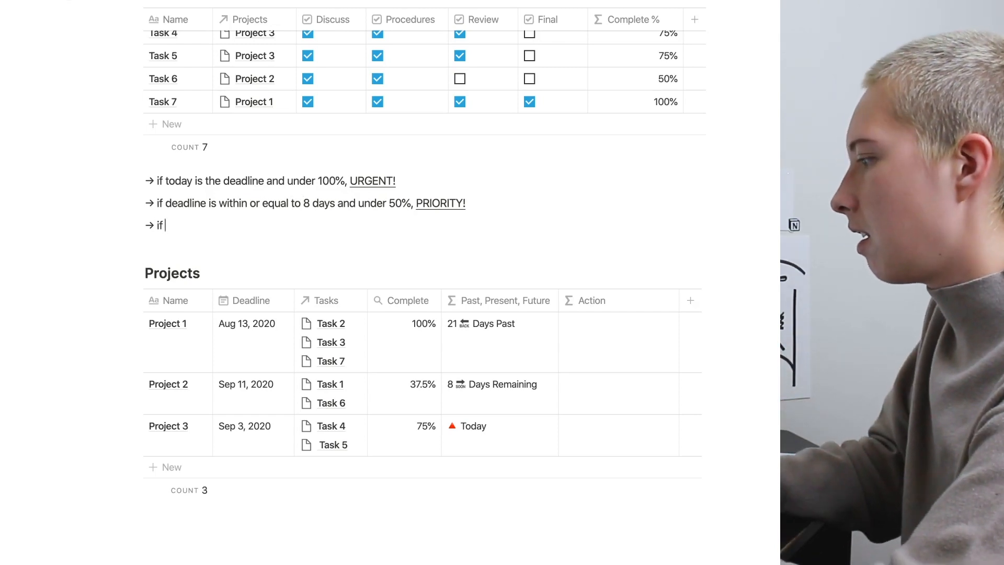
{"action": "type", "text": "if complete, AR"}
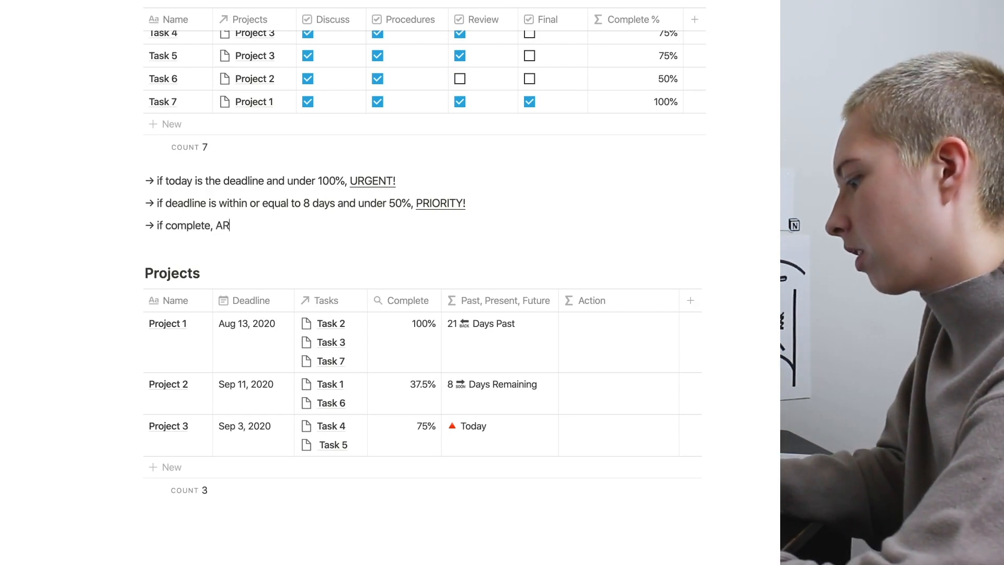
{"action": "type", "text": "CHIVE"}
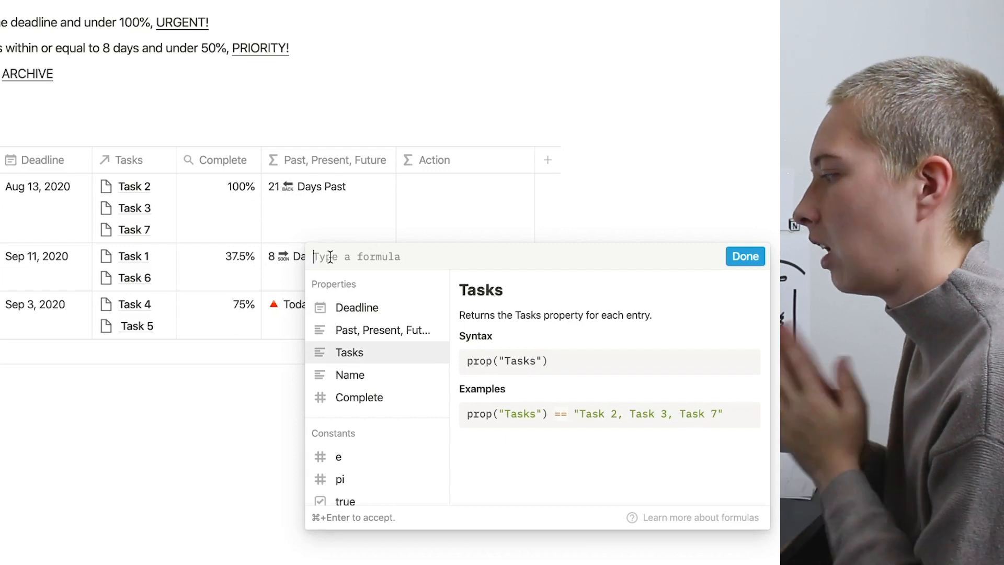
Enter contains(prop("Past, Present, Future"), "Today") as the Action formula, checking the function's example arguments.
{"action": "type", "text": "contains"}
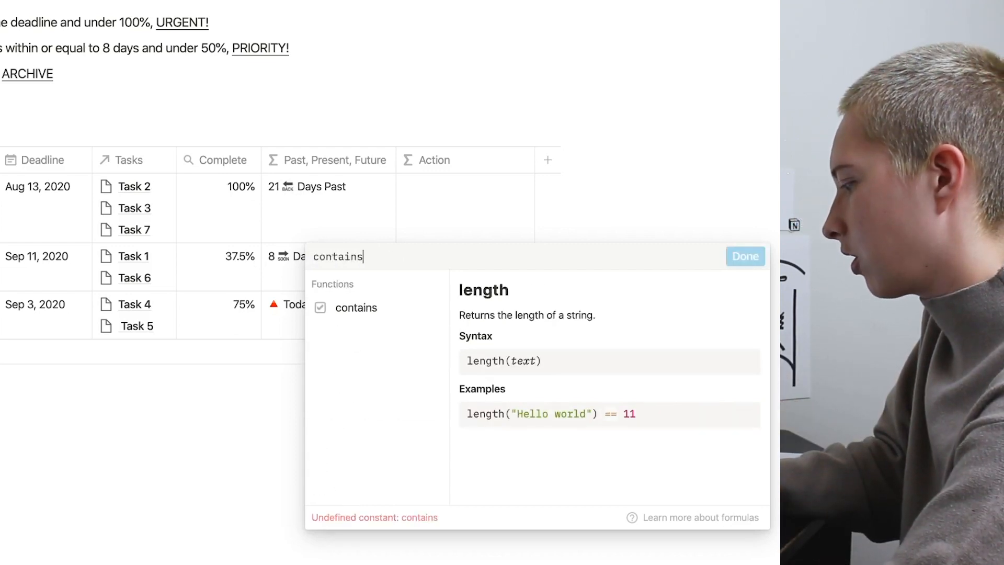
{"action": "type", "text": "("}
{"action": "left_click_drag", "start_coordinate": [574, 413], "coordinate": [537, 414]}
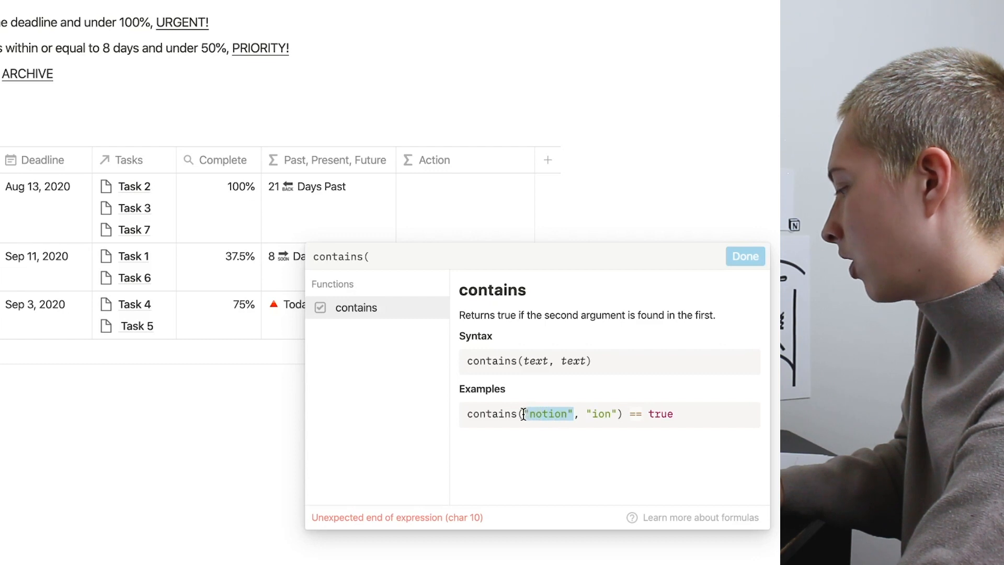
{"action": "left_click_drag", "start_coordinate": [573, 414], "coordinate": [537, 414]}
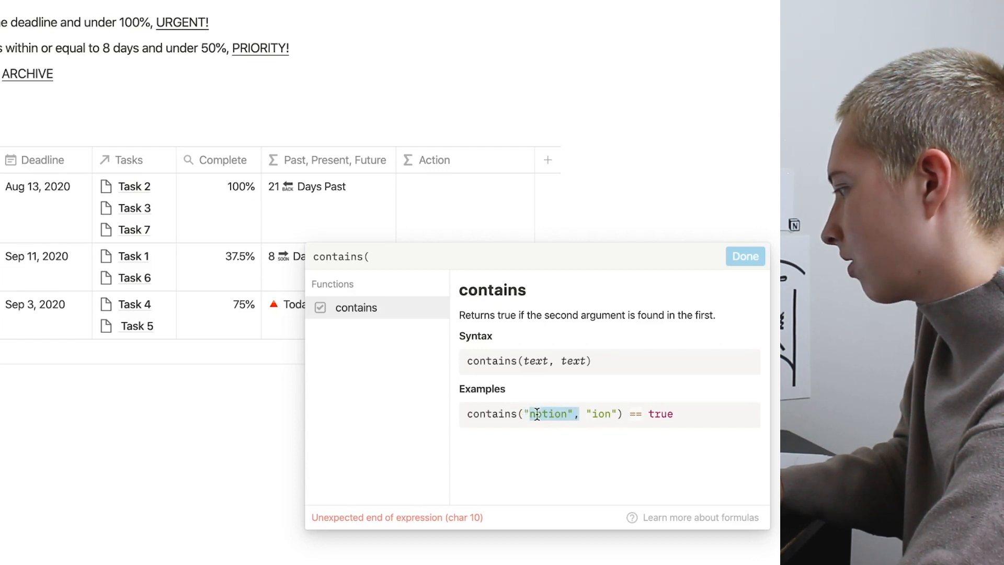
{"action": "left_click", "coordinate": [617, 414]}
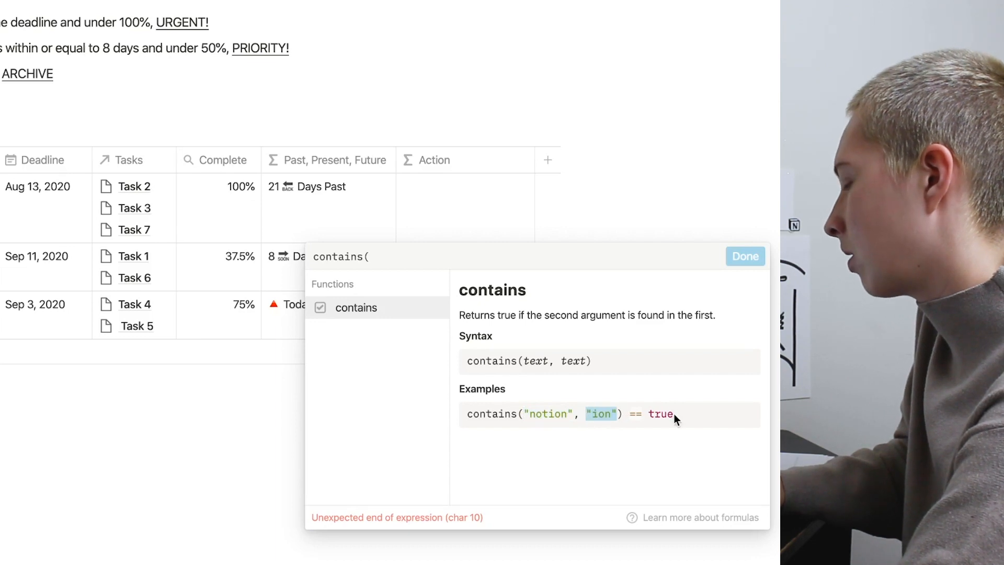
{"action": "type", "text": "prop"}
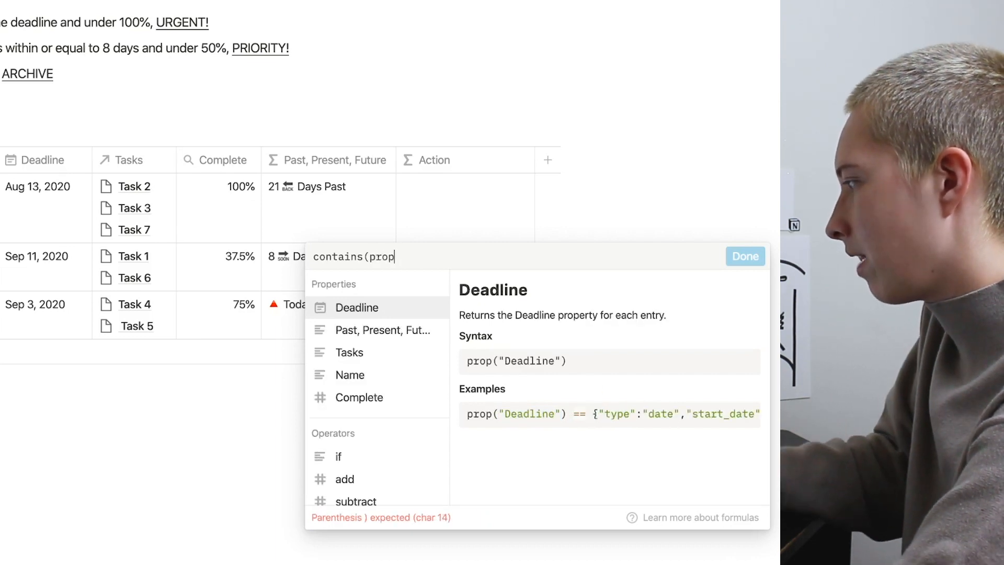
{"action": "left_click", "coordinate": [406, 330]}
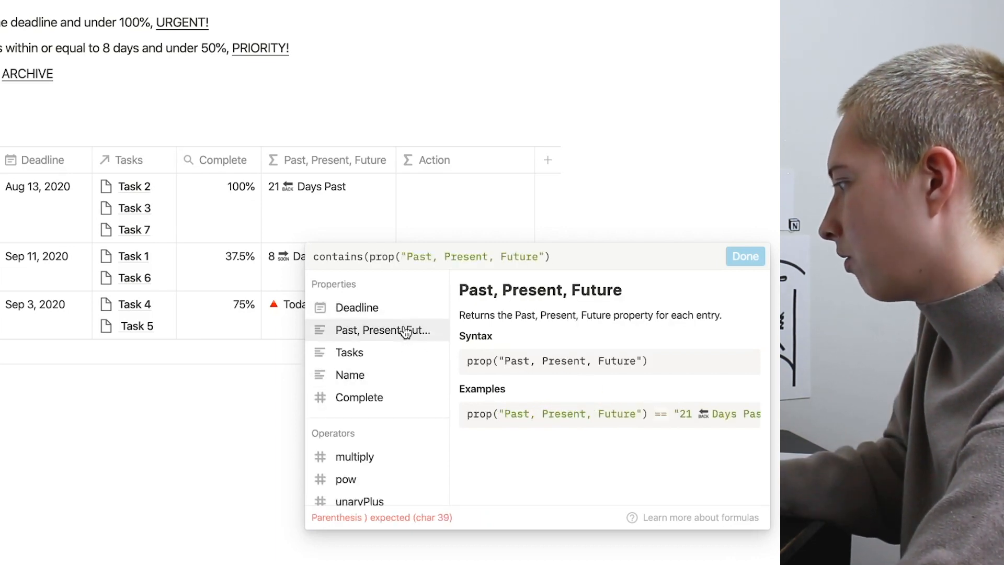
{"action": "type", "text": ", \"Today"}
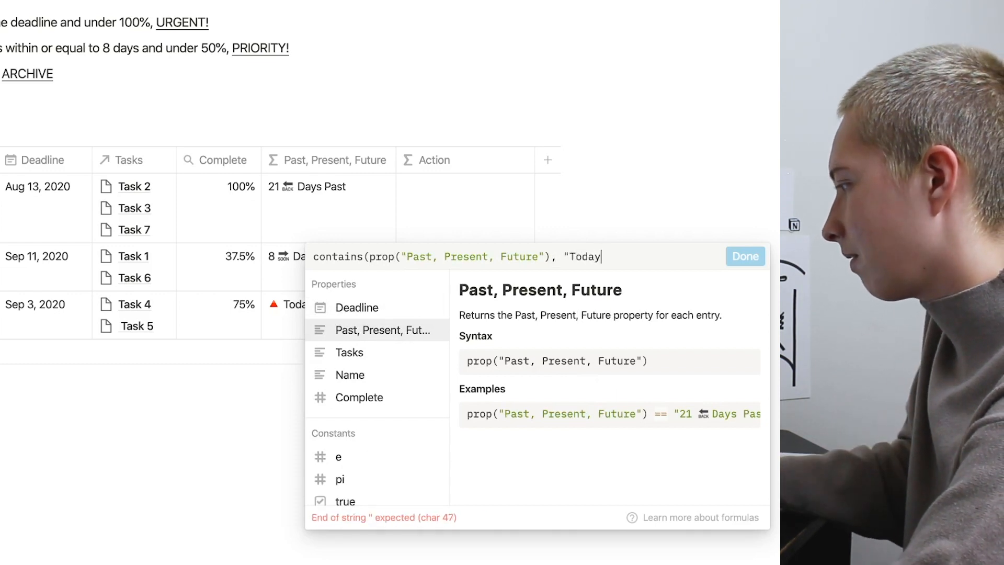
{"action": "type", "text": "\")"}
{"action": "key", "text": "Return"}
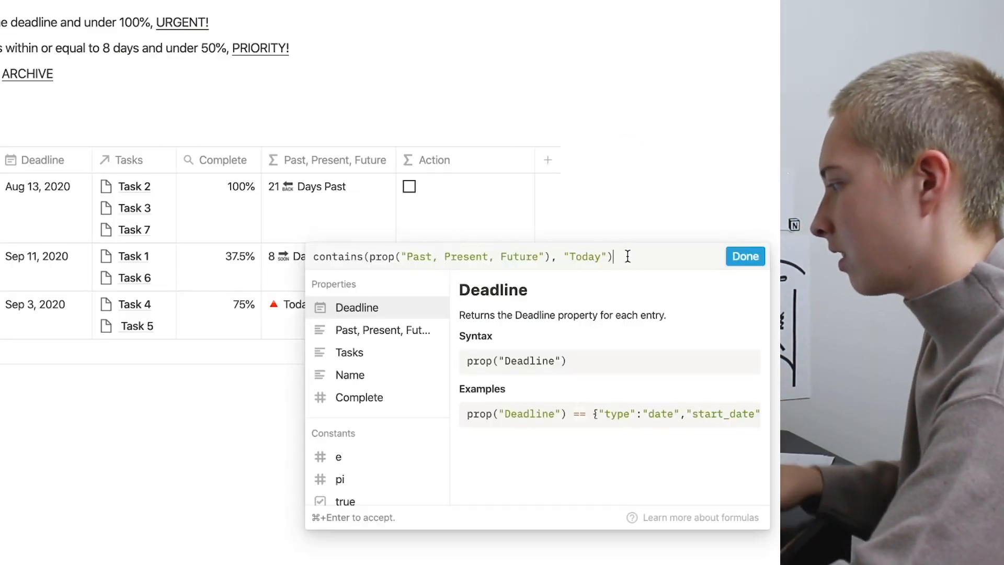
Extend the Action formula with or contains(prop("Past, Present, Future"), "Days Remaining") and apply it.
{"action": "type", "text": "or "}
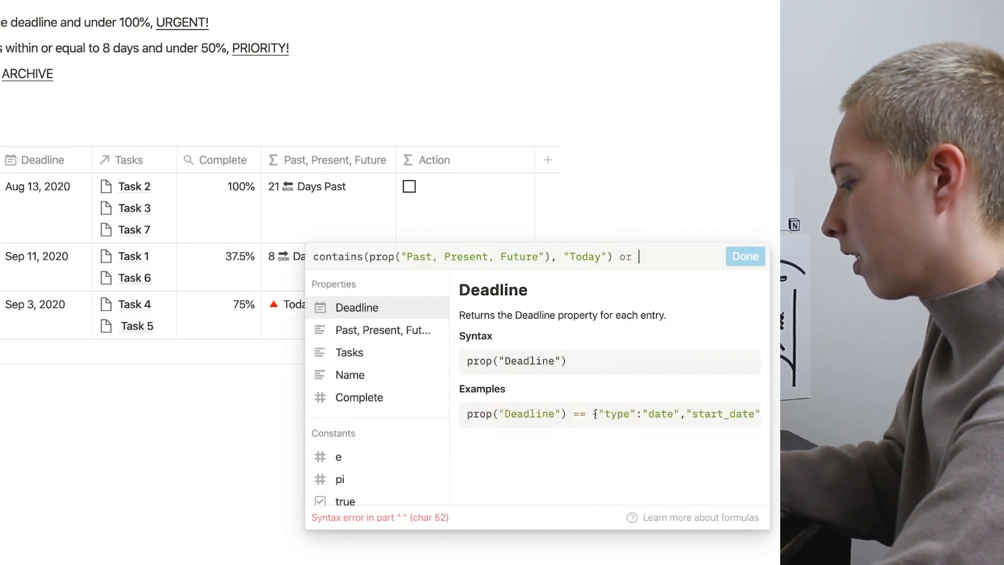
{"action": "type", "text": "contains(prop"}
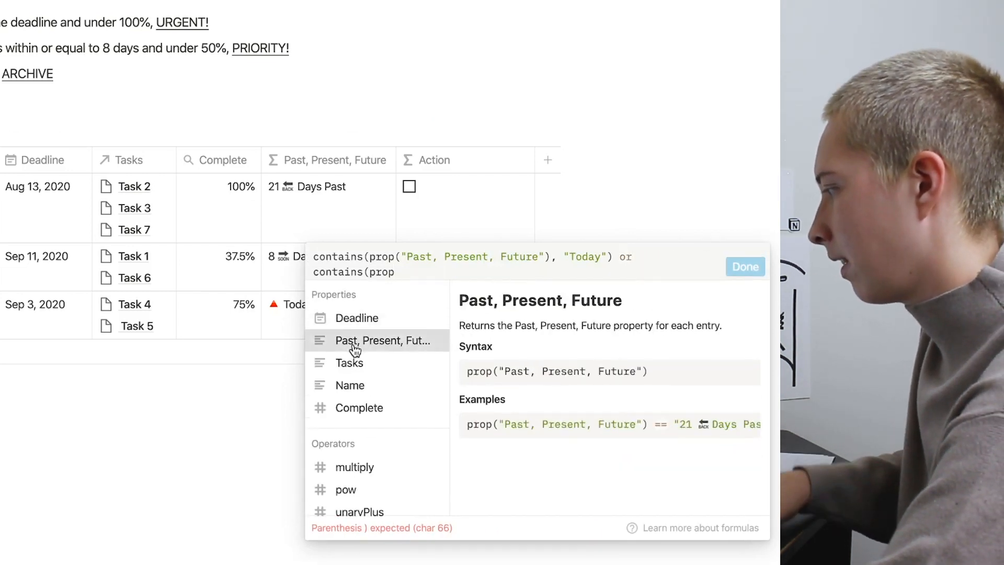
{"action": "left_click", "coordinate": [355, 346]}
{"action": "type", "text": ", \"D"}
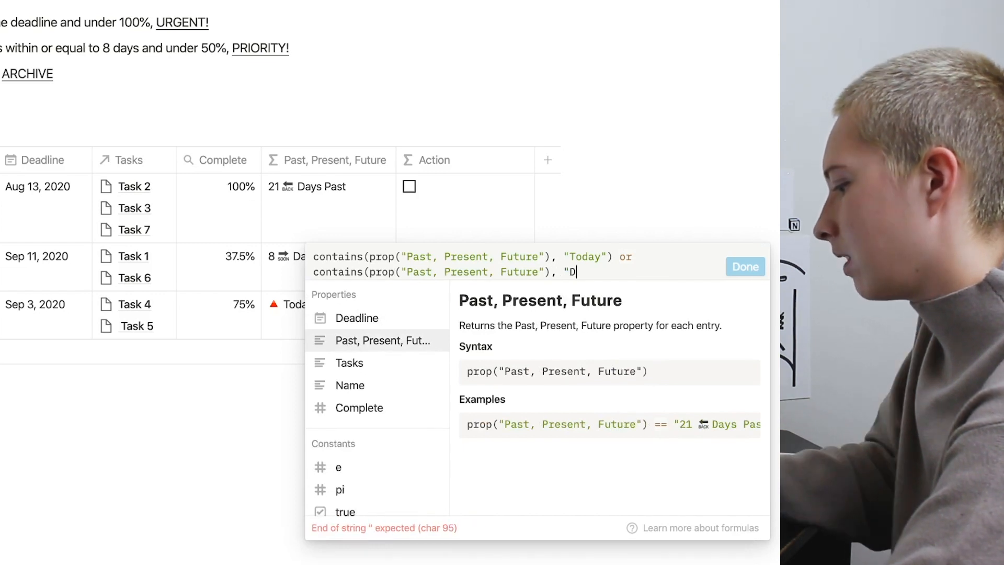
{"action": "type", "text": "ays "}
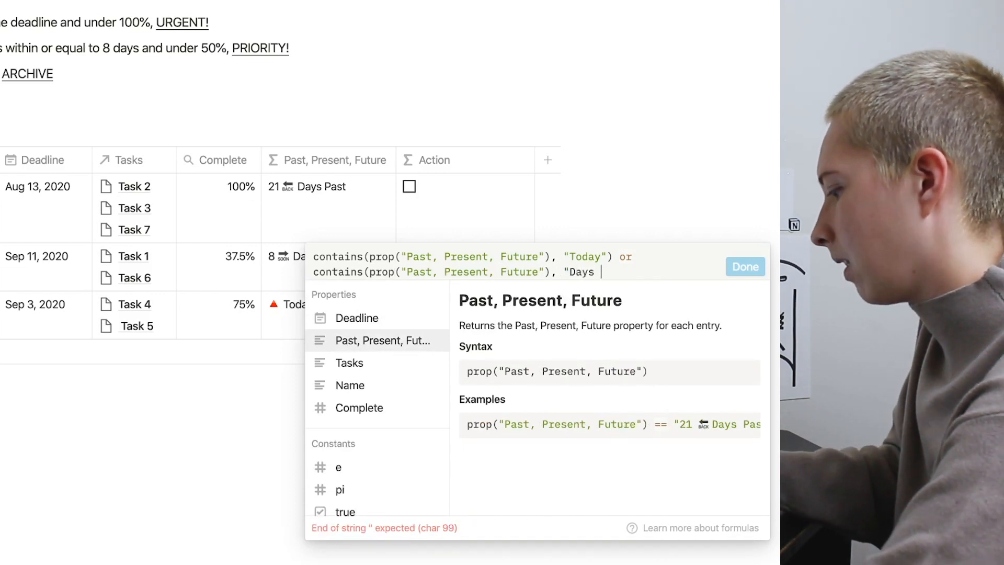
{"action": "type", "text": "Remaining\""}
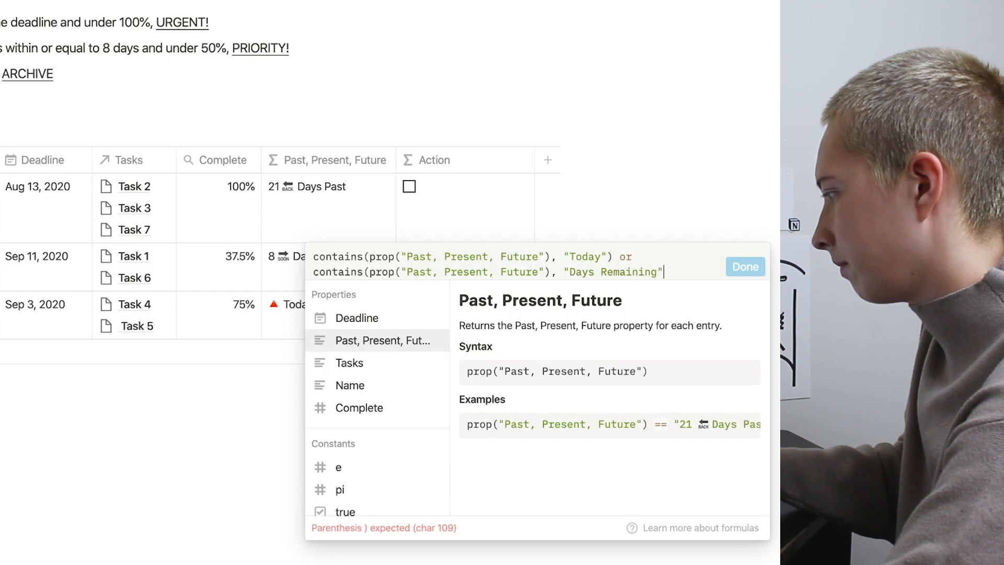
{"action": "type", "text": ")"}
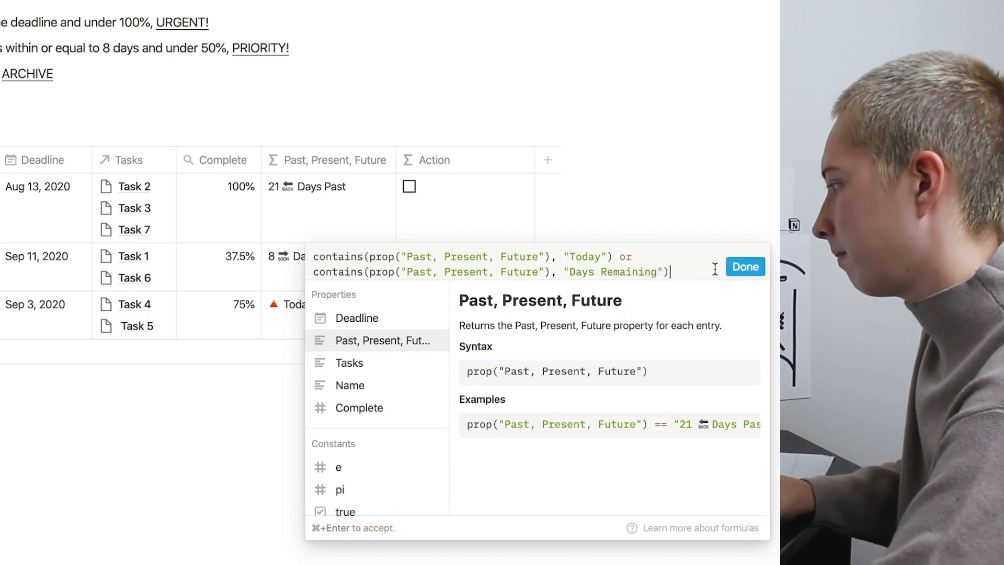
{"action": "left_click", "coordinate": [739, 267]}
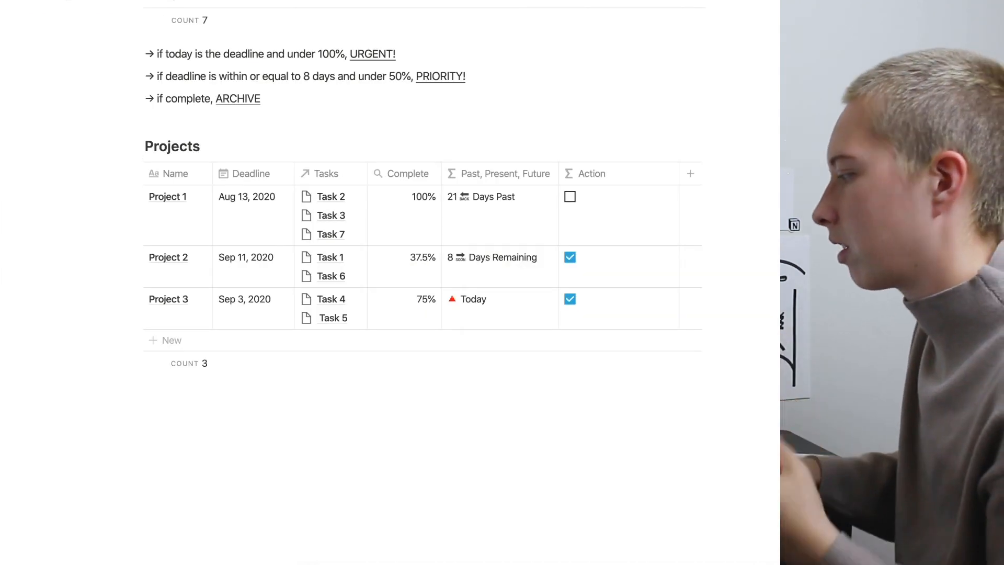
Replace the or operator between the two contains conditions in the Action formula with and, and apply it.
{"action": "left_click", "coordinate": [623, 227]}
{"action": "double_click", "coordinate": [633, 258]}
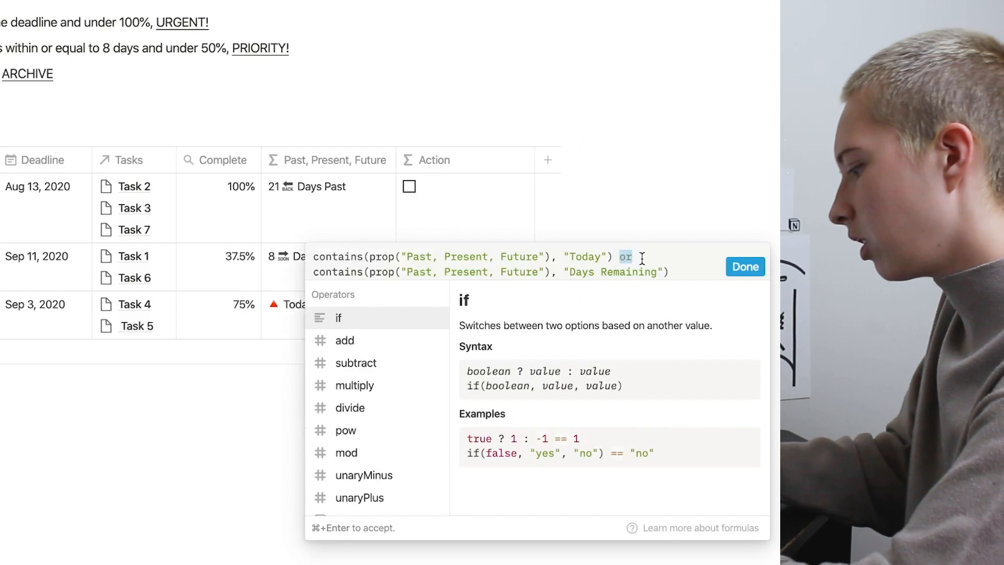
{"action": "type", "text": "and"}
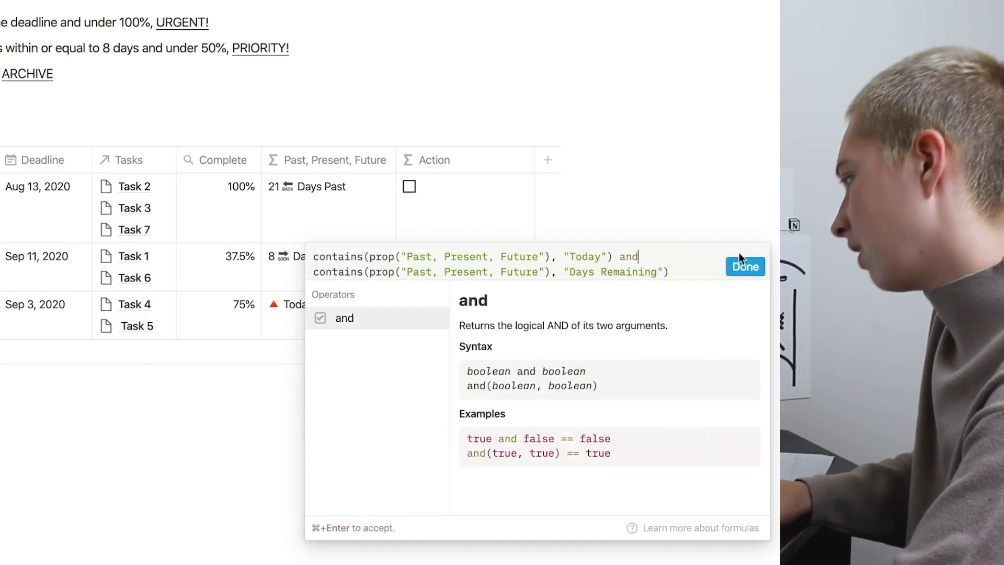
{"action": "left_click", "coordinate": [739, 257]}
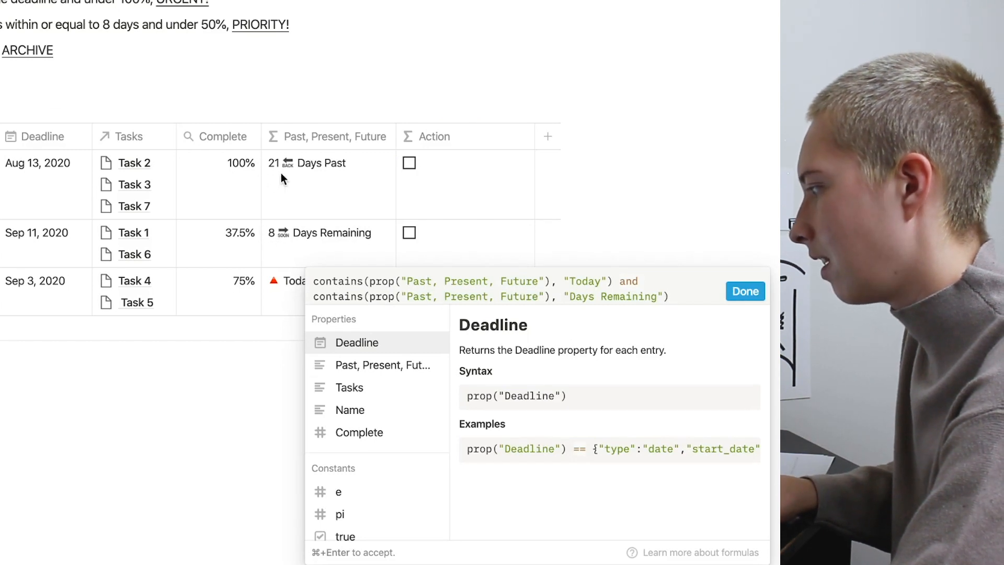
Replace the whole Action formula with toNumber(prop("Past, Present, Future")) and apply it.
{"action": "left_click_drag", "start_coordinate": [674, 296], "coordinate": [327, 256]}
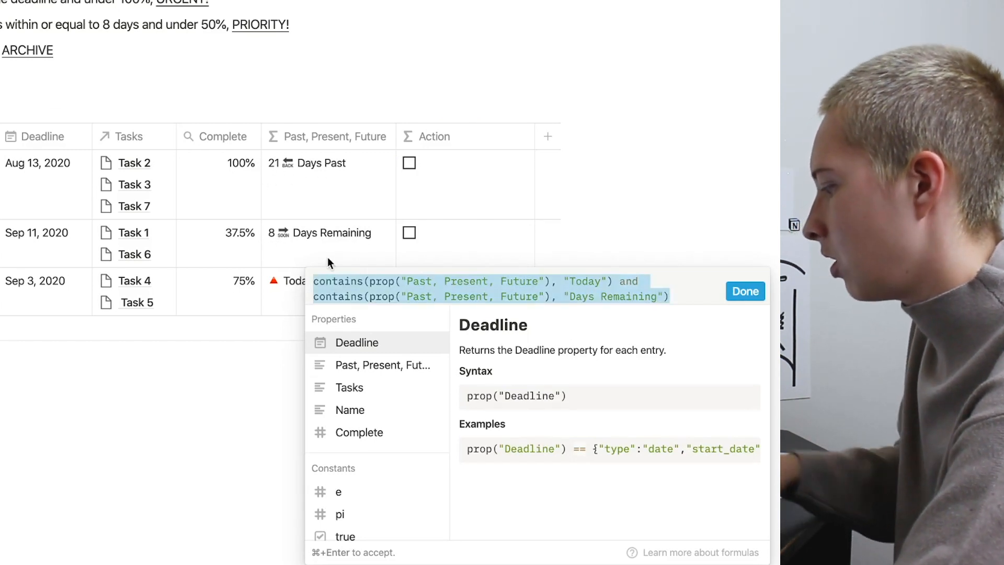
{"action": "key", "text": "BackSpace"}
{"action": "type", "text": "toNum"}
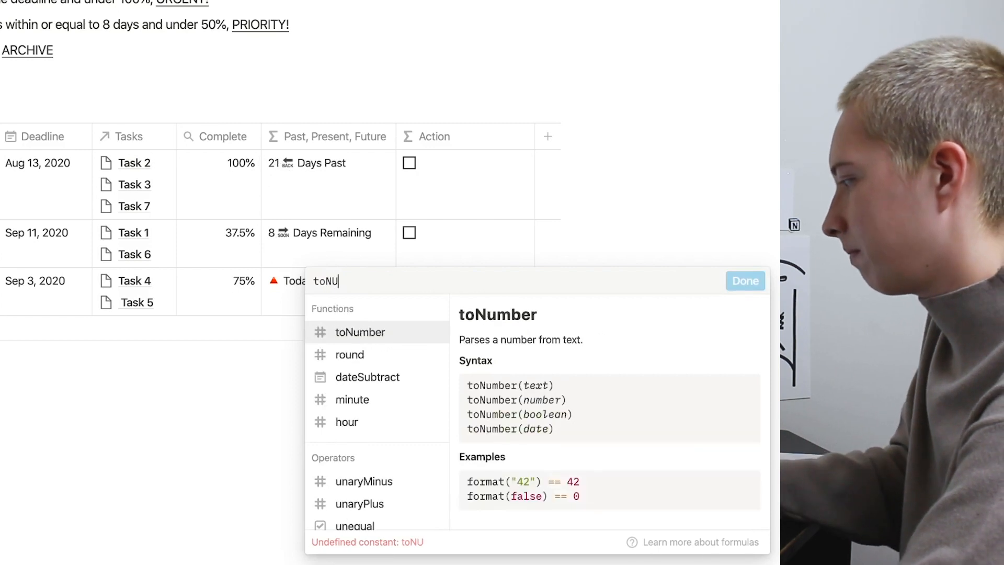
{"action": "type", "text": "ber"}
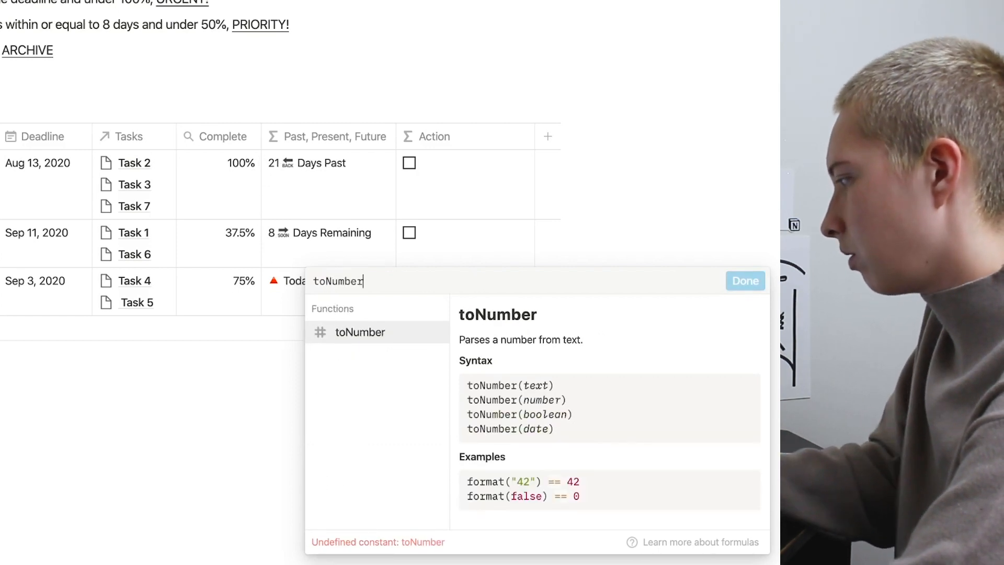
{"action": "type", "text": "("}
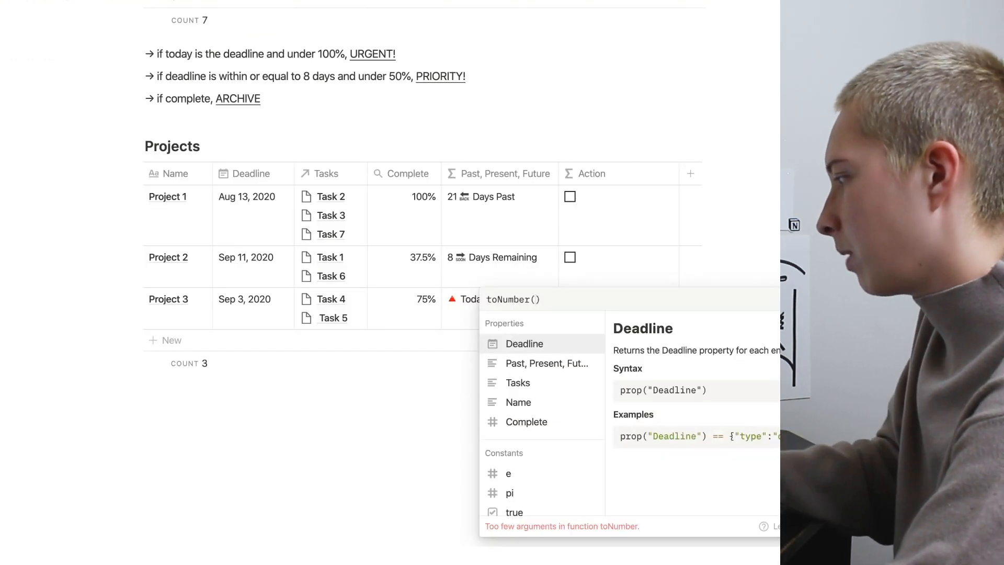
{"action": "type", "text": "prop"}
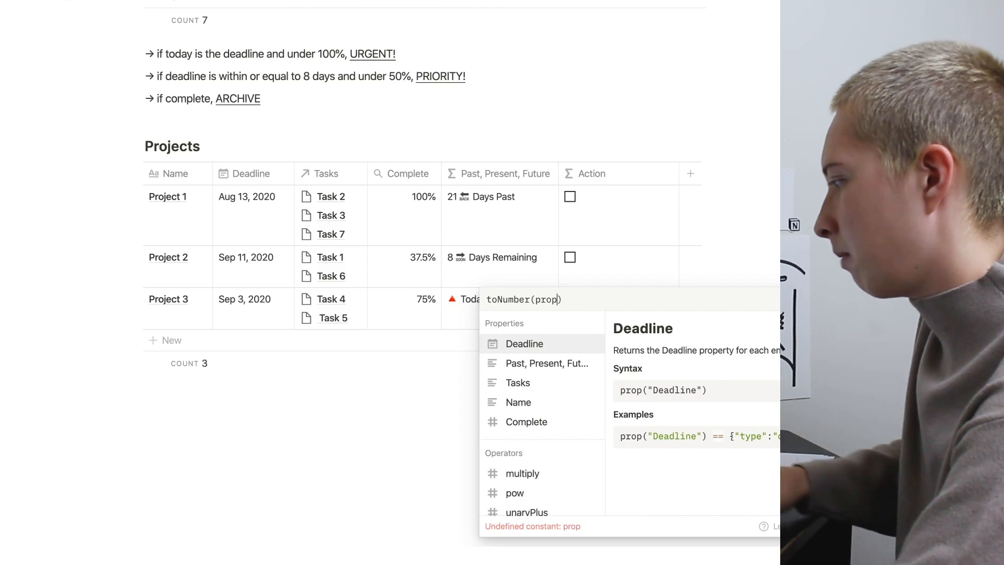
{"action": "left_click", "coordinate": [540, 363]}
{"action": "key", "text": "super+Return"}
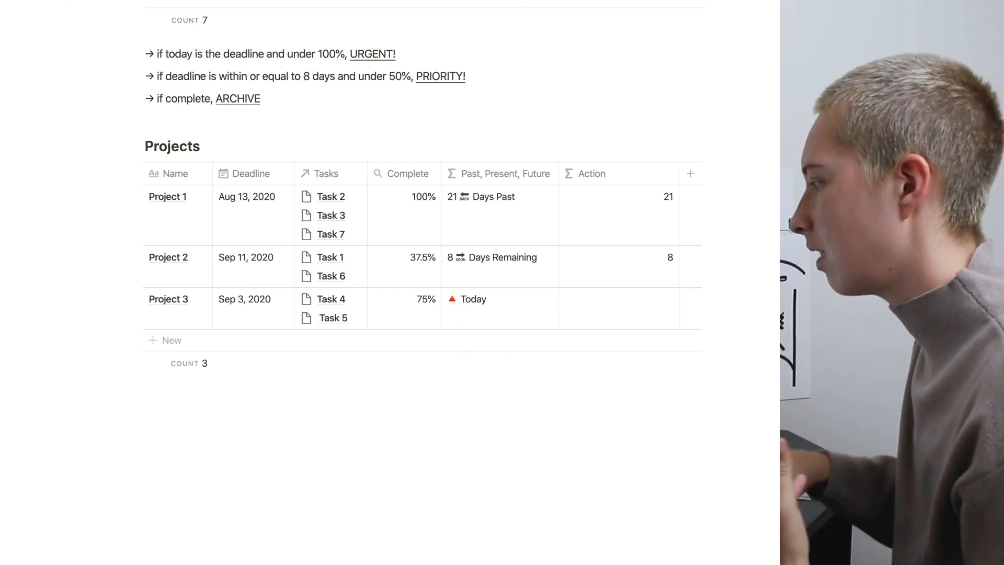
Clear the Action formula completely and close the formula editor.
{"action": "left_click", "coordinate": [644, 225]}
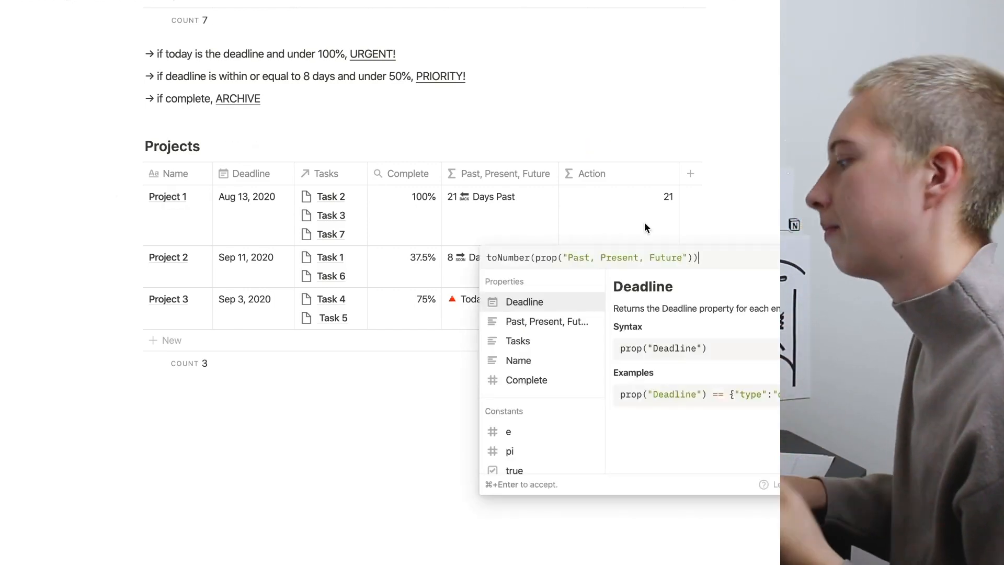
{"action": "key", "text": "super+a"}
{"action": "key", "text": "BackSpace"}
{"action": "left_click", "coordinate": [674, 222]}
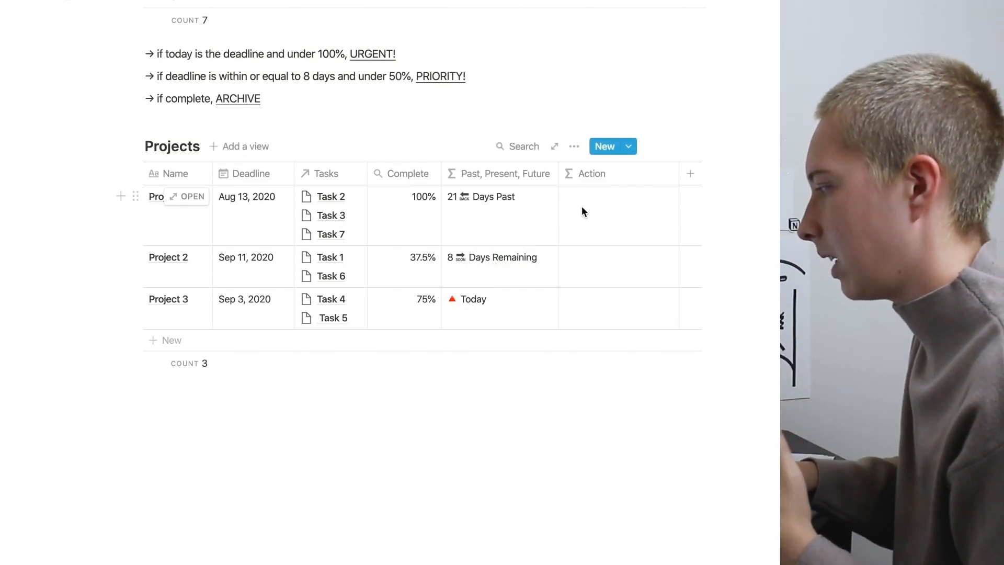
Enter contains(prop("Past, Present, Future"), "Today") and prop("Complete") < 1 in the empty Action formula.
{"action": "left_click", "coordinate": [584, 210]}
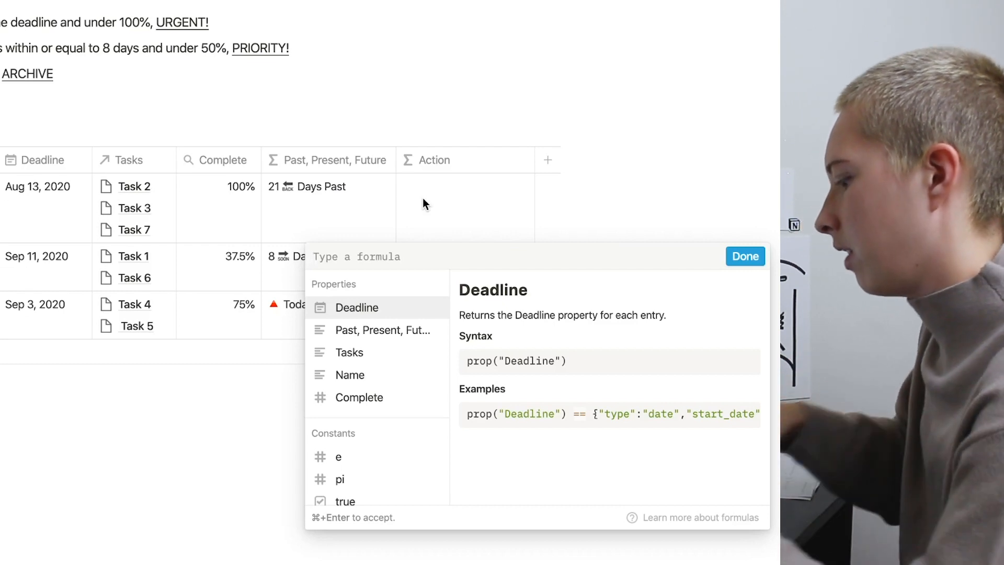
{"action": "type", "text": "contains("}
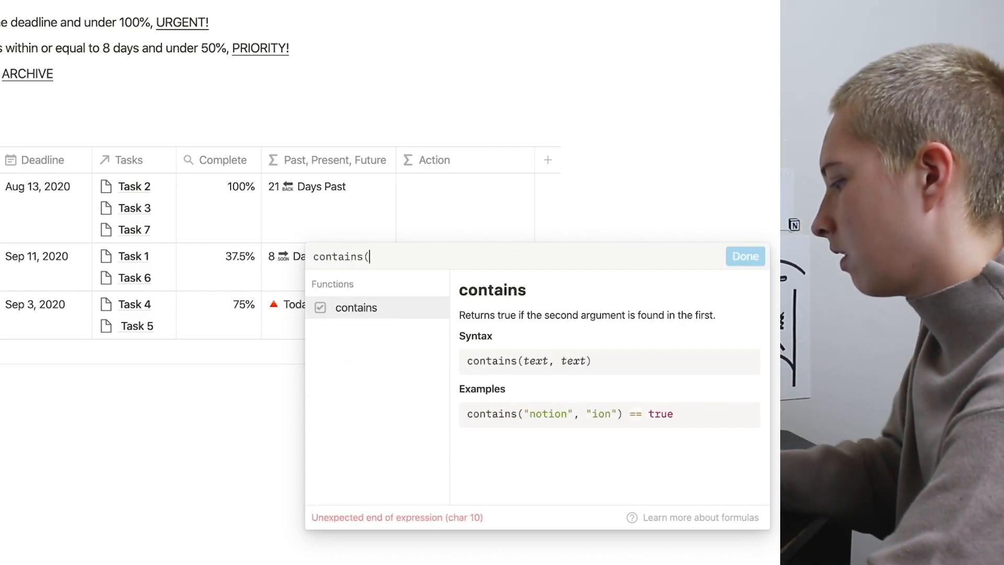
{"action": "type", "text": "prop"}
{"action": "left_click", "coordinate": [397, 335]}
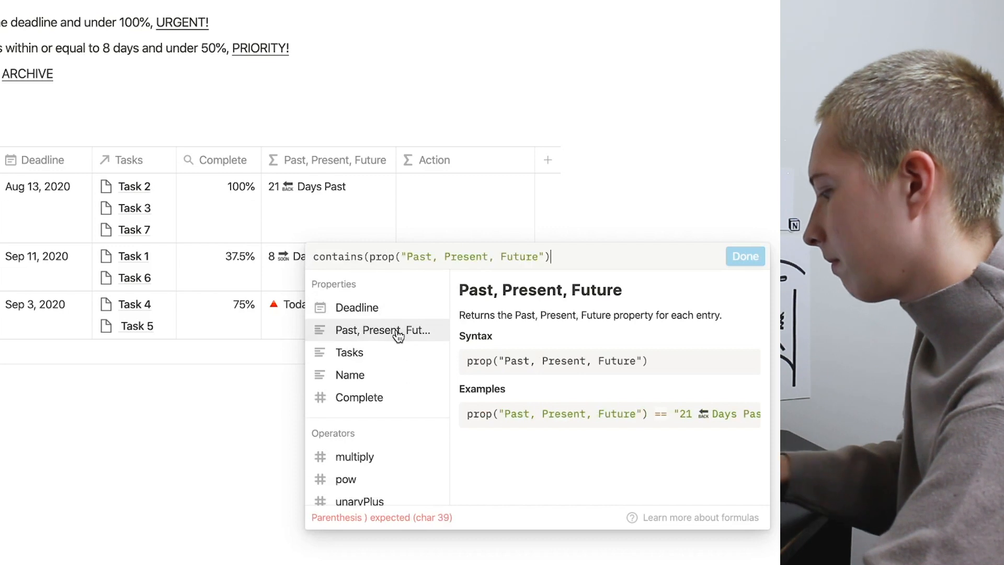
{"action": "type", "text": ", \"Today\""}
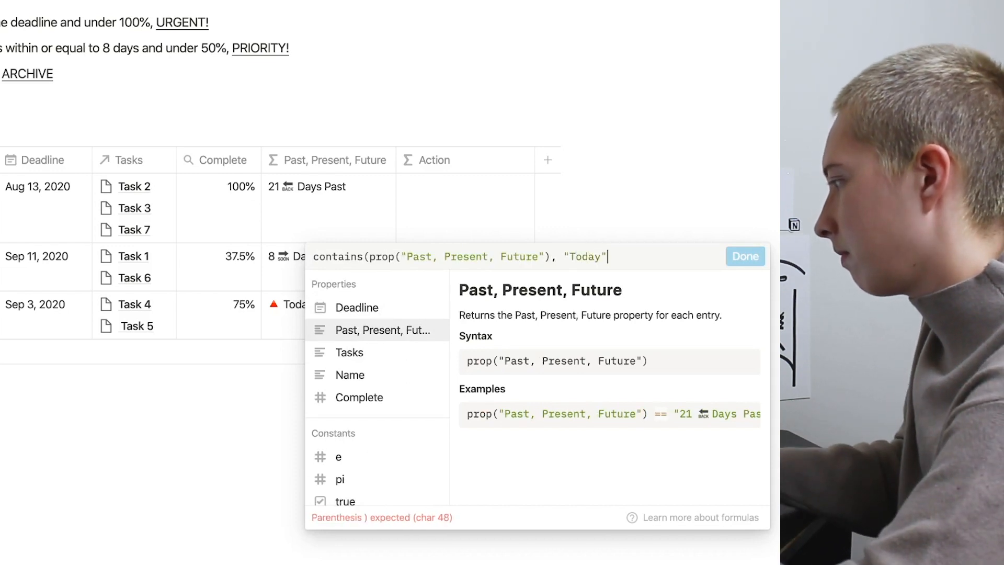
{"action": "type", "text": ")"}
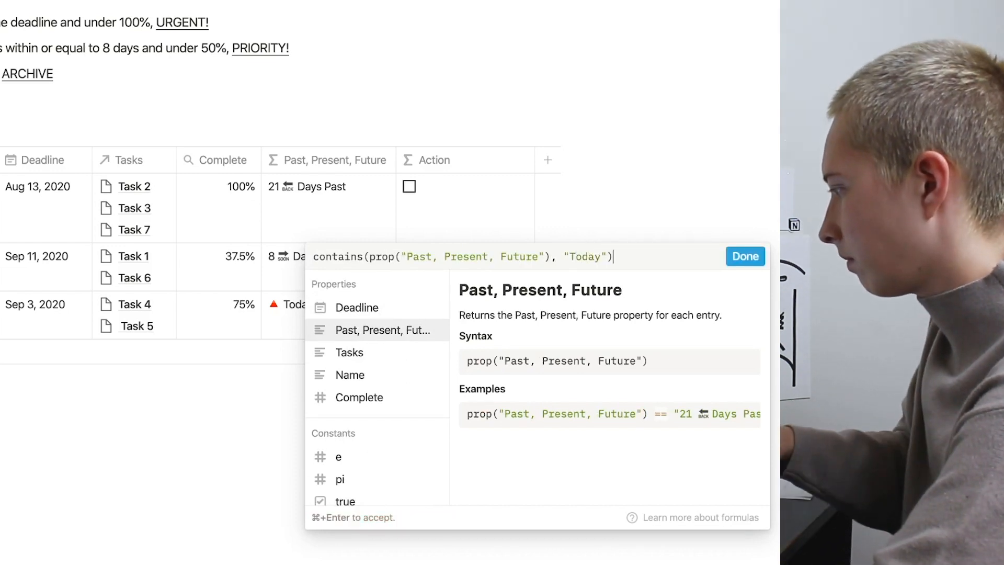
{"action": "type", "text": " and prop"}
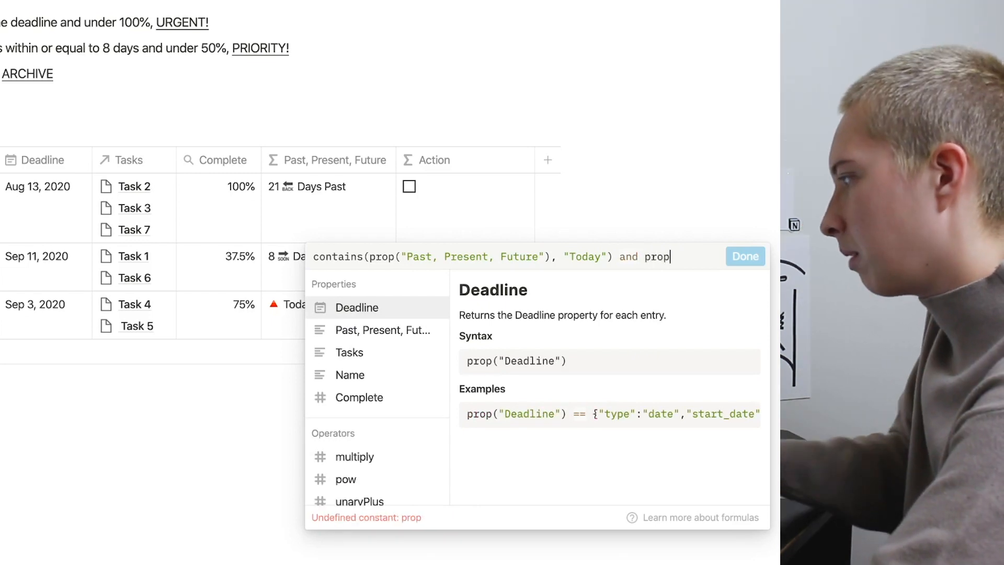
{"action": "left_click", "coordinate": [359, 403]}
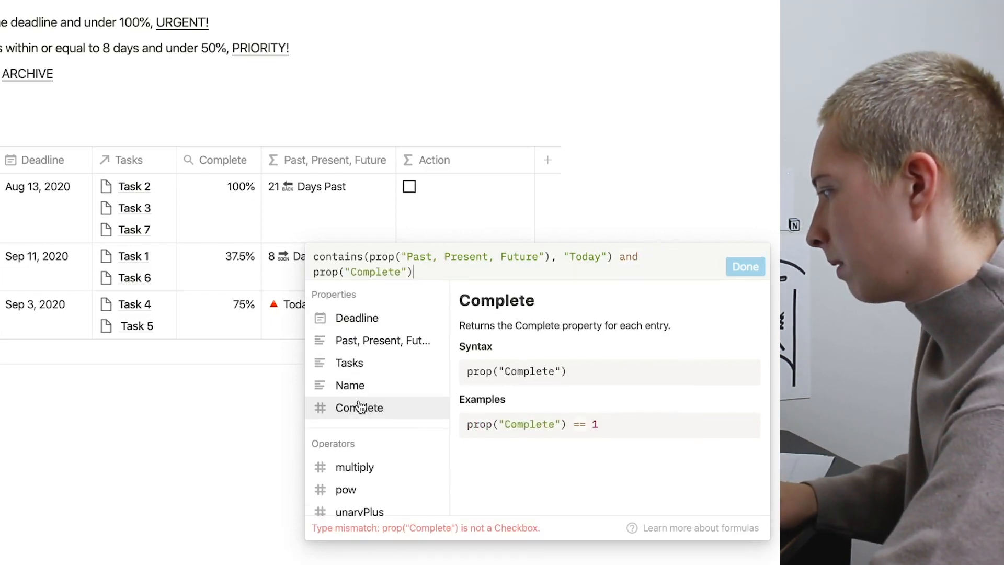
{"action": "type", "text": "< "}
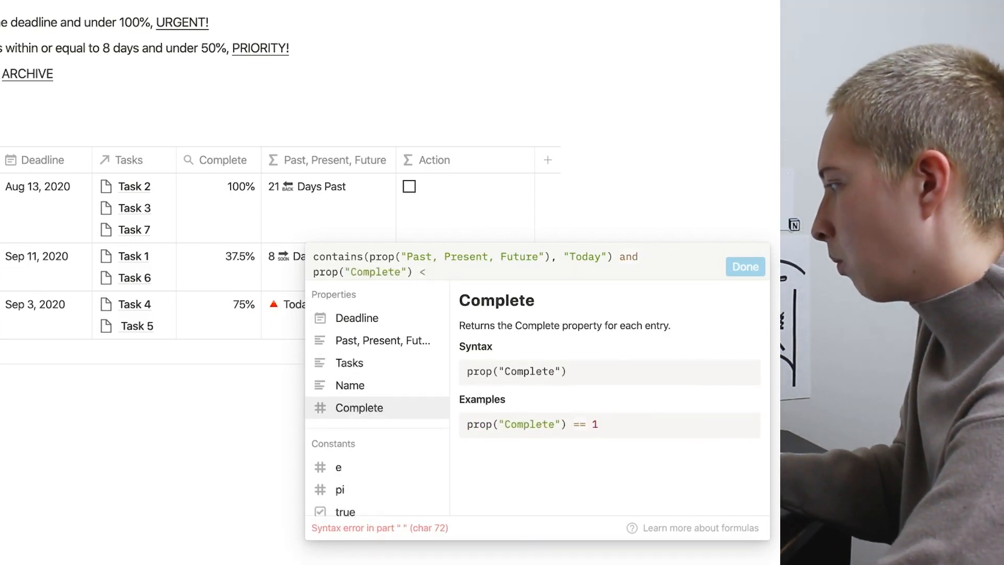
{"action": "type", "text": "1"}
Wrap the condition in an if( that returns "URGENT!" when true, and start a nested if as its alternative.
{"action": "left_click", "coordinate": [315, 257]}
{"action": "type", "text": "if("}
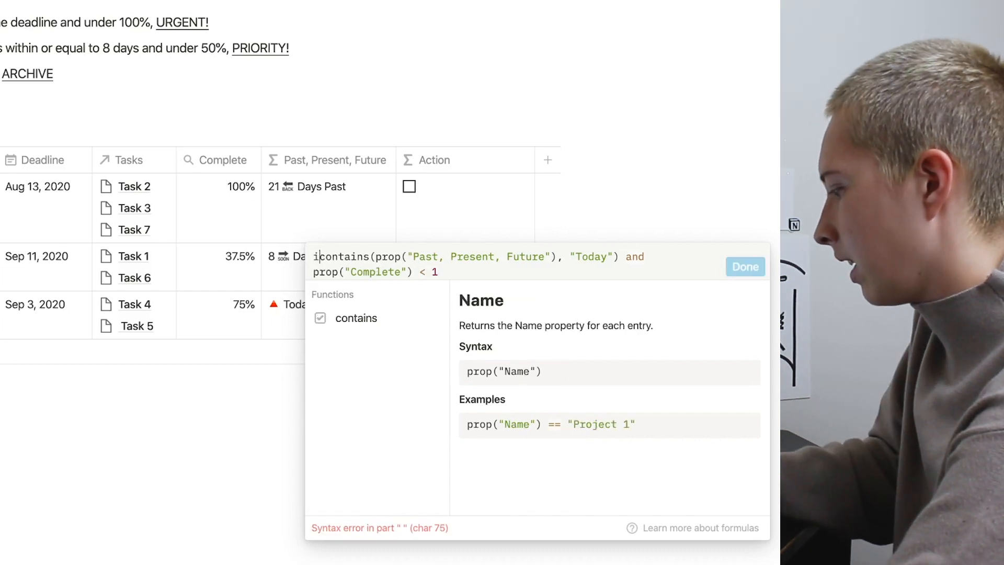
{"action": "left_click", "coordinate": [450, 278]}
{"action": "type", "text": ", "}
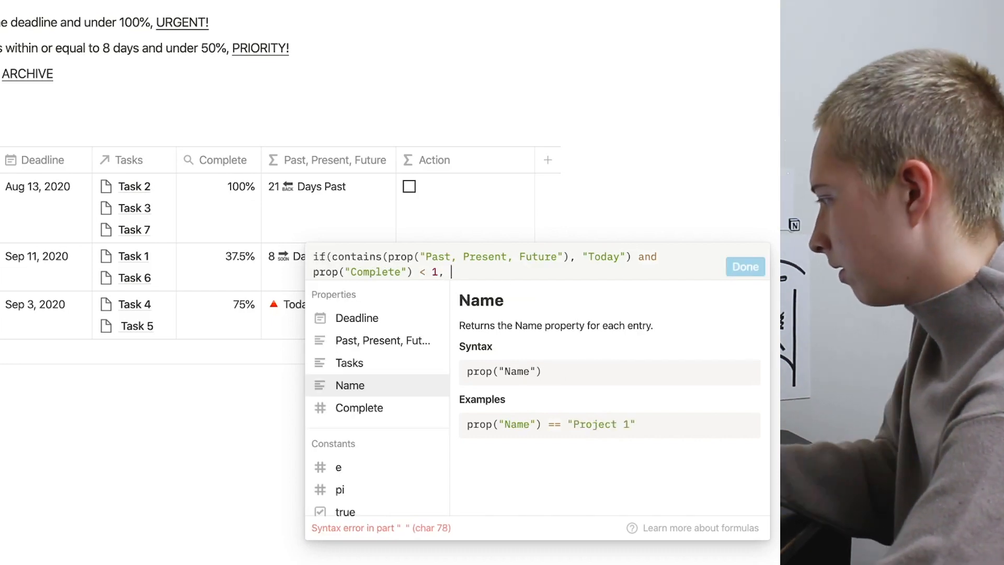
{"action": "type", "text": "\"URG"}
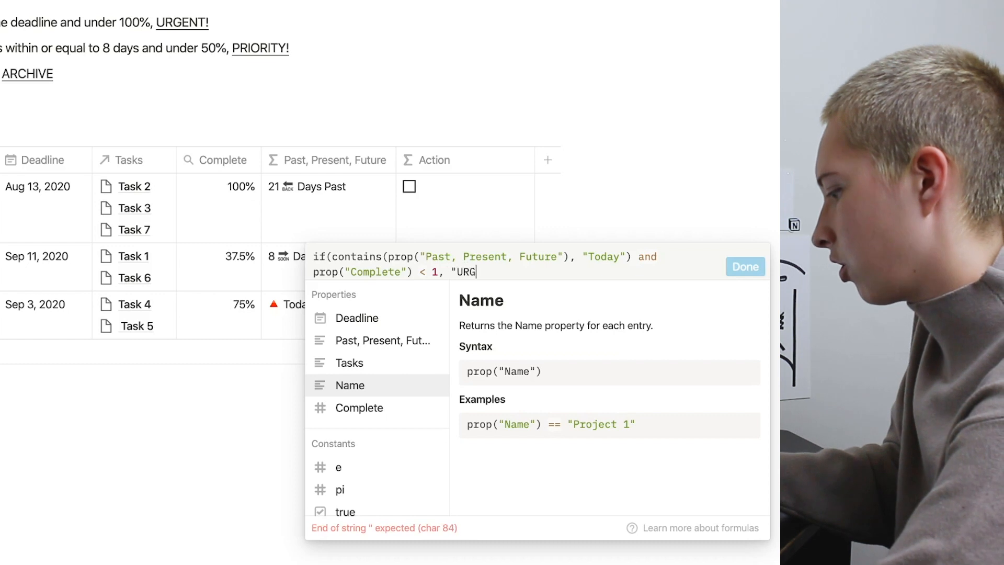
{"action": "type", "text": "ENT!\", if"}
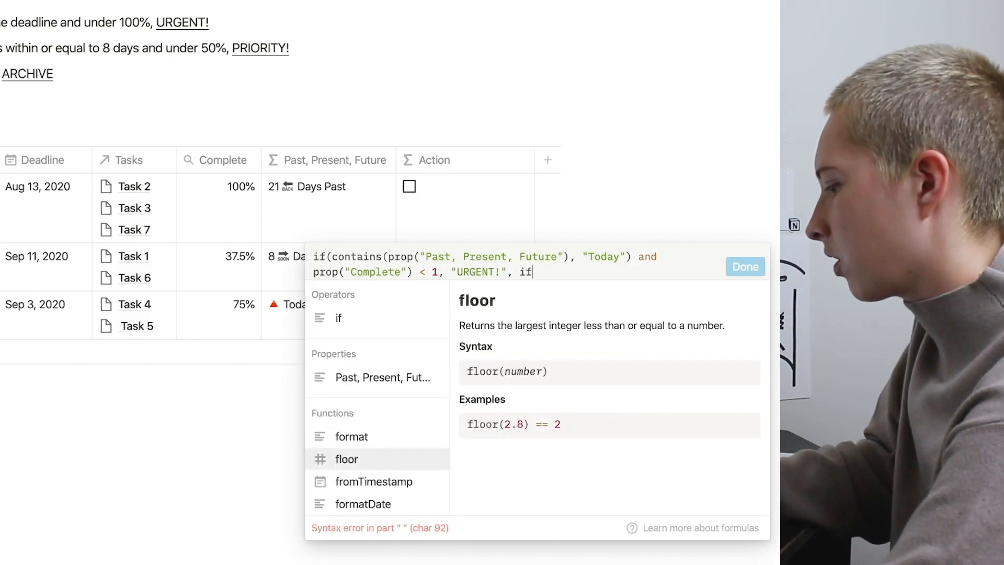
Begin the nested if's condition with contains(prop("Past, Present, Future"), "Days Remaining") followed by and.
{"action": "type", "text": "(contains"}
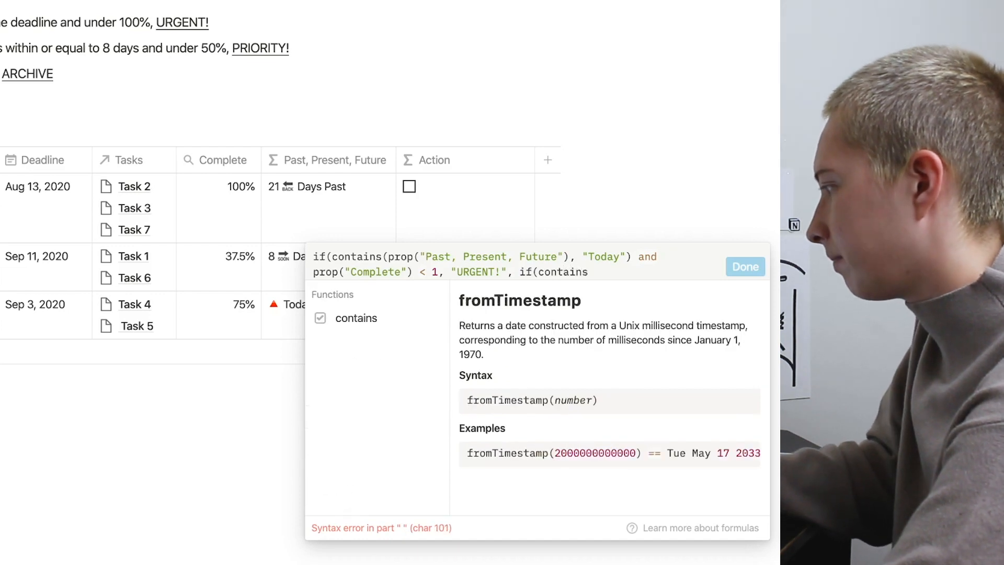
{"action": "type", "text": "(prop"}
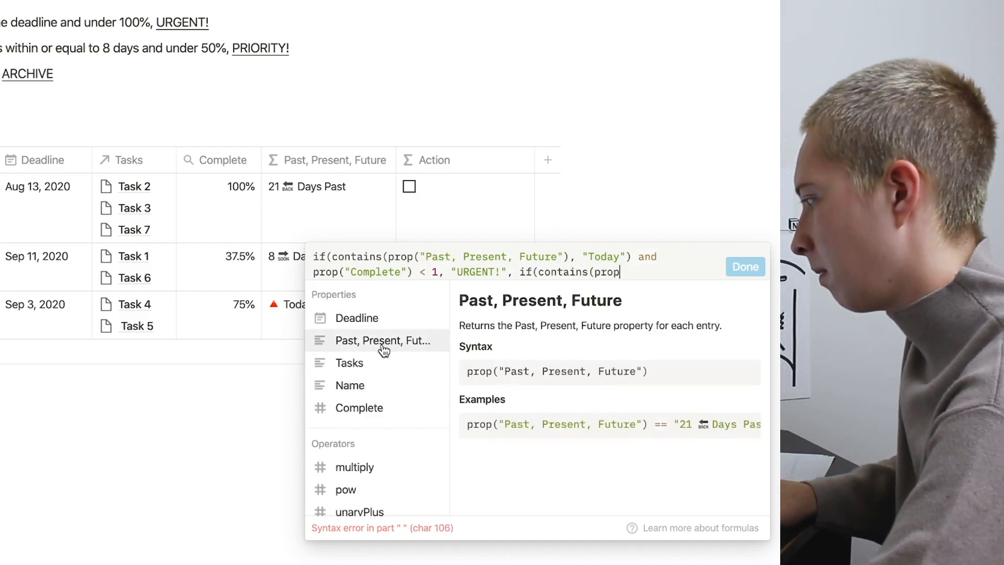
{"action": "left_click", "coordinate": [384, 350]}
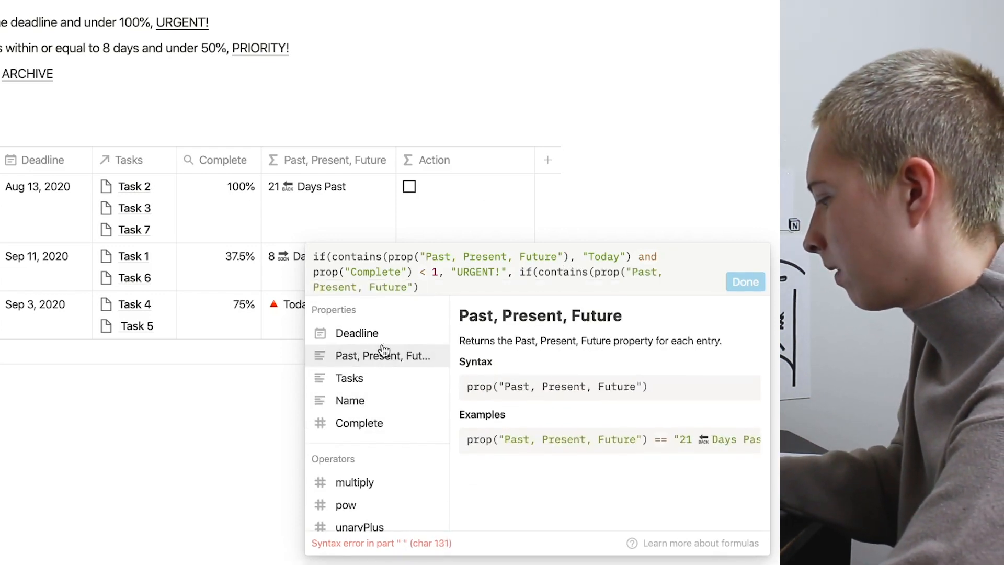
{"action": "type", "text": ", \"Days Remaini"}
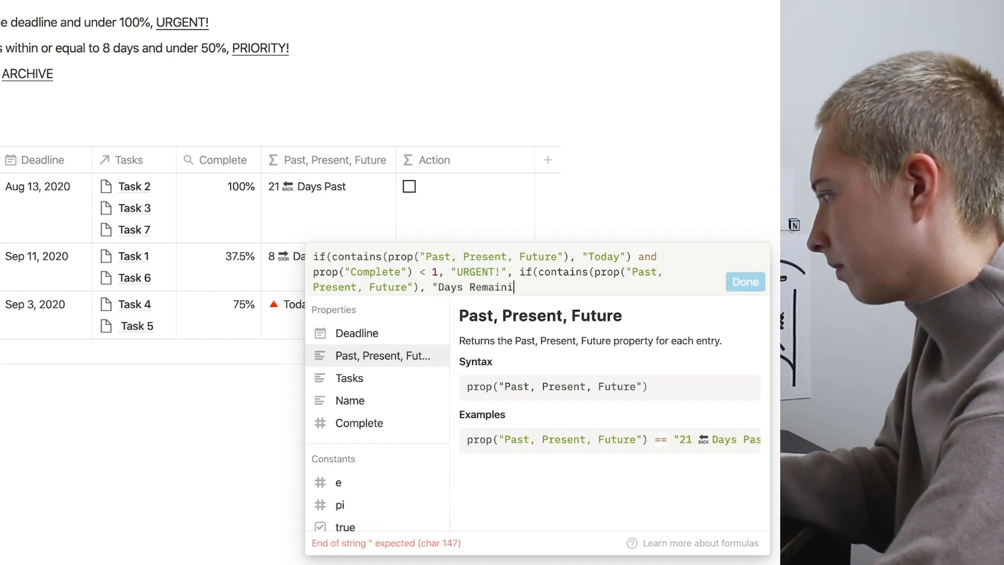
{"action": "type", "text": "ng\") and"}
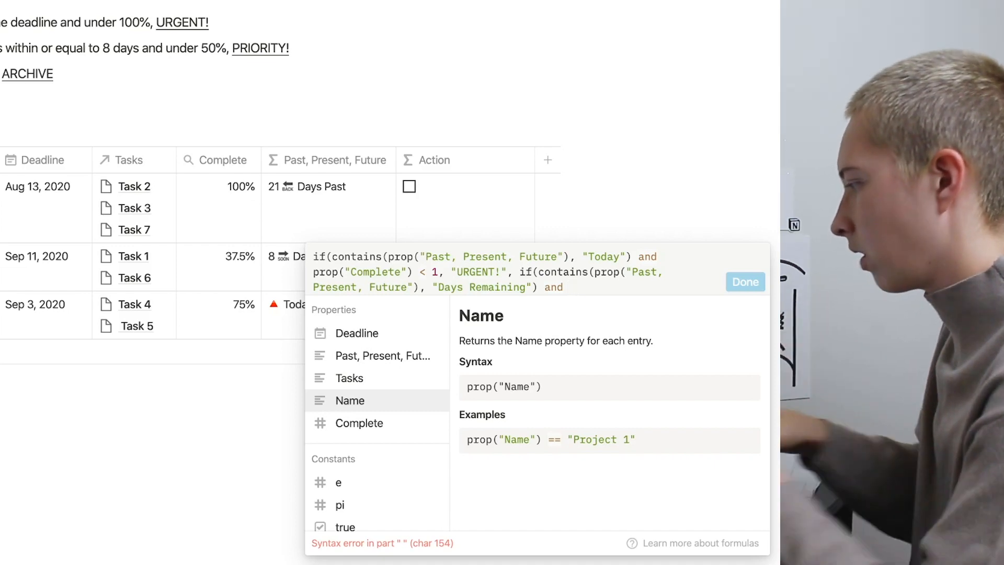
Extend the nested condition with toNumber(prop("Past, Present, Future") <= 8.
{"action": "type", "text": "toNum"}
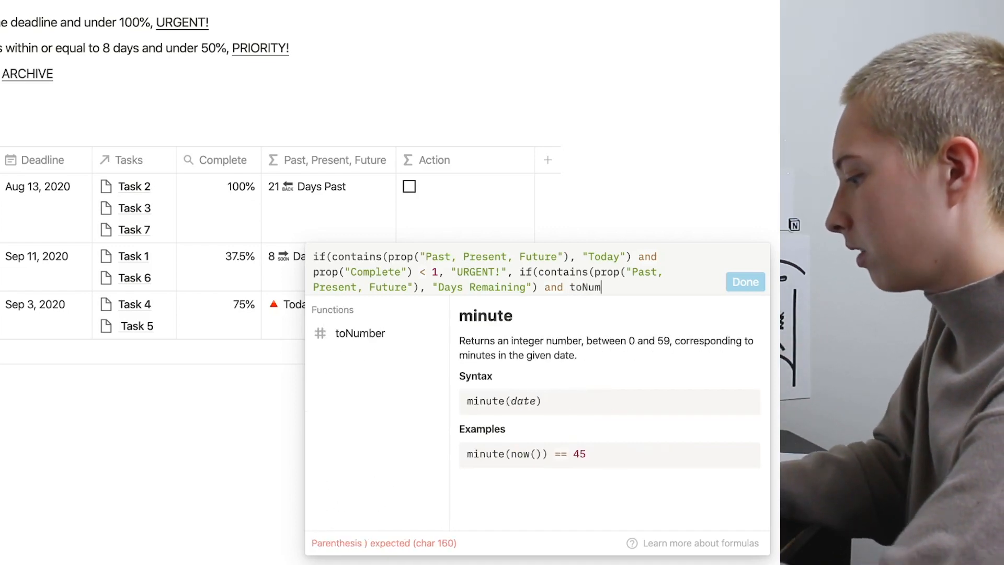
{"action": "type", "text": "ber(prop"}
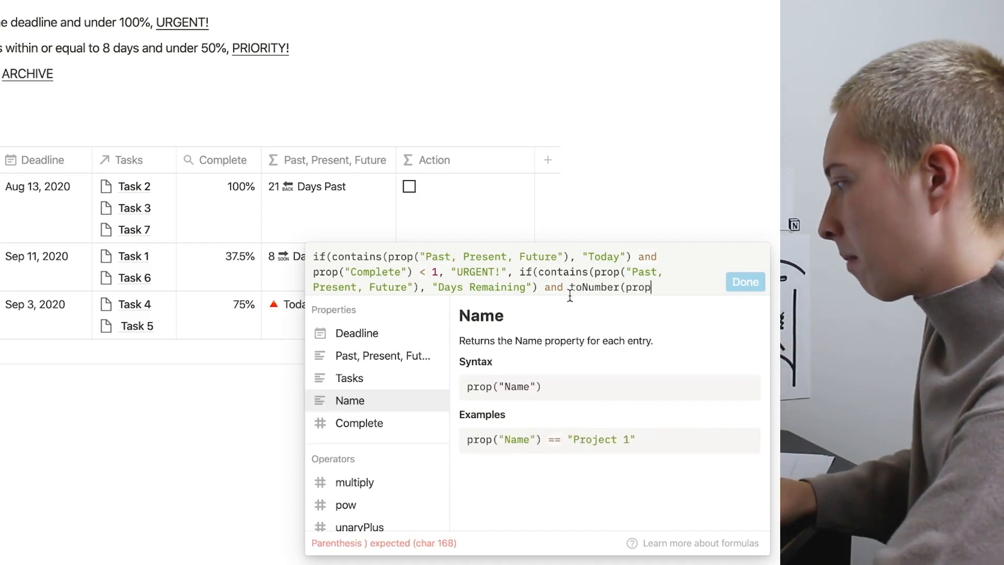
{"action": "left_click", "coordinate": [372, 361]}
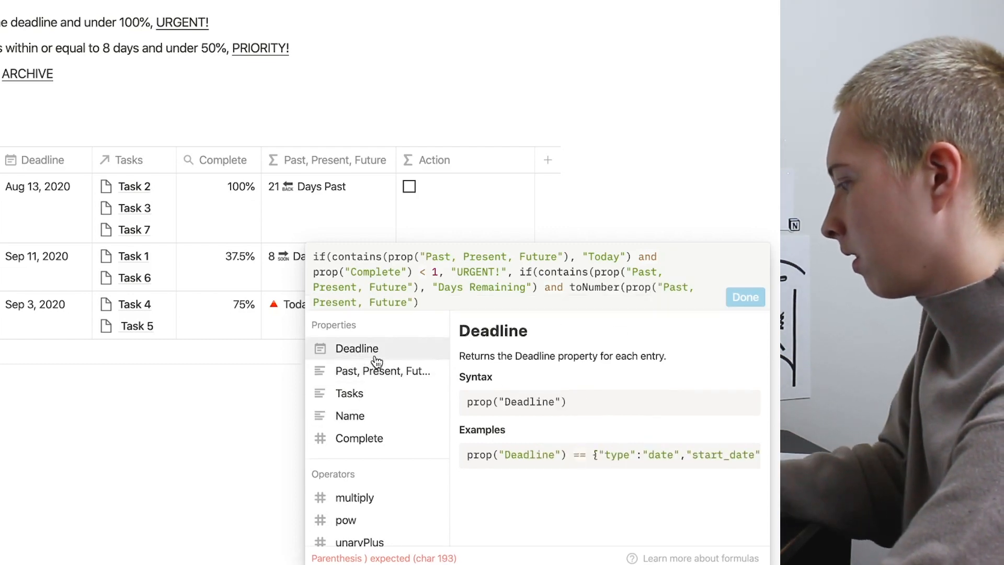
{"action": "type", "text": "<"}
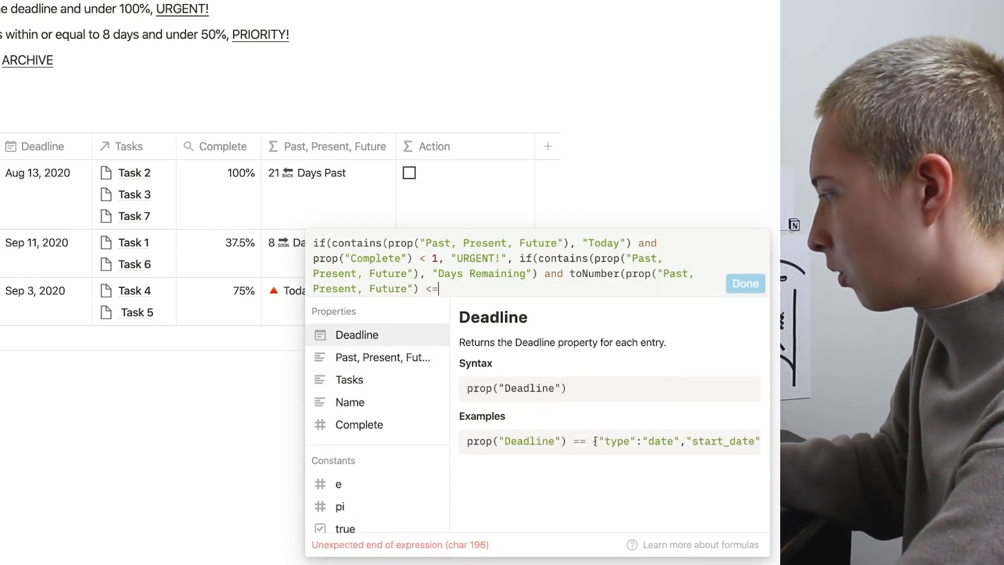
{"action": "type", "text": "= 8"}
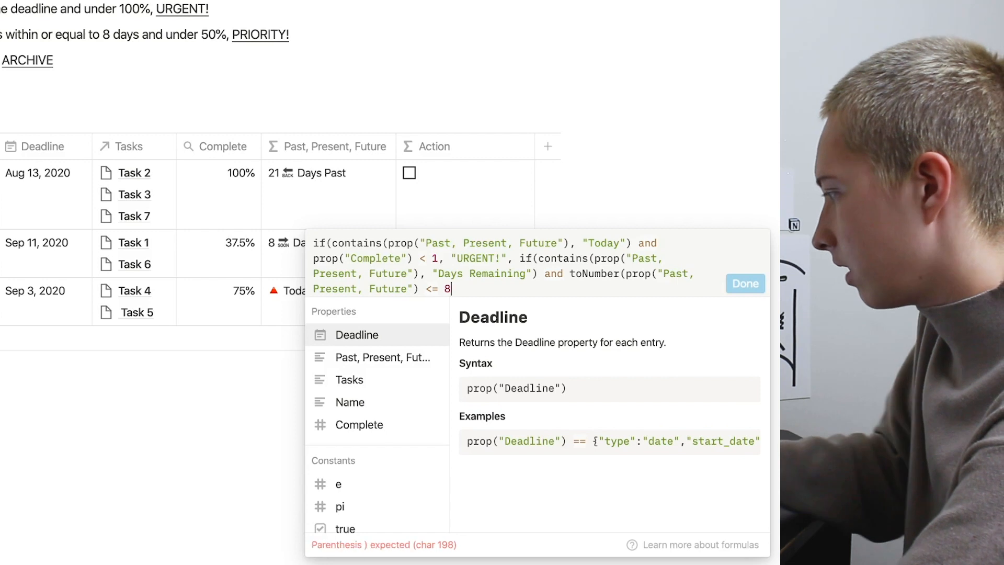
Append and prop("Complete") < .5 to the condition, return "PRIORITY!" when true, and start a third nested if.
{"action": "type", "text": " and "}
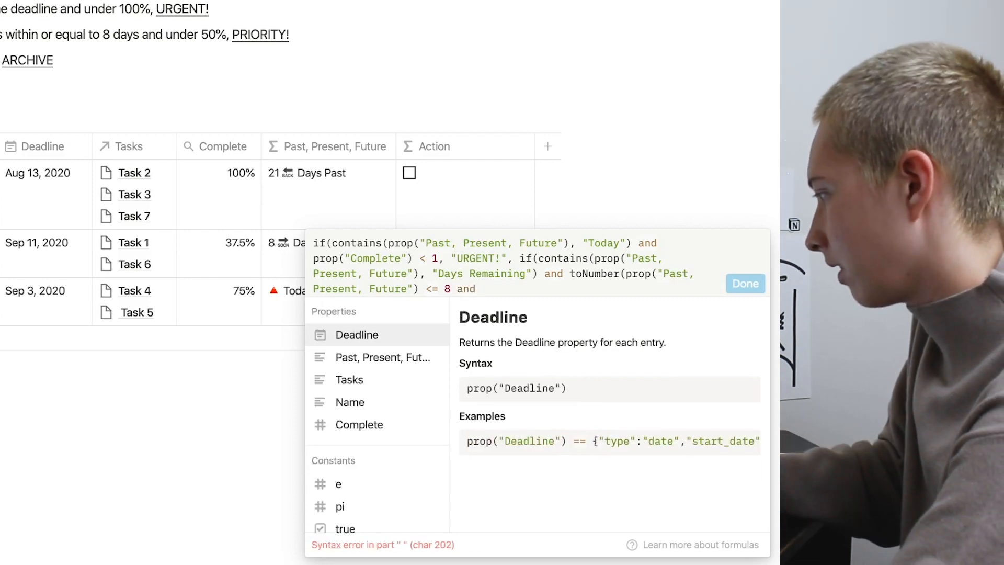
{"action": "type", "text": "prop"}
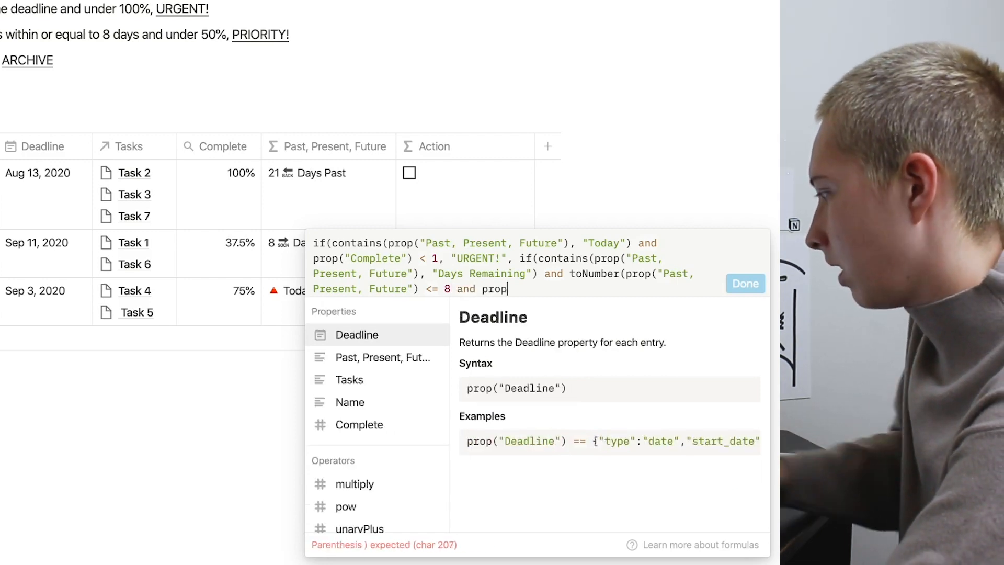
{"action": "left_click", "coordinate": [360, 425]}
{"action": "type", "text": "< "}
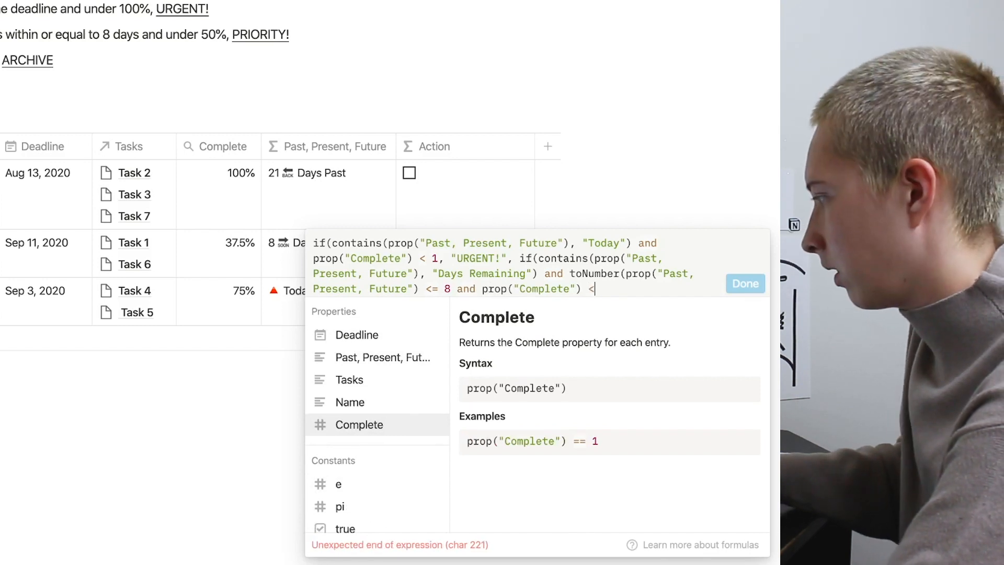
{"action": "type", "text": ".5"}
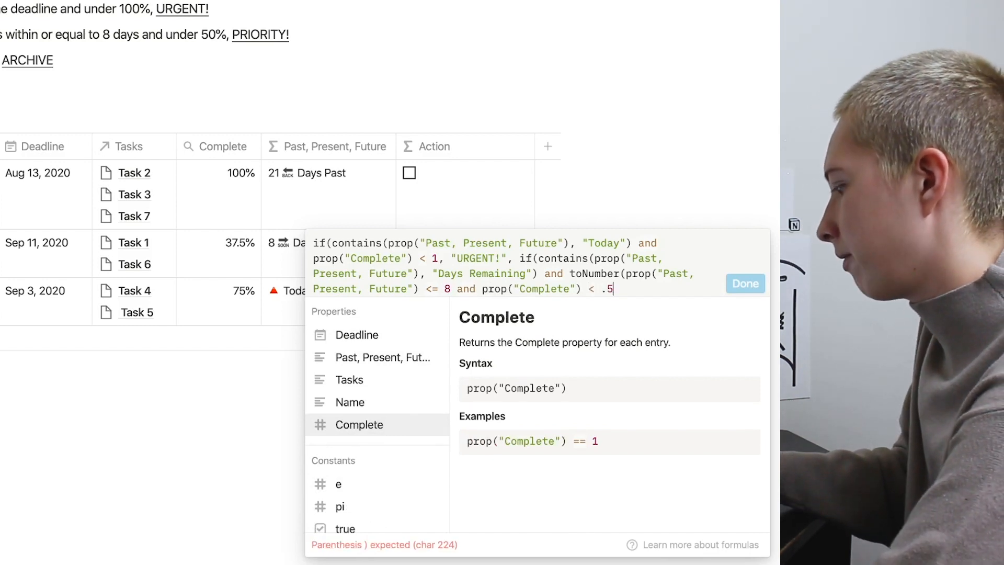
{"action": "type", "text": ", \""}
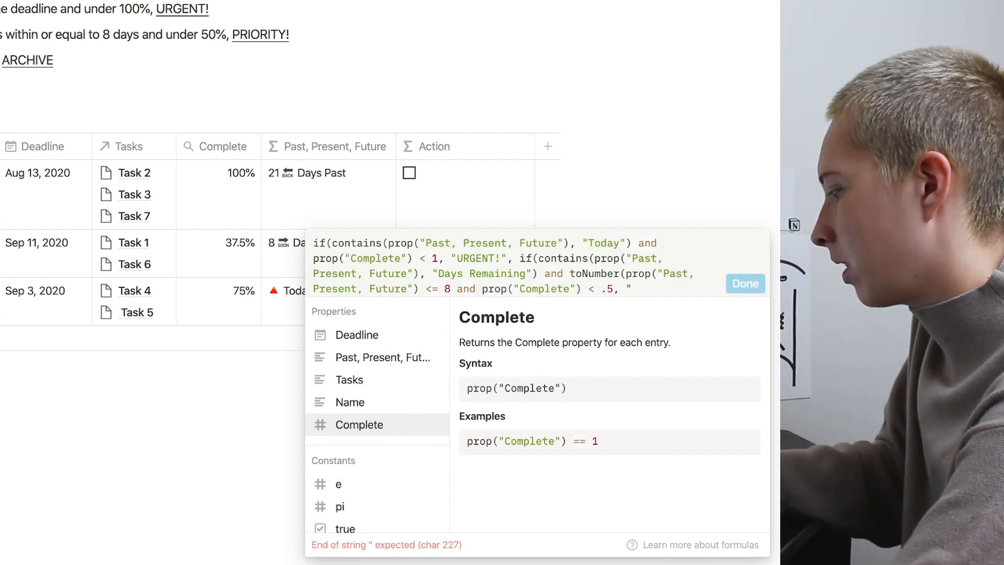
{"action": "type", "text": "PRIORIT"}
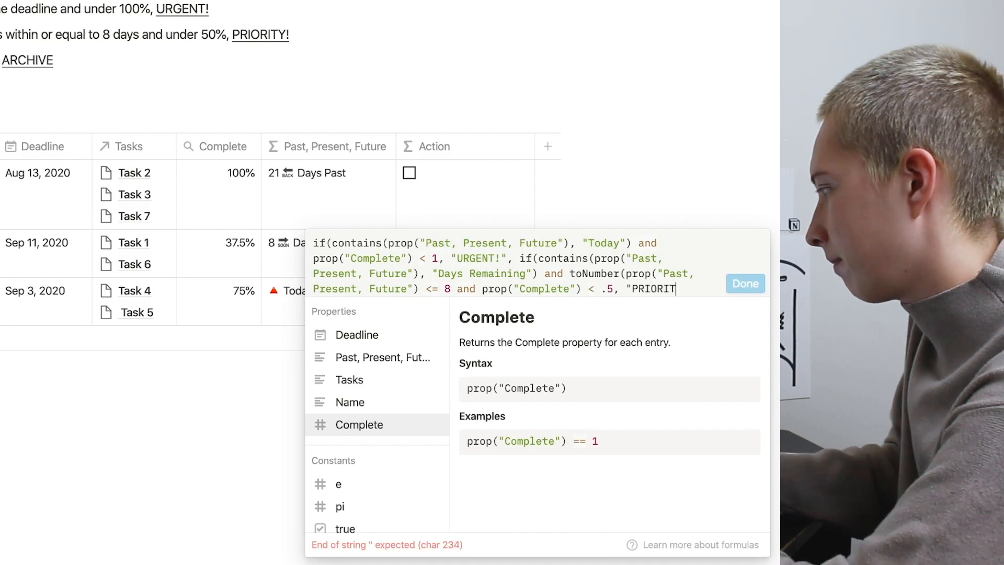
{"action": "type", "text": "Y!\", if(prop"}
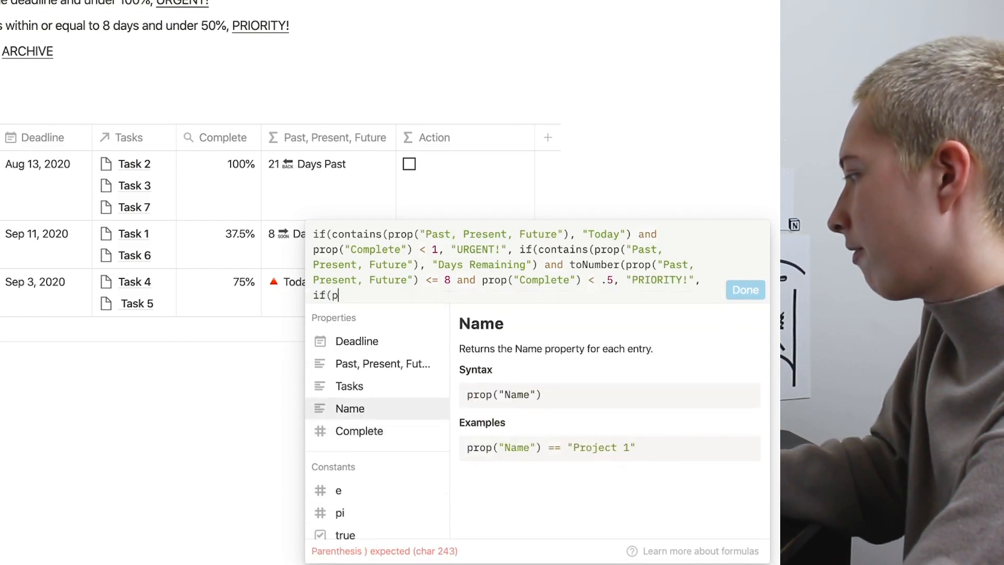
Complete the third if with prop("Complete") == 1, returning "ARCHIVE!" or otherwise an empty string, and close all the nested ifs.
{"action": "left_click", "coordinate": [381, 435]}
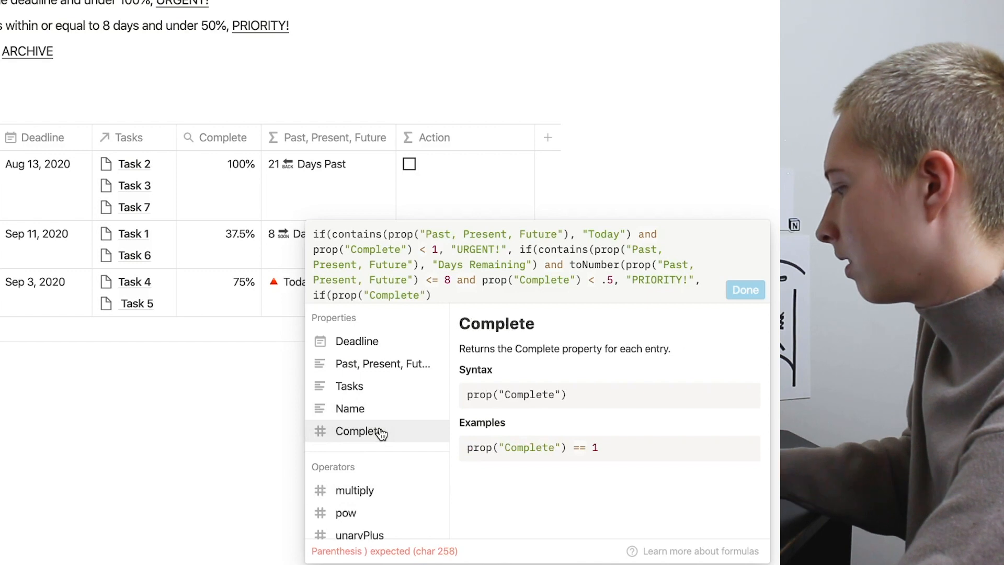
{"action": "type", "text": "== 1, \"ARCHI"}
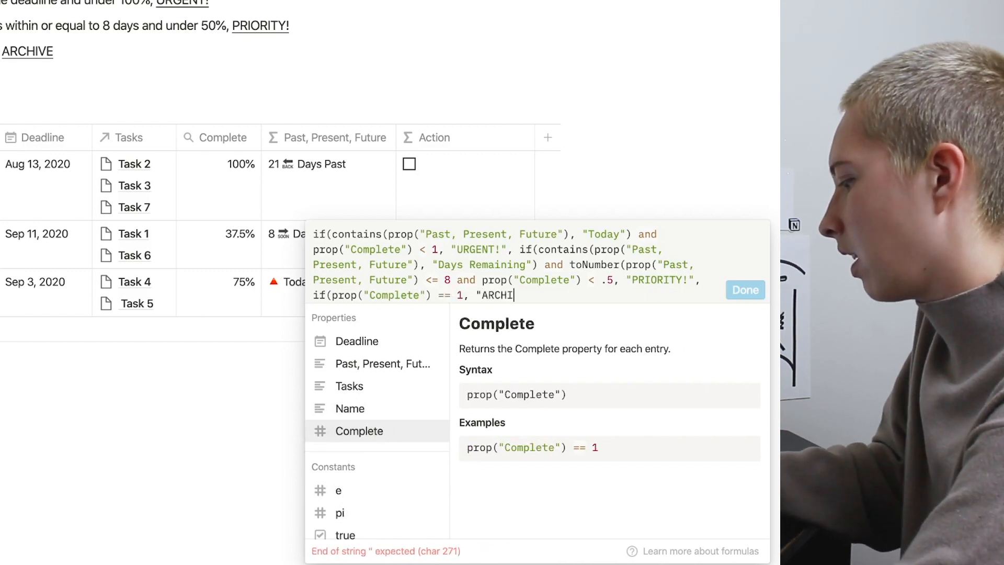
{"action": "type", "text": "VE!\", \"\""}
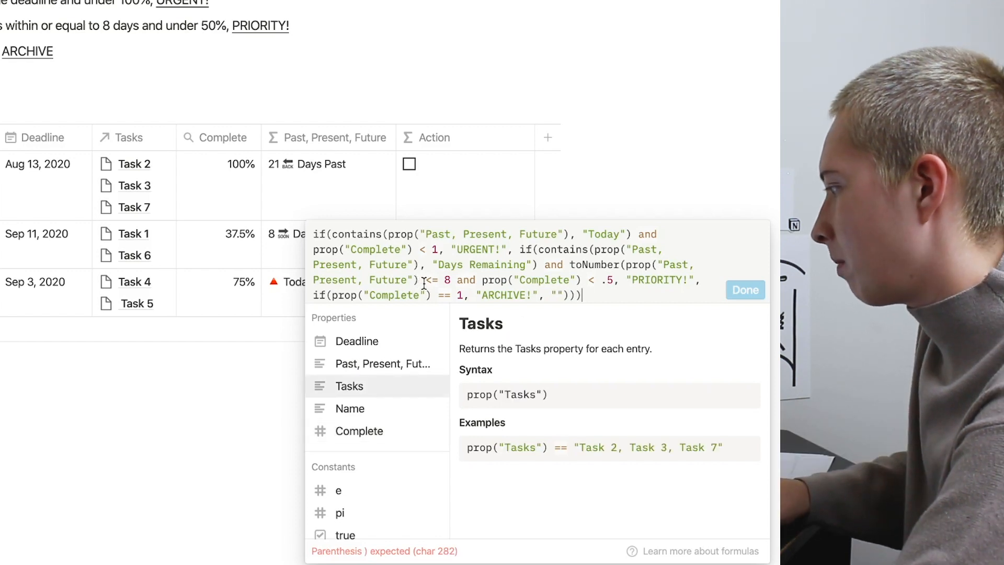
Add the missing closing parenthesis to the toNumber expression before <= 8 and apply the Action formula.
{"action": "left_click_drag", "start_coordinate": [416, 281], "coordinate": [570, 269]}
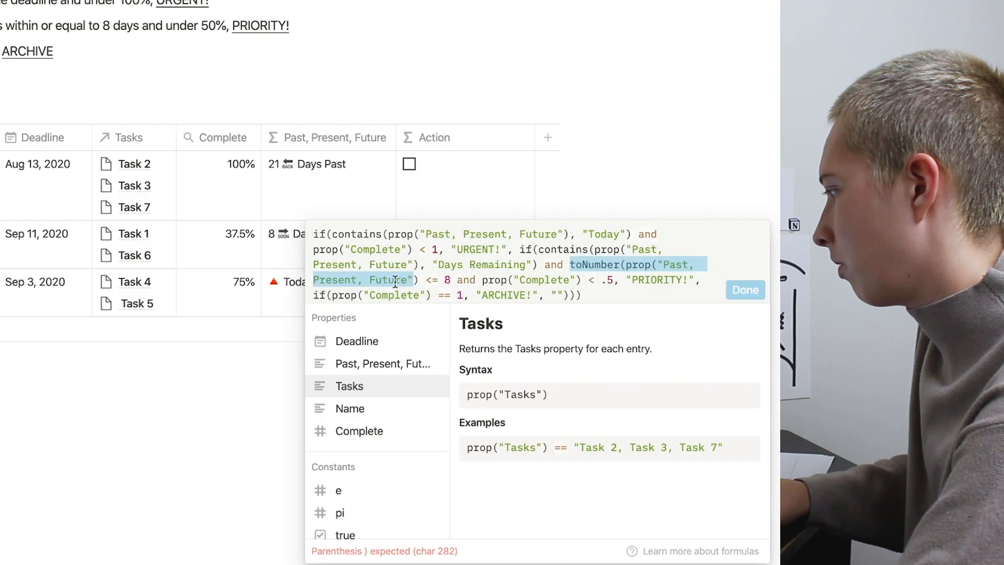
{"action": "left_click", "coordinate": [419, 281]}
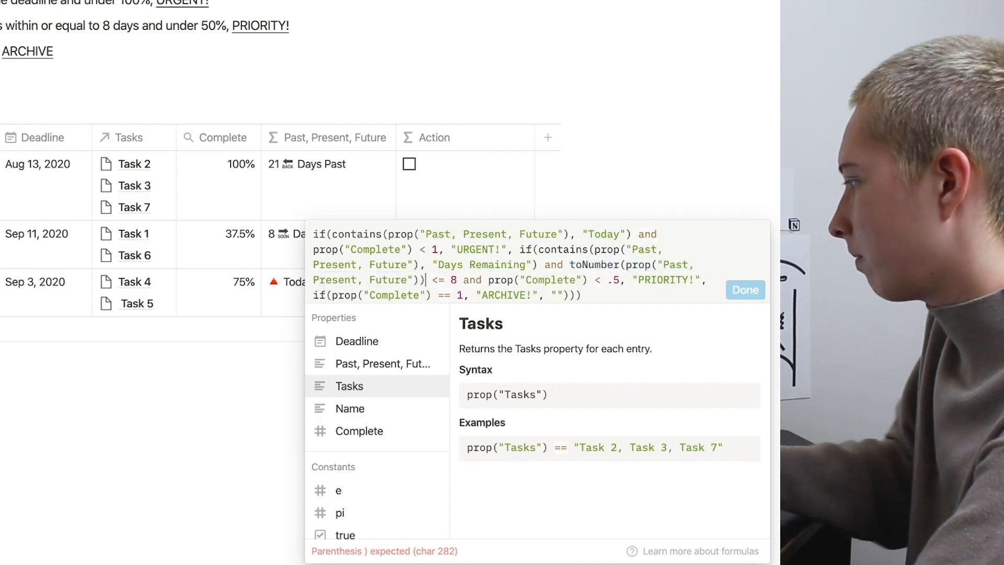
{"action": "type", "text": ")"}
{"action": "left_click_drag", "start_coordinate": [570, 265], "coordinate": [421, 283]}
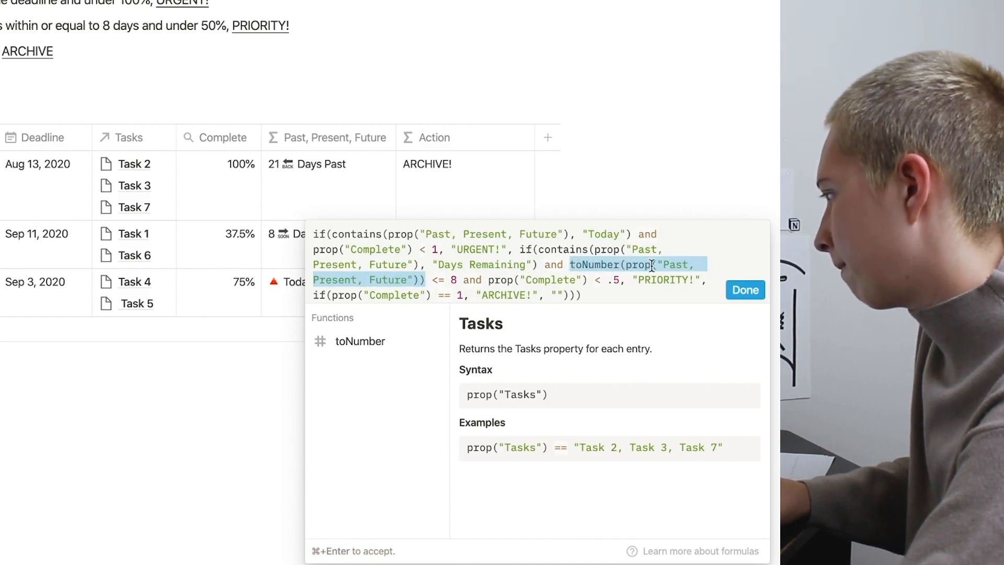
{"action": "left_click", "coordinate": [422, 284]}
{"action": "type", "text": ")"}
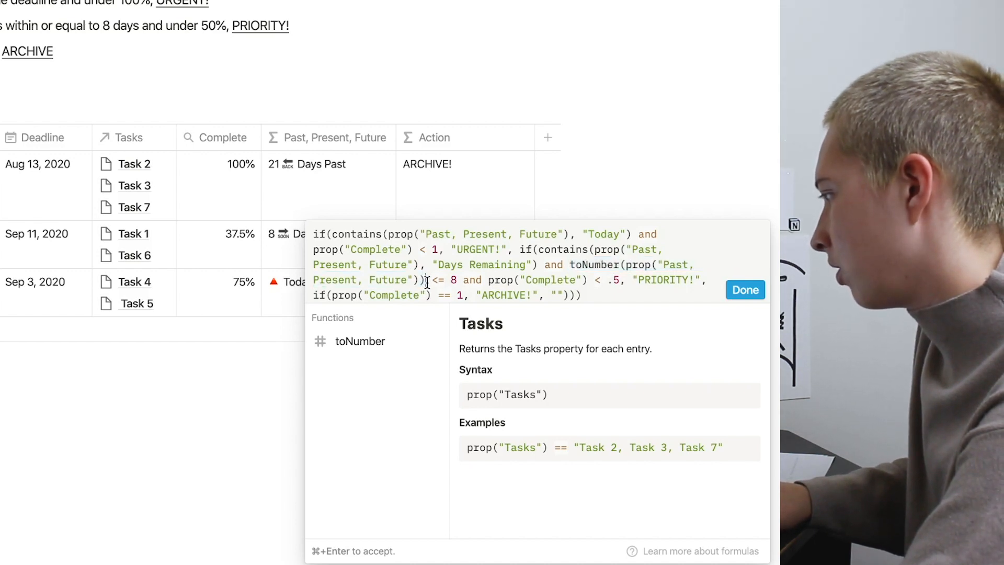
{"action": "key", "text": "super+Return"}
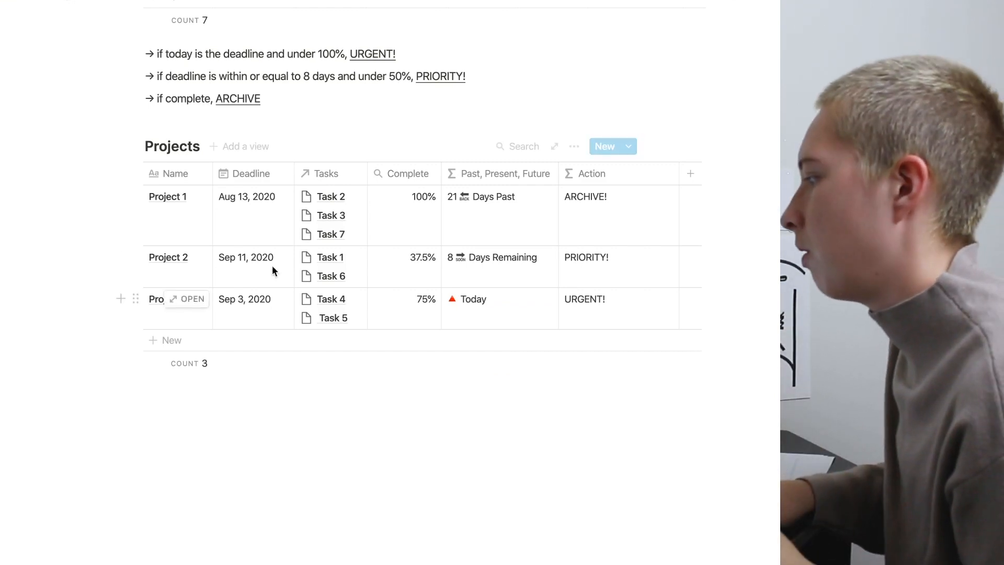
Test the Action formula by trying Project 2 deadlines from September 12 back to September 3, 2020.
{"action": "left_click", "coordinate": [262, 266]}
{"action": "left_click", "coordinate": [374, 339]}
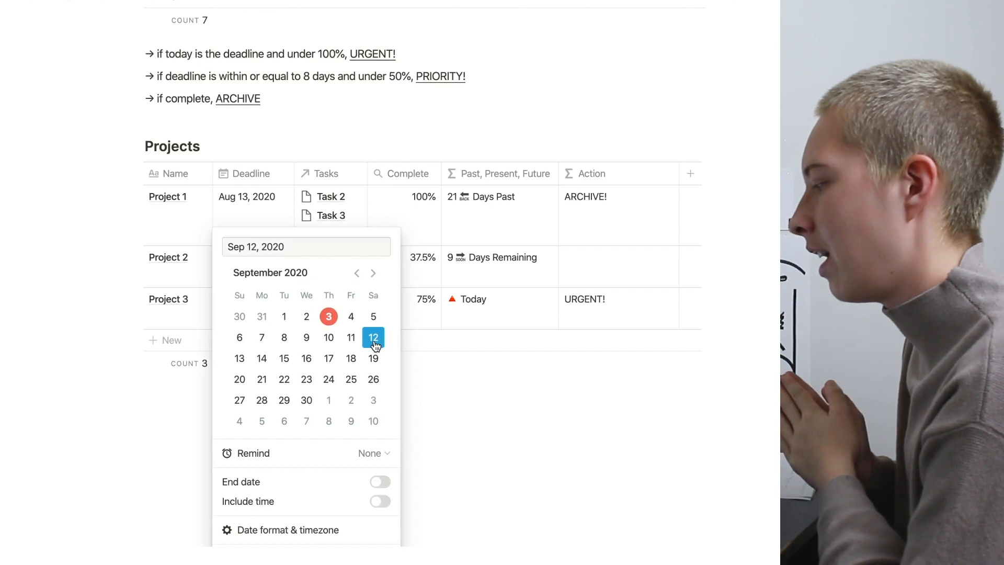
{"action": "left_click", "coordinate": [351, 337]}
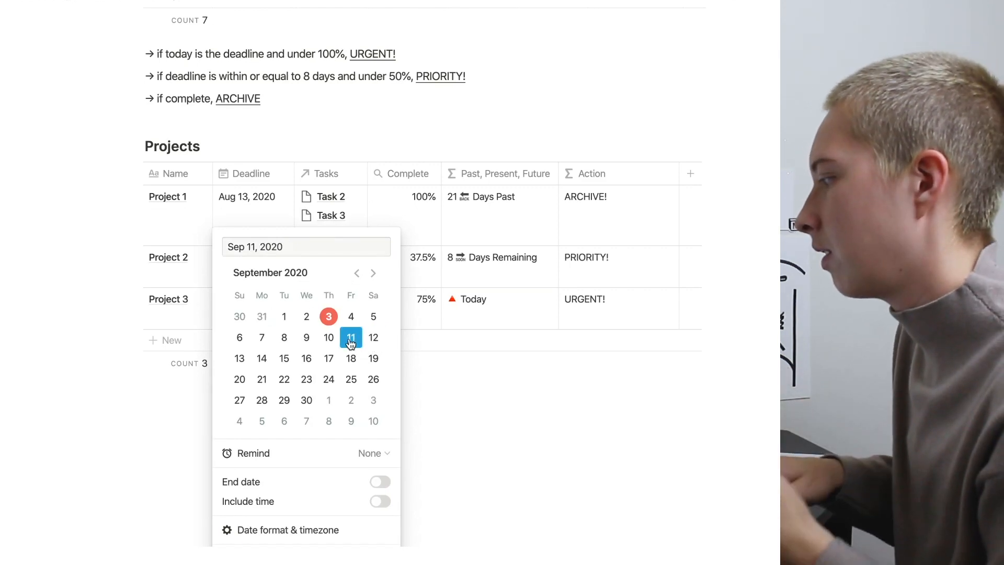
{"action": "left_click", "coordinate": [325, 339]}
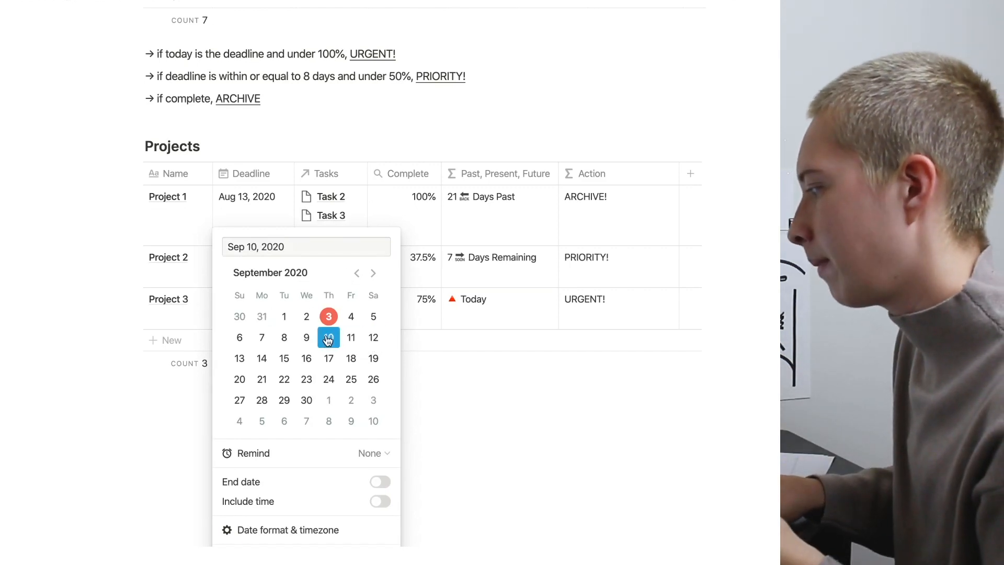
{"action": "left_click", "coordinate": [307, 340]}
{"action": "left_click", "coordinate": [284, 341]}
{"action": "left_click", "coordinate": [263, 344]}
{"action": "left_click", "coordinate": [240, 338]}
{"action": "left_click", "coordinate": [372, 318]}
{"action": "left_click", "coordinate": [352, 317]}
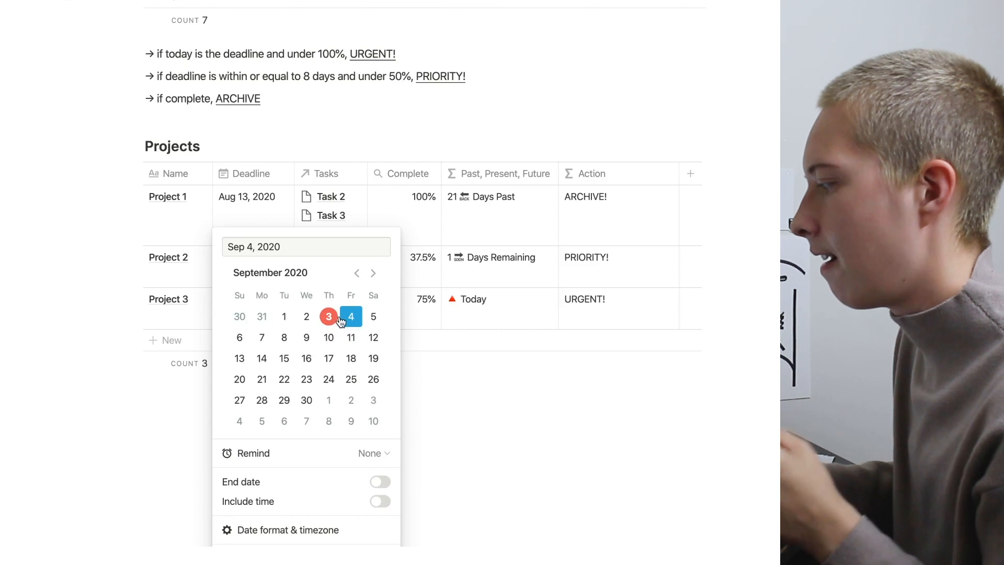
{"action": "left_click", "coordinate": [331, 317]}
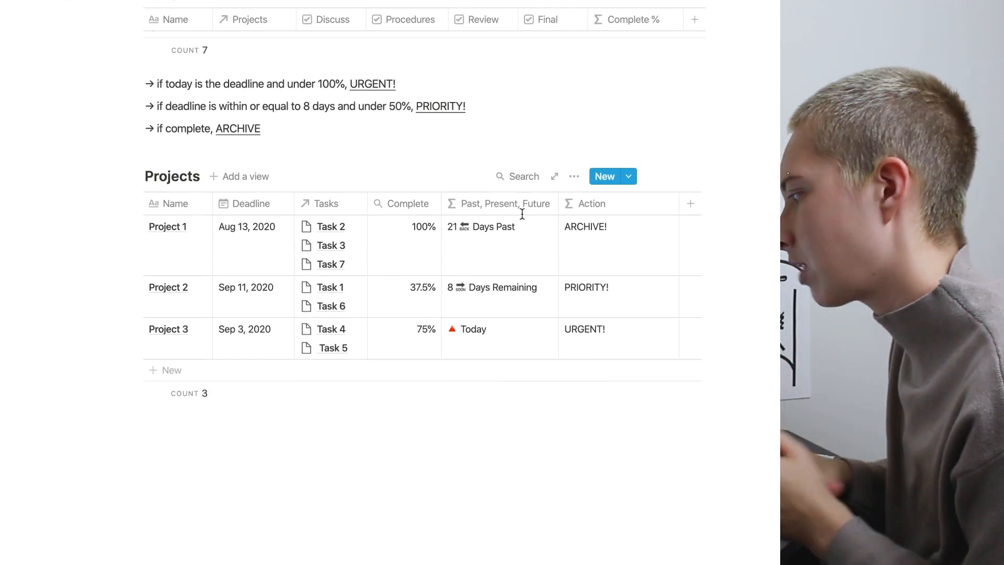
Create a new table view of the Projects database named Archived.
{"action": "left_click", "coordinate": [229, 178]}
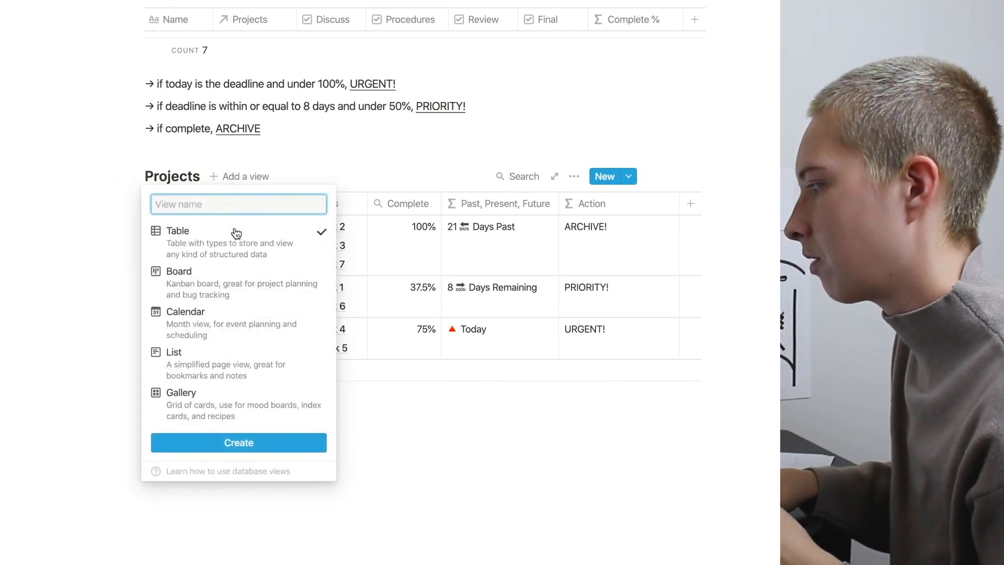
{"action": "type", "text": "Archive"}
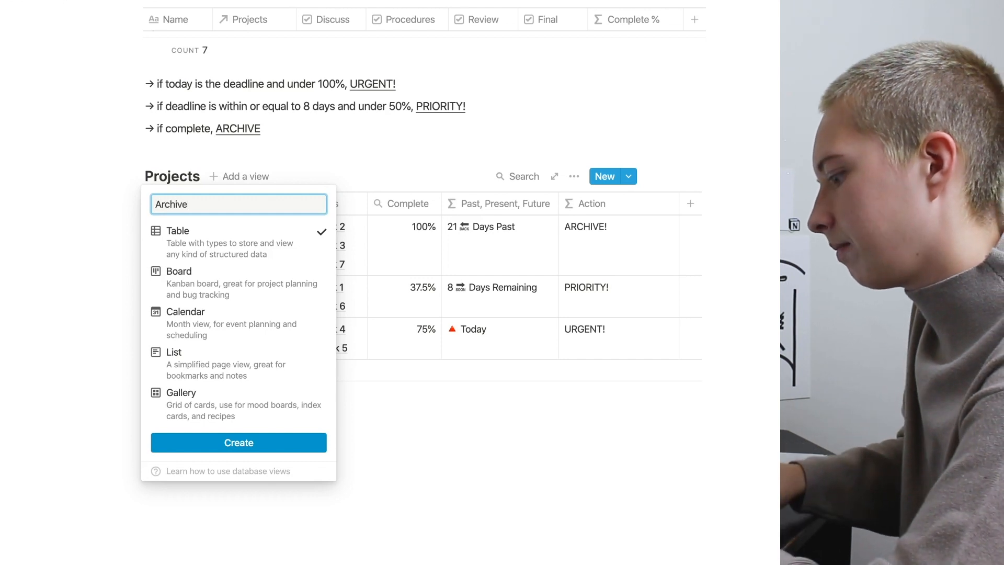
{"action": "type", "text": "d"}
{"action": "key", "text": "Return"}
Filter the Archived view of Projects to entries whose Action contains ARCHIVE.
{"action": "left_click", "coordinate": [574, 177]}
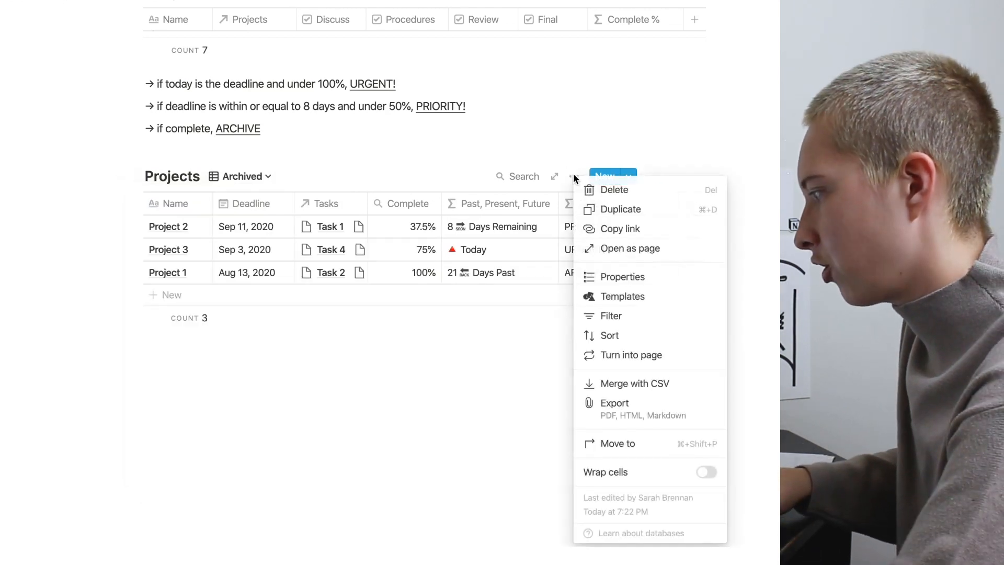
{"action": "left_click", "coordinate": [623, 316]}
{"action": "left_click", "coordinate": [333, 312]}
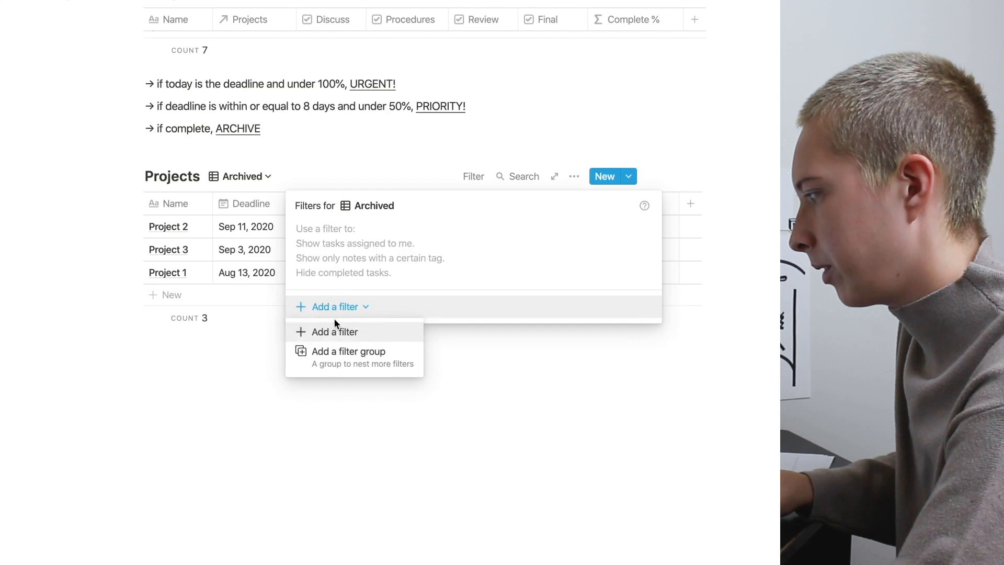
{"action": "left_click", "coordinate": [336, 327]}
{"action": "left_click", "coordinate": [370, 234]}
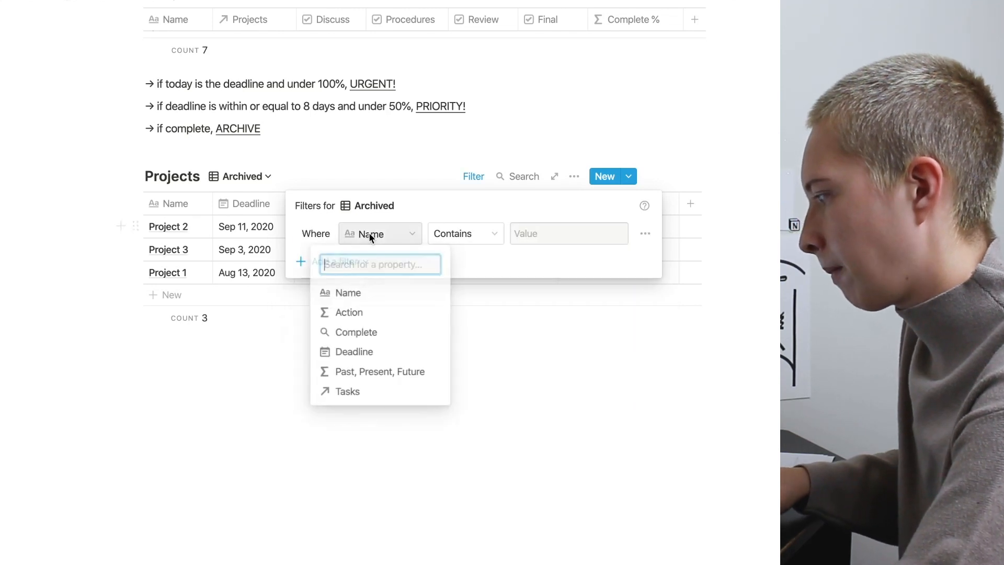
{"action": "left_click", "coordinate": [356, 312]}
{"action": "left_click", "coordinate": [520, 234]}
{"action": "type", "text": "Arch"}
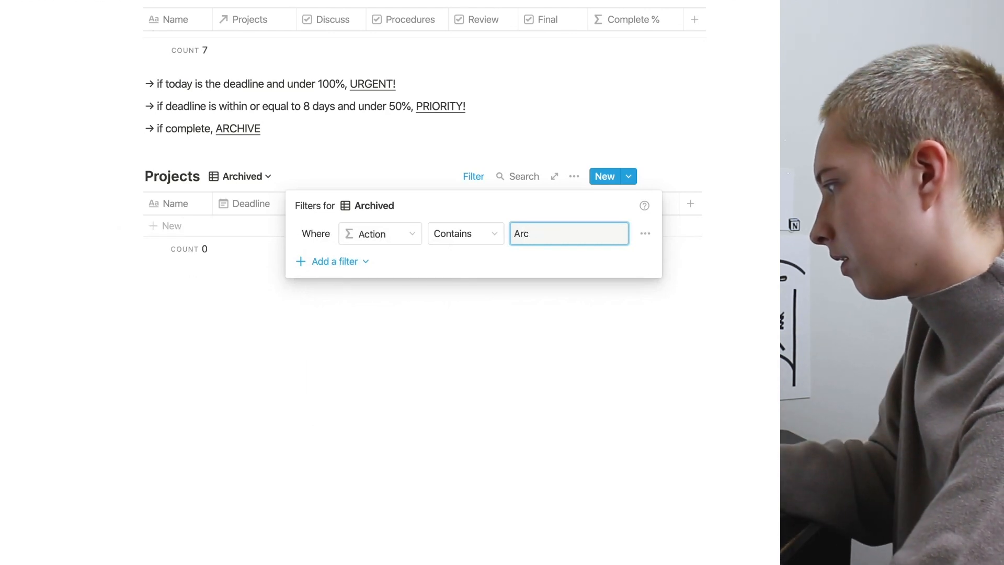
{"action": "key", "text": "BackSpace"}
{"action": "key", "text": "BackSpace"}
{"action": "type", "text": "RCHI"}
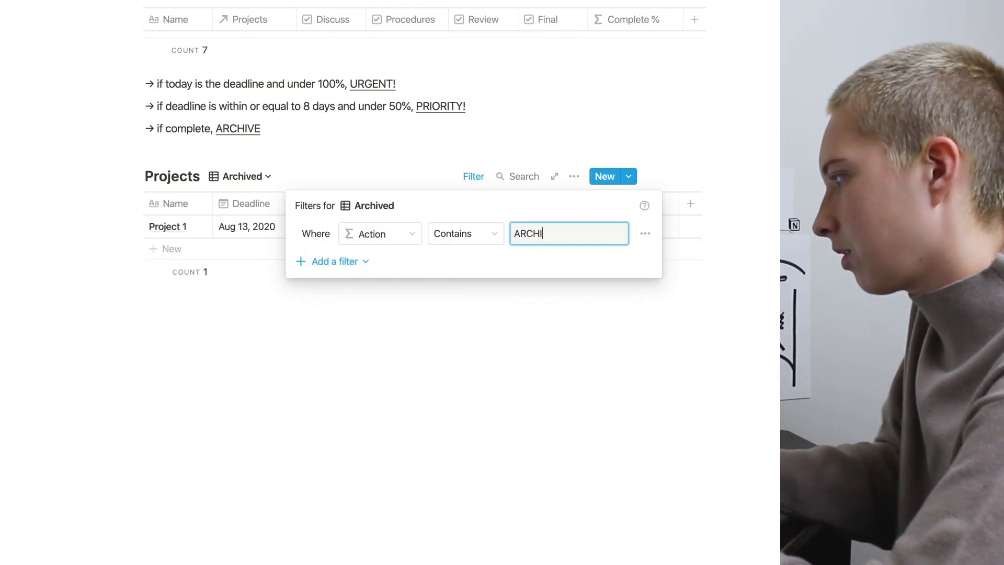
{"action": "type", "text": "VE"}
{"action": "left_click", "coordinate": [155, 360]}
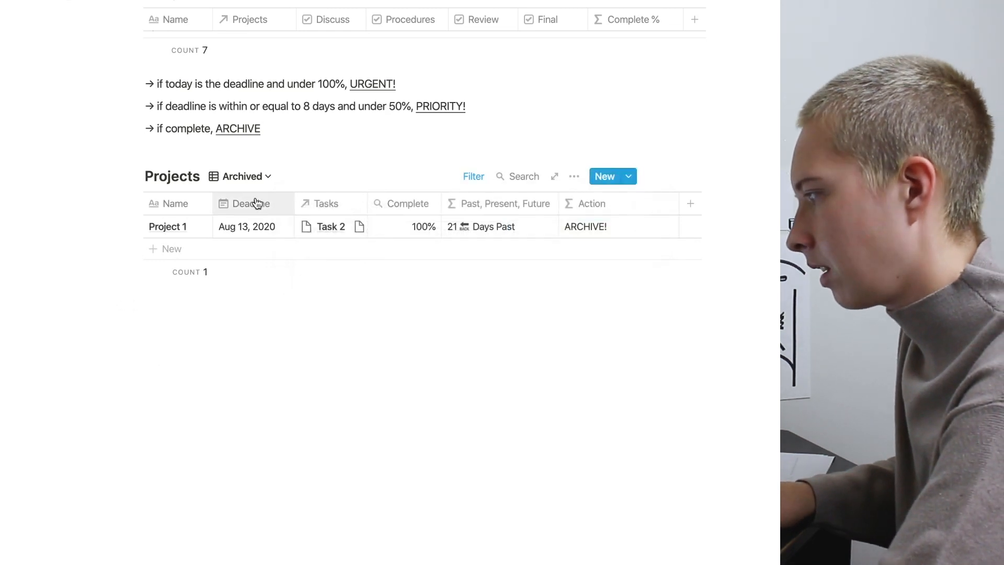
Change the layout of the Archived view of Projects to List.
{"action": "left_click", "coordinate": [245, 180]}
{"action": "left_click", "coordinate": [344, 248]}
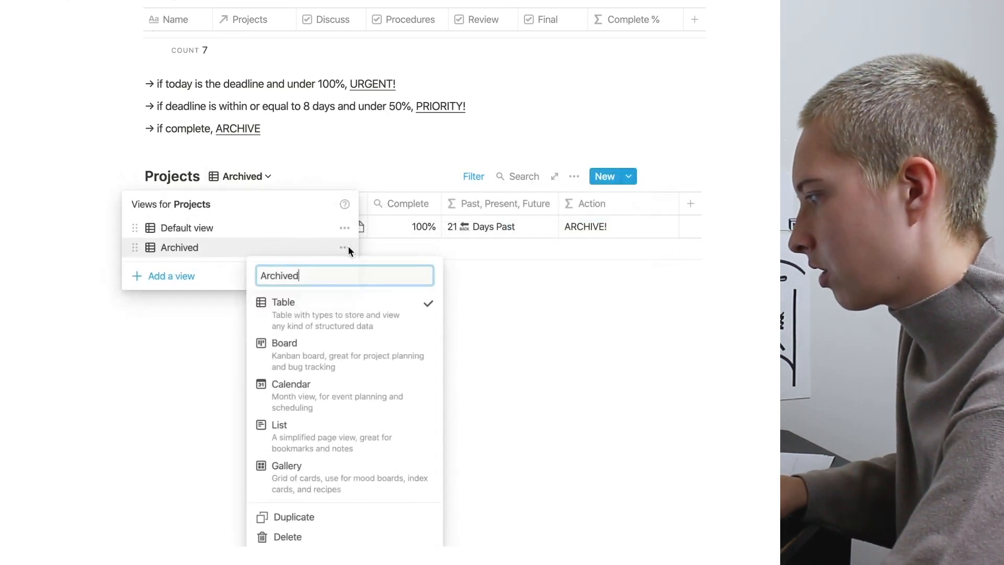
{"action": "left_click", "coordinate": [319, 426]}
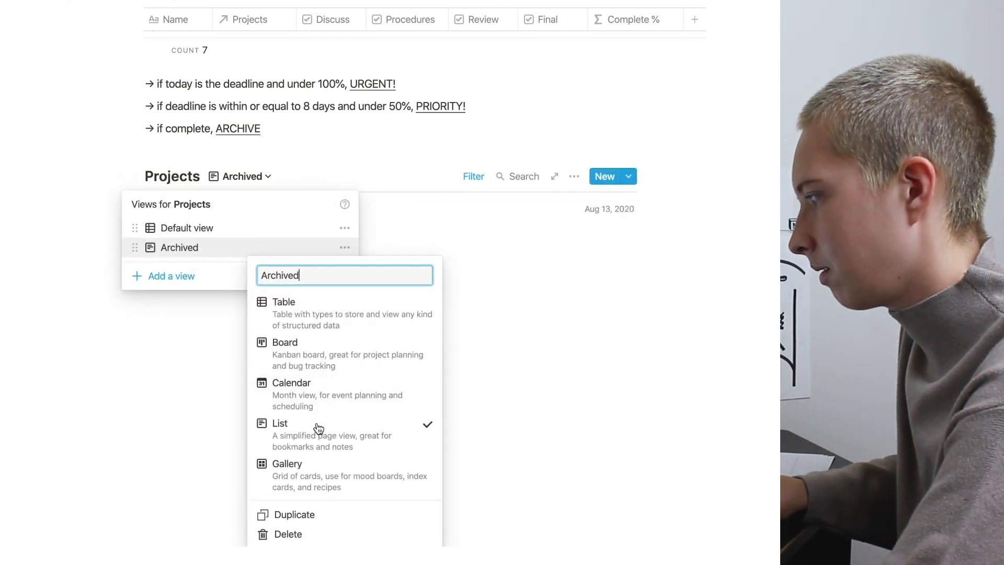
{"action": "left_click", "coordinate": [14, 334]}
{"action": "left_click", "coordinate": [11, 241]}
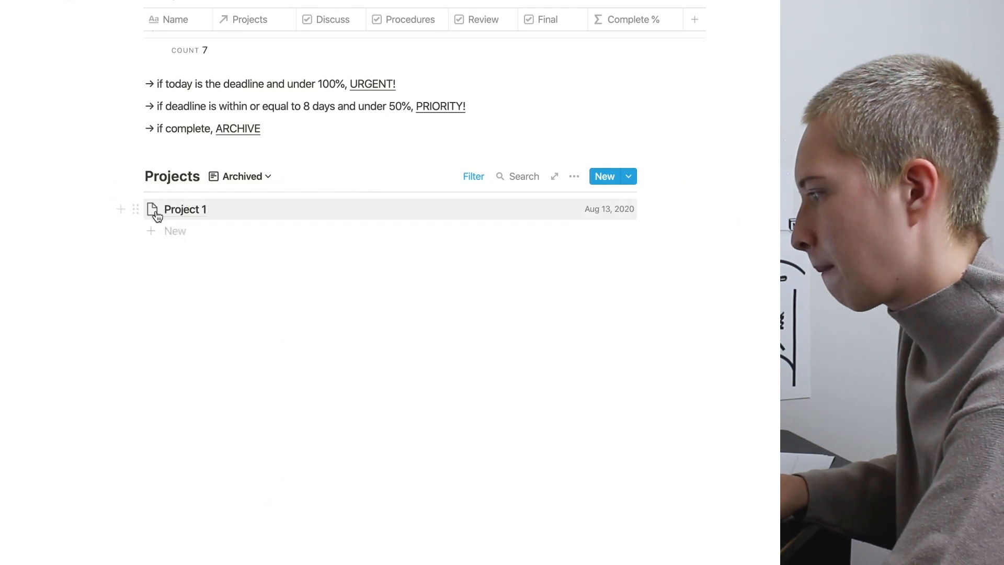
Show the Past, Present, Future property in the Archived list view.
{"action": "left_click", "coordinate": [574, 176]}
{"action": "left_click", "coordinate": [648, 283]}
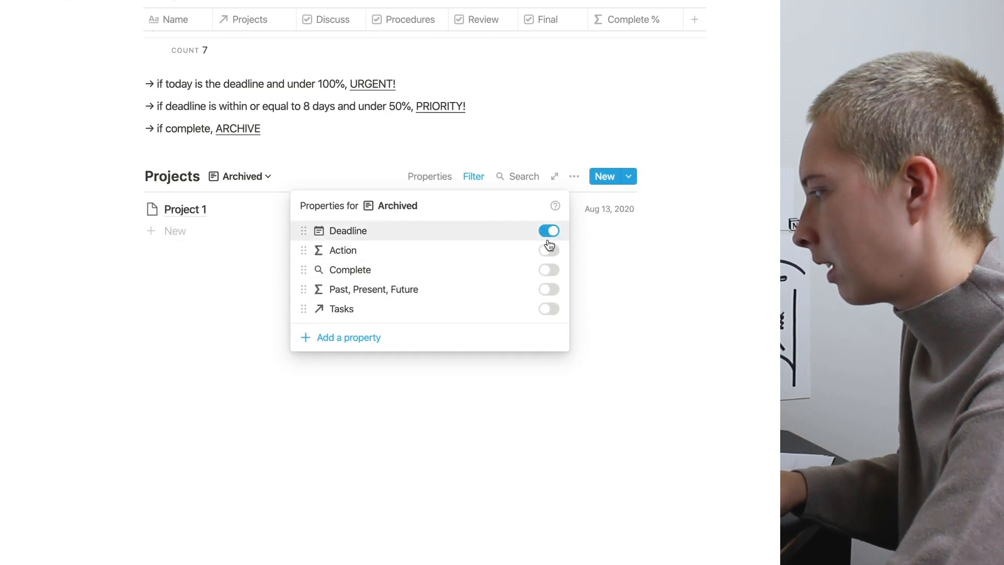
{"action": "left_click", "coordinate": [548, 289]}
{"action": "left_click", "coordinate": [69, 280]}
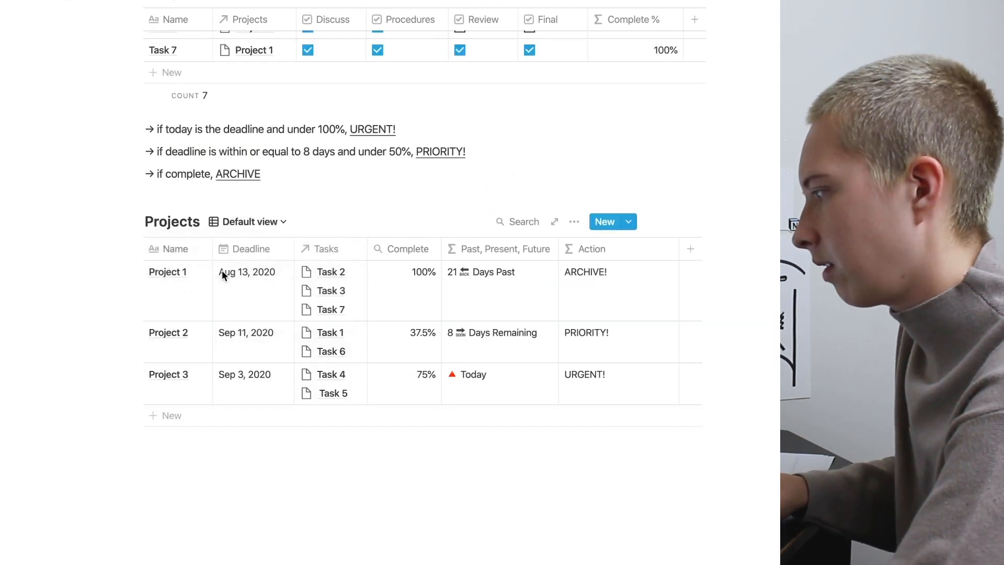
In the Projects default view, narrow the Action column and add a filter for Action does not contain ARCHIVE.
{"action": "scroll", "coordinate": [222, 270], "scroll_direction": "down", "scroll_amount": 2}
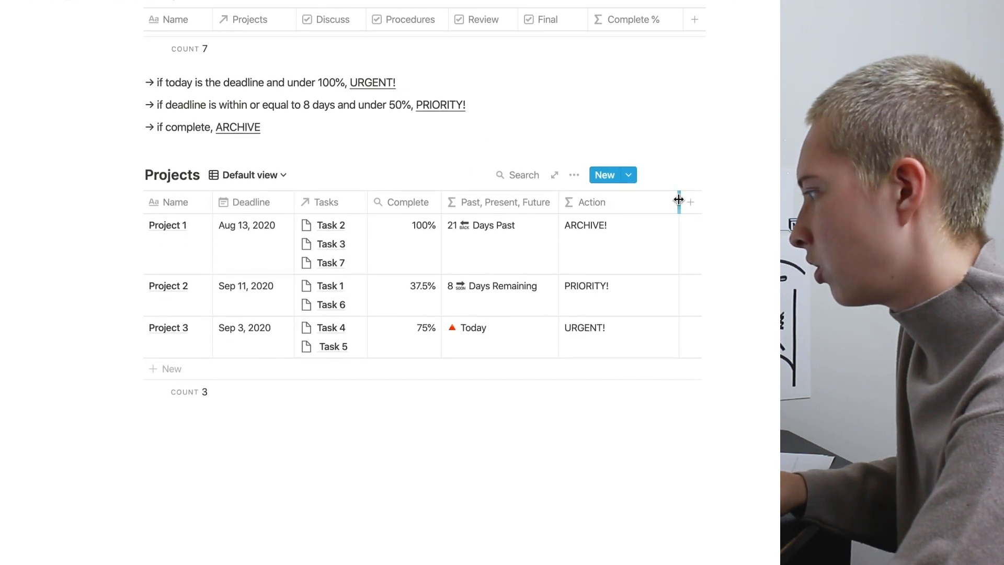
{"action": "left_click_drag", "start_coordinate": [679, 199], "coordinate": [628, 202]}
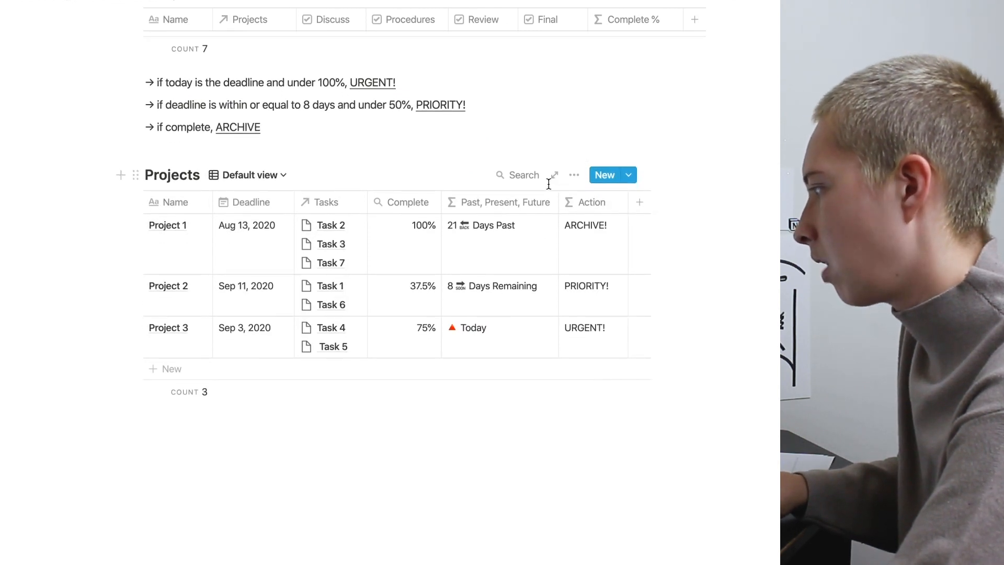
{"action": "left_click", "coordinate": [574, 175]}
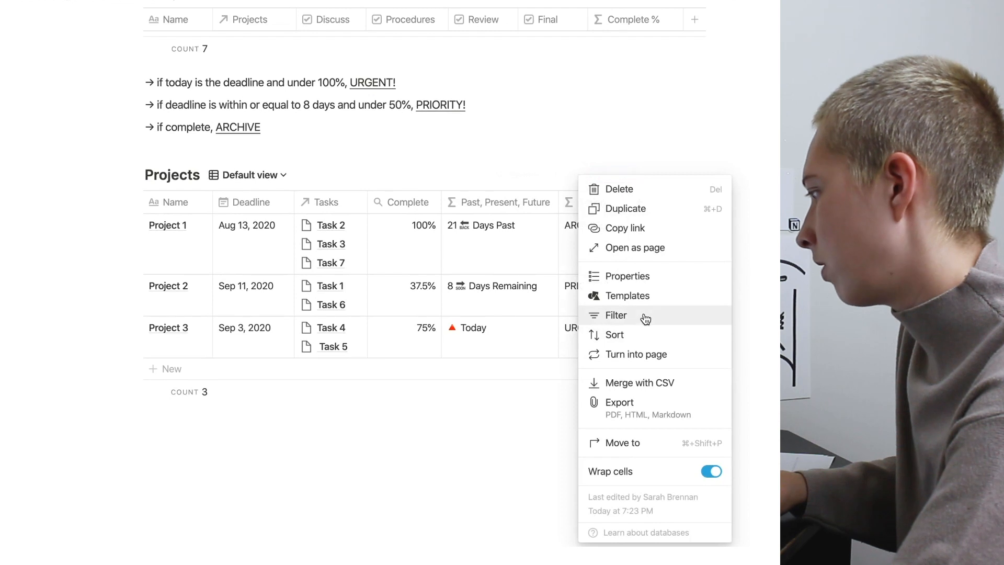
{"action": "left_click", "coordinate": [646, 317]}
{"action": "left_click", "coordinate": [322, 304]}
{"action": "left_click", "coordinate": [328, 328]}
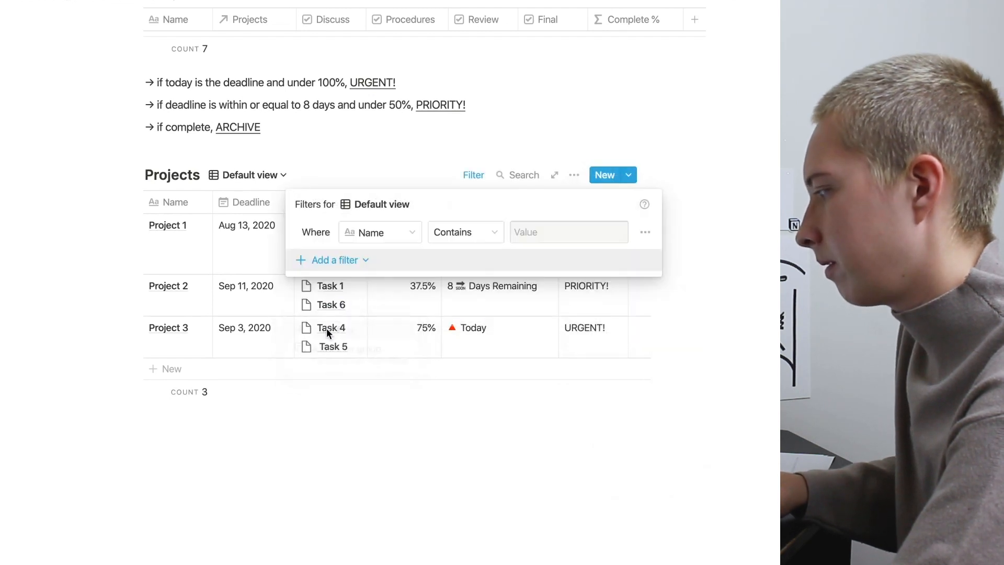
{"action": "left_click", "coordinate": [472, 228]}
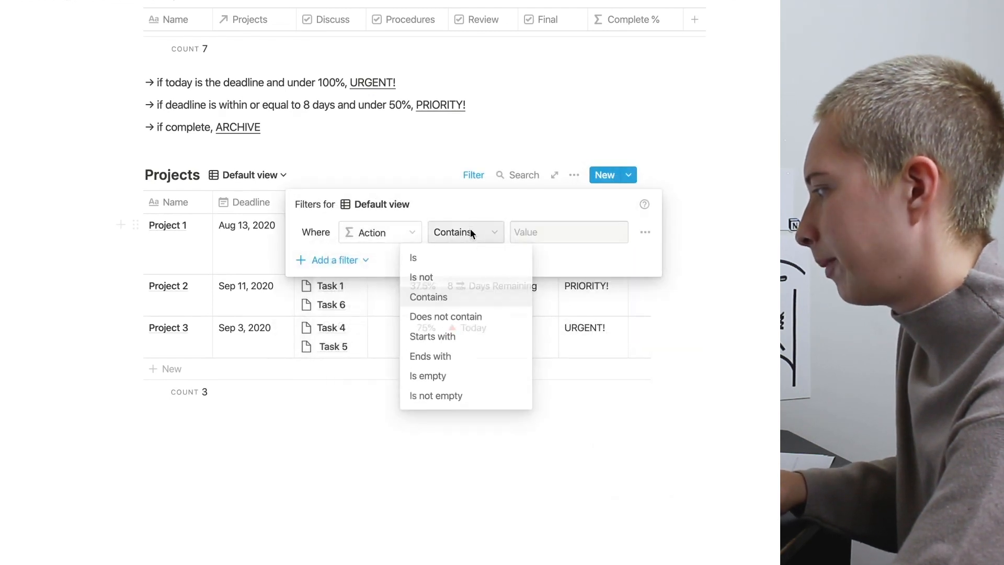
{"action": "left_click", "coordinate": [453, 320]}
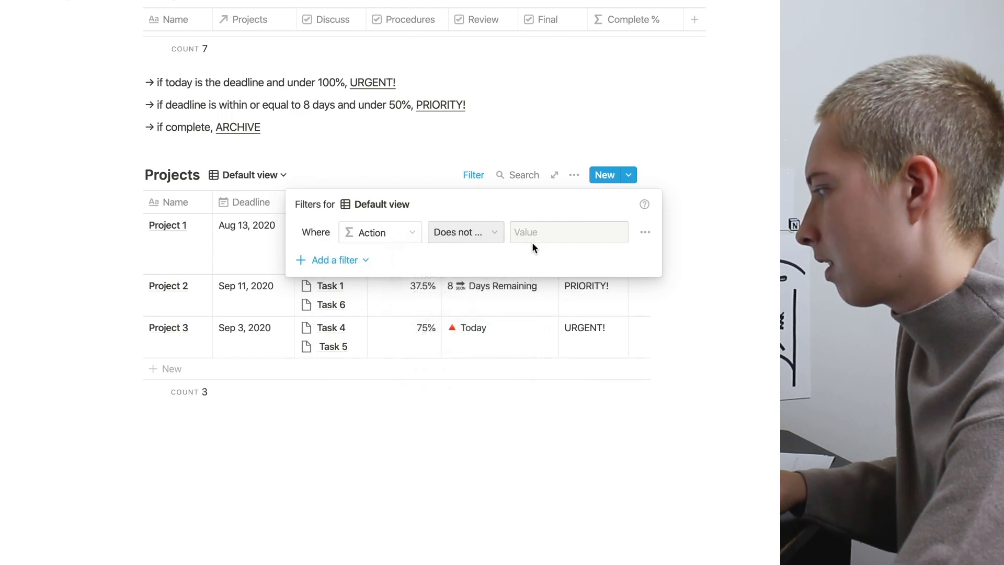
{"action": "left_click", "coordinate": [533, 237]}
{"action": "type", "text": "ARCHIVE"}
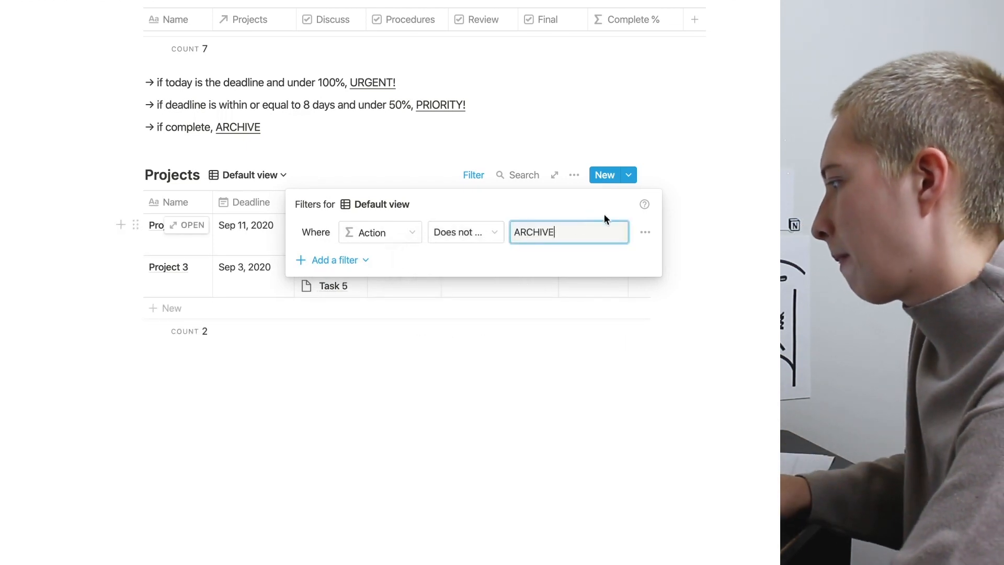
{"action": "key", "text": "Escape"}
Create a new list view of the Tasks database named Complete.
{"action": "scroll", "coordinate": [220, 144], "scroll_direction": "up", "scroll_amount": 6}
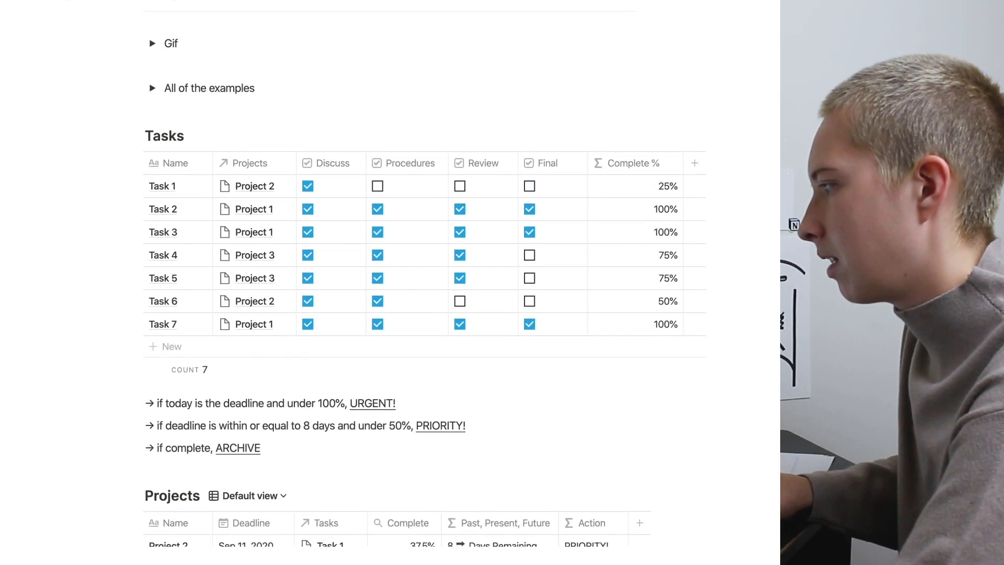
{"action": "left_click", "coordinate": [219, 141]}
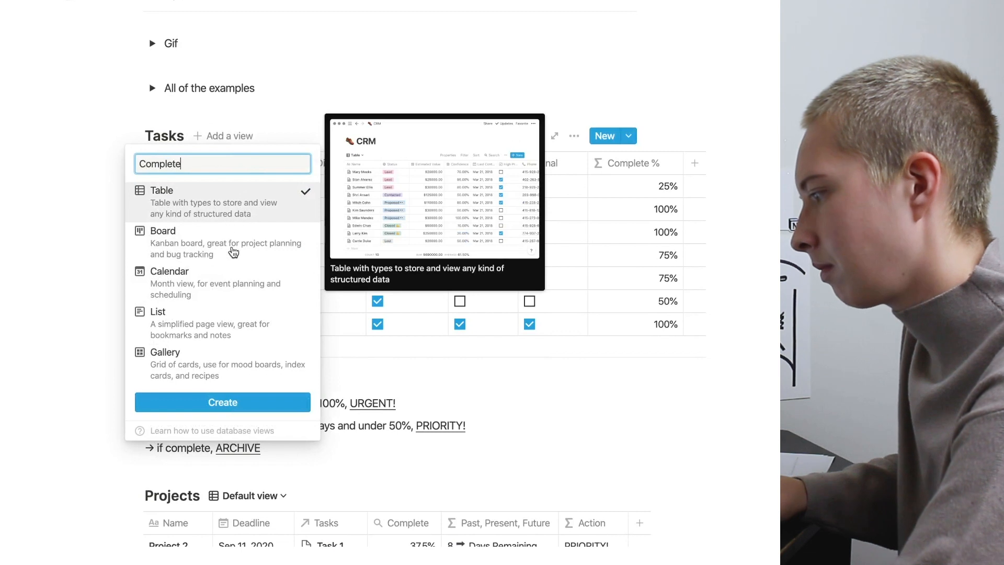
{"action": "left_click", "coordinate": [209, 325]}
{"action": "left_click", "coordinate": [218, 403]}
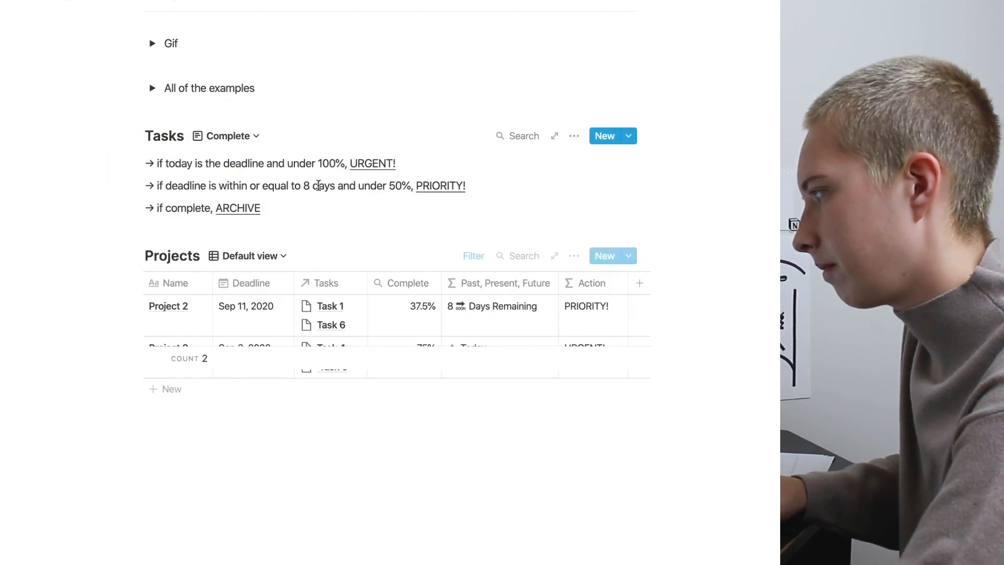
Filter the Complete view of Tasks to entries where Complete % equals 1.
{"action": "left_click", "coordinate": [581, 137]}
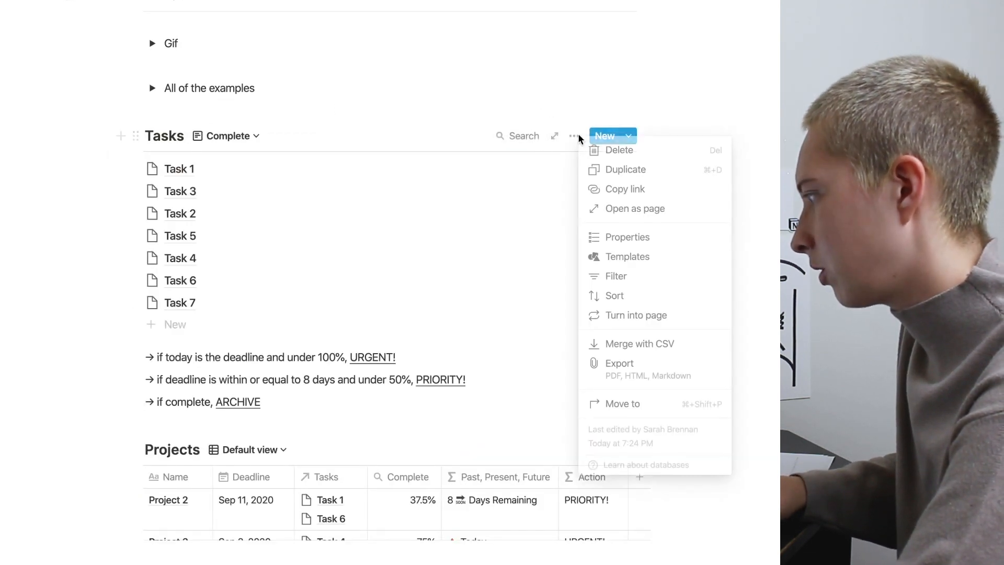
{"action": "left_click", "coordinate": [617, 277]}
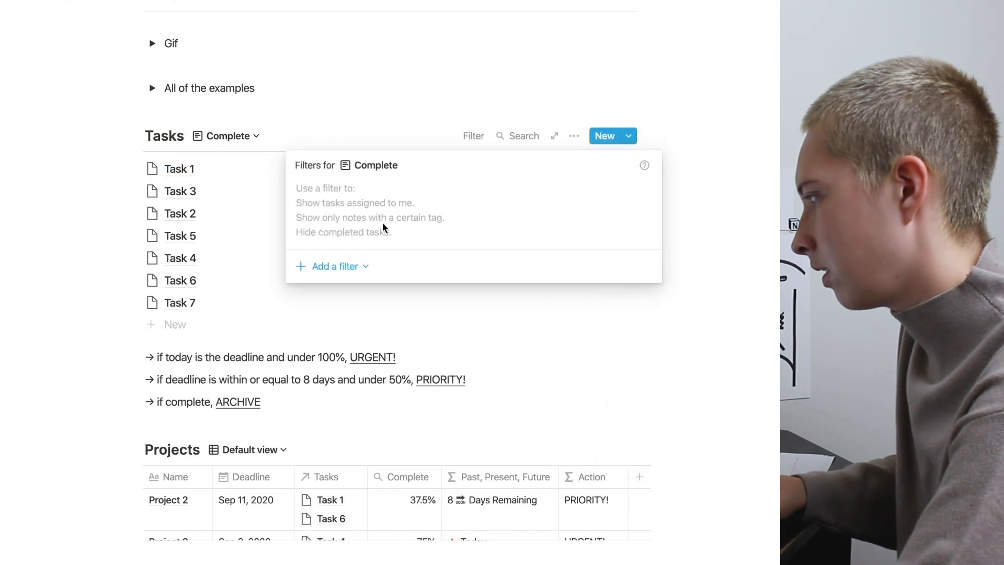
{"action": "left_click", "coordinate": [330, 268]}
{"action": "left_click", "coordinate": [329, 290]}
{"action": "left_click", "coordinate": [411, 192]}
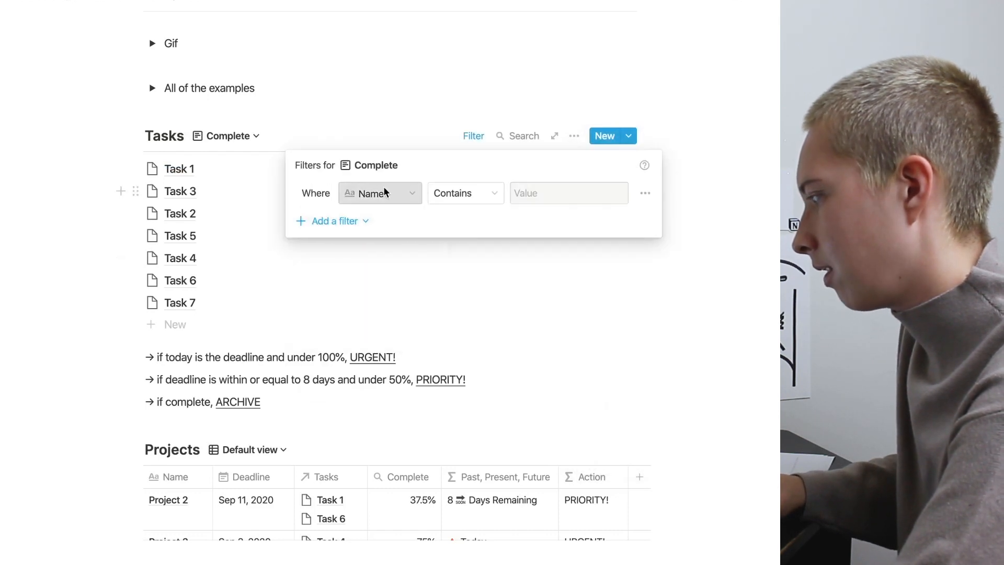
{"action": "left_click", "coordinate": [372, 270]}
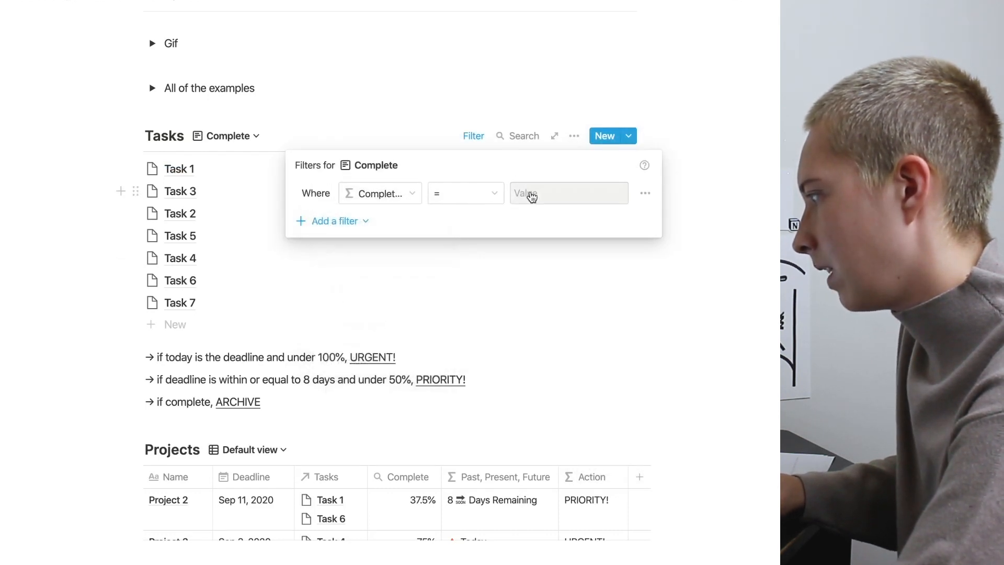
{"action": "left_click", "coordinate": [531, 195]}
{"action": "type", "text": "1"}
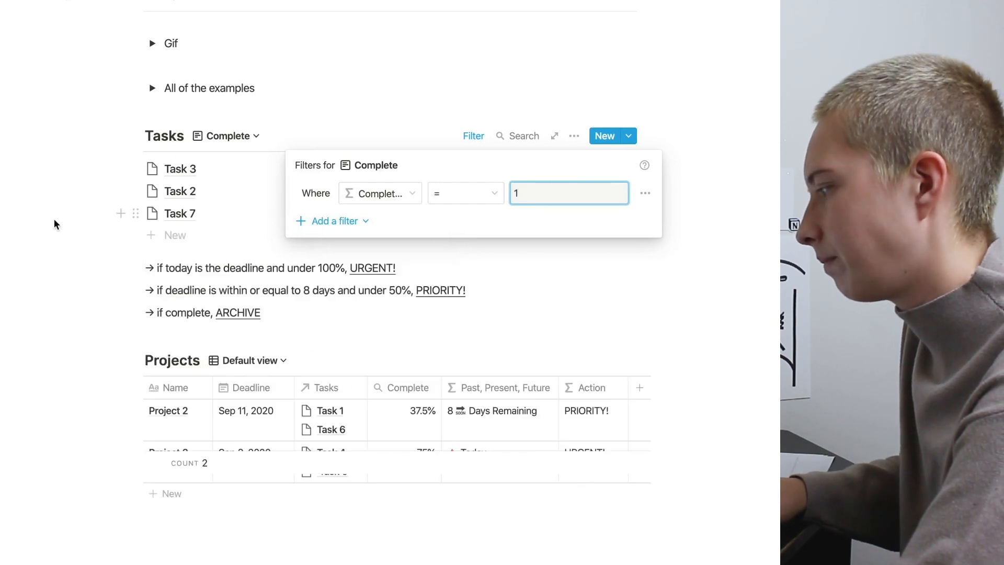
{"action": "left_click", "coordinate": [56, 224]}
Switch Tasks to the default view and filter it to entries where Complete % is not equal to 1.
{"action": "left_click", "coordinate": [225, 136]}
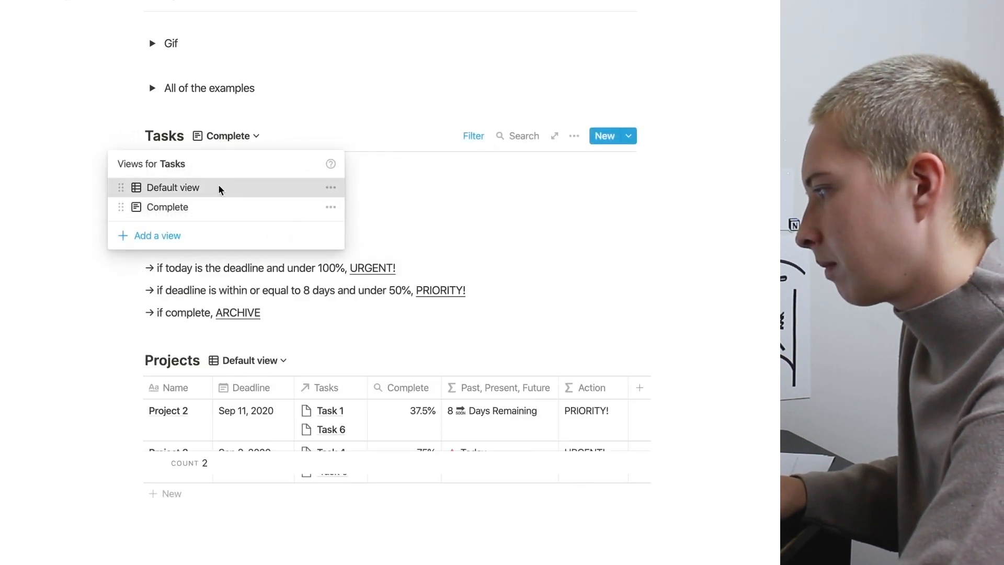
{"action": "left_click", "coordinate": [220, 188]}
{"action": "left_click", "coordinate": [574, 137]}
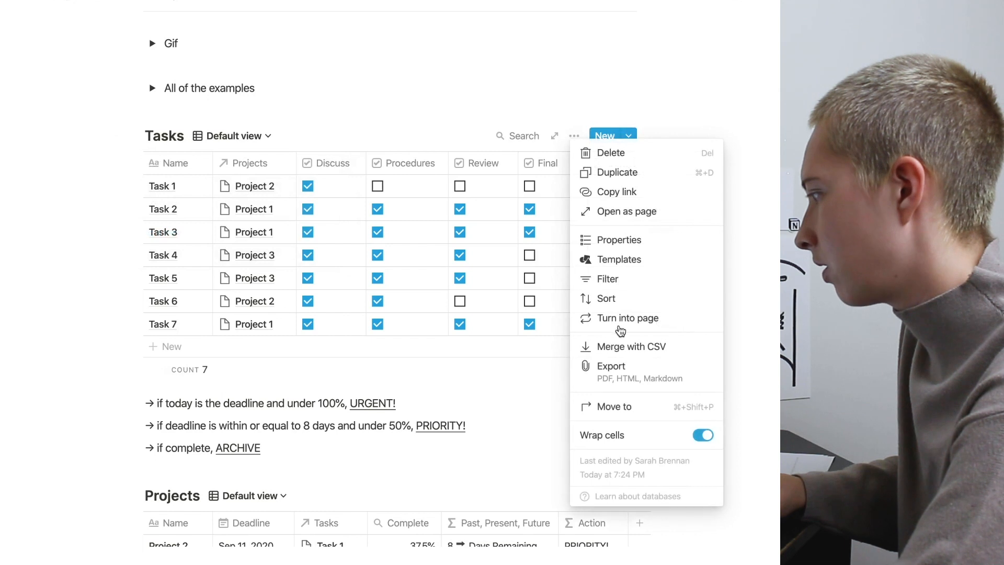
{"action": "left_click", "coordinate": [608, 280]}
{"action": "left_click", "coordinate": [366, 267]}
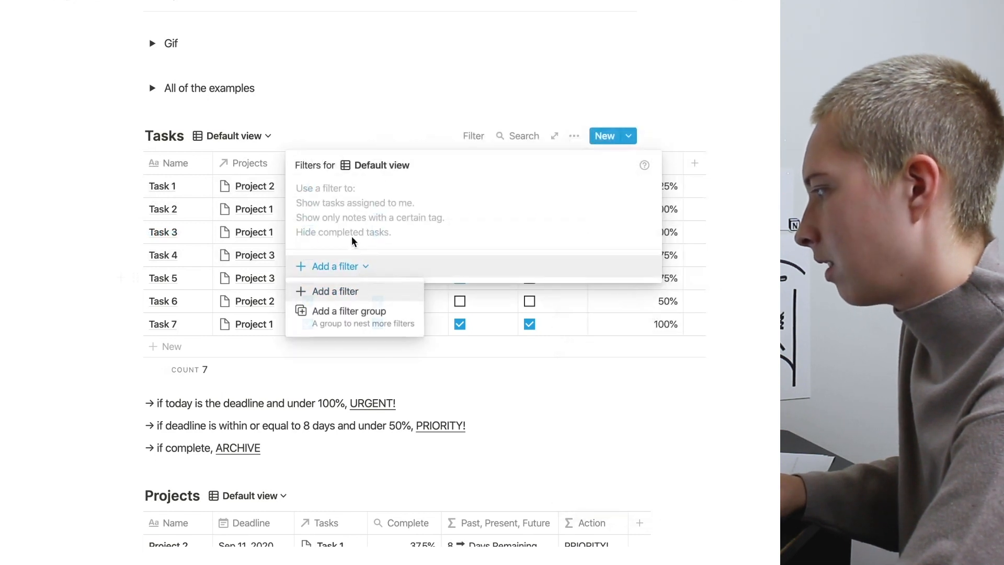
{"action": "left_click", "coordinate": [329, 291]}
{"action": "left_click", "coordinate": [347, 193]}
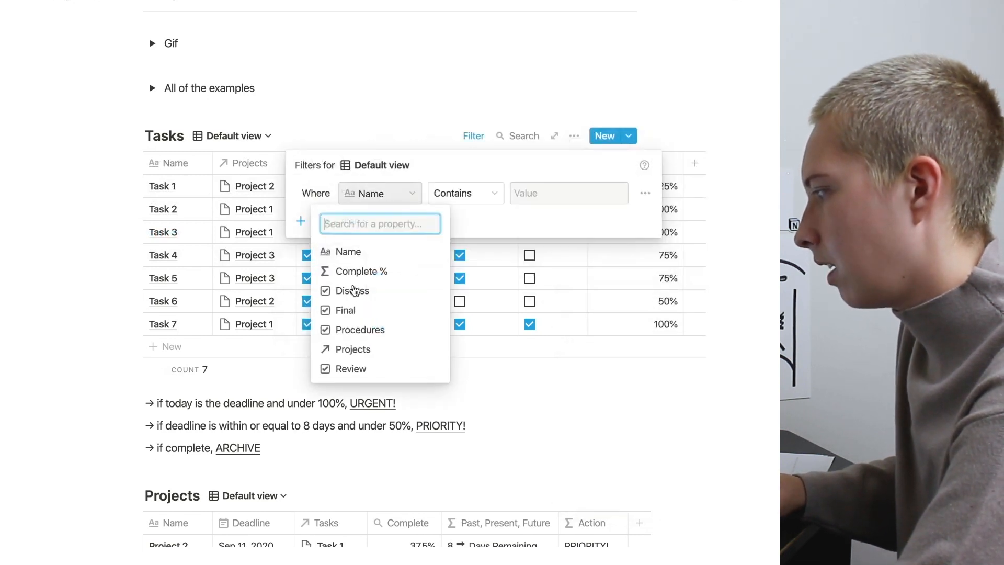
{"action": "left_click", "coordinate": [357, 272]}
{"action": "left_click", "coordinate": [461, 202]}
{"action": "left_click", "coordinate": [462, 242]}
{"action": "left_click", "coordinate": [556, 195]}
{"action": "type", "text": "1"}
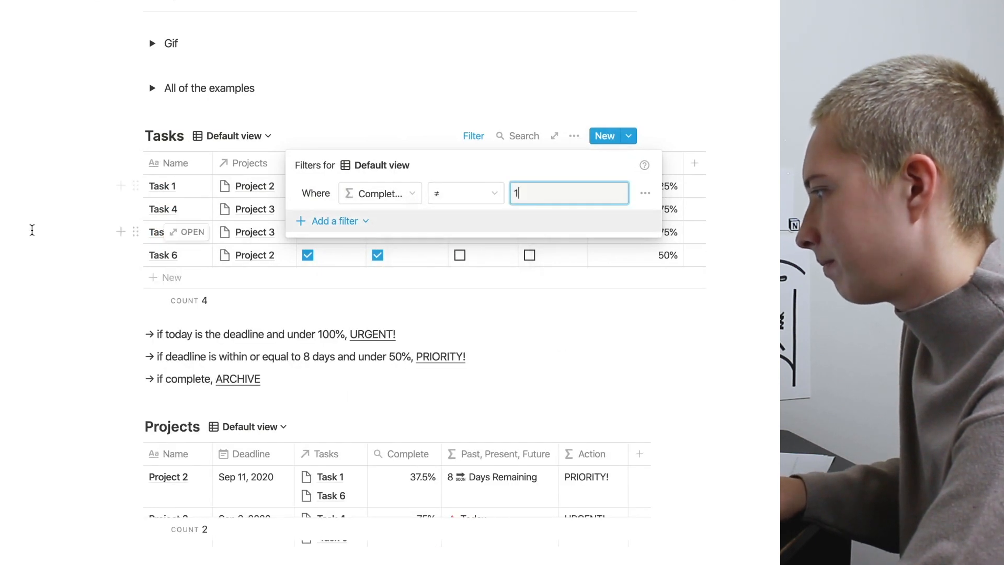
{"action": "left_click", "coordinate": [31, 231]}
Turn the inline Tasks database into a page and open it.
{"action": "scroll", "coordinate": [5, 230], "scroll_direction": "down", "scroll_amount": 2}
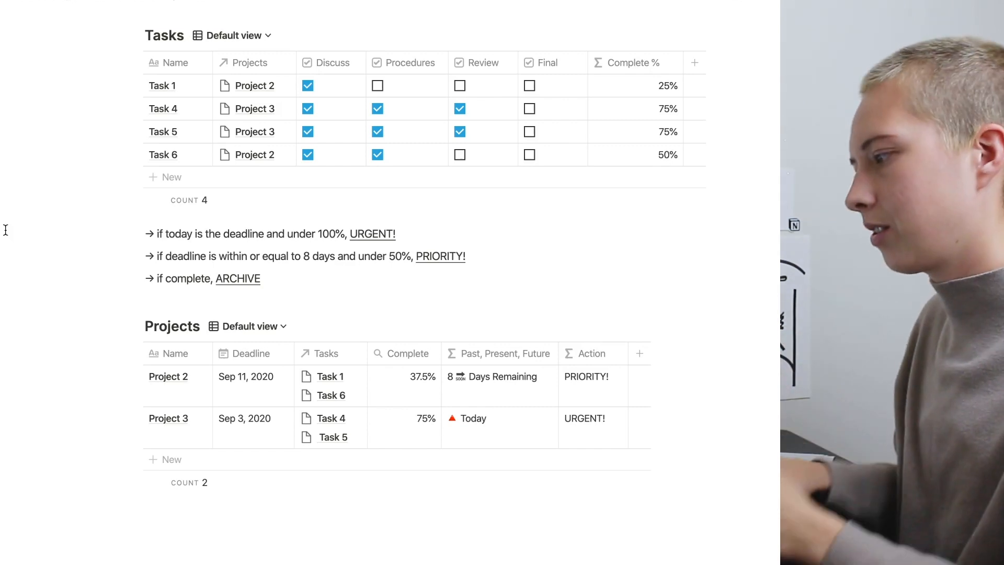
{"action": "scroll", "coordinate": [605, 185], "scroll_direction": "up", "scroll_amount": 2}
{"action": "left_click", "coordinate": [574, 158]}
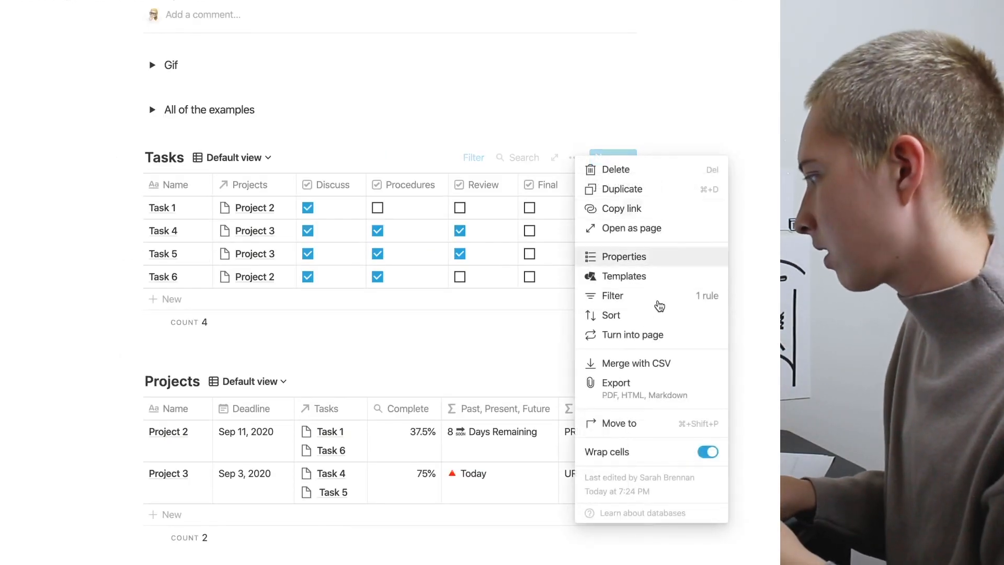
{"action": "left_click", "coordinate": [619, 337]}
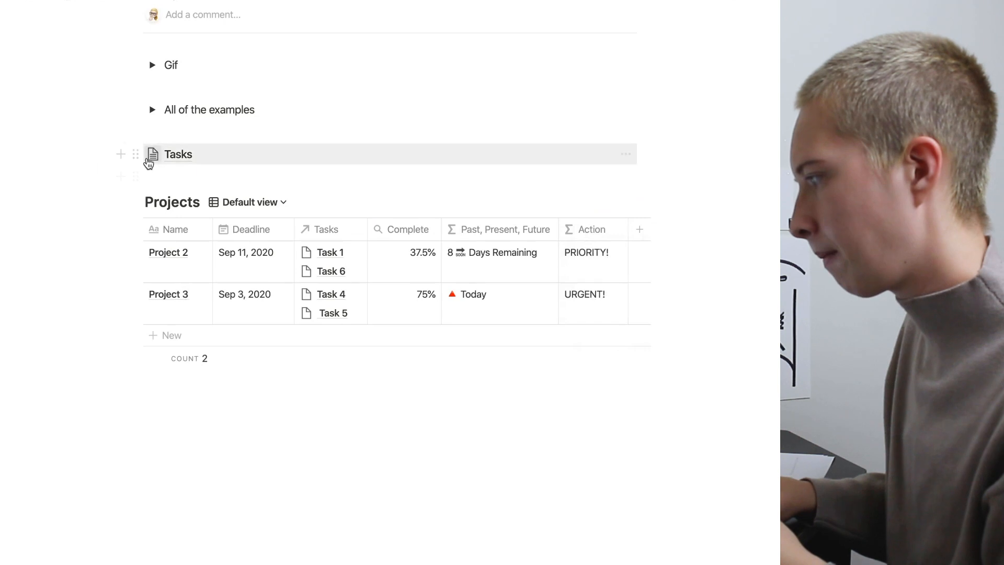
{"action": "left_click", "coordinate": [177, 157]}
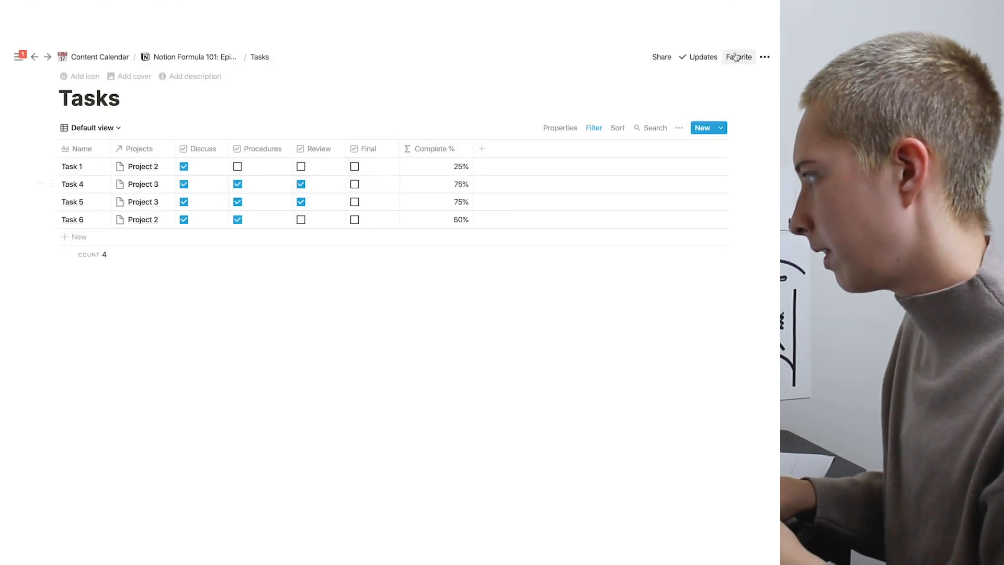
Give the favorited Tasks page a warning-sign icon and return to the Projects table on the Notion Formula 101: Episode 1 page.
{"action": "mouse_move", "coordinate": [18, 57]}
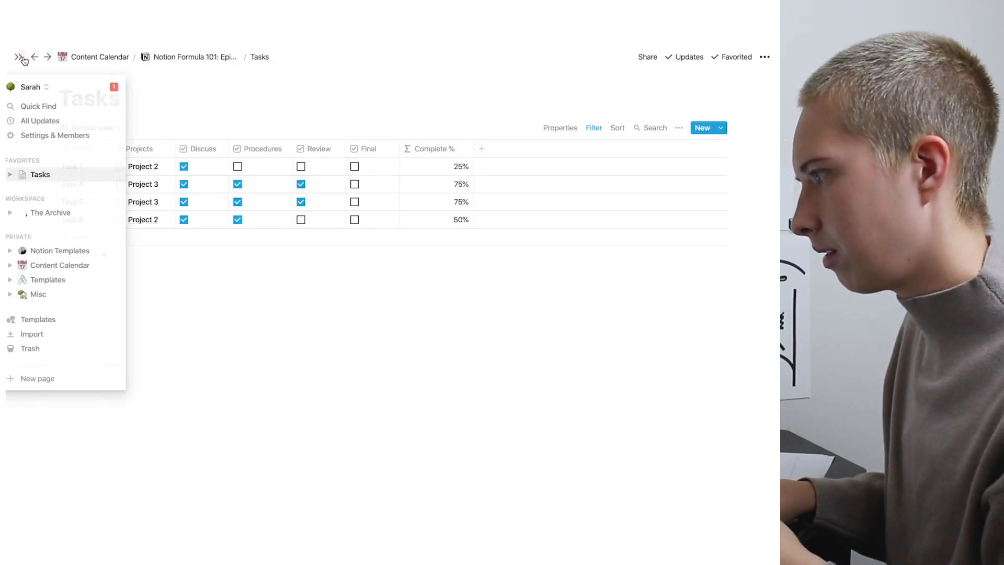
{"action": "left_click", "coordinate": [17, 176]}
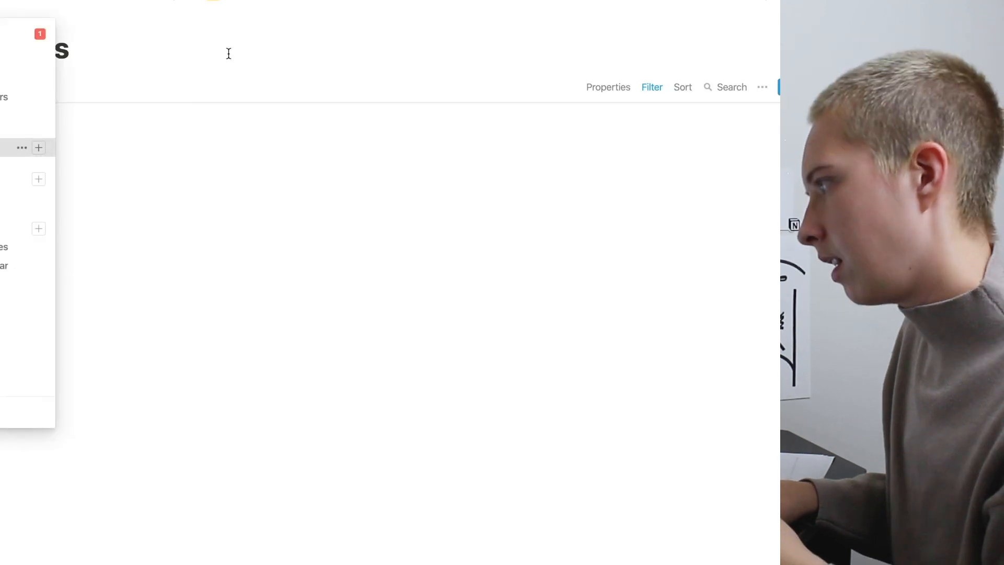
{"action": "left_click", "coordinate": [195, 58]}
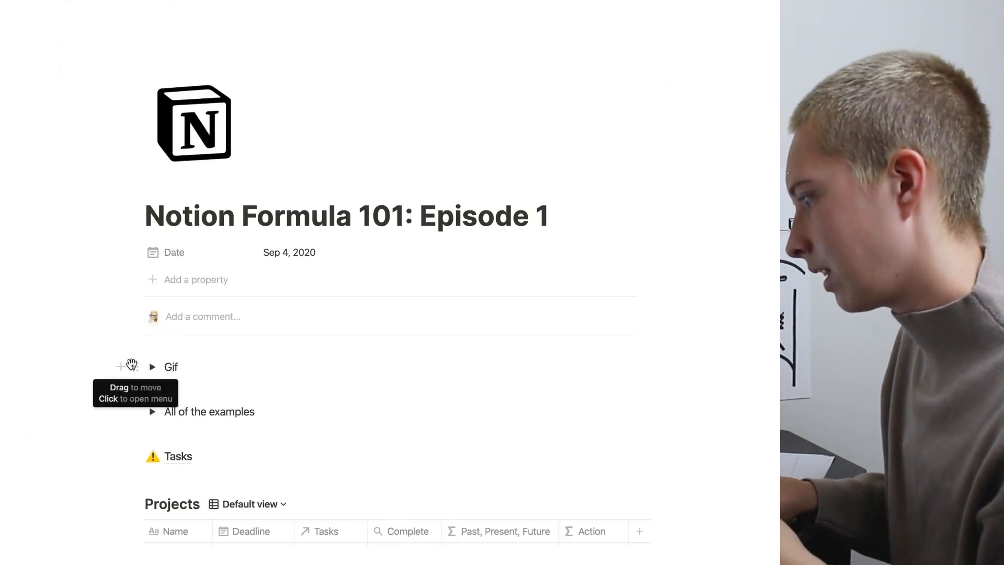
{"action": "scroll", "coordinate": [372, 366], "scroll_direction": "down", "scroll_amount": 5}
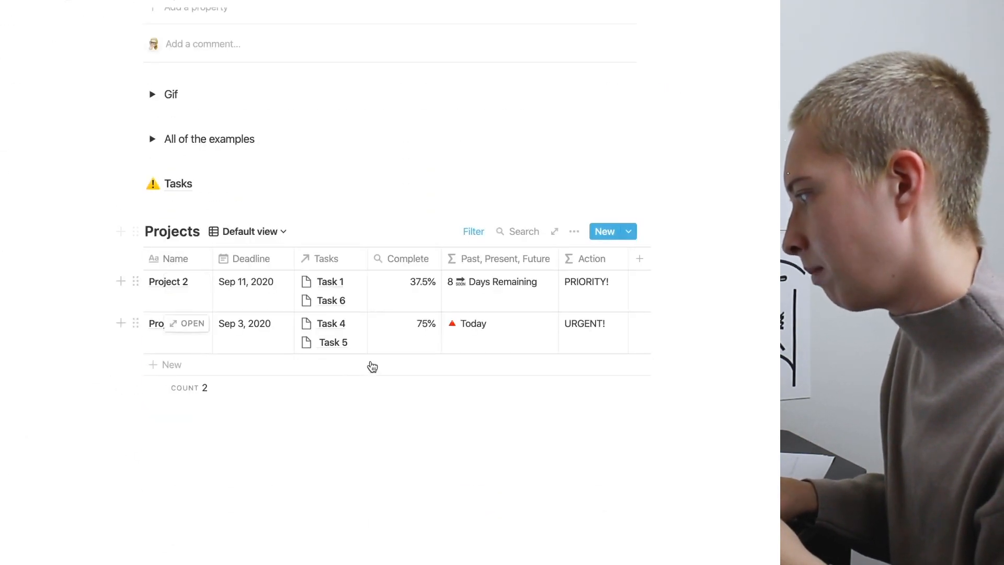
{"action": "scroll", "coordinate": [176, 224], "scroll_direction": "down", "scroll_amount": 3}
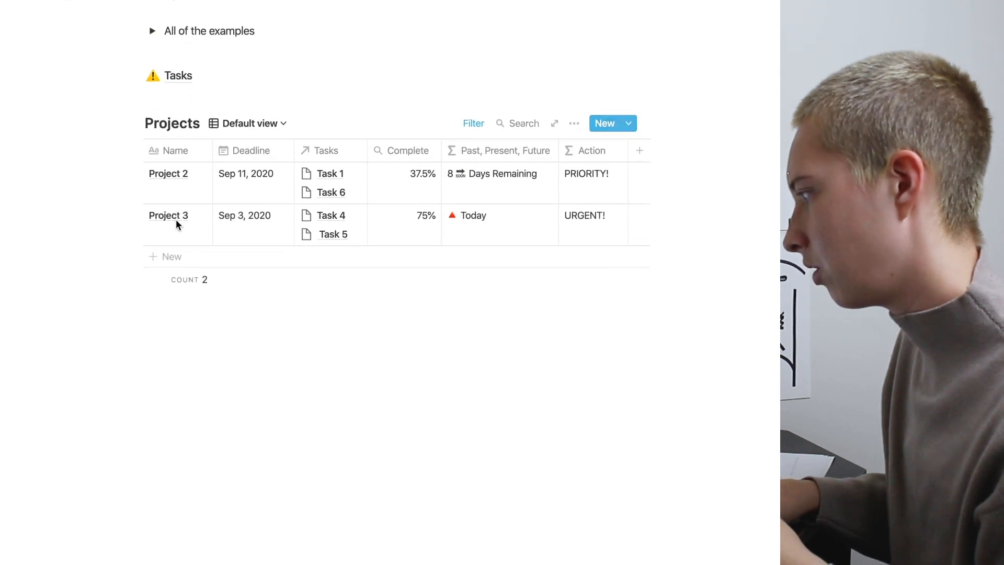
{"action": "left_click", "coordinate": [325, 159]}
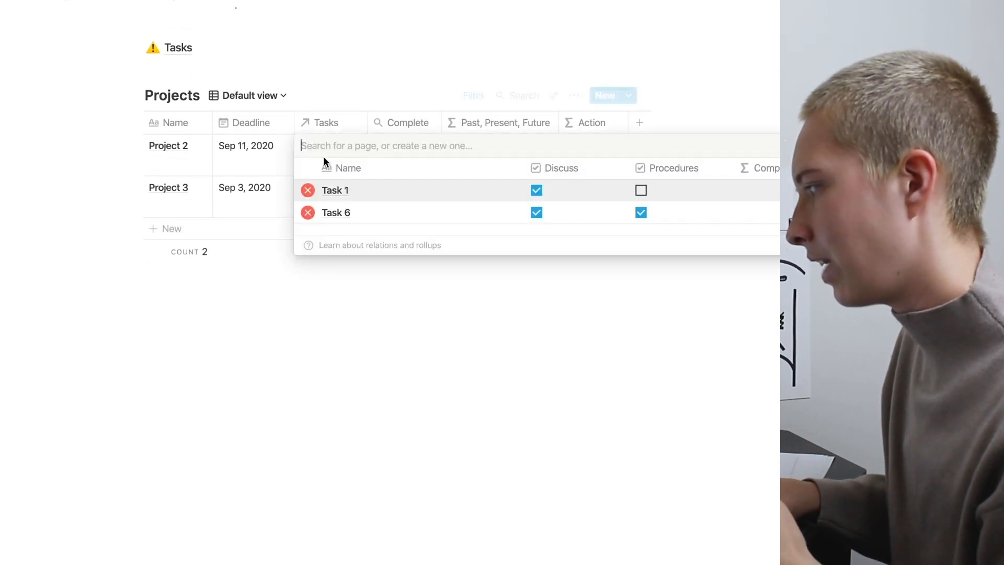
{"action": "key", "text": "Escape"}
{"action": "left_click", "coordinate": [66, 185]}
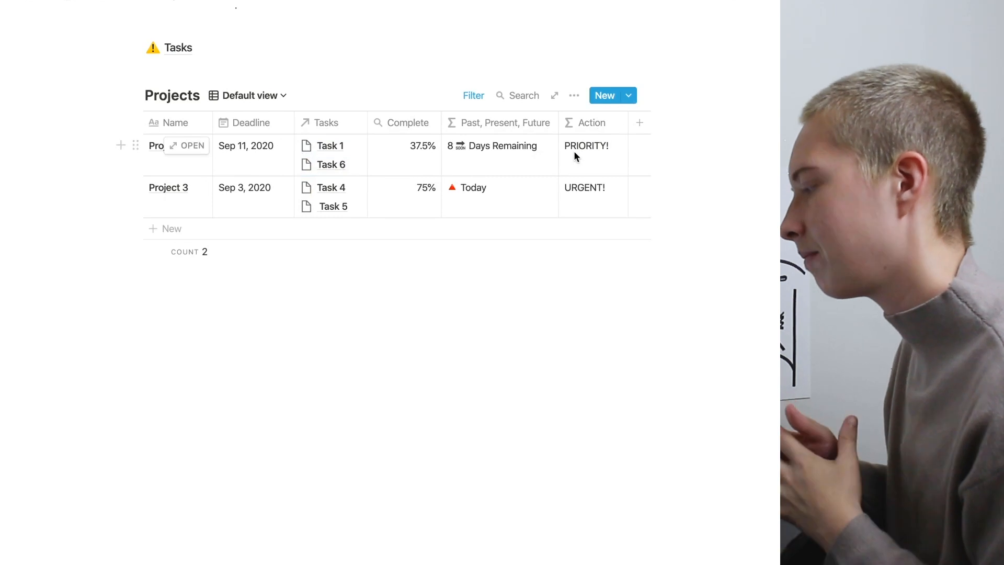
Expand the Gif toggle and copy the giphy.gif link marked for projects.
{"action": "scroll", "coordinate": [575, 156], "scroll_direction": "up", "scroll_amount": 2}
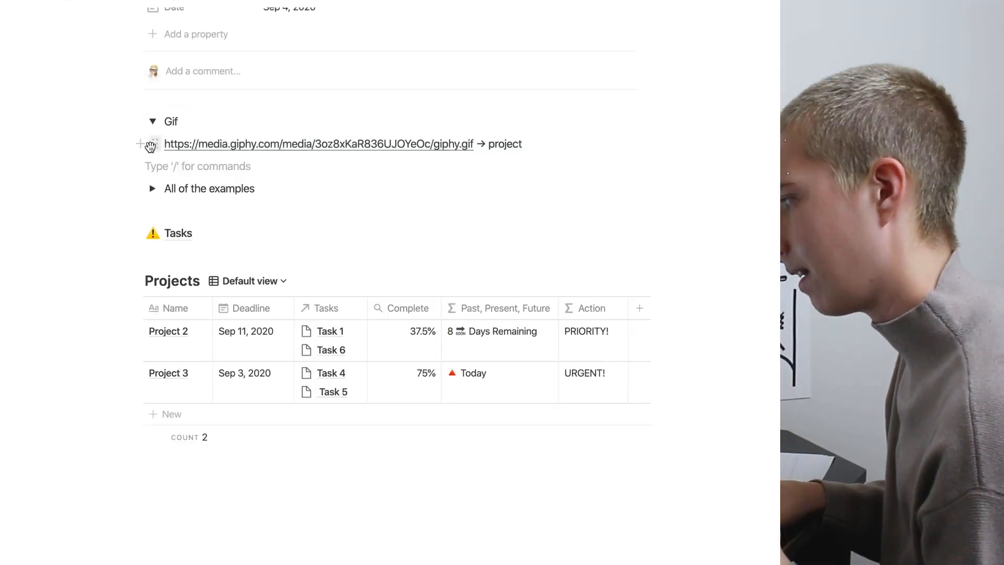
{"action": "left_click_drag", "start_coordinate": [474, 145], "coordinate": [174, 142]}
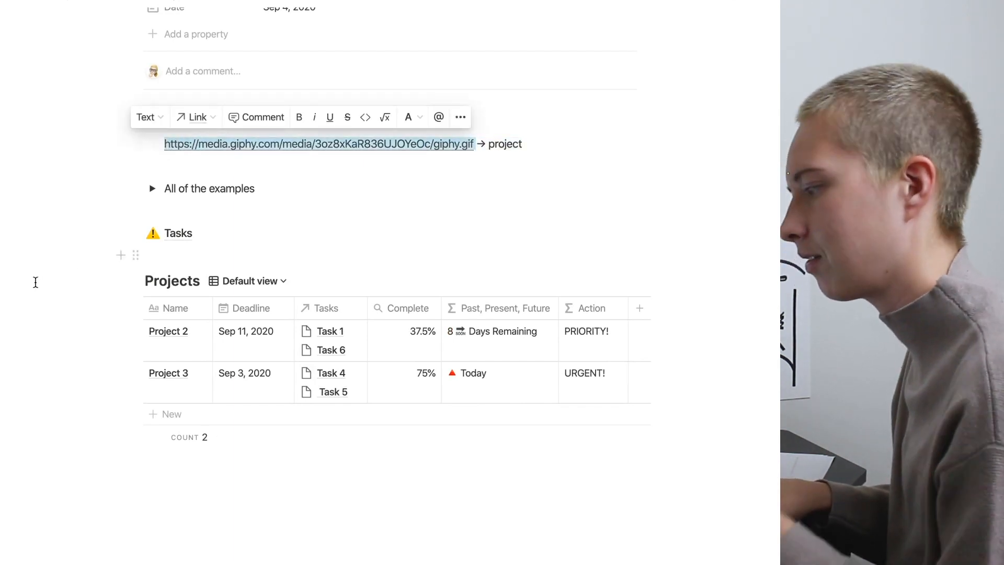
{"action": "left_click", "coordinate": [40, 281]}
{"action": "scroll", "coordinate": [34, 283], "scroll_direction": "down", "scroll_amount": 5}
{"action": "left_click", "coordinate": [182, 166]}
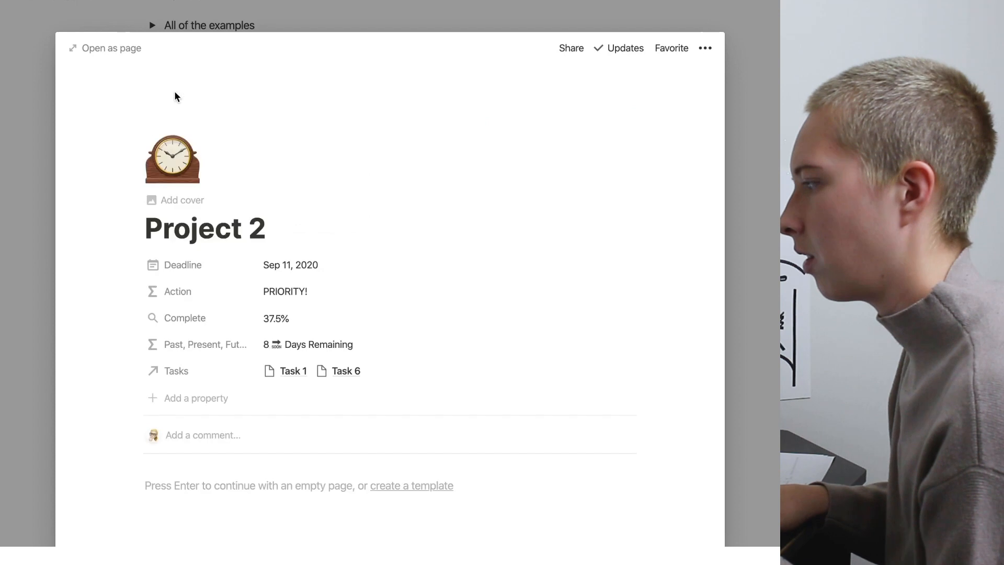
{"action": "left_click", "coordinate": [179, 152]}
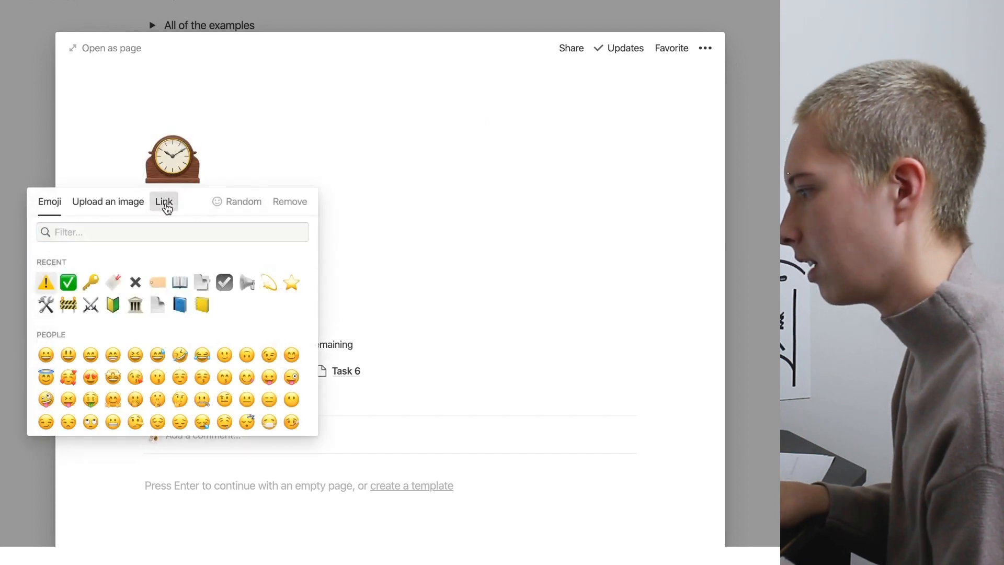
{"action": "left_click", "coordinate": [163, 201]}
{"action": "type", "text": "https://media.giphy.com/media/3oz8xKaR836LUCYeDo/giphy.gif"}
{"action": "left_click", "coordinate": [157, 269]}
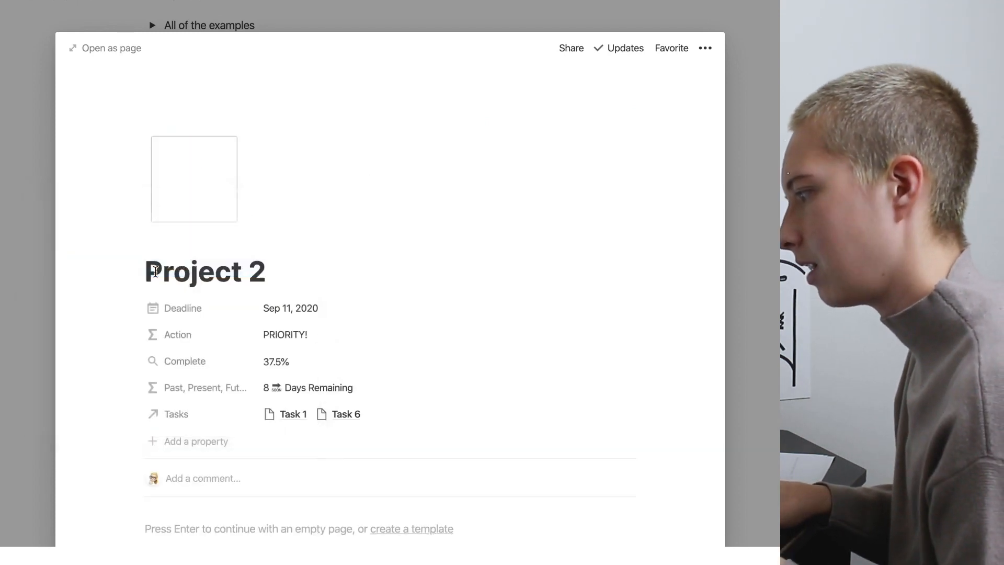
Create a Projects database template from the Project 2 page and title it New.
{"action": "scroll", "coordinate": [89, 220], "scroll_direction": "down", "scroll_amount": 1}
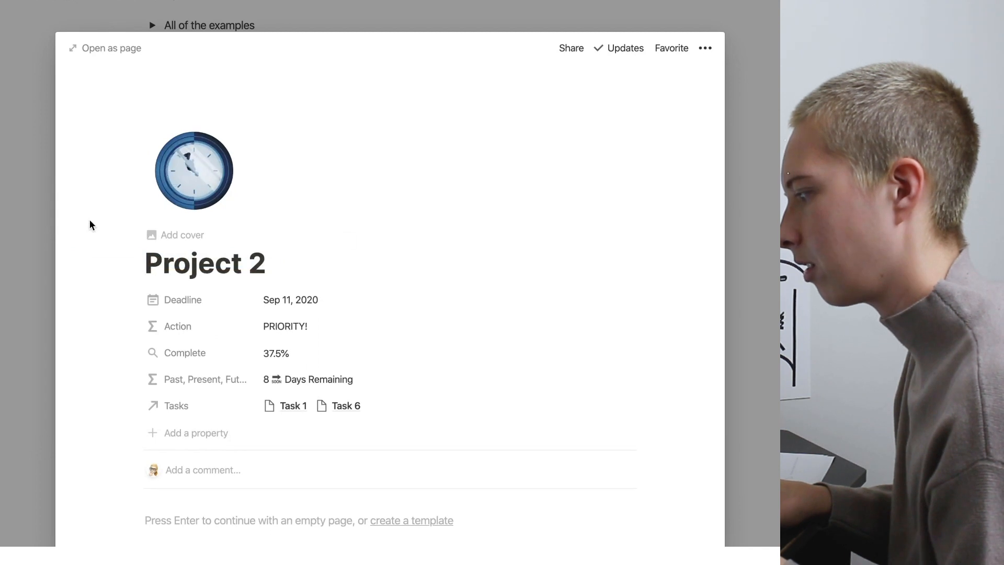
{"action": "scroll", "coordinate": [90, 220], "scroll_direction": "down", "scroll_amount": 2}
{"action": "scroll", "coordinate": [90, 221], "scroll_direction": "down", "scroll_amount": 5}
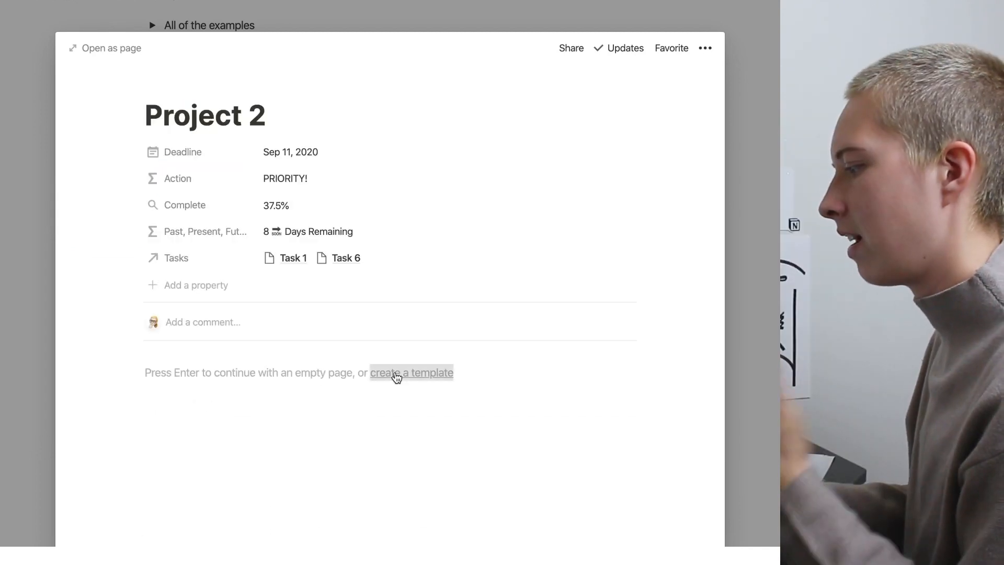
{"action": "left_click", "coordinate": [397, 375]}
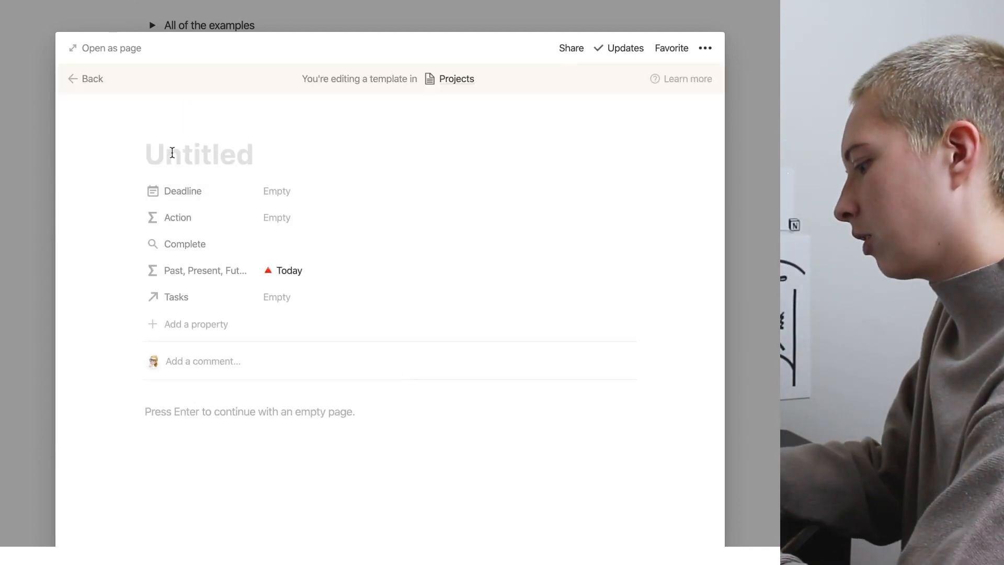
{"action": "type", "text": "NEw"}
{"action": "key", "text": "BackSpace"}
{"action": "key", "text": "BackSpace"}
{"action": "type", "text": "ew"}
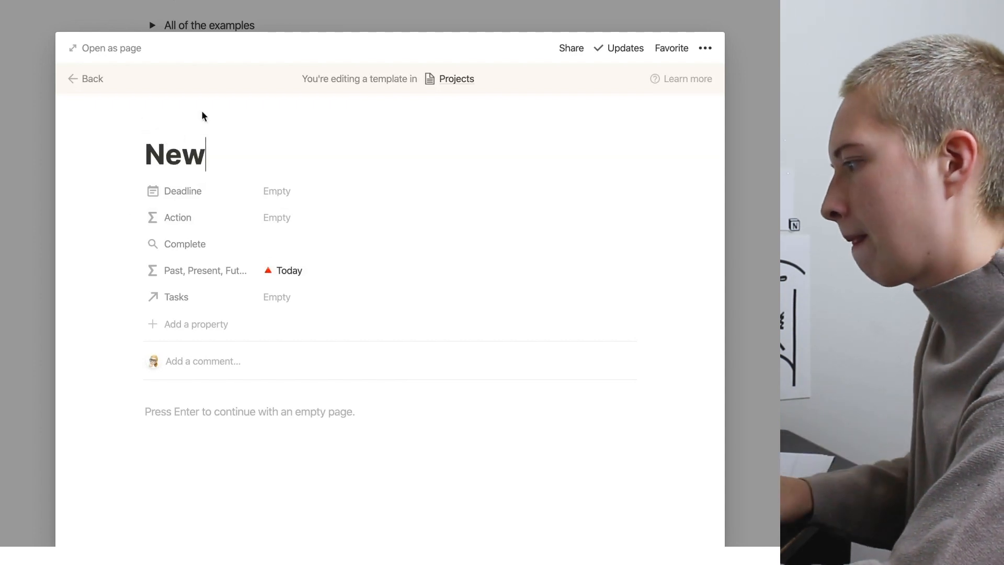
Add an icon to the New template using the copied giphy.gif link and return to Project 2.
{"action": "left_click", "coordinate": [179, 126]}
{"action": "left_click", "coordinate": [171, 190]}
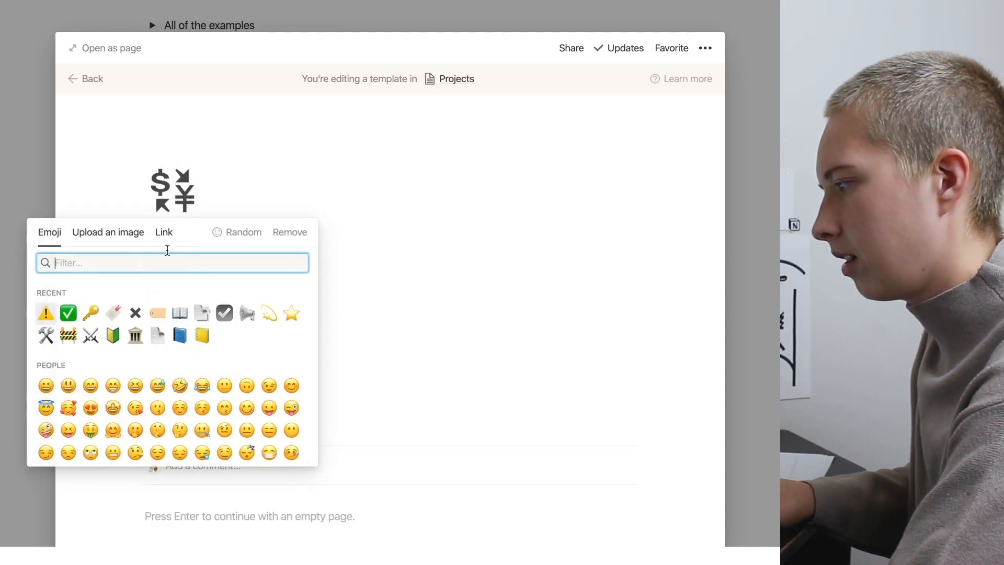
{"action": "left_click", "coordinate": [163, 236]}
{"action": "key", "text": "ctrl+v"}
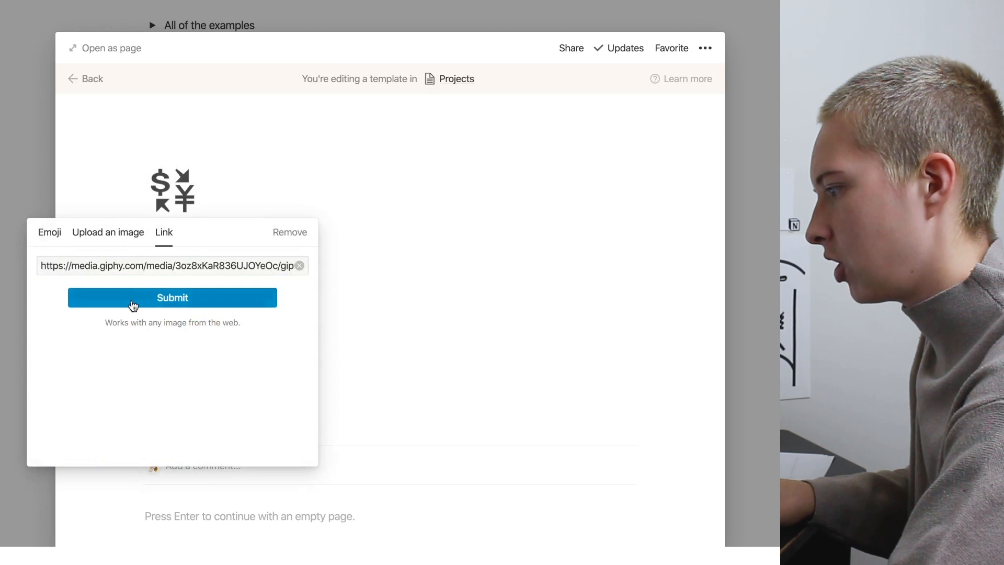
{"action": "left_click", "coordinate": [139, 298]}
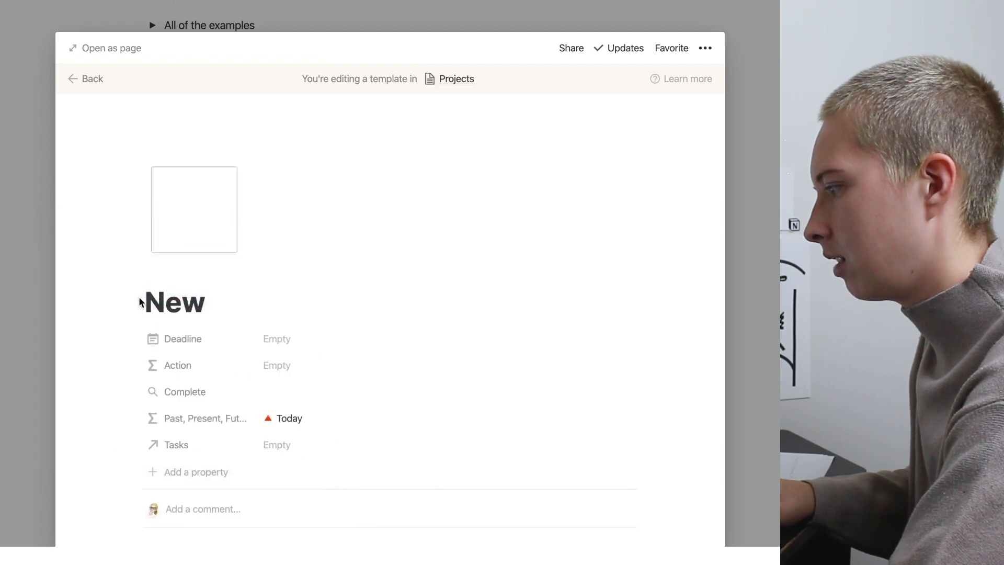
{"action": "left_click", "coordinate": [87, 88]}
Apply the New template to Project 2 and close its page.
{"action": "scroll", "coordinate": [343, 288], "scroll_direction": "down", "scroll_amount": 3}
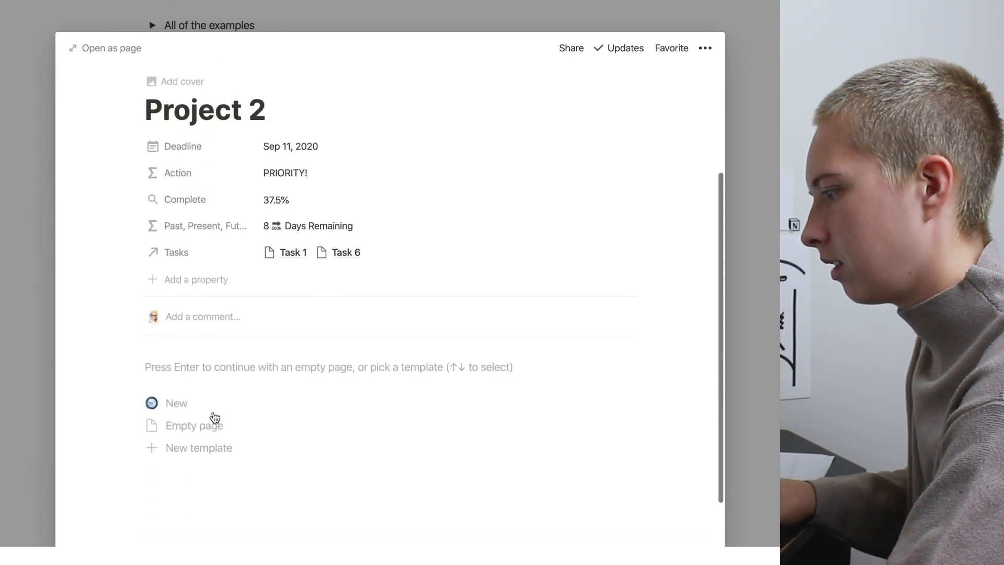
{"action": "left_click", "coordinate": [184, 403]}
{"action": "key", "text": "Escape"}
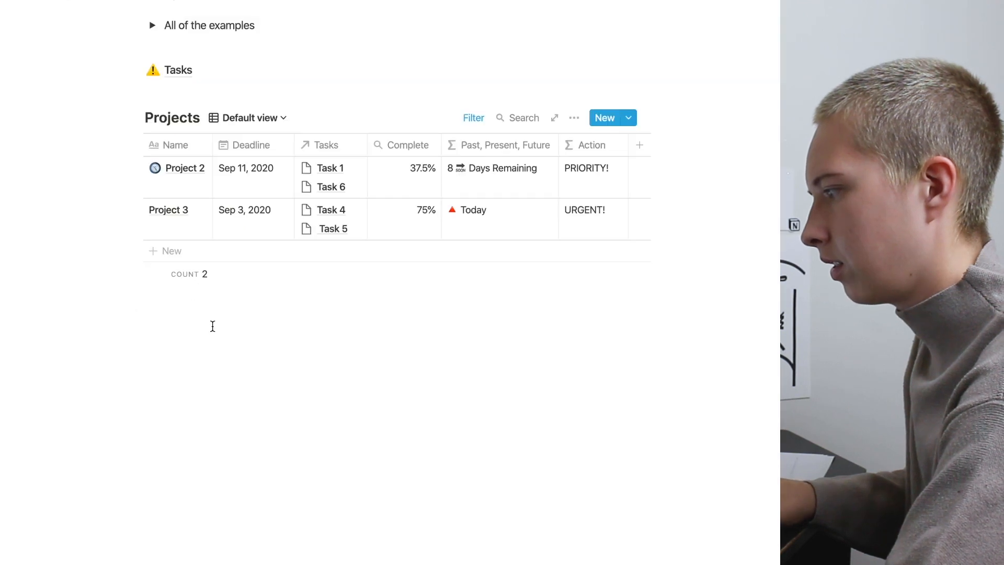
Open Project 3, apply the New template to it, and close its page.
{"action": "left_click", "coordinate": [190, 216]}
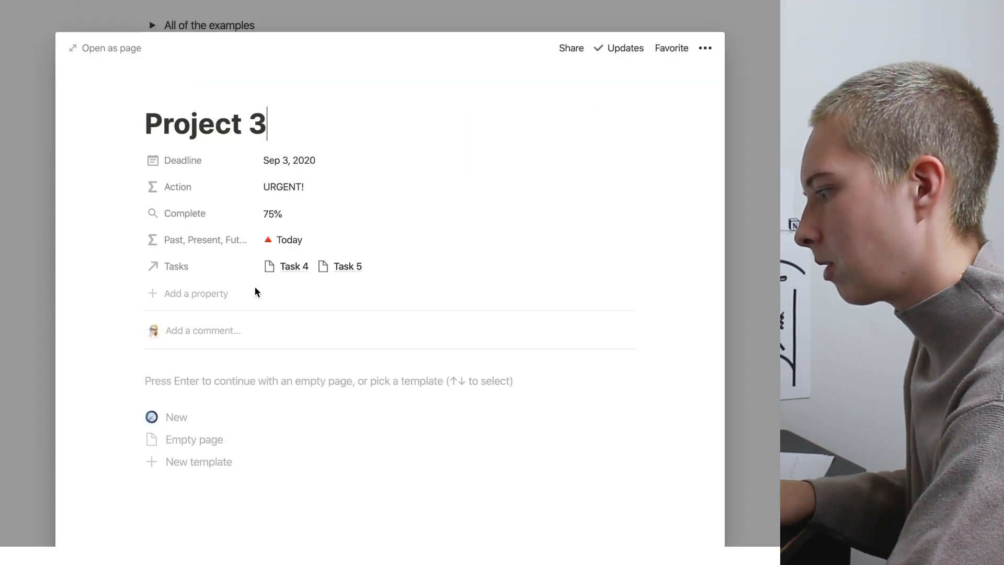
{"action": "scroll", "coordinate": [255, 286], "scroll_direction": "down", "scroll_amount": 1}
{"action": "left_click", "coordinate": [157, 386]}
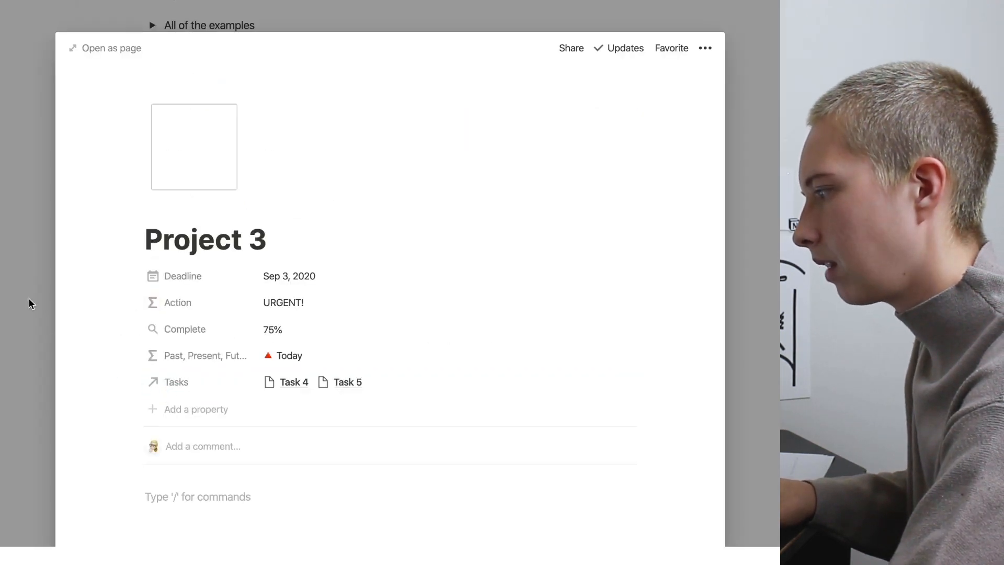
{"action": "left_click", "coordinate": [12, 245]}
Turn the Tasks page back into an inline database and switch it to the default view.
{"action": "scroll", "coordinate": [11, 257], "scroll_direction": "up", "scroll_amount": 2}
{"action": "left_click", "coordinate": [135, 132]}
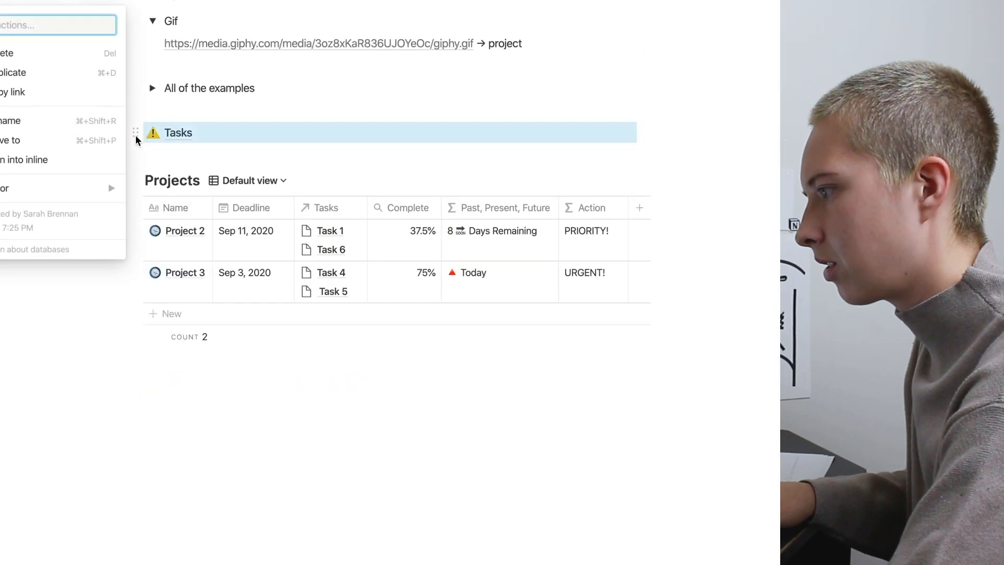
{"action": "left_click", "coordinate": [92, 159]}
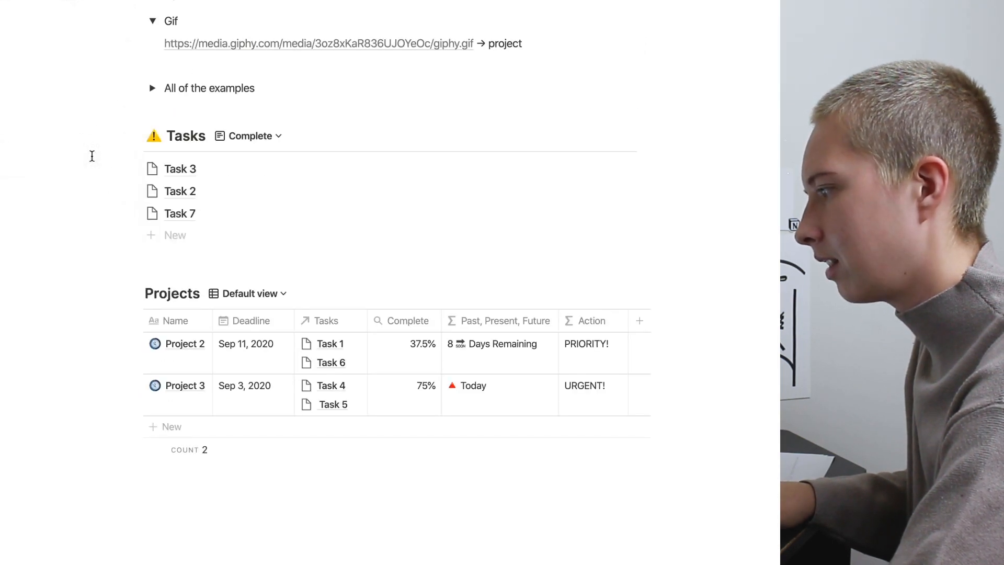
{"action": "left_click", "coordinate": [250, 135]}
{"action": "left_click", "coordinate": [224, 189]}
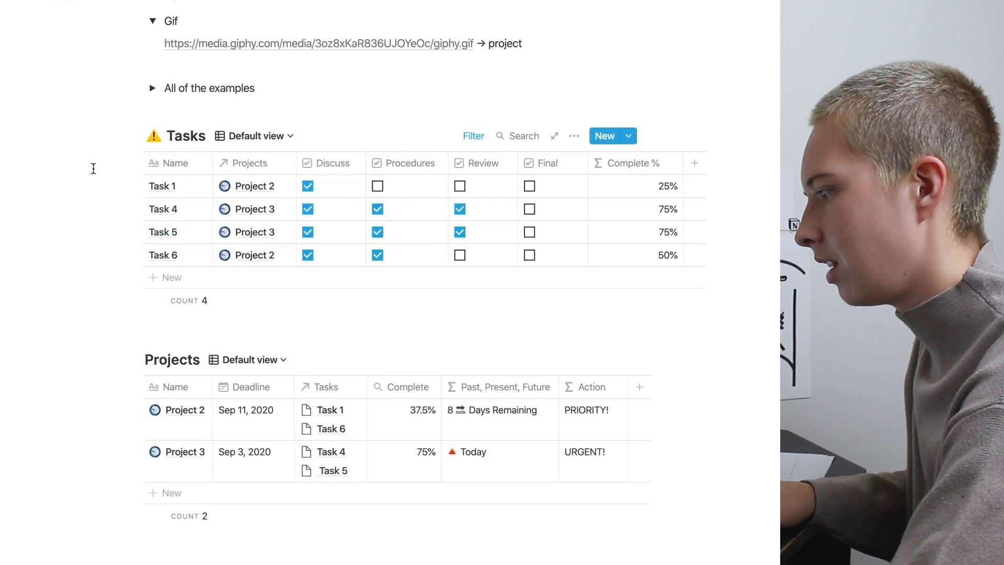